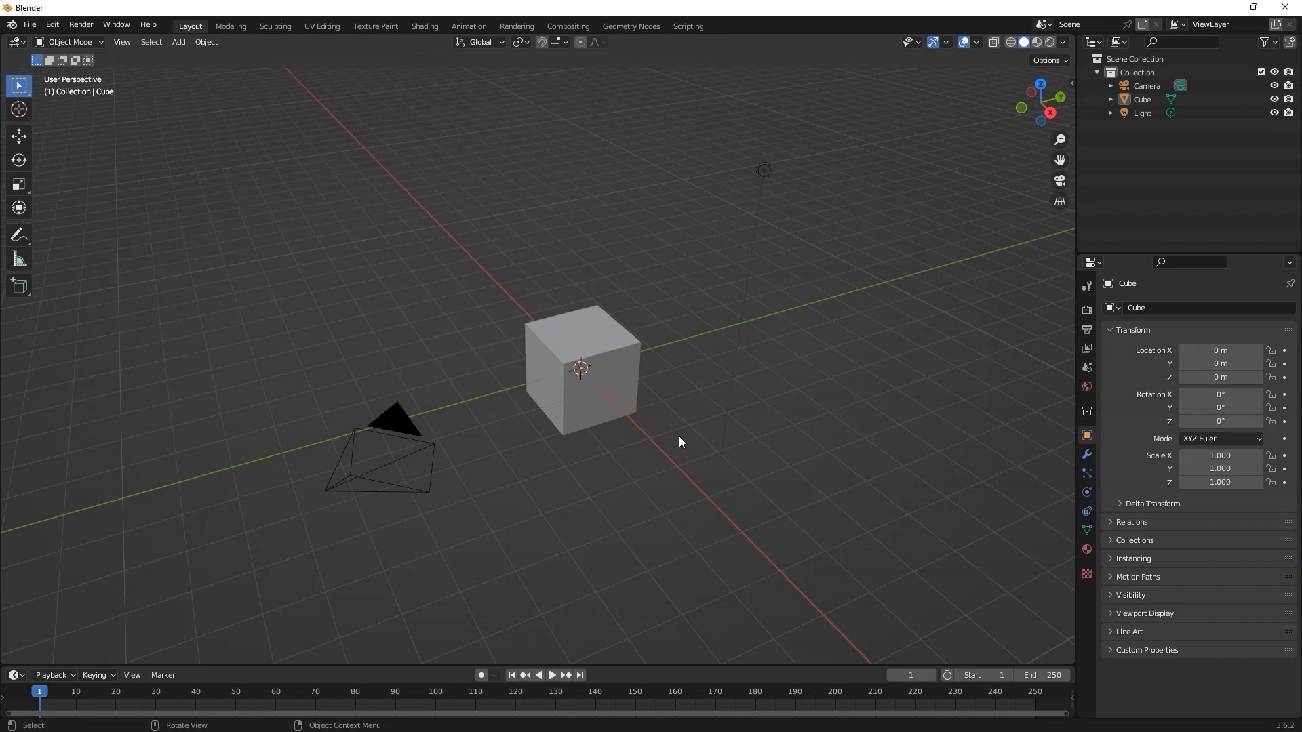
Step: Scale the default cube up uniformly to about 8 on all axes
middle_drag(680, 442, 720, 384)
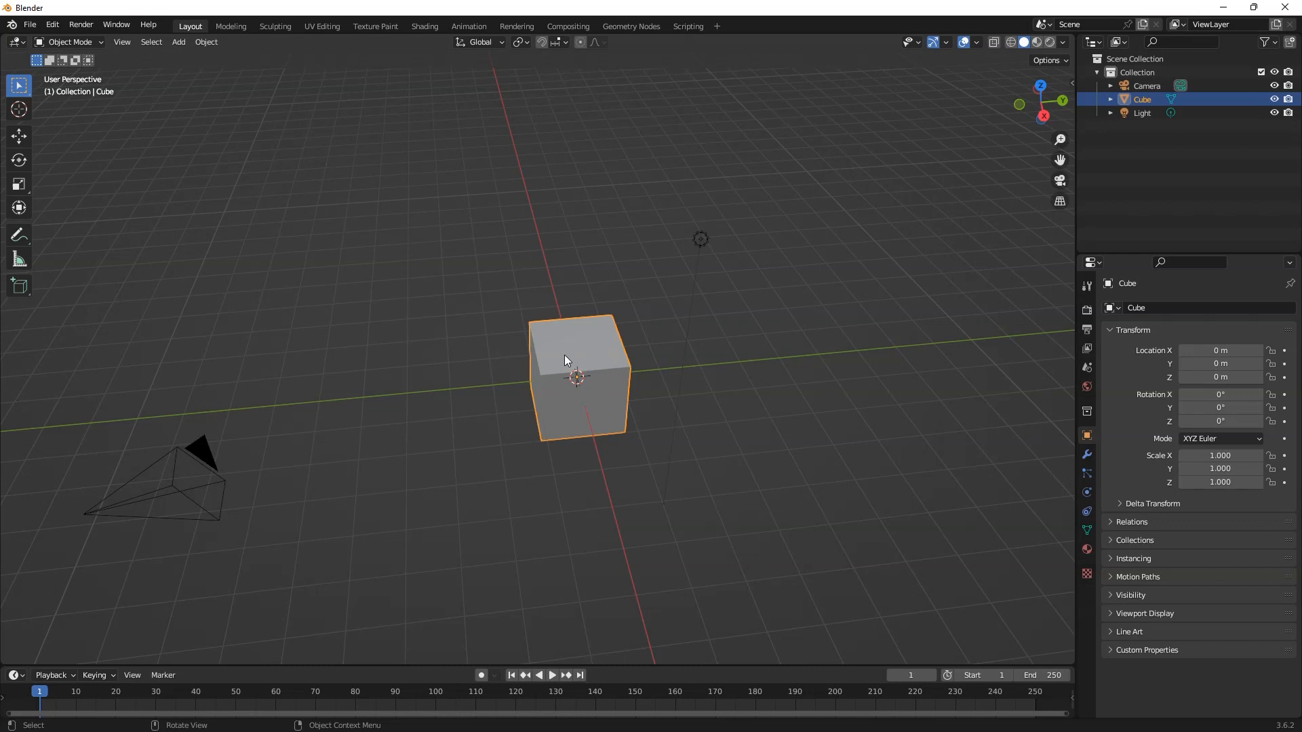
mouse_move(577, 355)
middle_down()
mouse_move(592, 359)
mouse_move(494, 344)
mouse_move(651, 355)
mouse_move(585, 344)
middle_up()
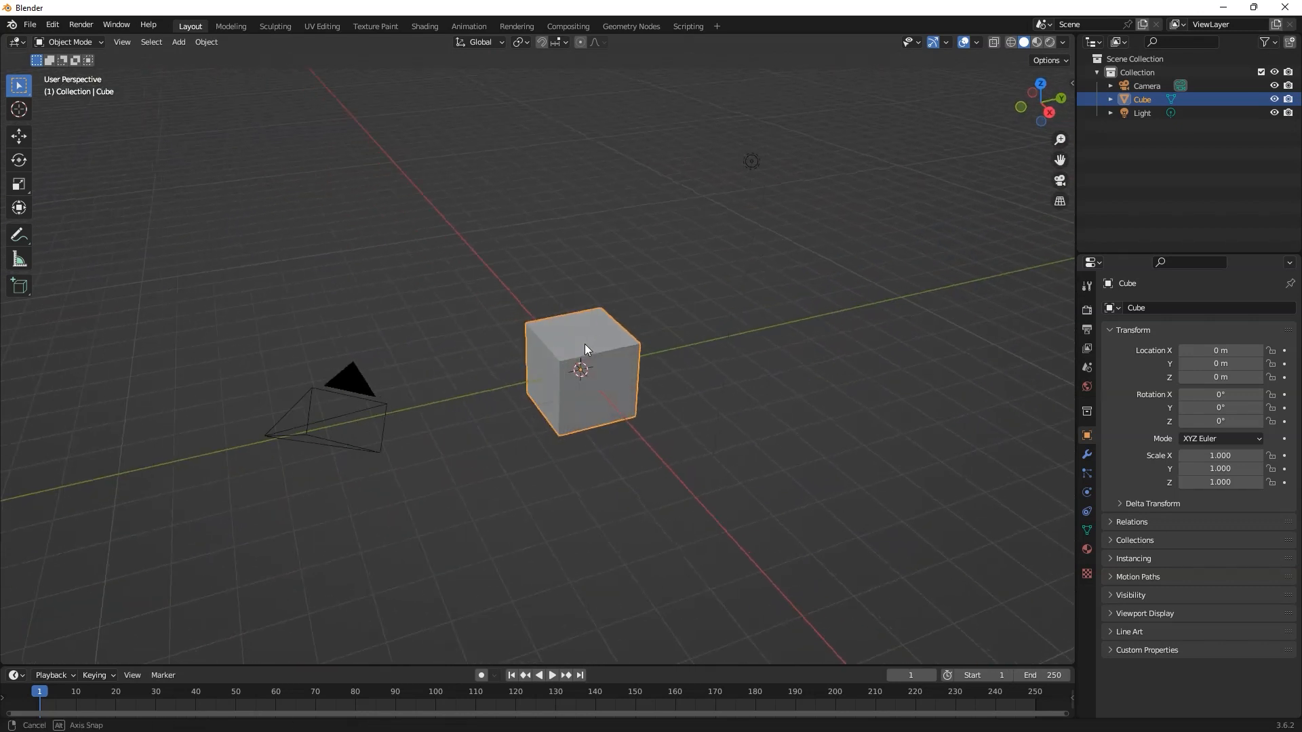
key(s)
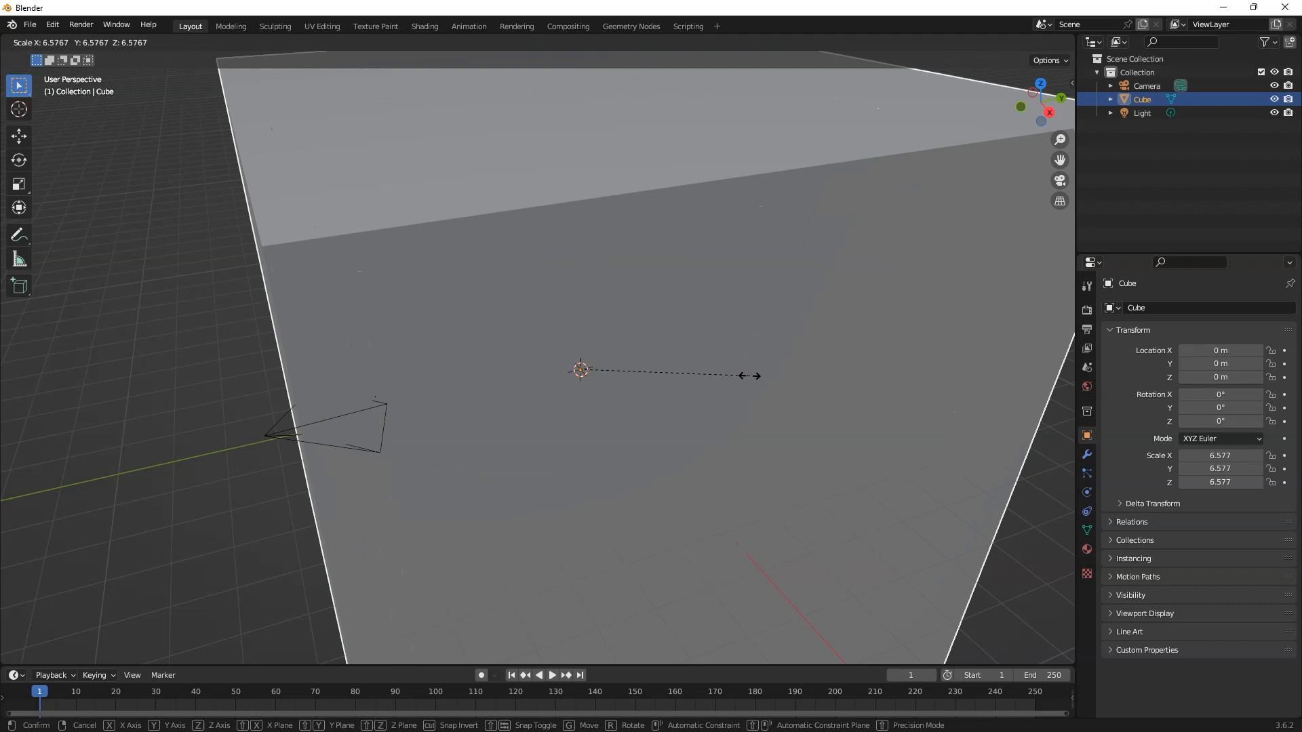
click(785, 375)
Step: Flatten the enlarged cube along the Z axis into a slab with a Z scale of about 0.37
scroll(746, 372, up, 2)
scroll(716, 368, down, 4)
middle_drag(716, 367, 695, 350)
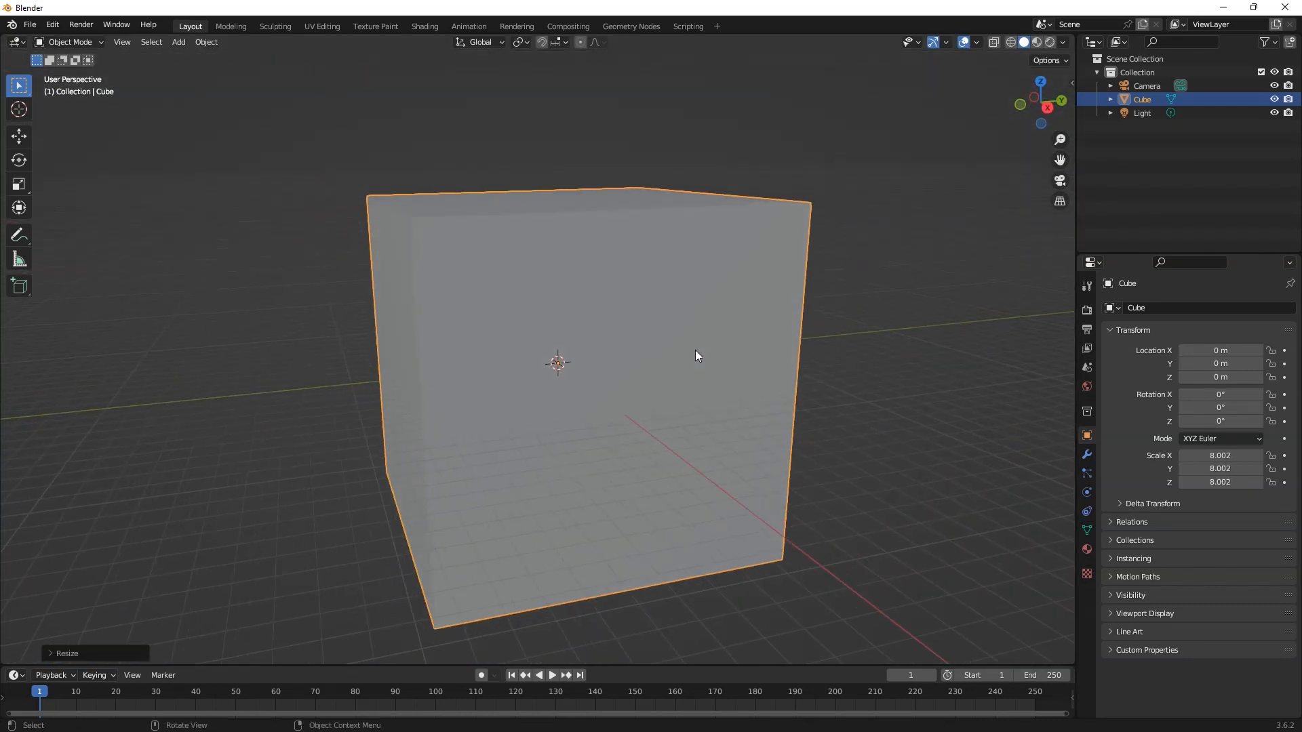
key(s)
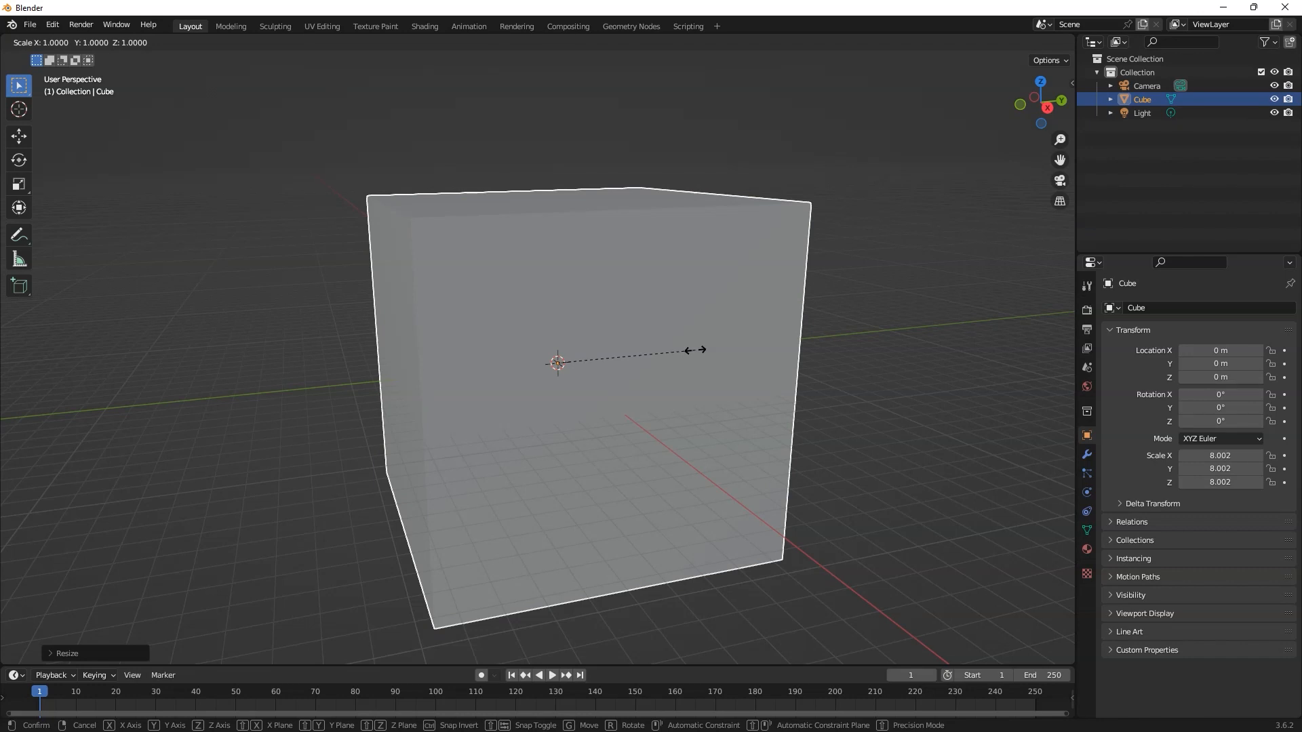
key(z)
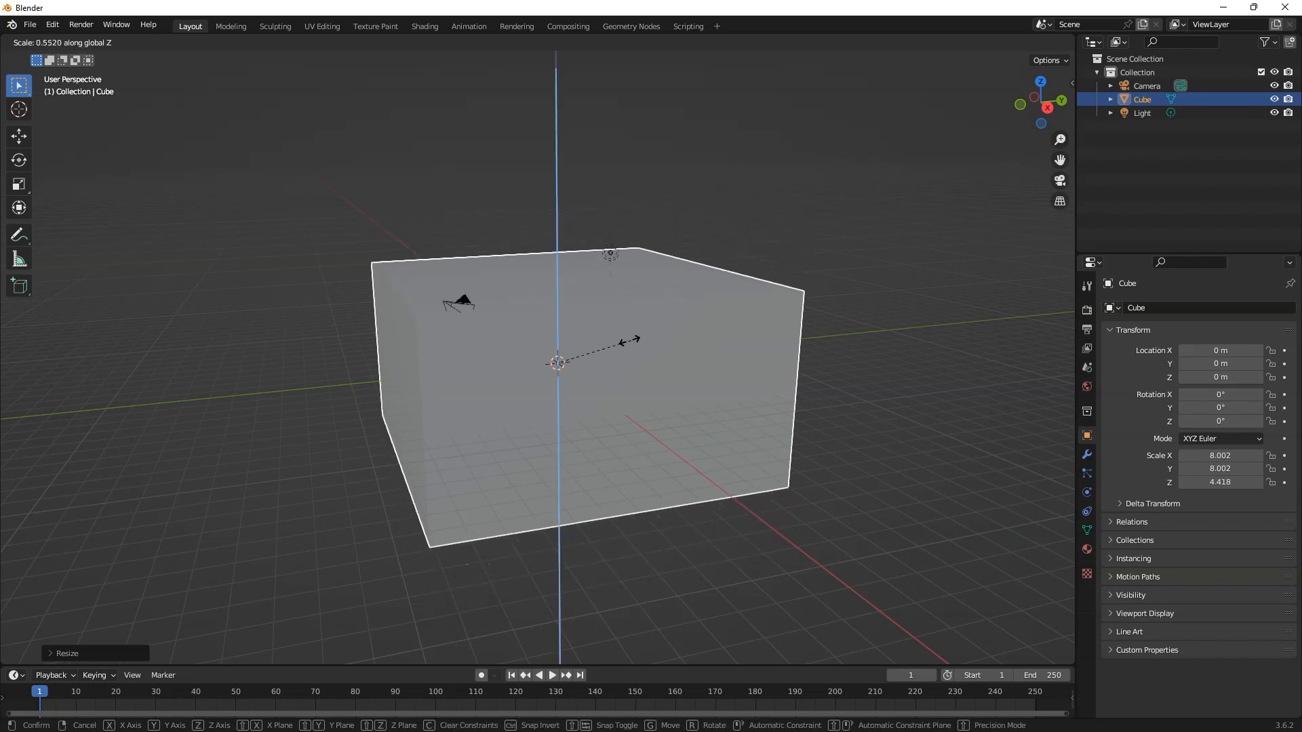
click(562, 356)
Step: Enlarge the slab uniformly to an X and Y scale of about 18.2 to form a wide floor
middle_drag(562, 356, 621, 351)
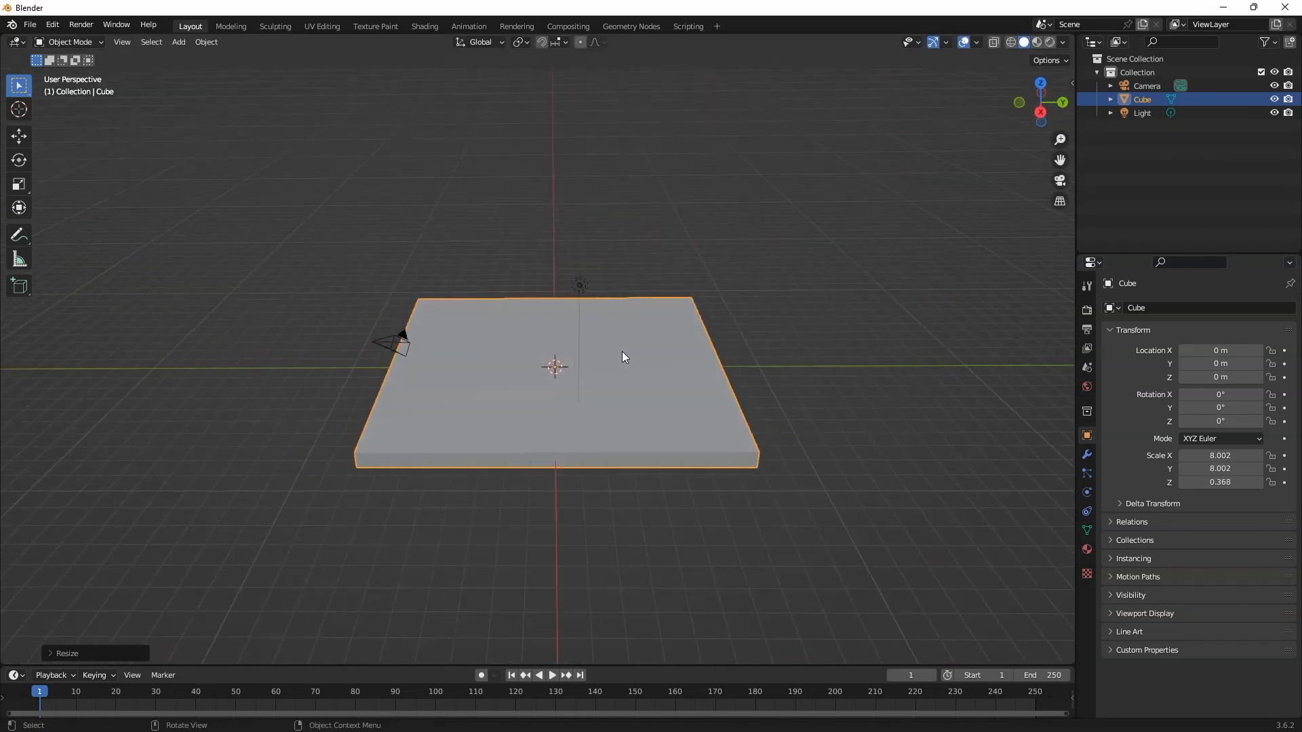
click(566, 431)
middle_drag(563, 406, 583, 428)
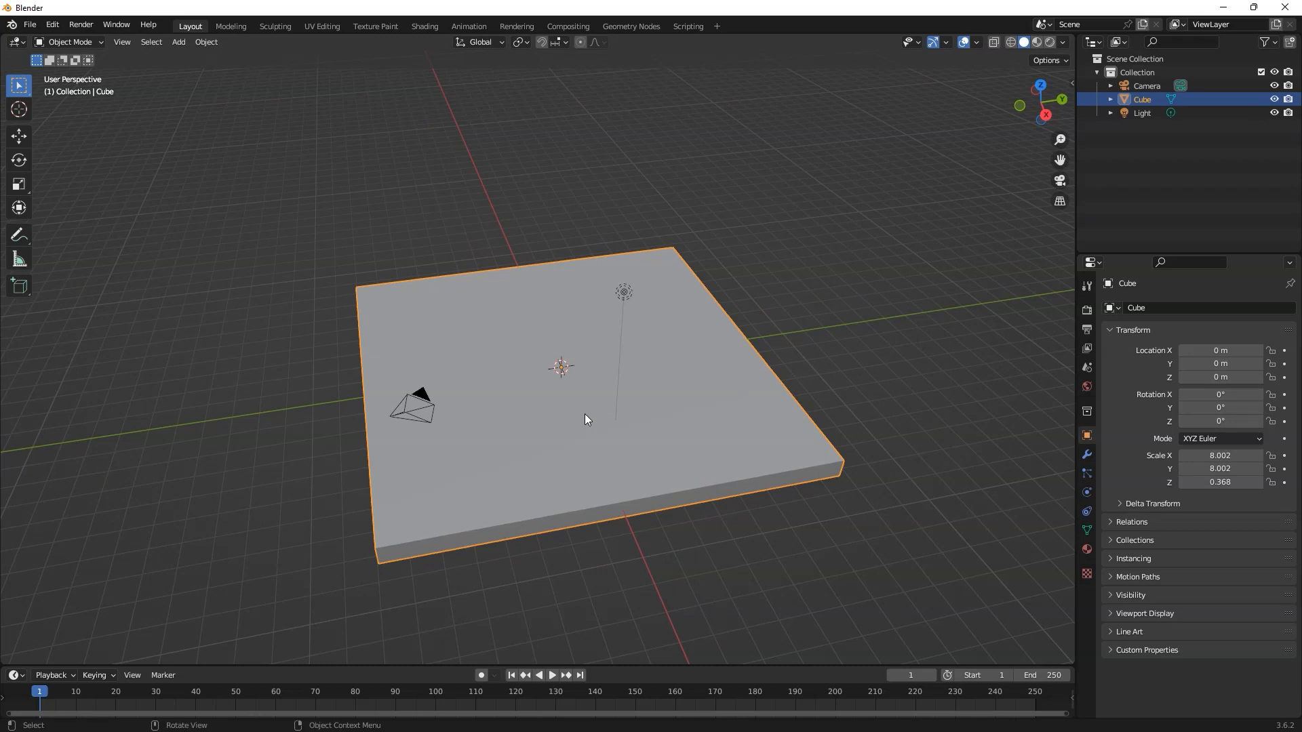
key(s)
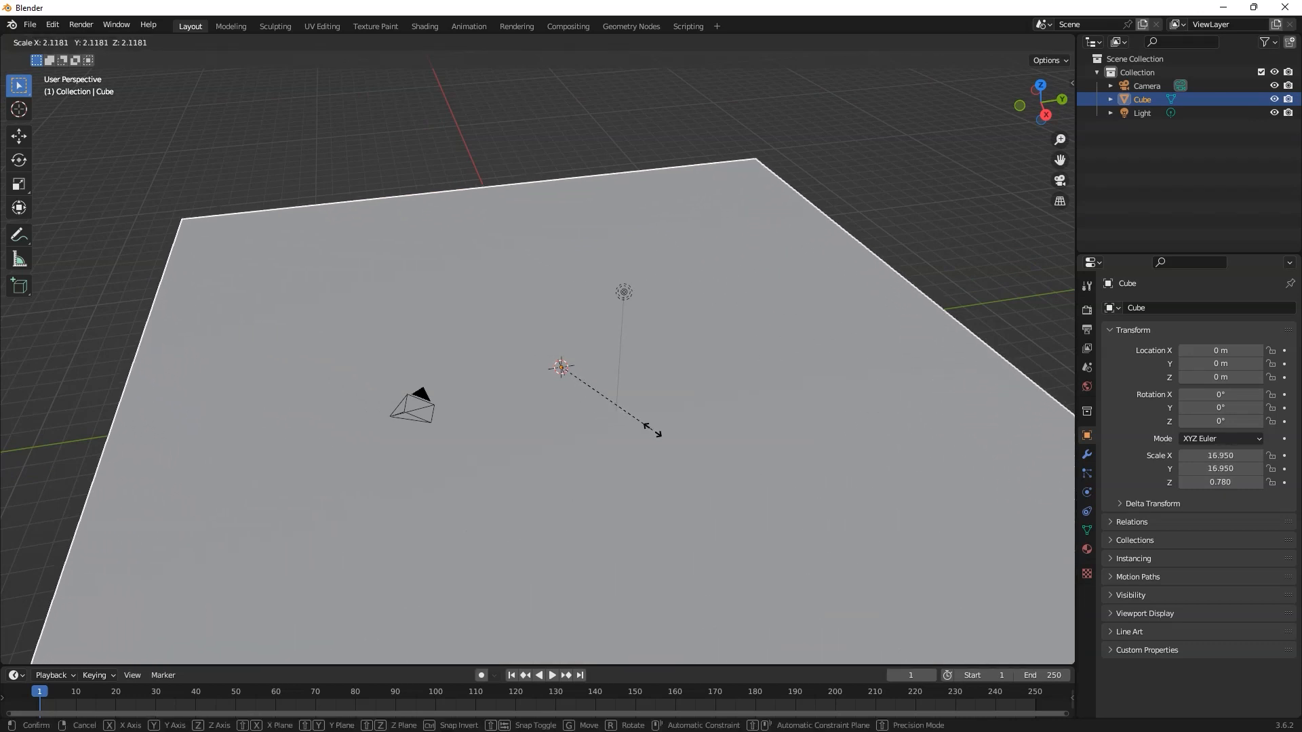
click(662, 431)
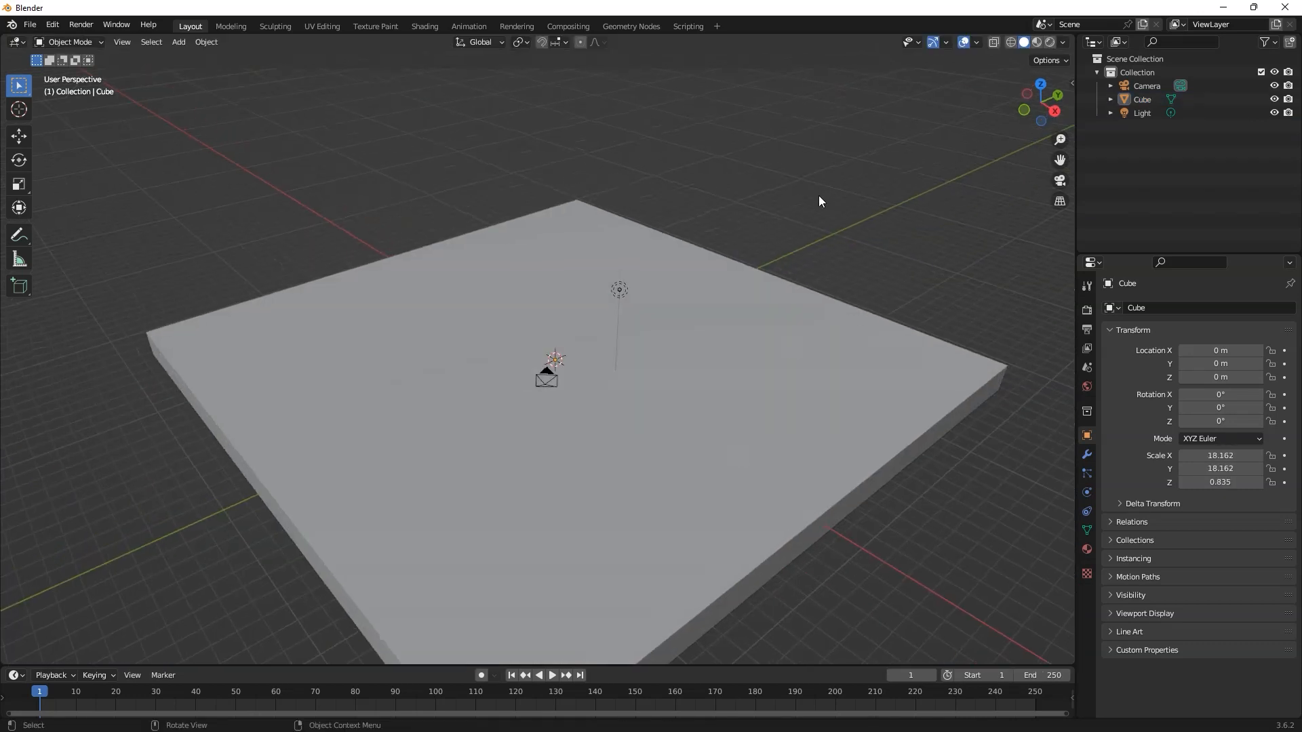
Step: Duplicate the floor slab and raise the copy about 12.9 m along the Z axis
mouse_move(677, 519)
middle_down()
mouse_move(552, 509)
mouse_move(691, 502)
mouse_move(653, 514)
middle_up()
middle_drag(640, 462, 459, 483)
click(576, 473)
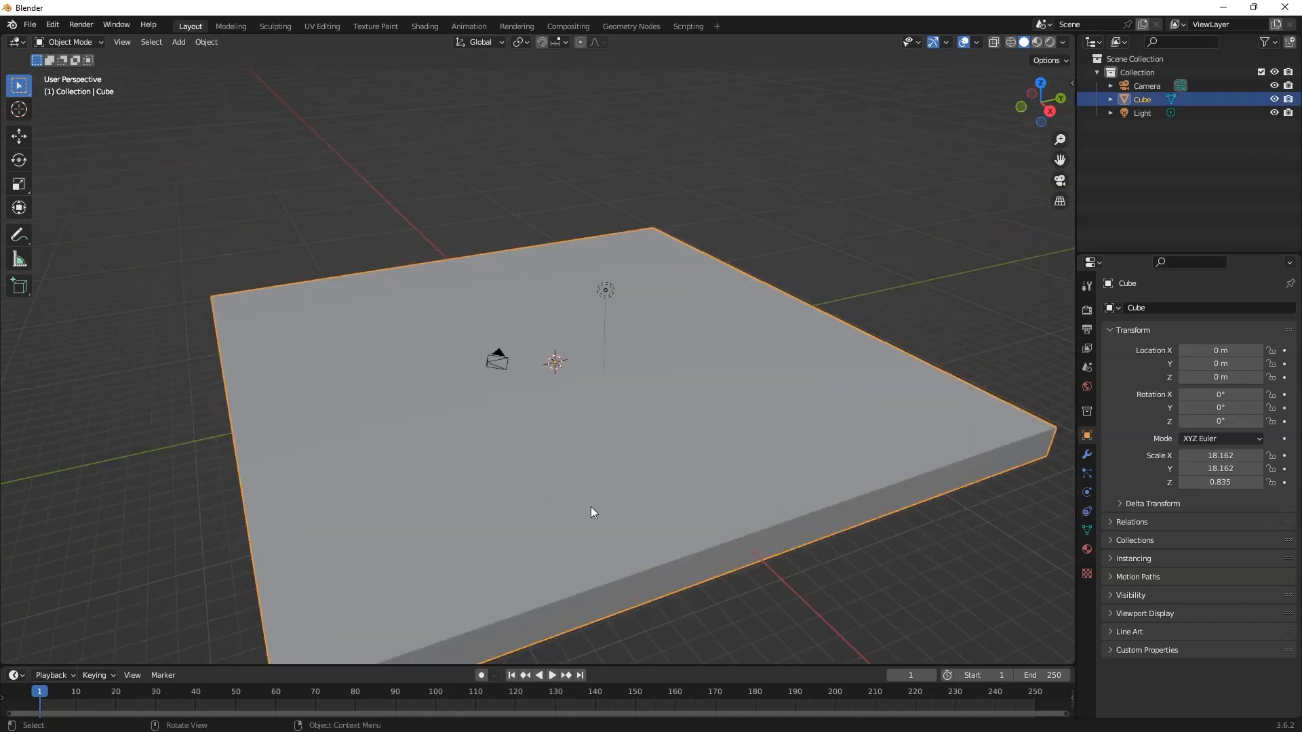
key(shift)
key(shift+d)
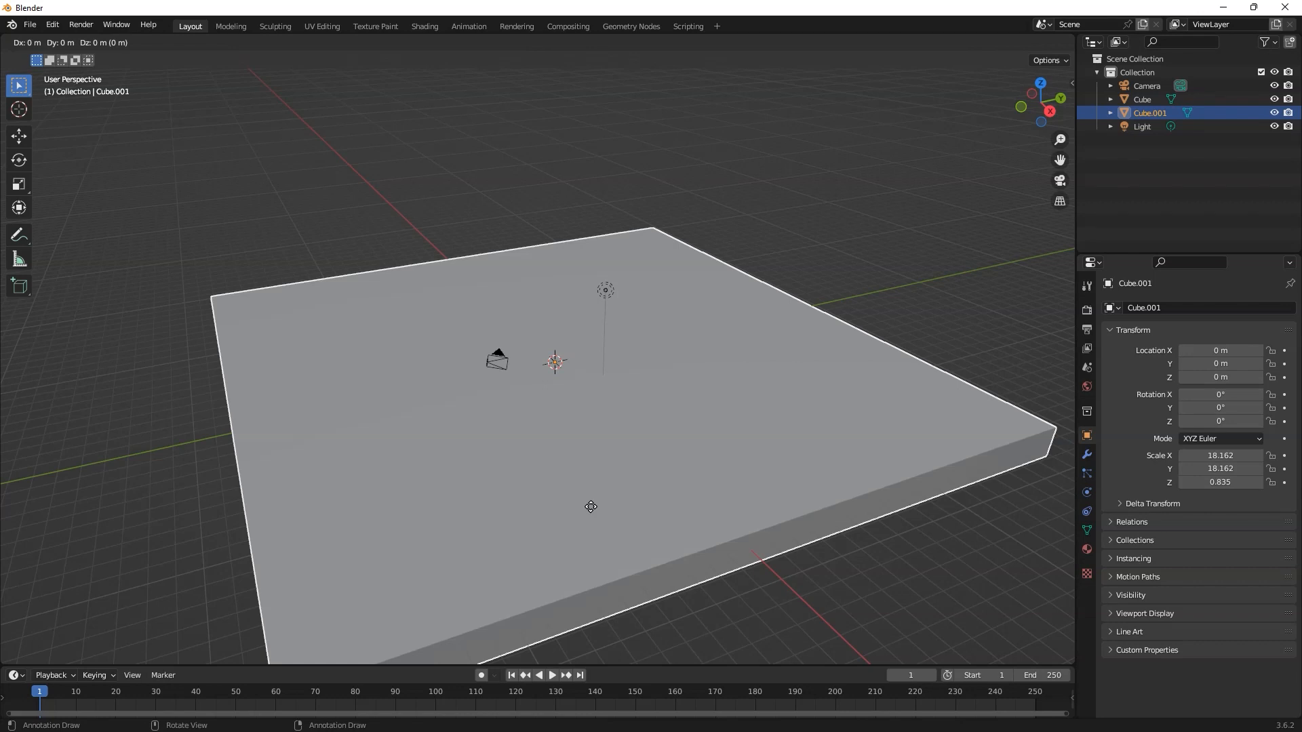
key(z)
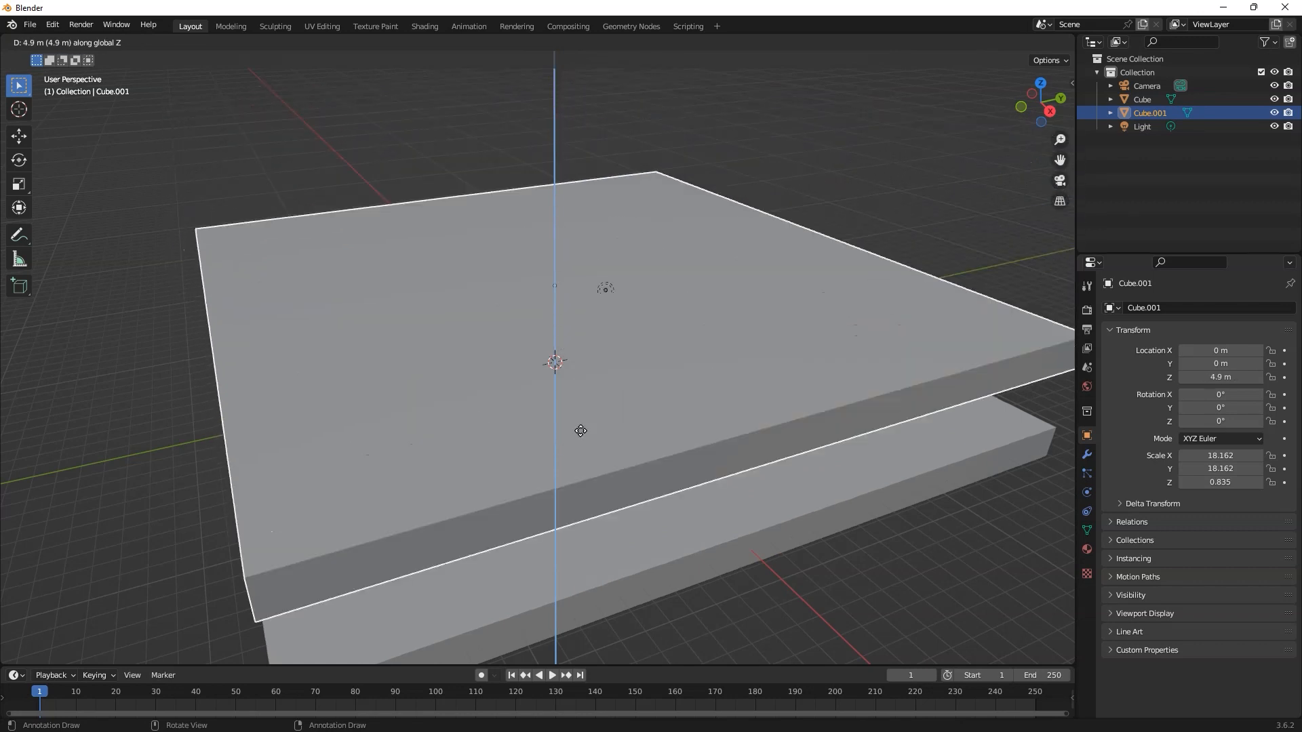
click(551, 287)
Step: Scale the raised slab down uniformly to an X and Y scale of about 10.2
scroll(636, 396, down, 4)
middle_drag(636, 397, 689, 363)
key(s)
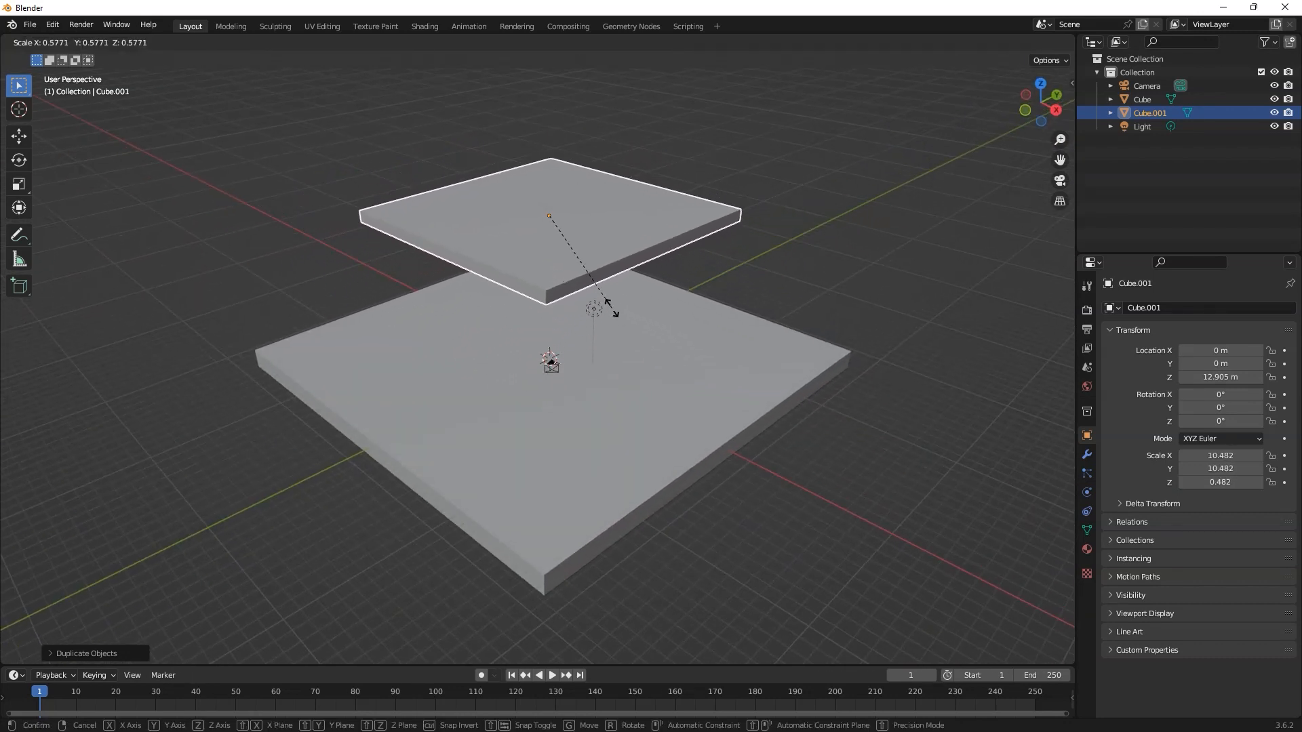
click(617, 303)
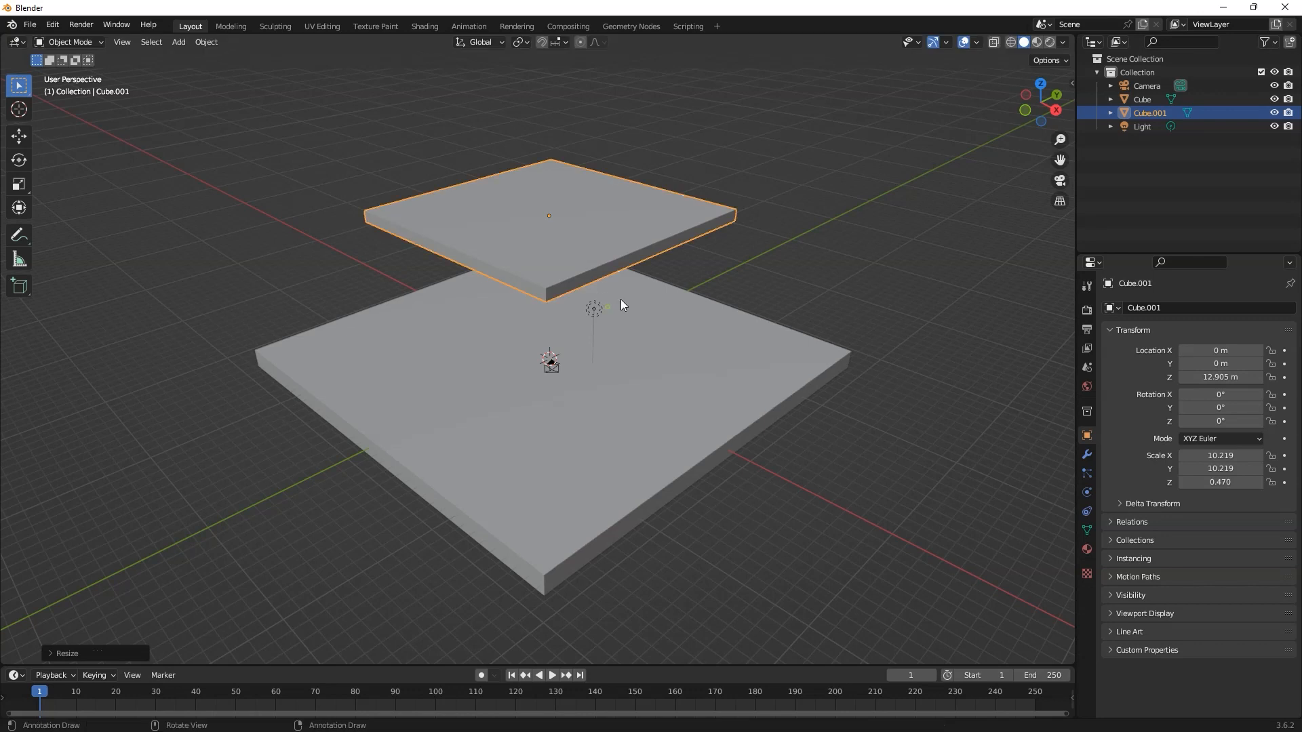
Step: Narrow the upper slab along the Y axis to a scale of about 5.8, making a rectangular tabletop
click(773, 234)
middle_drag(773, 234, 685, 340)
mouse_move(596, 368)
middle_down()
mouse_move(609, 369)
mouse_move(584, 379)
middle_up()
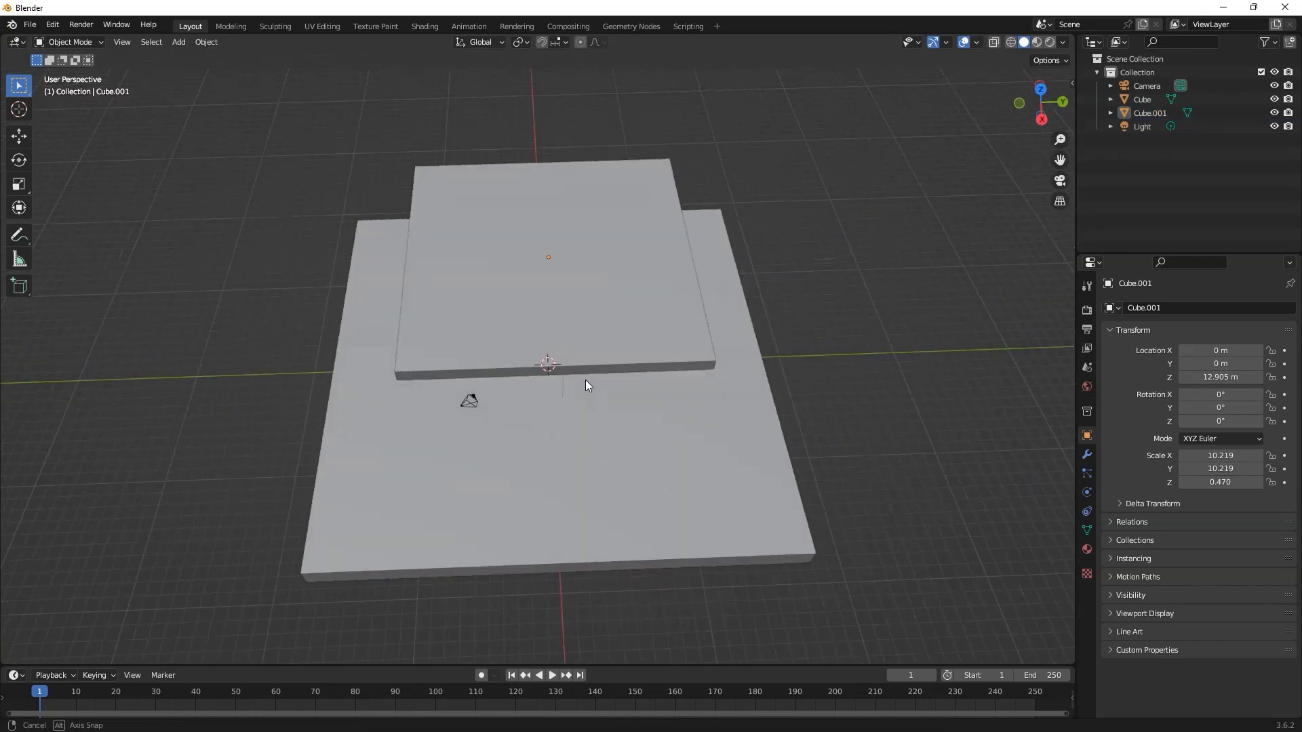
click(531, 315)
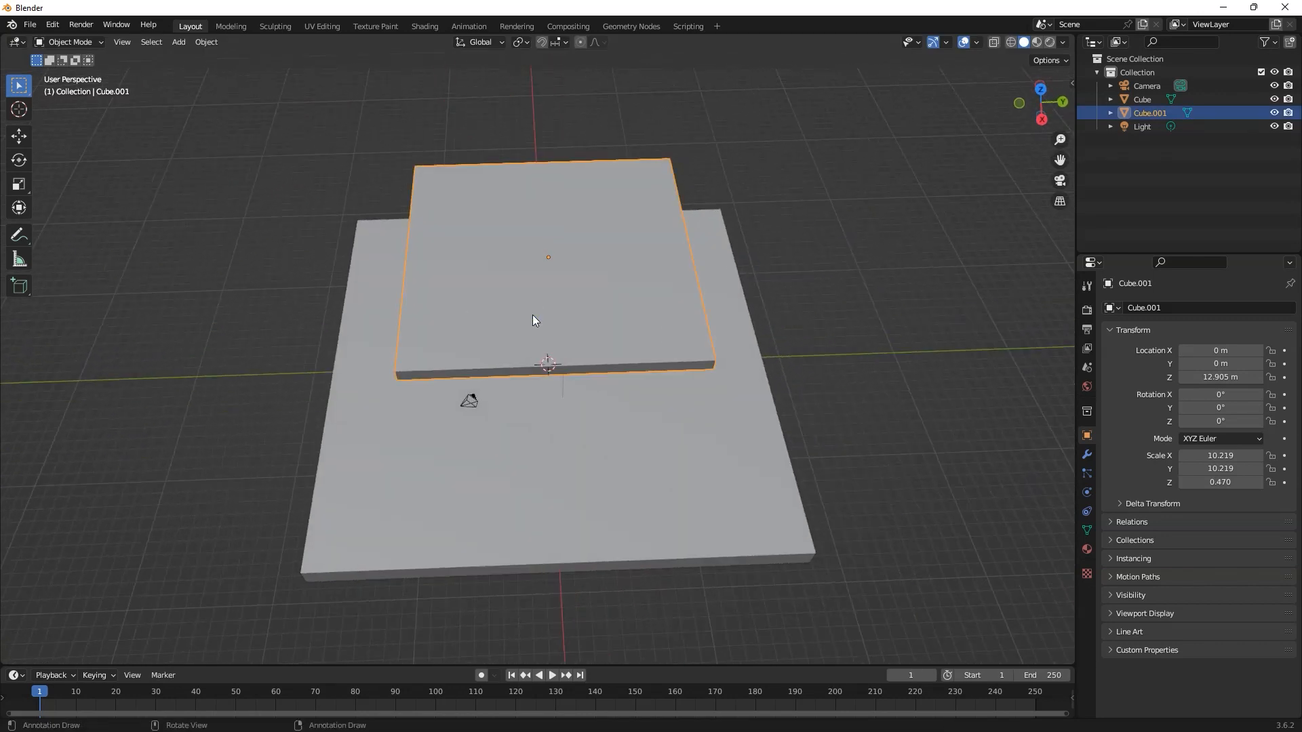
key(s)
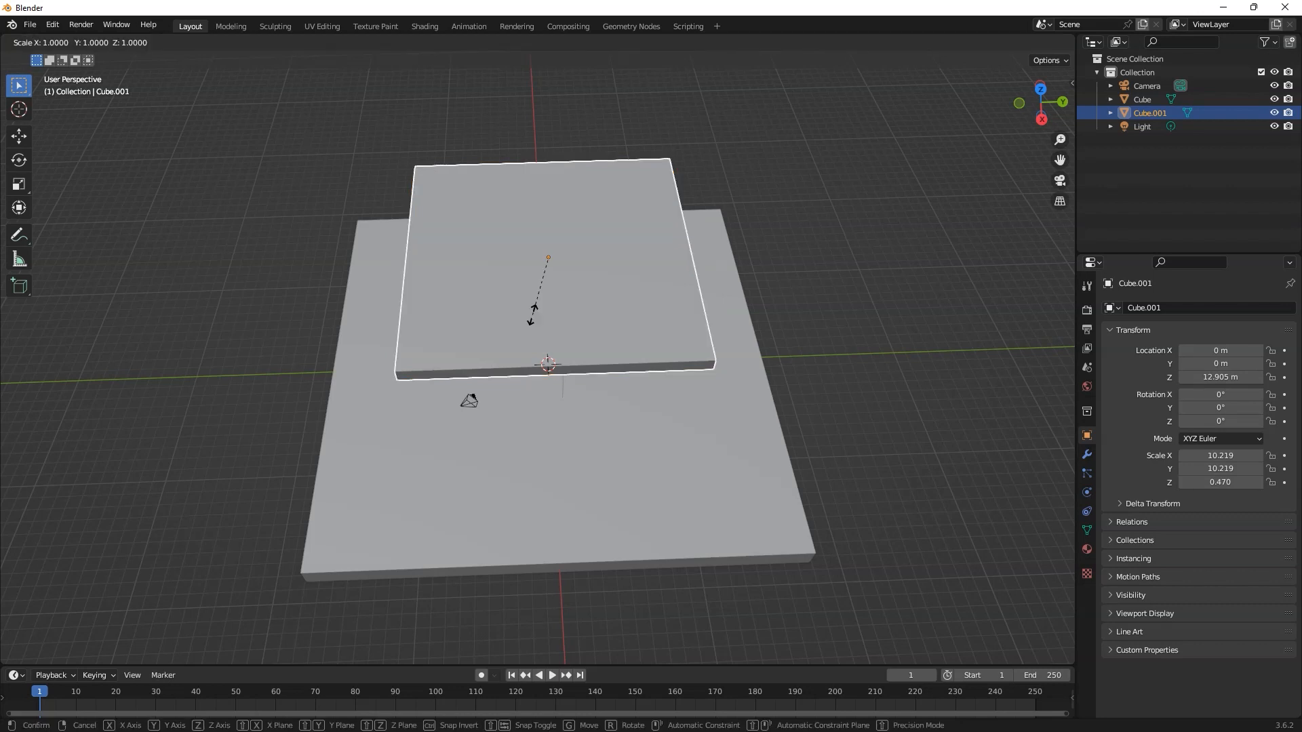
key(y)
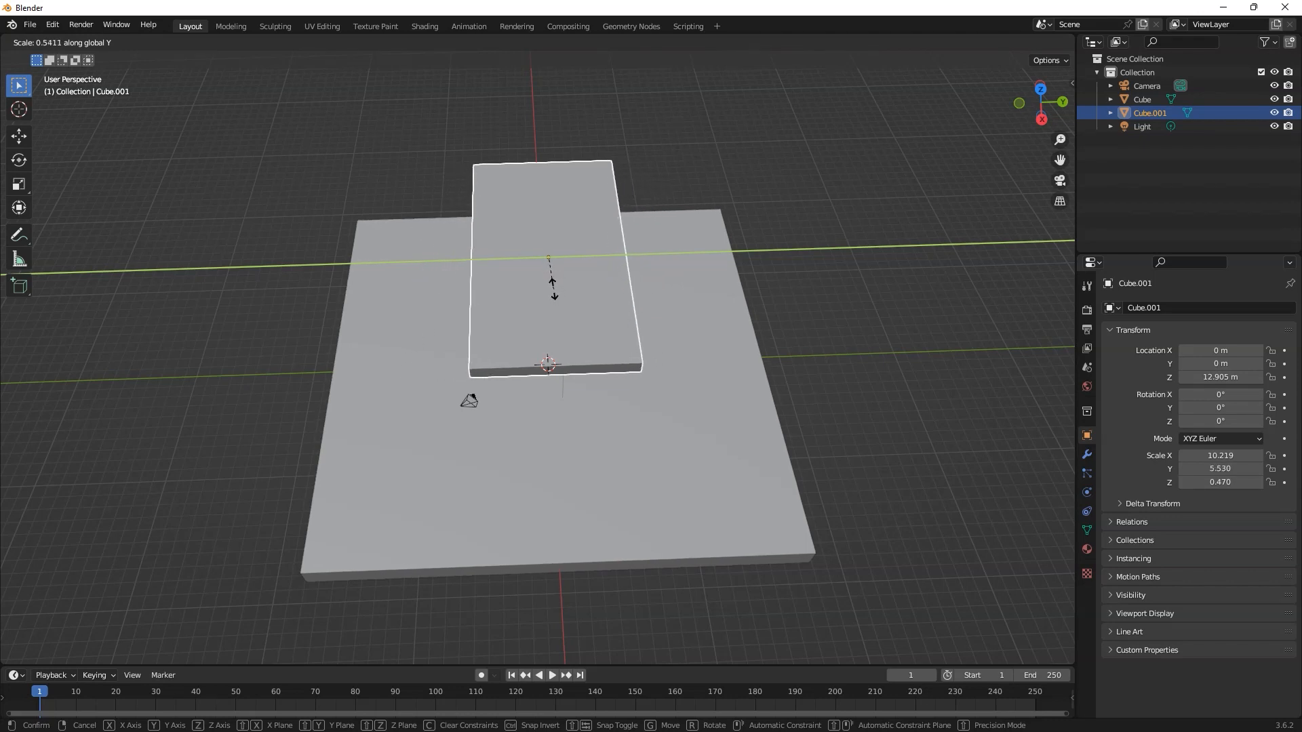
click(552, 290)
Step: Enlarge the tabletop slightly to an X scale of about 10.4 and lower it about 2.5 m along the Z axis
middle_drag(742, 400, 775, 398)
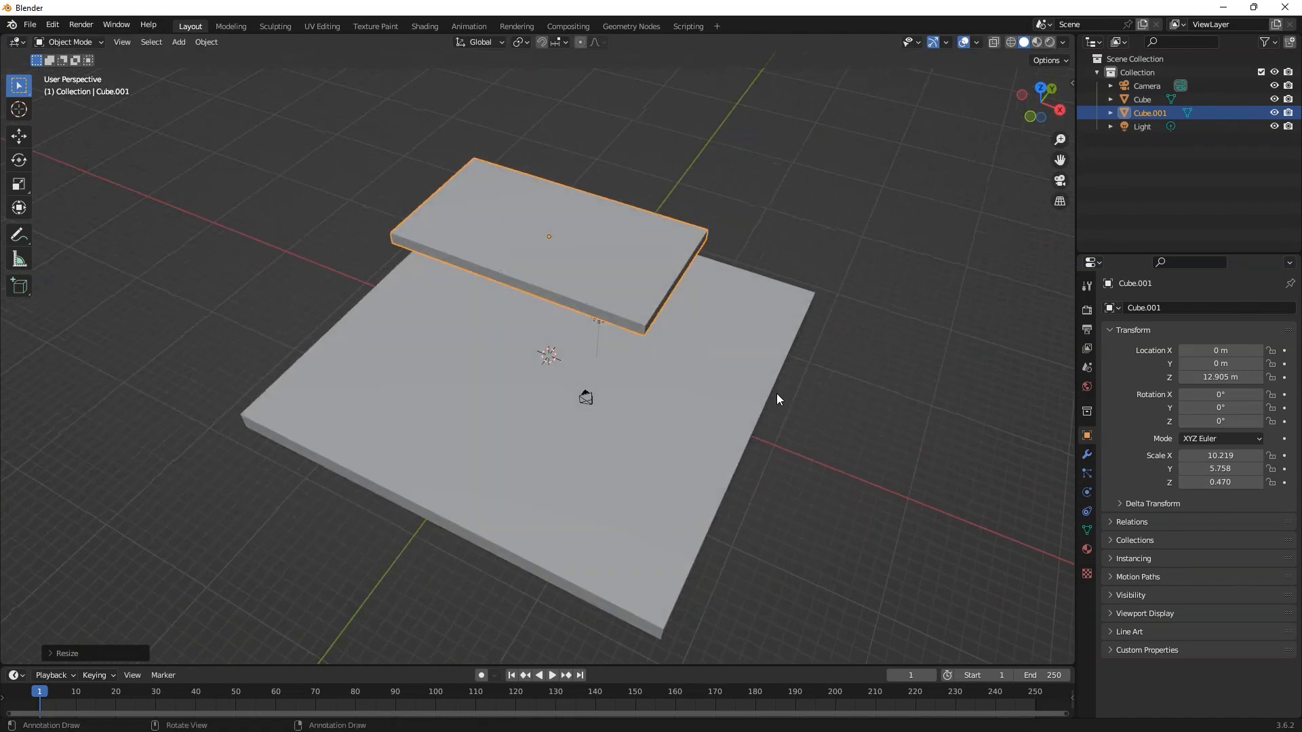
key(s)
click(619, 322)
middle_drag(642, 356, 620, 298)
key(g)
key(z)
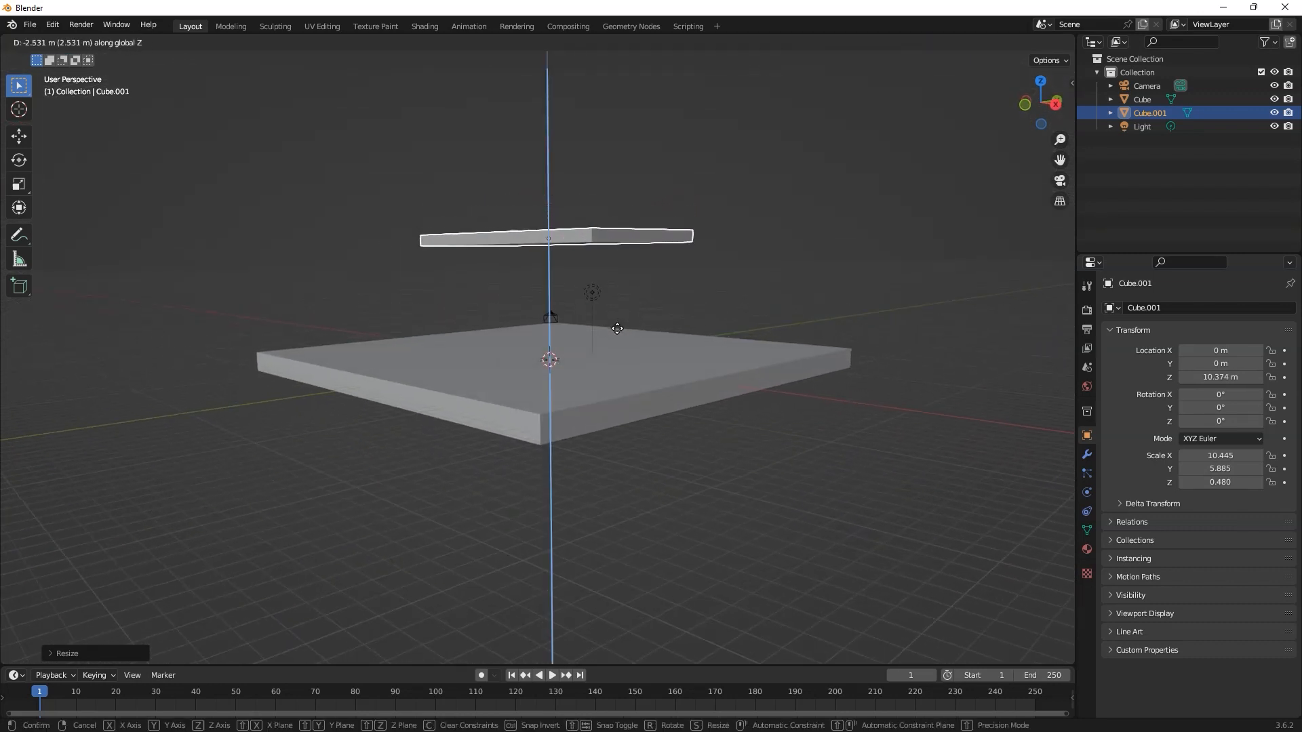
click(617, 330)
Step: Duplicate the floor slab again and raise the copy about 3.3 m along the Z axis
click(689, 305)
middle_drag(689, 305, 751, 340)
click(582, 384)
middle_drag(640, 430, 605, 422)
key(shift+d)
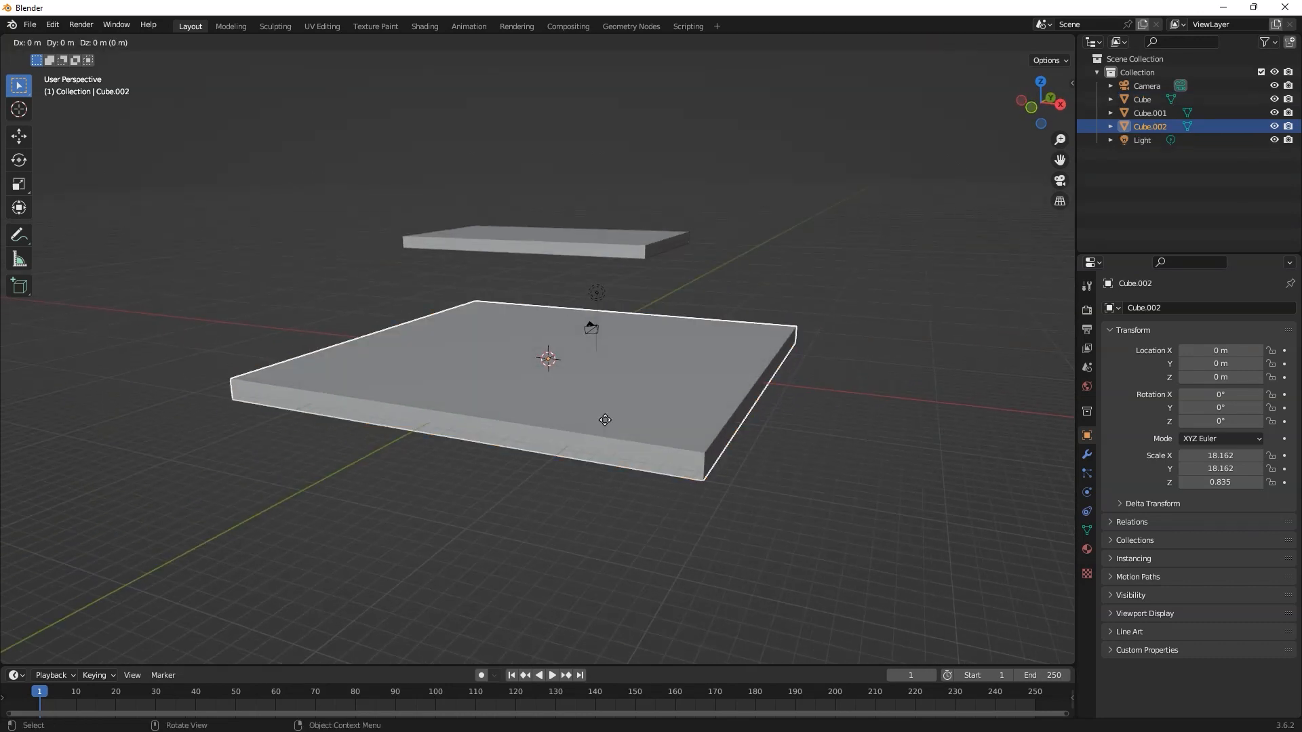
click(605, 420)
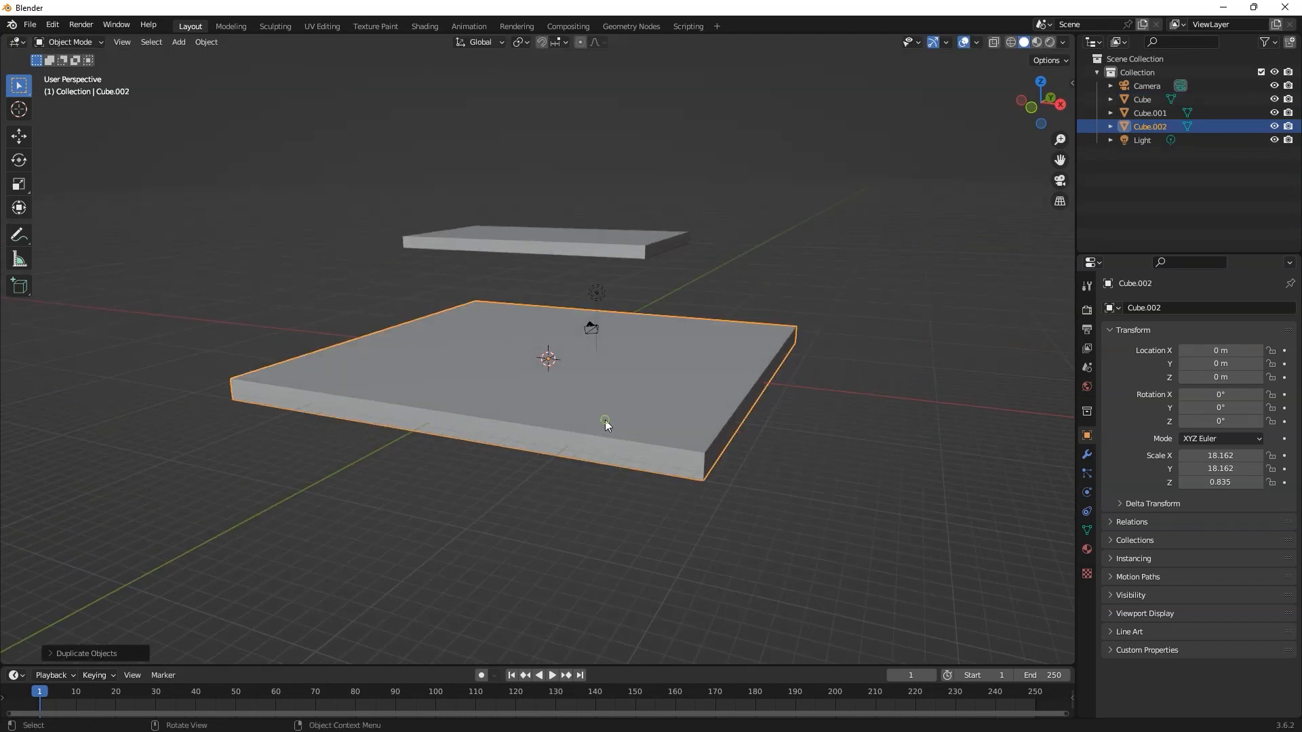
key(g)
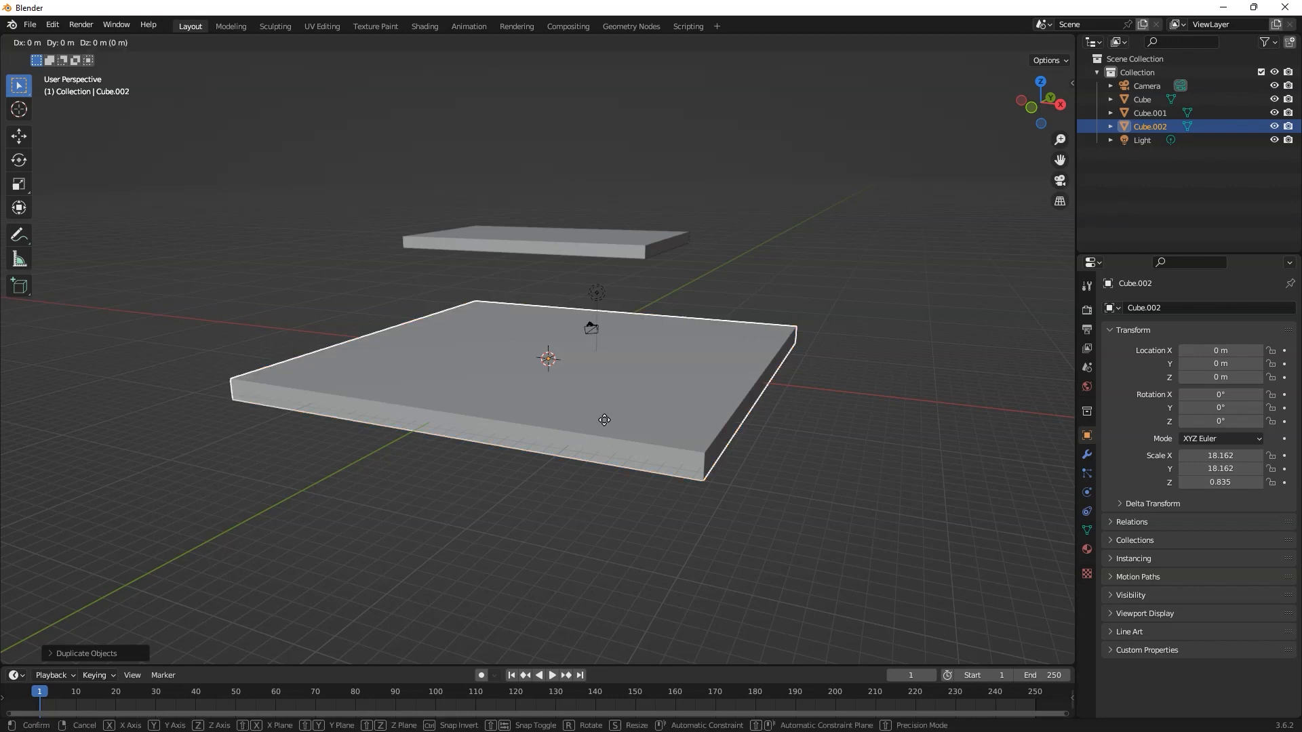
key(z)
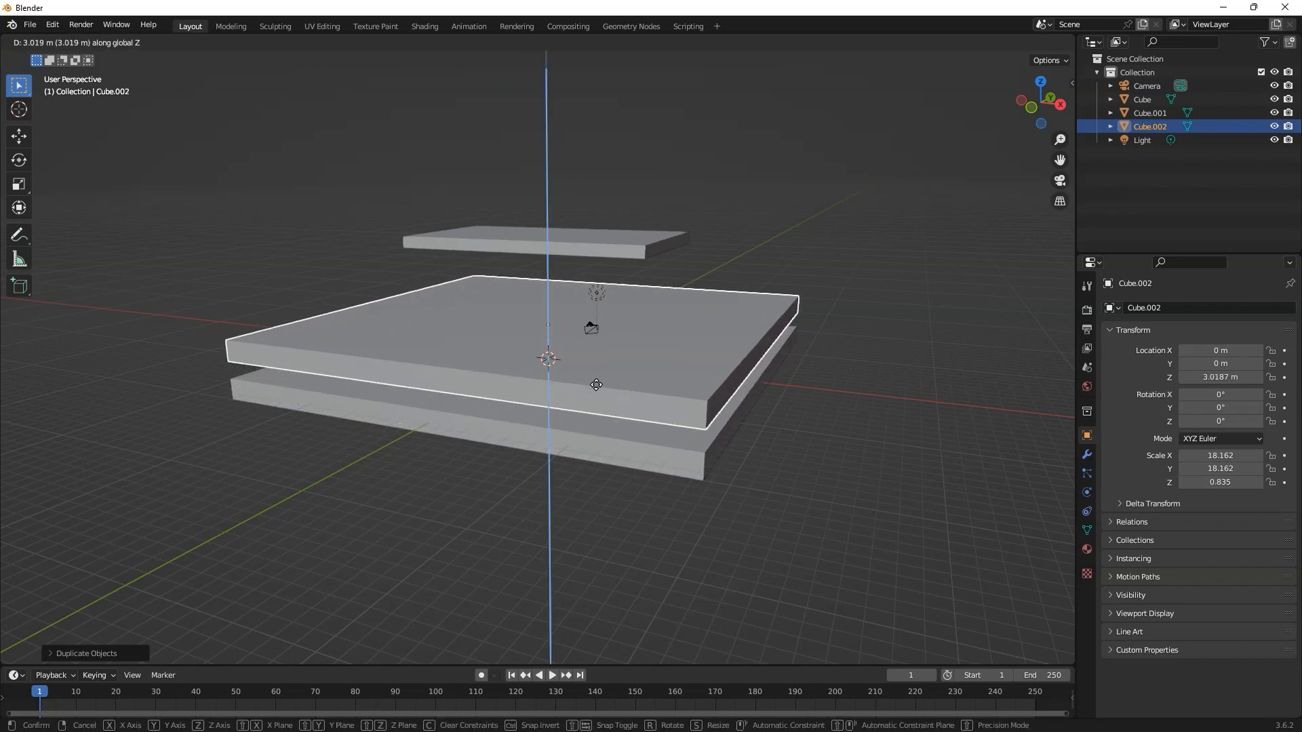
click(596, 384)
Step: Shrink the new copy to about 2.6 in X and Y, and stretch it along Z to about 6.7 as an upright block
key(s)
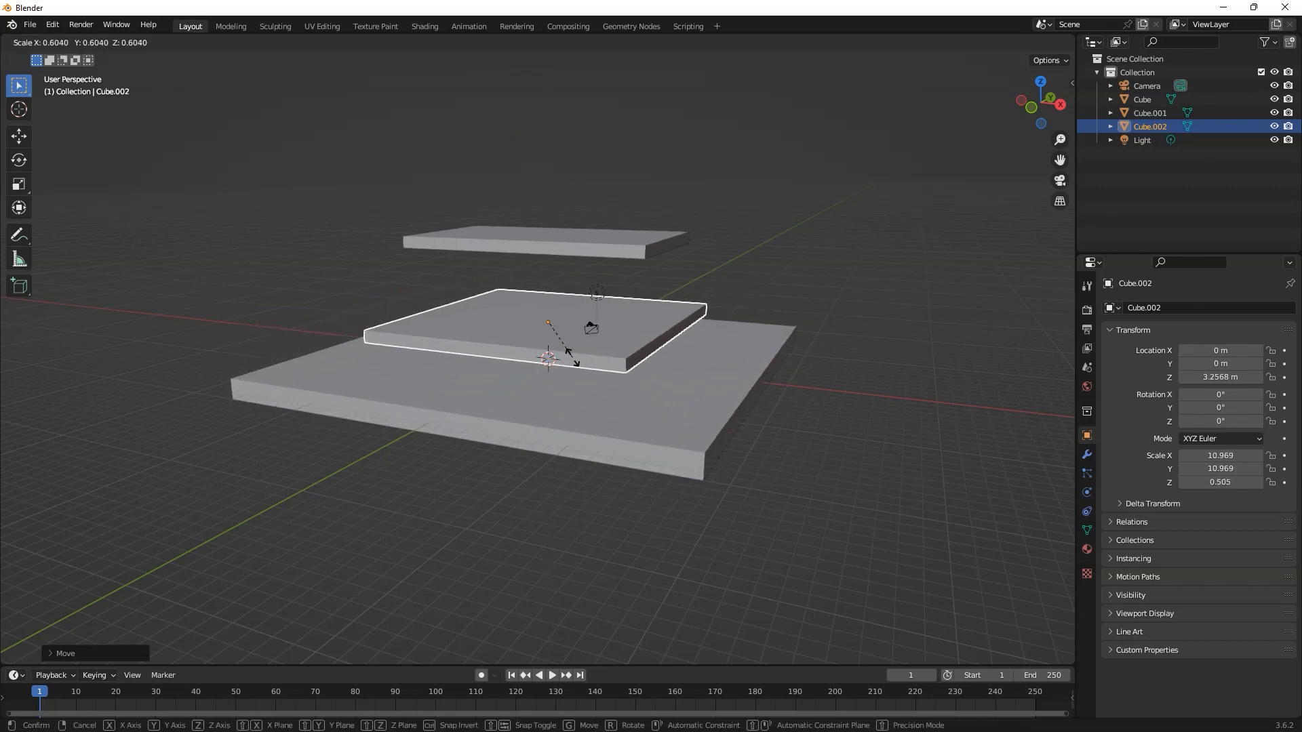
click(563, 326)
mouse_move(563, 327)
middle_down()
mouse_move(581, 360)
mouse_move(529, 338)
mouse_move(572, 334)
middle_up()
scroll(572, 334, up, 5)
key(s)
key(z)
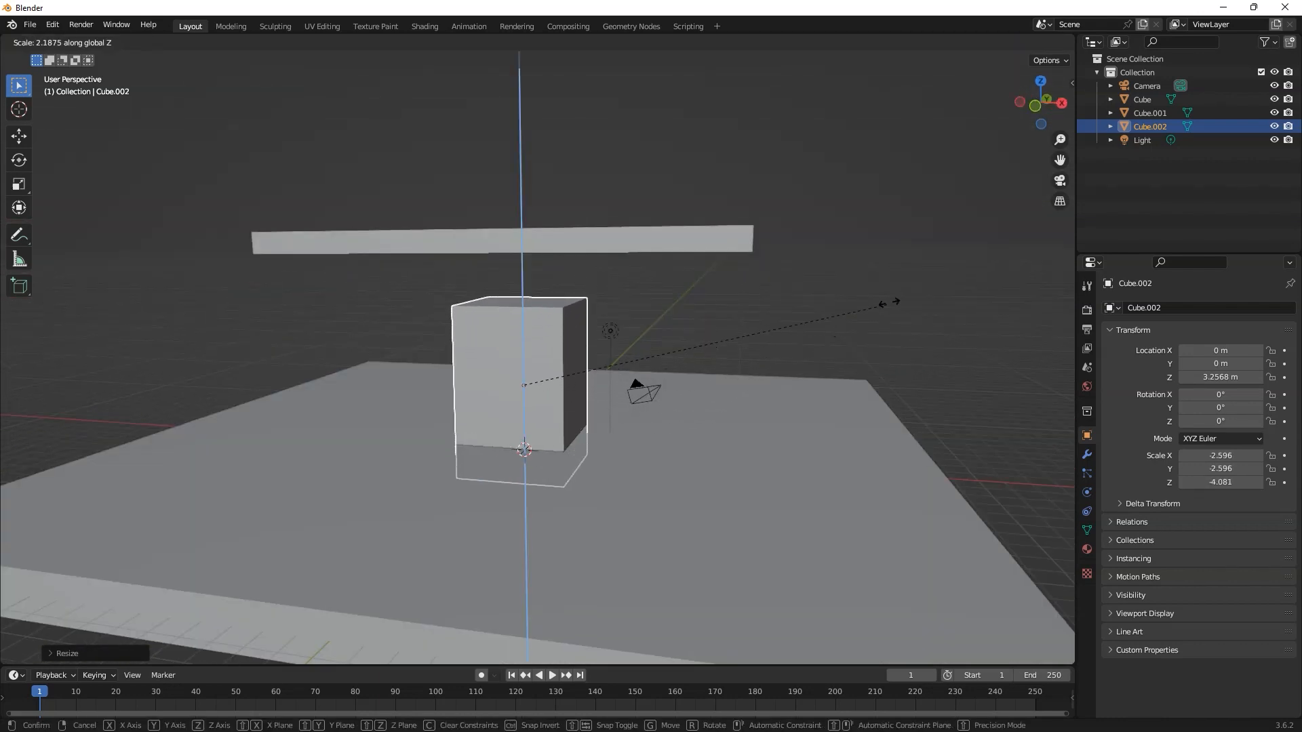
click(47, 256)
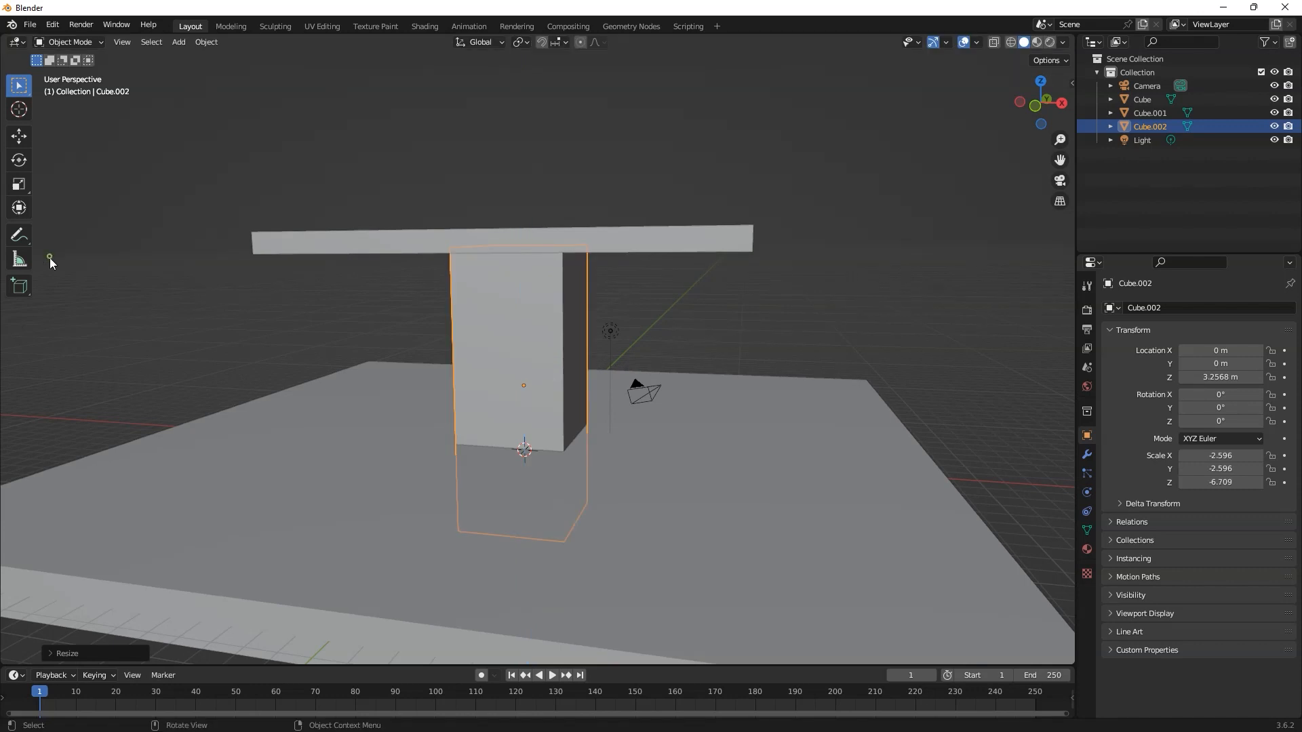
Step: Shrink the block uniformly to about 0.62 in X and Y, and stretch it along the Z axis into a slim leg
middle_drag(411, 425, 493, 398)
key(s)
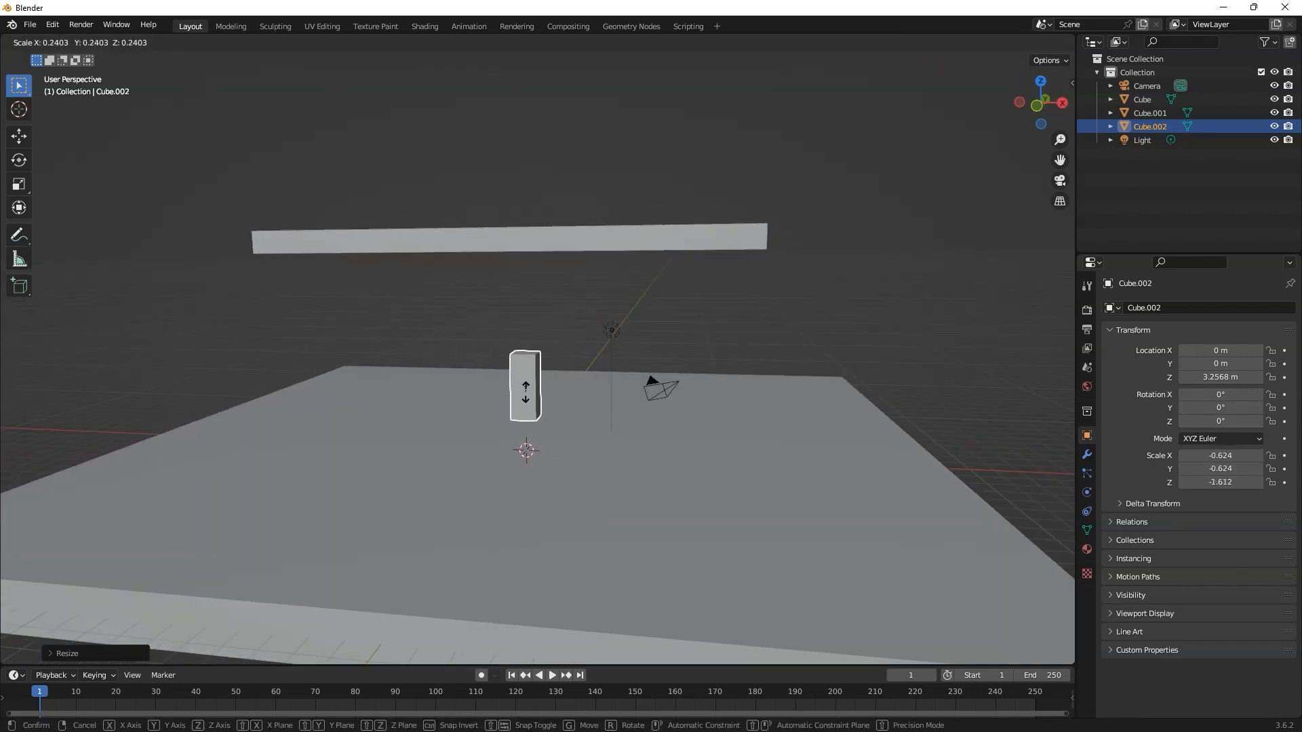
click(526, 393)
key(s)
key(z)
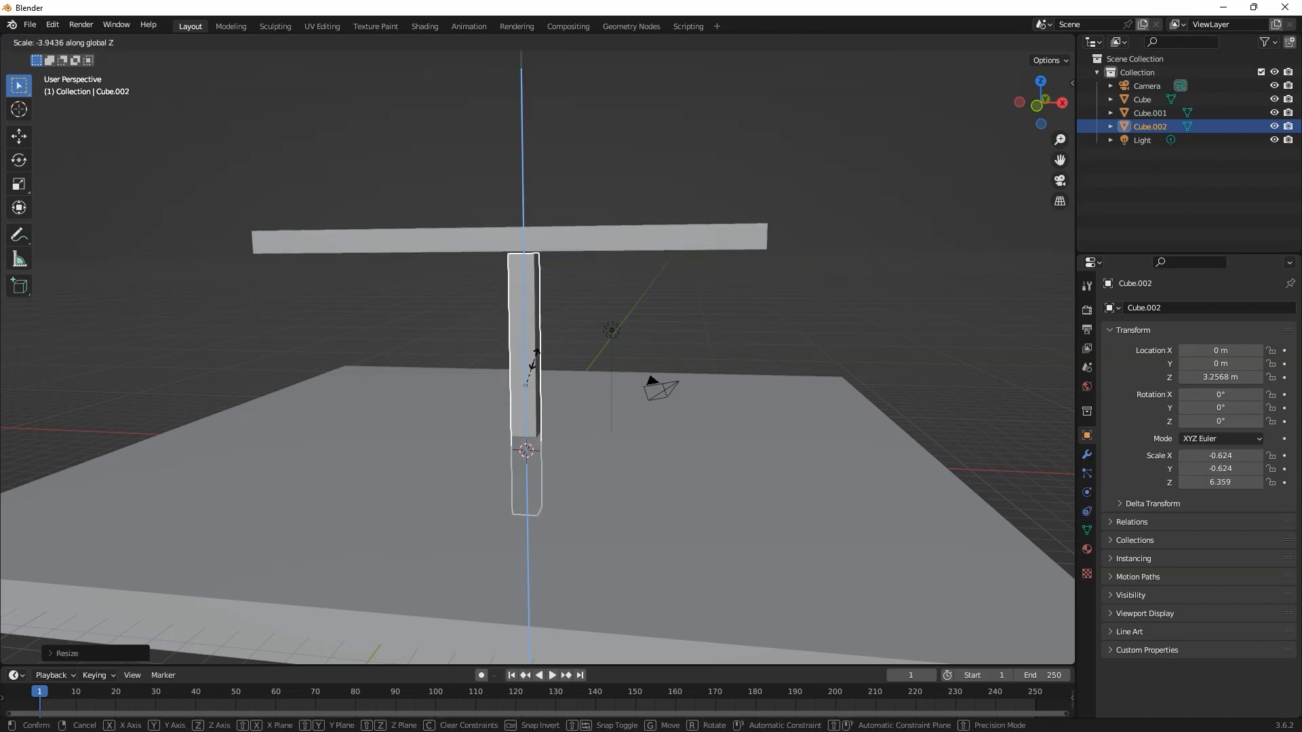
key(ctrl)
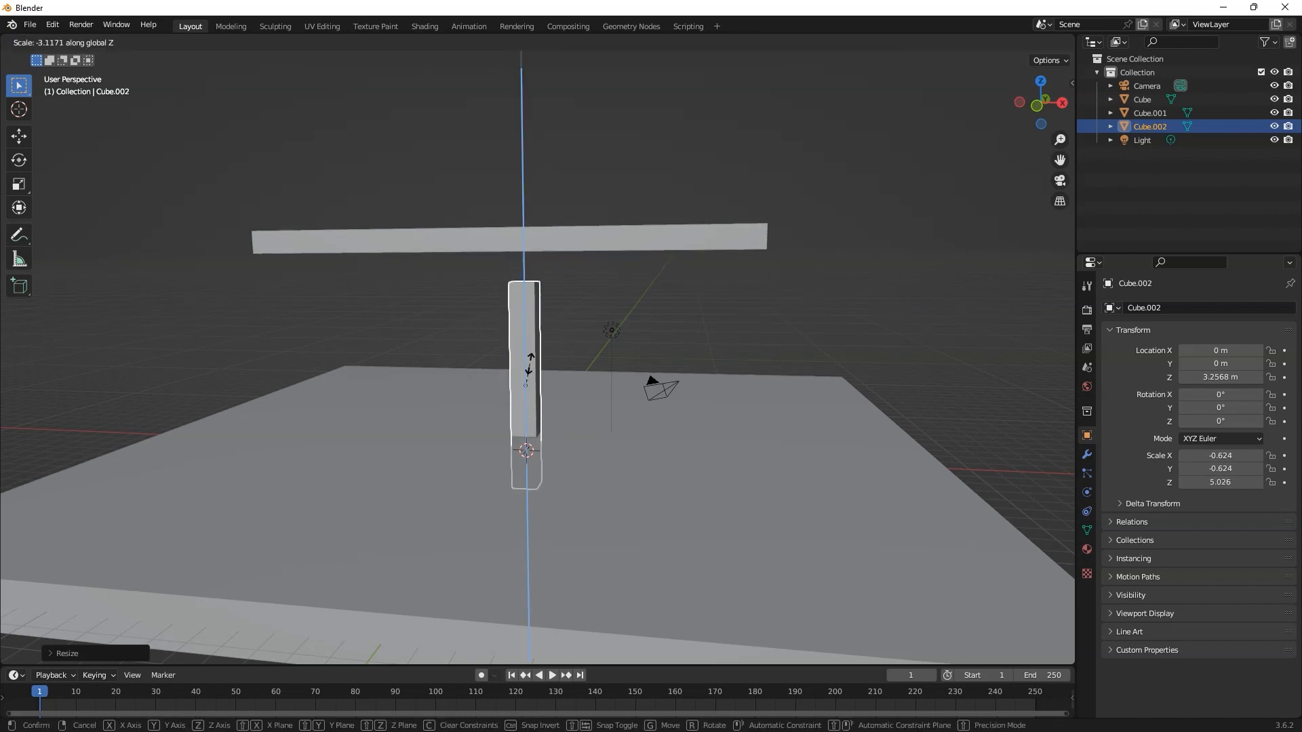
click(531, 364)
Step: Scale the leg down uniformly to about 0.46 in X and Y, and raise it along Z to about 4.9 m under the tabletop
middle_drag(531, 364, 570, 392)
click(536, 358)
key(s)
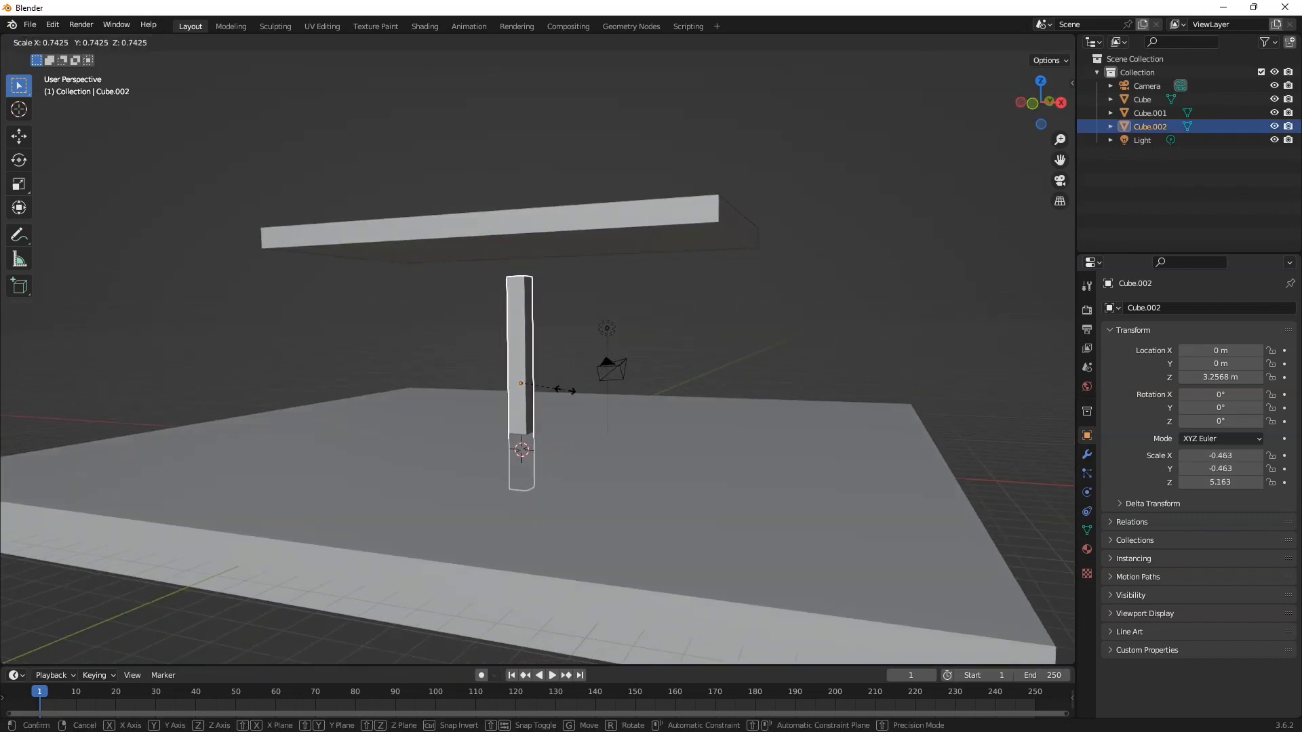
click(564, 390)
key(g)
key(z)
click(566, 357)
click(729, 352)
middle_drag(728, 354, 620, 422)
click(533, 333)
middle_drag(536, 380, 556, 415)
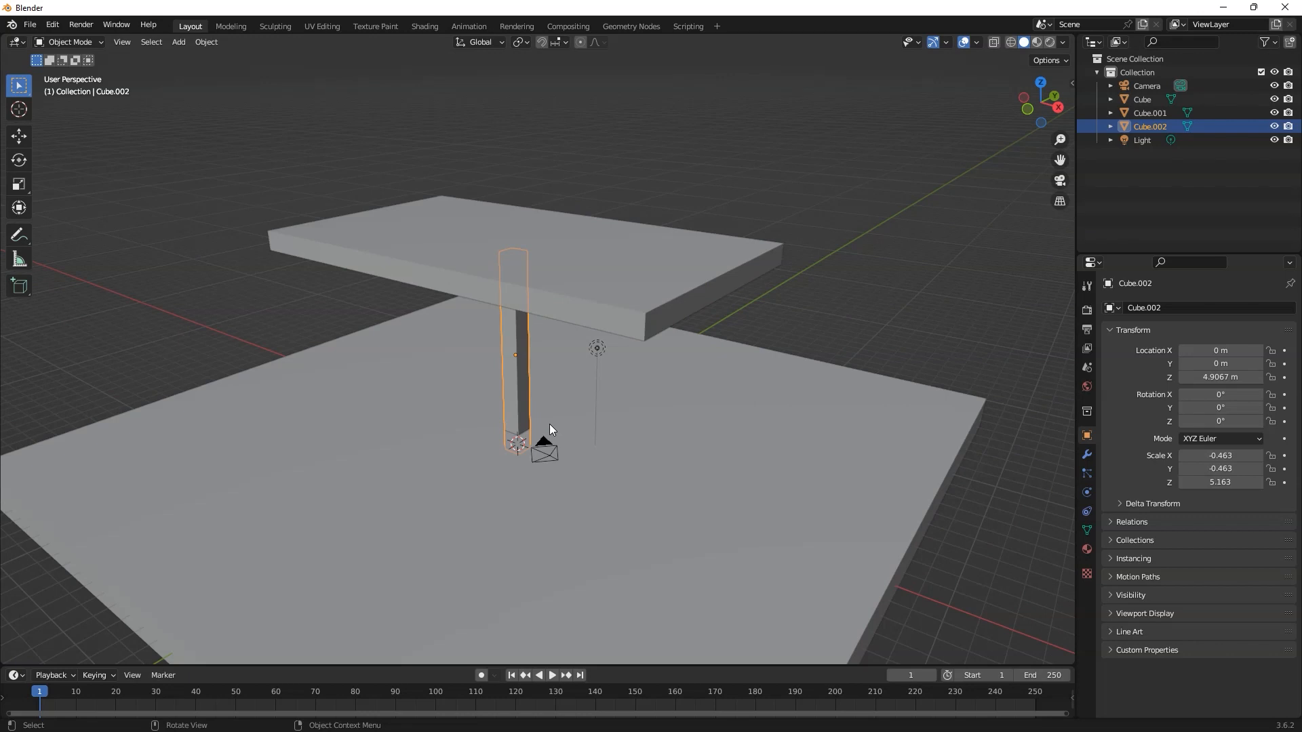
middle_drag(526, 479, 616, 425)
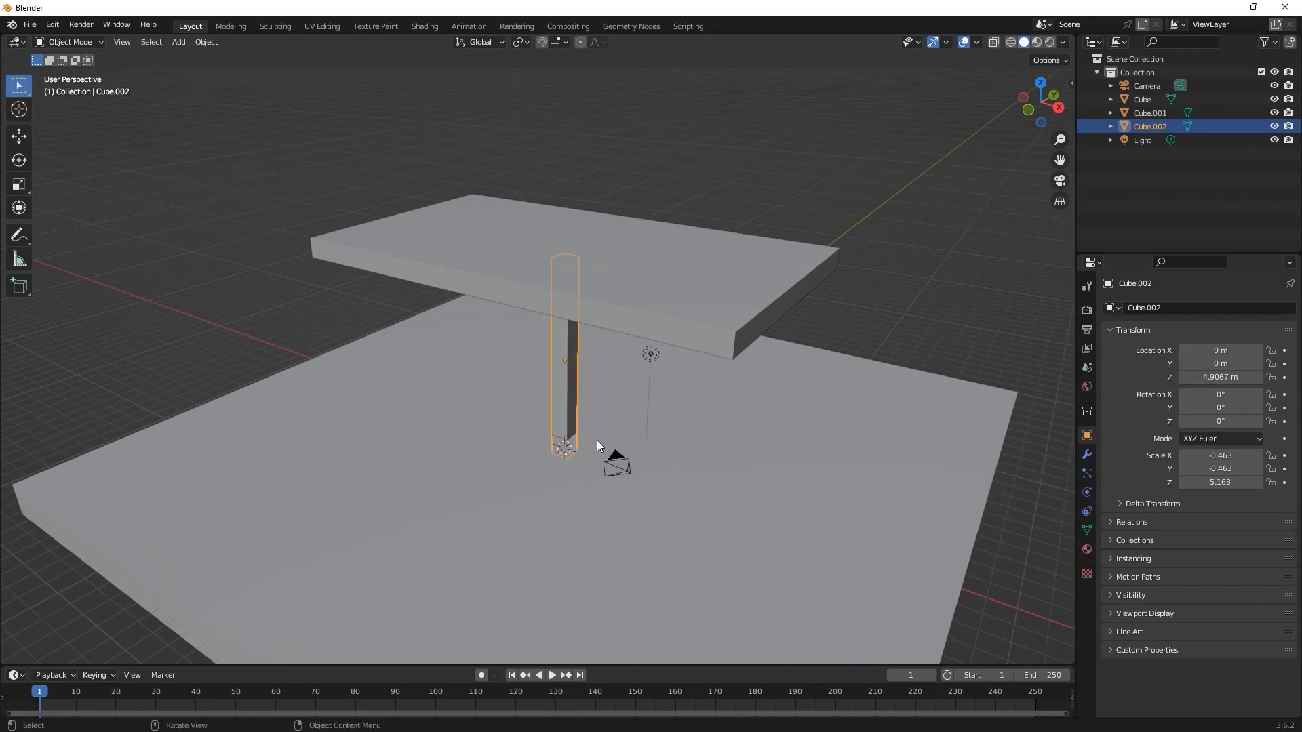
middle_drag(598, 433, 647, 421)
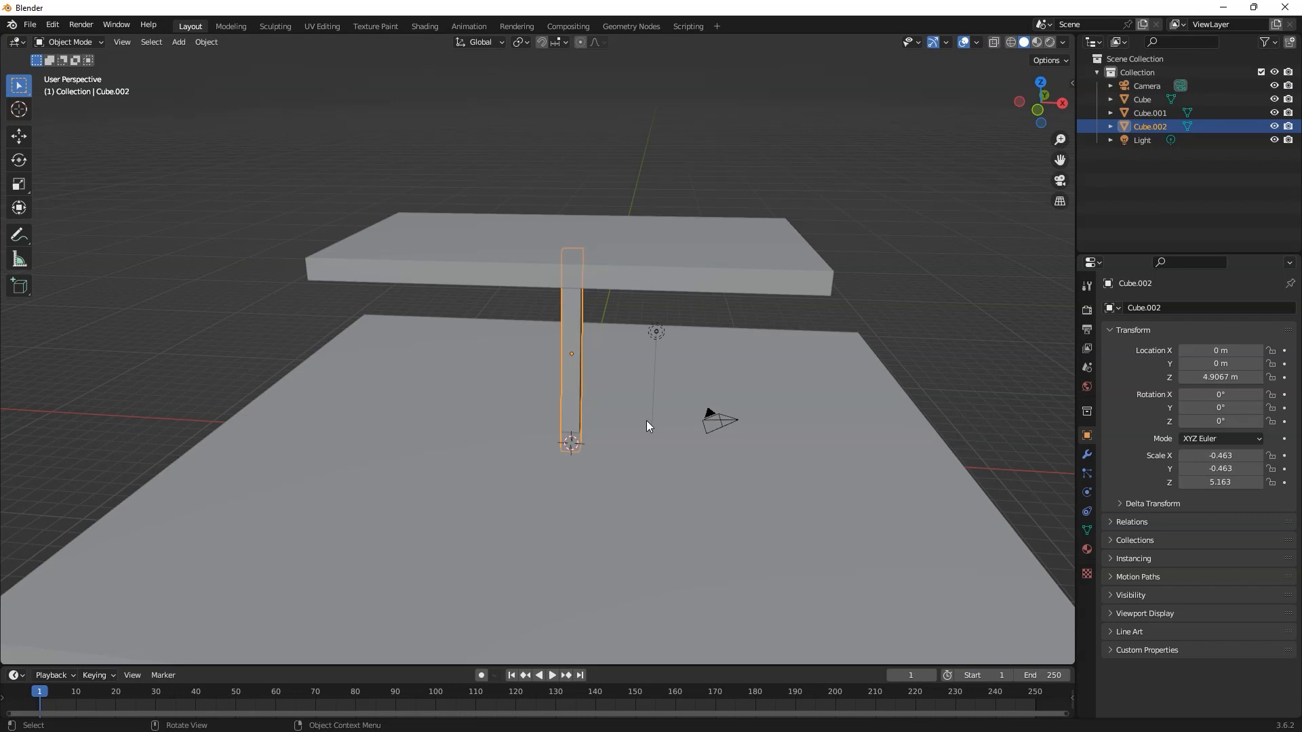
Step: Move the leg along the X axis to about -7.26 m, under one end of the tabletop
key(g)
key(x)
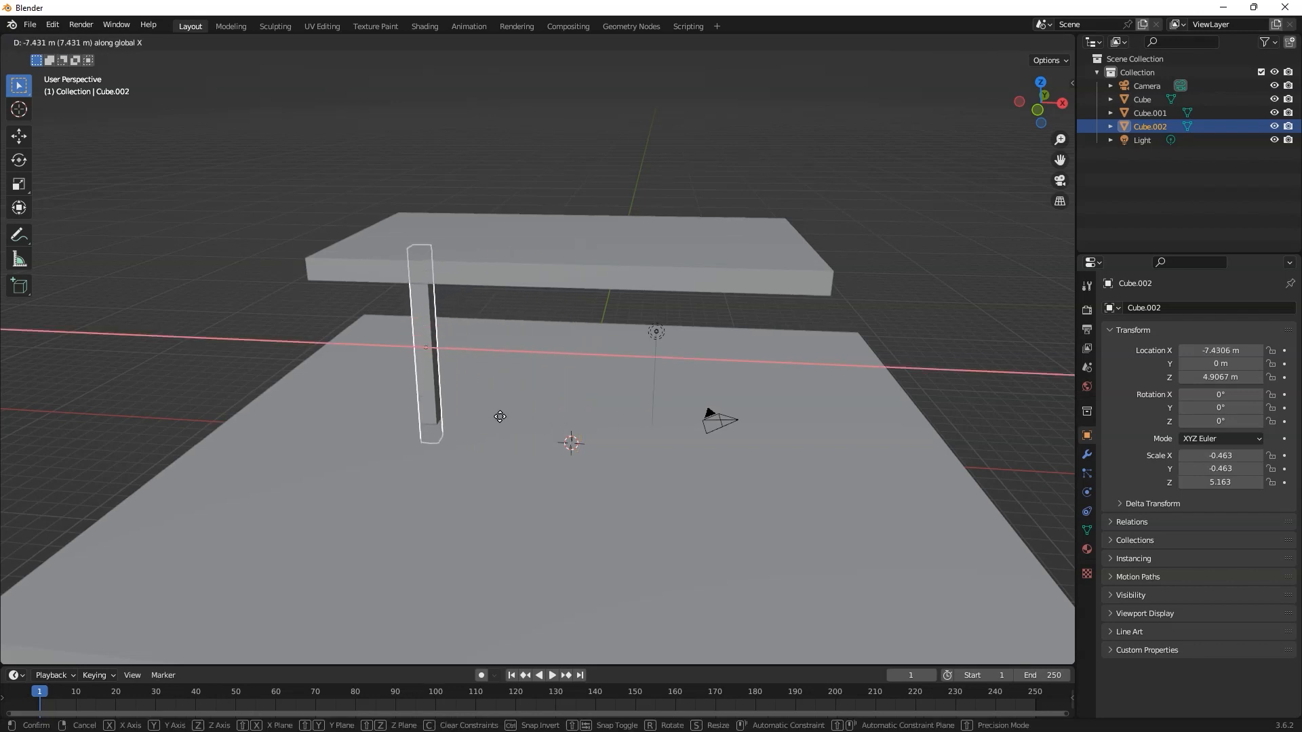
click(481, 423)
middle_drag(481, 424, 510, 400)
key(g)
key(x)
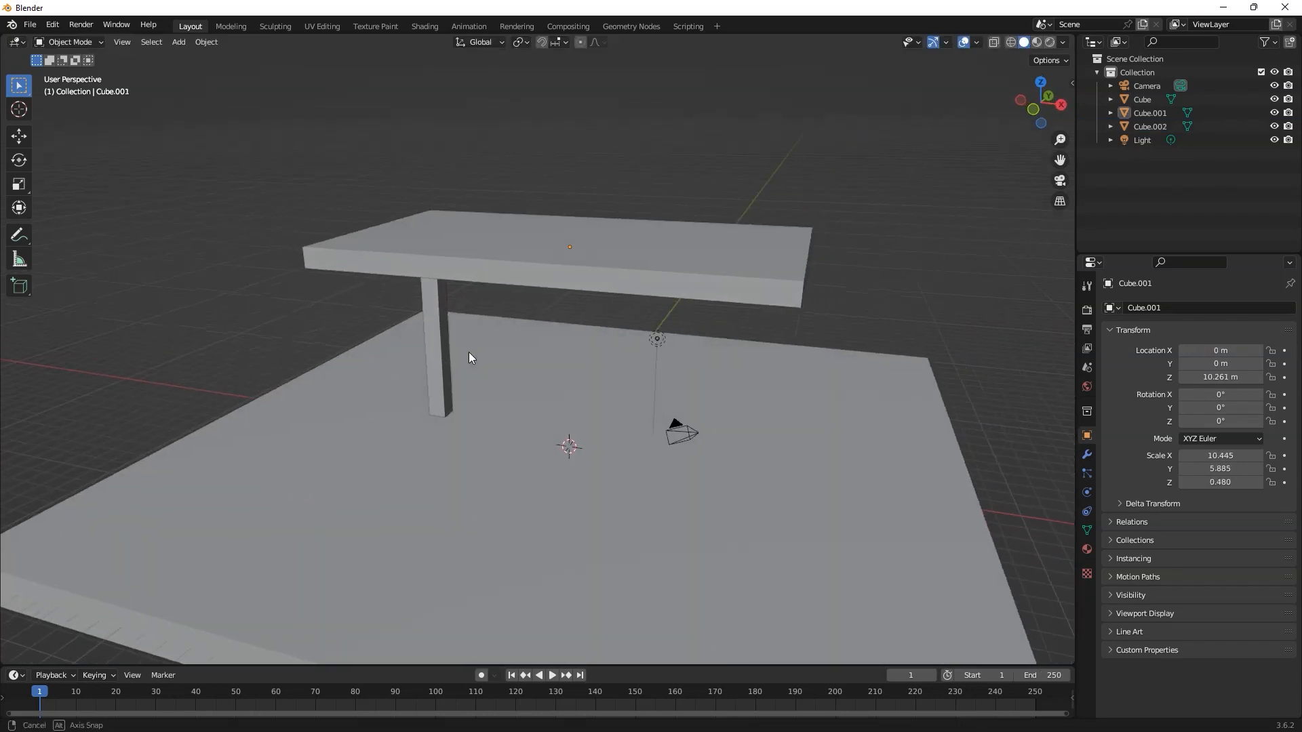
Step: In the leg's mesh, add four horizontal loop cuts and slide them upward by a factor of about 0.32
scroll(441, 318, up, 4)
shift+middle_drag(475, 296, 602, 355)
scroll(602, 356, up, 2)
mouse_move(458, 361)
middle_down()
mouse_move(446, 339)
mouse_move(492, 344)
mouse_move(471, 358)
middle_up()
click(396, 320)
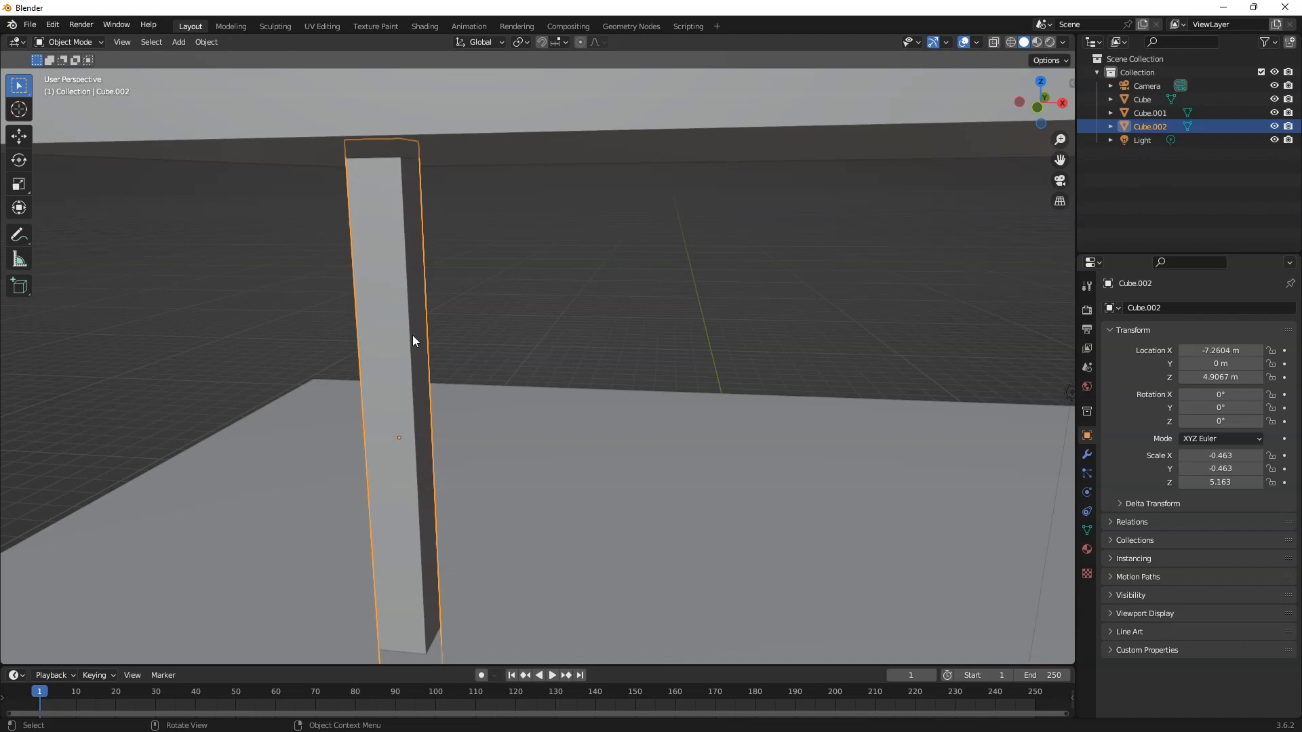
key(Tab)
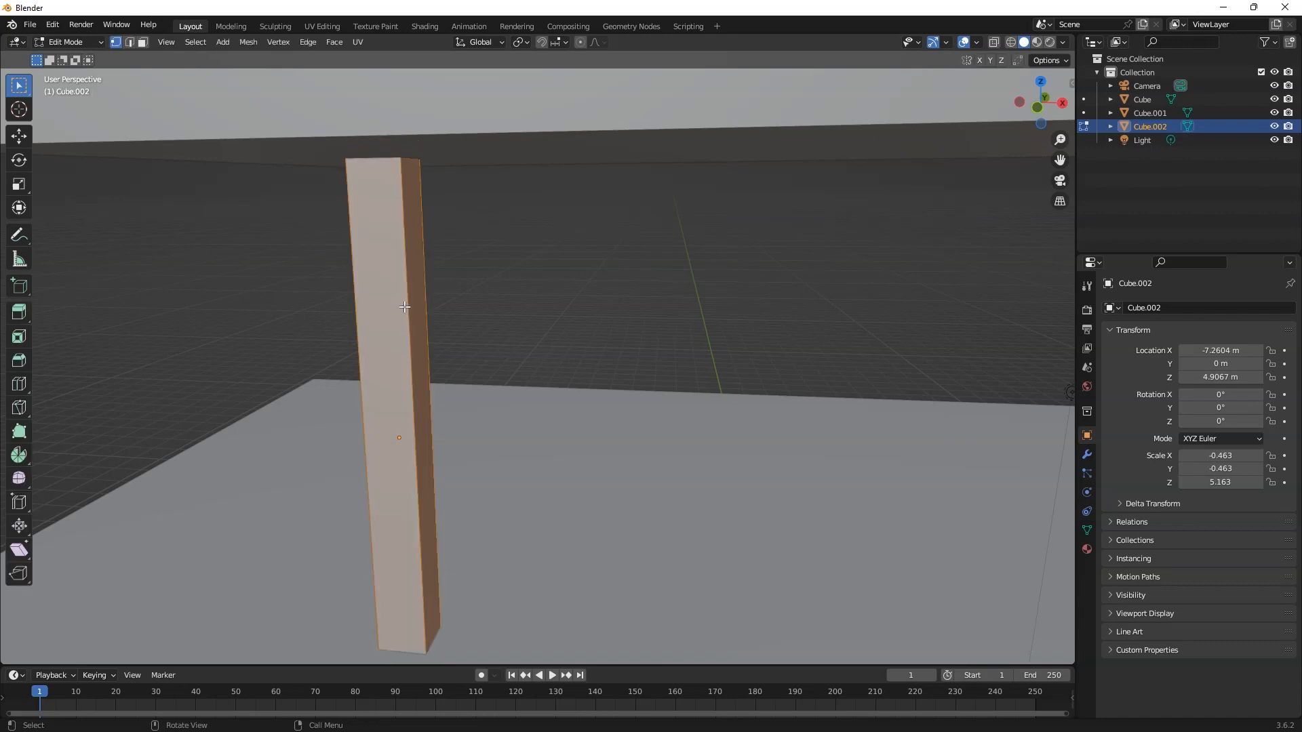
key(ctrl+r)
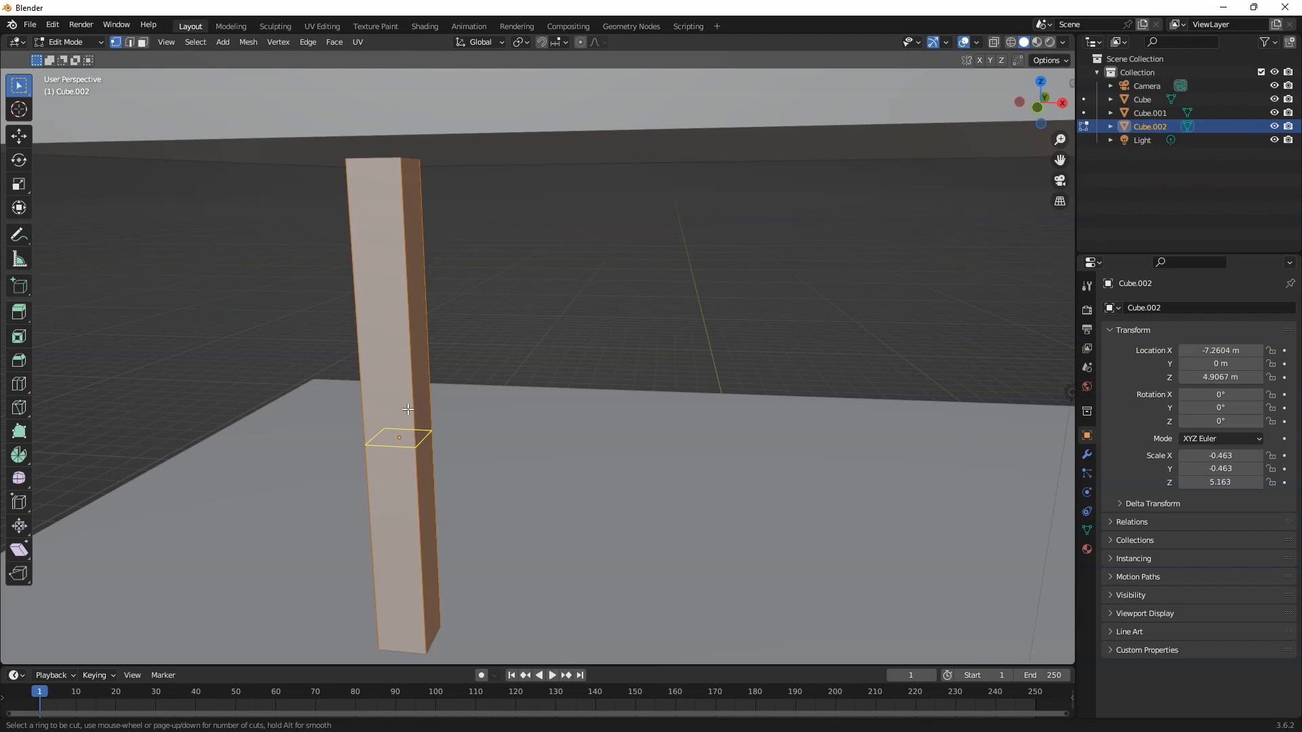
scroll(406, 432, up, 1)
scroll(402, 431, down, 1)
scroll(398, 429, up, 2)
scroll(398, 429, up, 1)
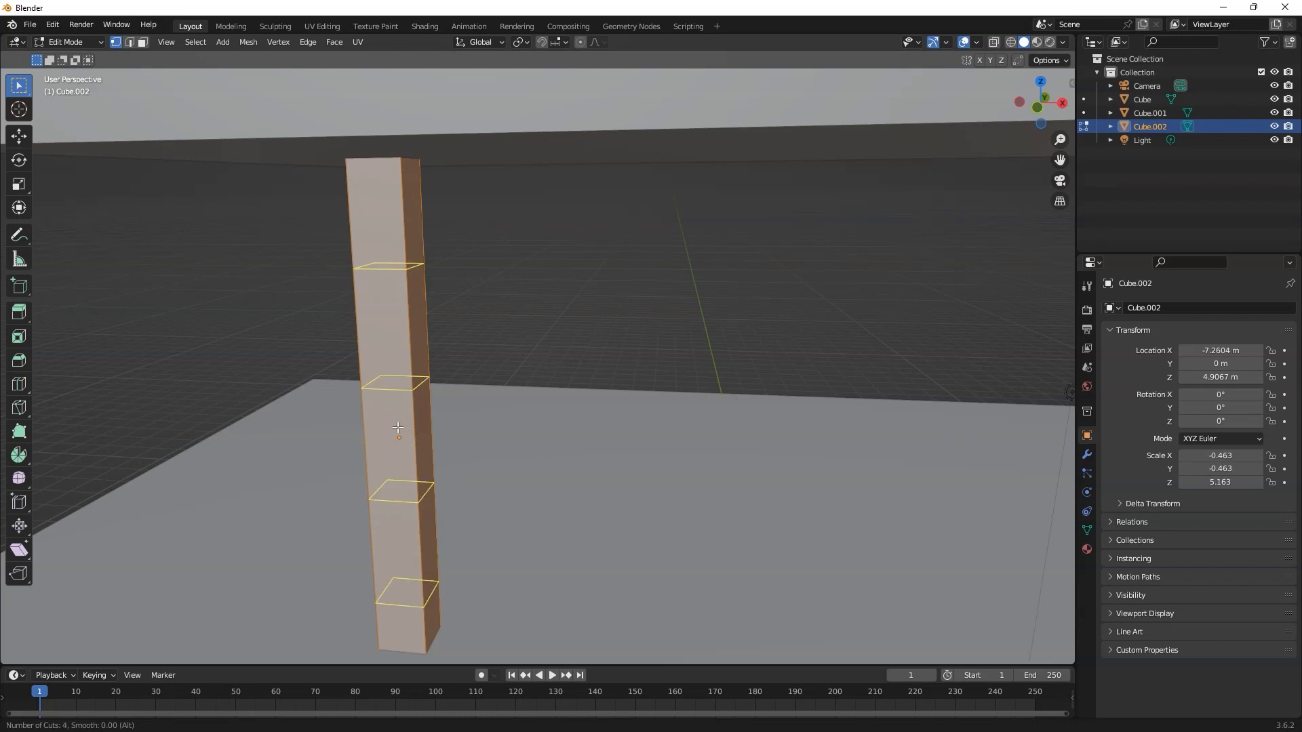
scroll(398, 419, down, 3)
scroll(398, 419, up, 3)
click(397, 419)
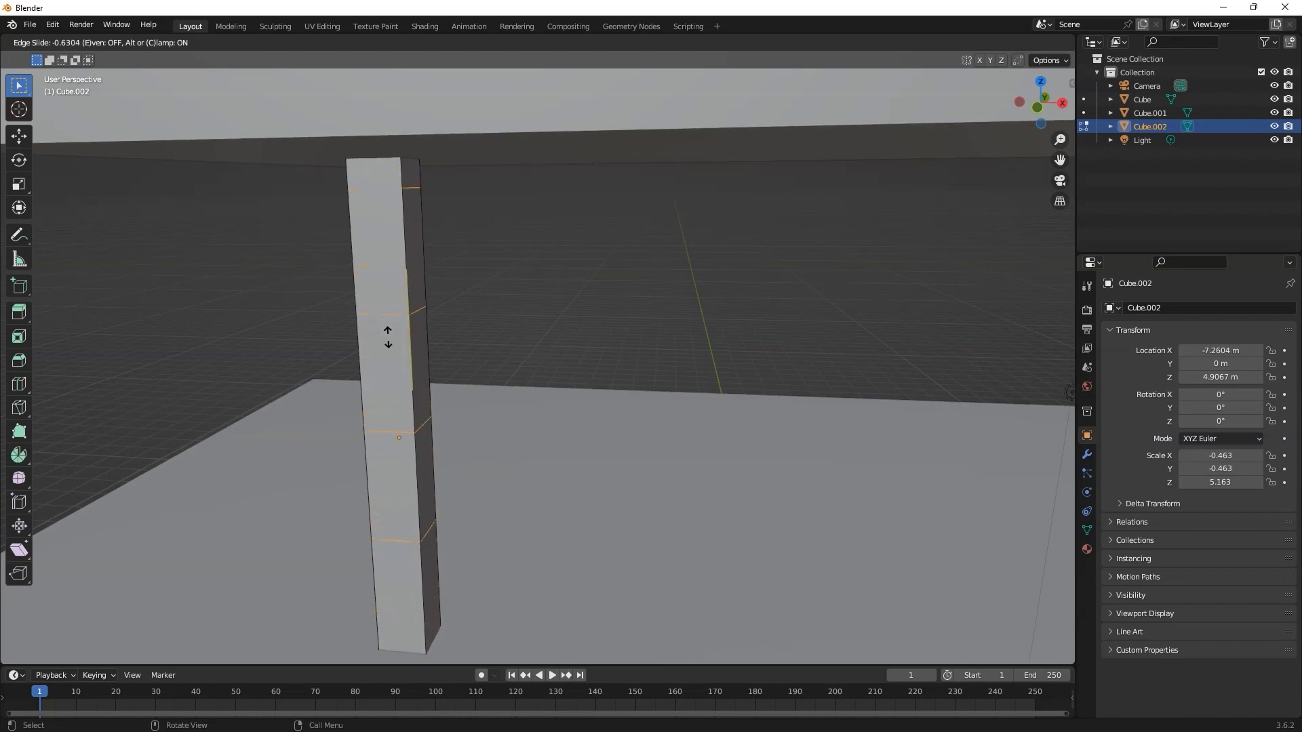
click(383, 381)
Step: Examine the new edge loops along the leg from several sides
middle_drag(475, 354, 423, 374)
scroll(423, 374, up, 3)
mouse_move(360, 280)
middle_down()
mouse_move(406, 322)
mouse_move(364, 282)
middle_up()
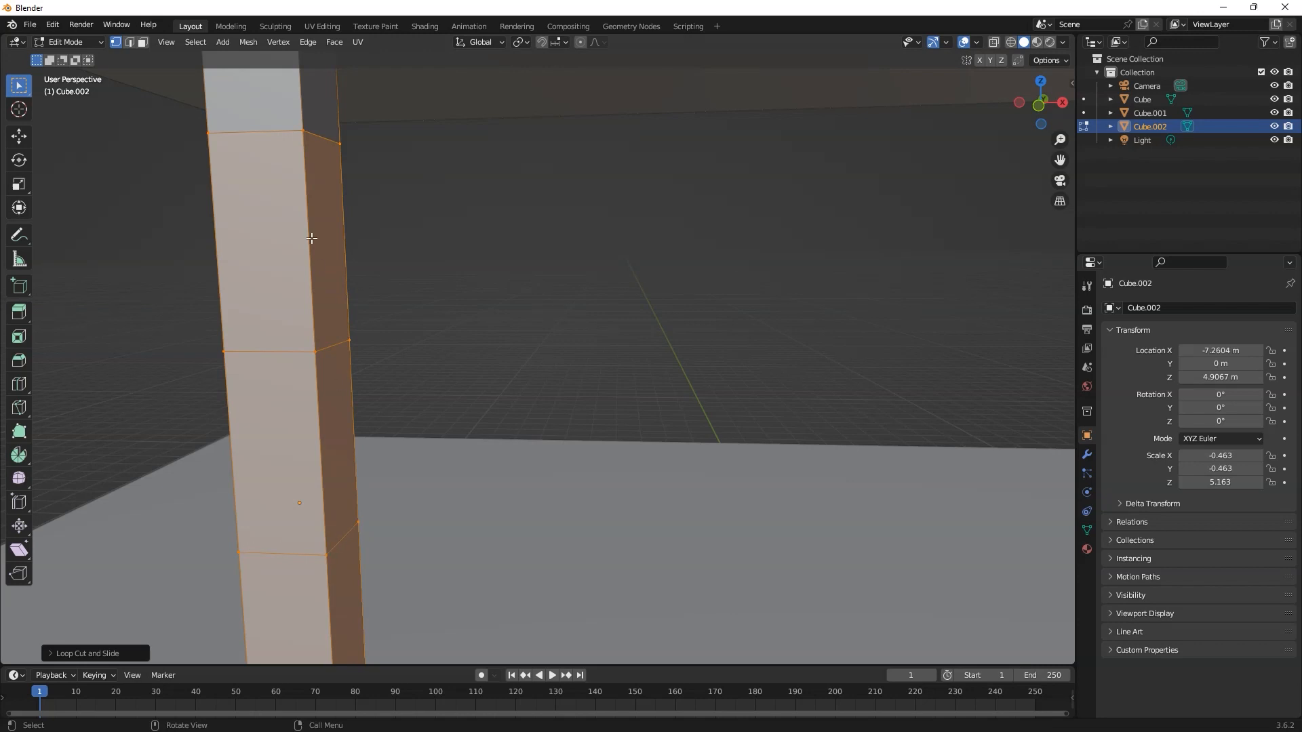
middle_drag(285, 326, 256, 312)
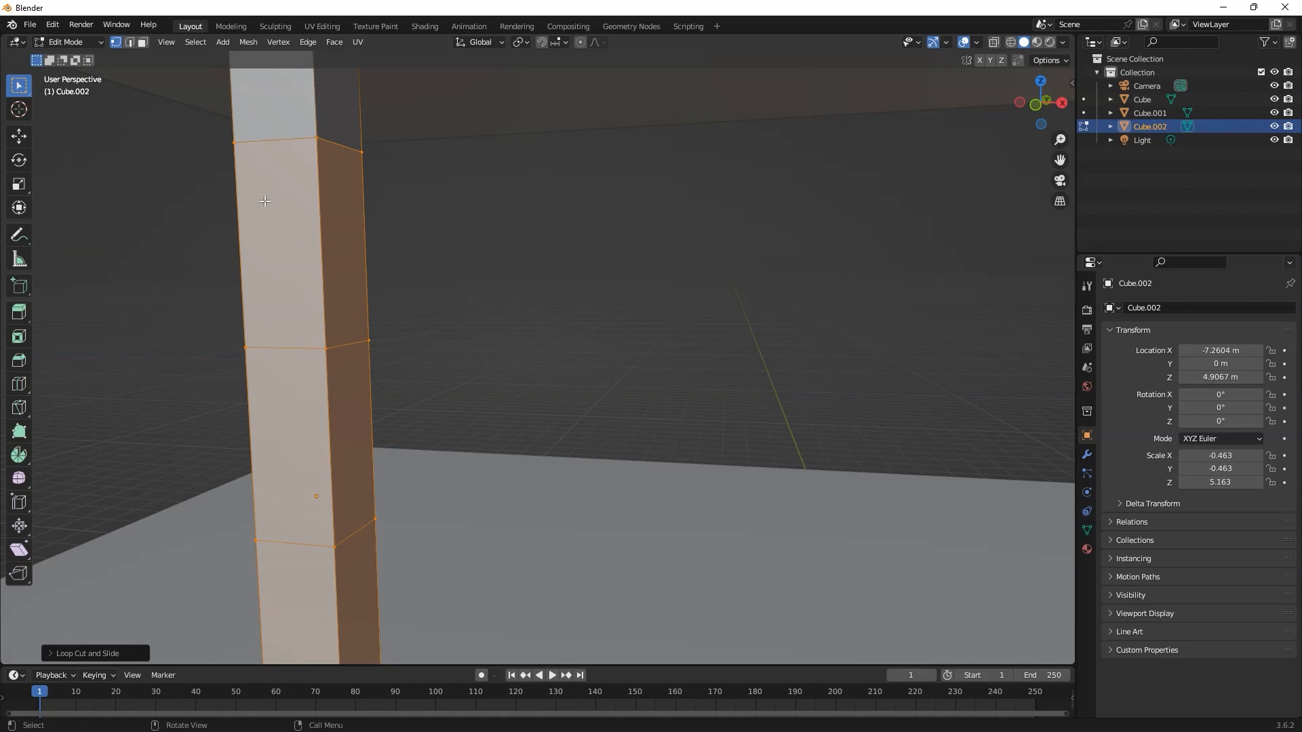
middle_drag(265, 201, 193, 111)
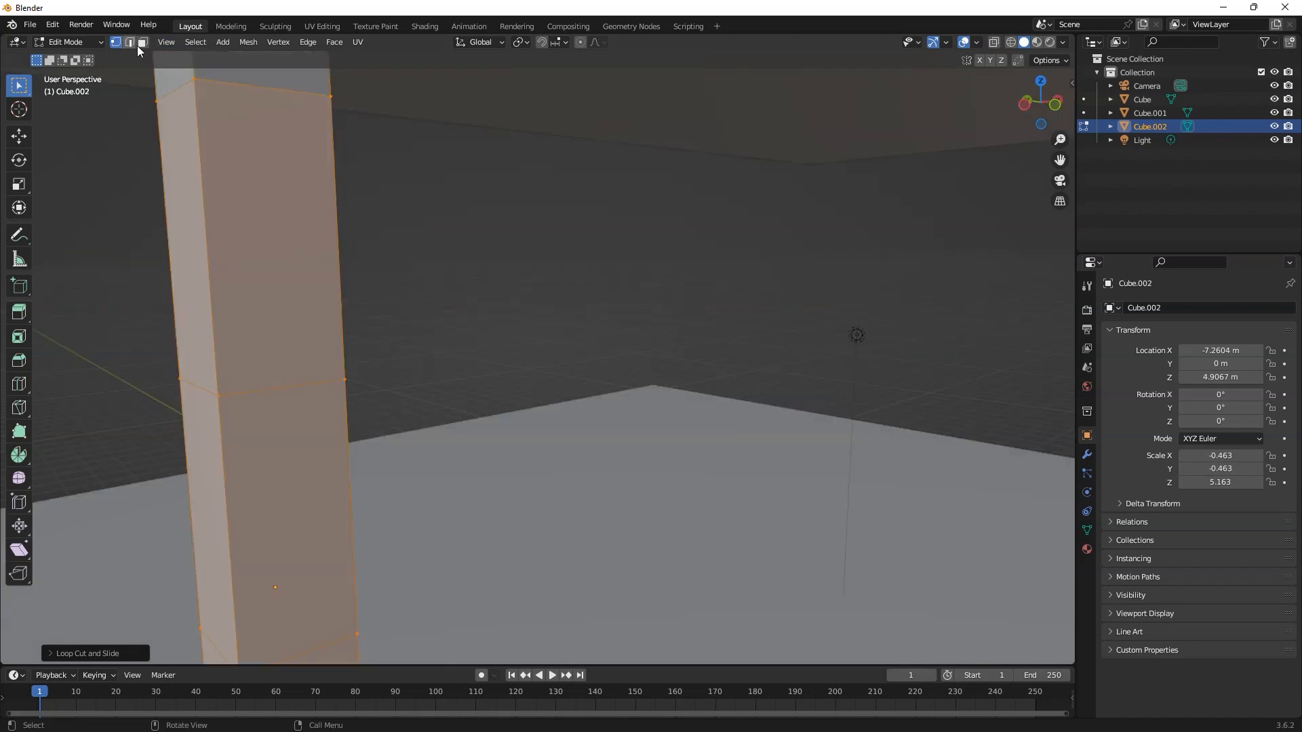
mouse_move(301, 356)
middle_down()
mouse_move(258, 378)
mouse_move(162, 377)
mouse_move(312, 360)
middle_up()
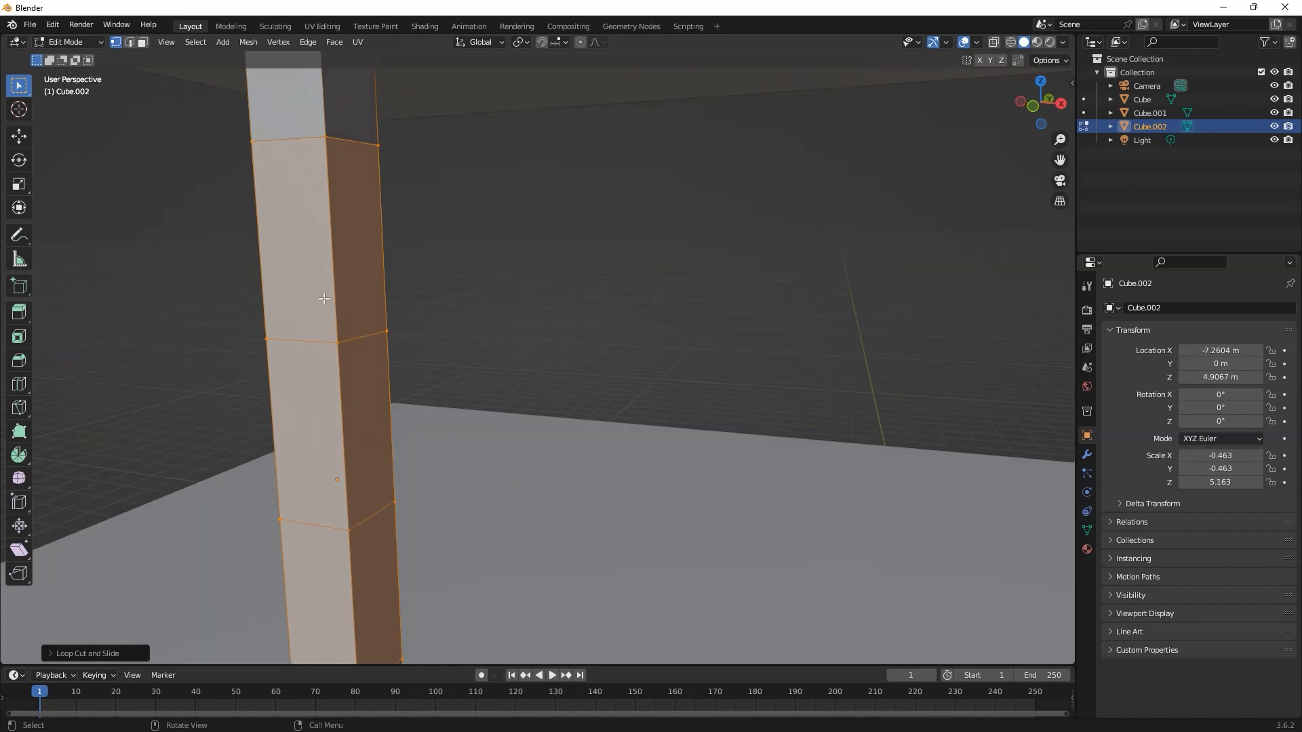
scroll(150, 326, up, 3)
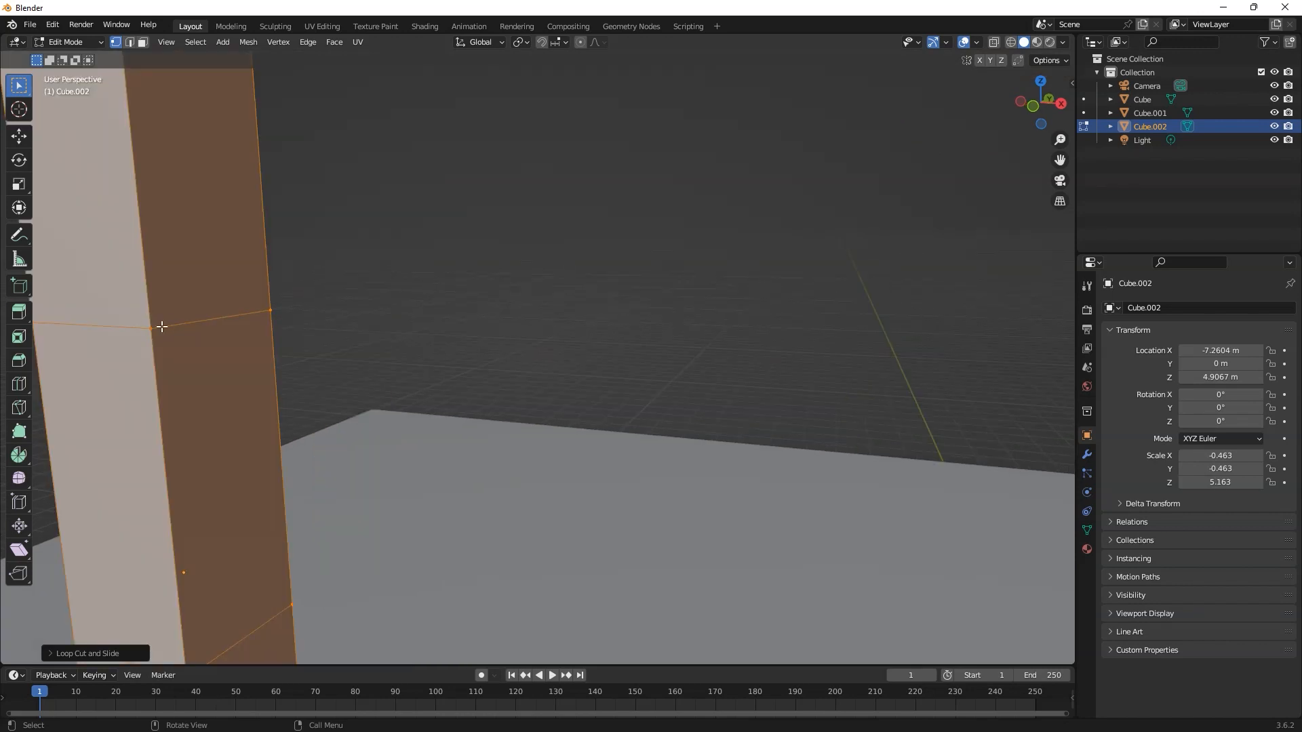
mouse_move(169, 369)
middle_down()
mouse_move(203, 360)
mouse_move(154, 356)
middle_up()
scroll(228, 354, down, 2)
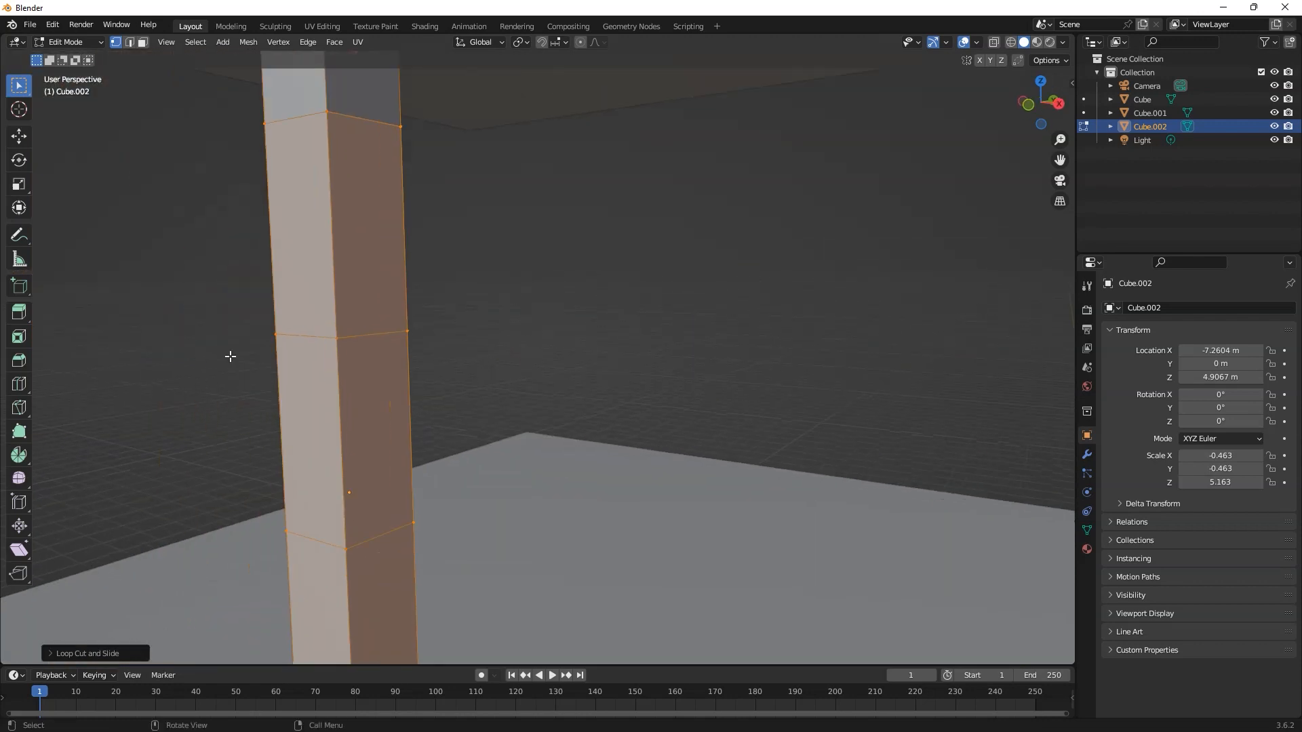
mouse_move(292, 344)
middle_down()
mouse_move(411, 344)
mouse_move(385, 363)
mouse_move(309, 347)
middle_up()
Step: Add one loop cut in the segment above the second loop from the top, slid down by about 0.89 to form a thin band
click(348, 339)
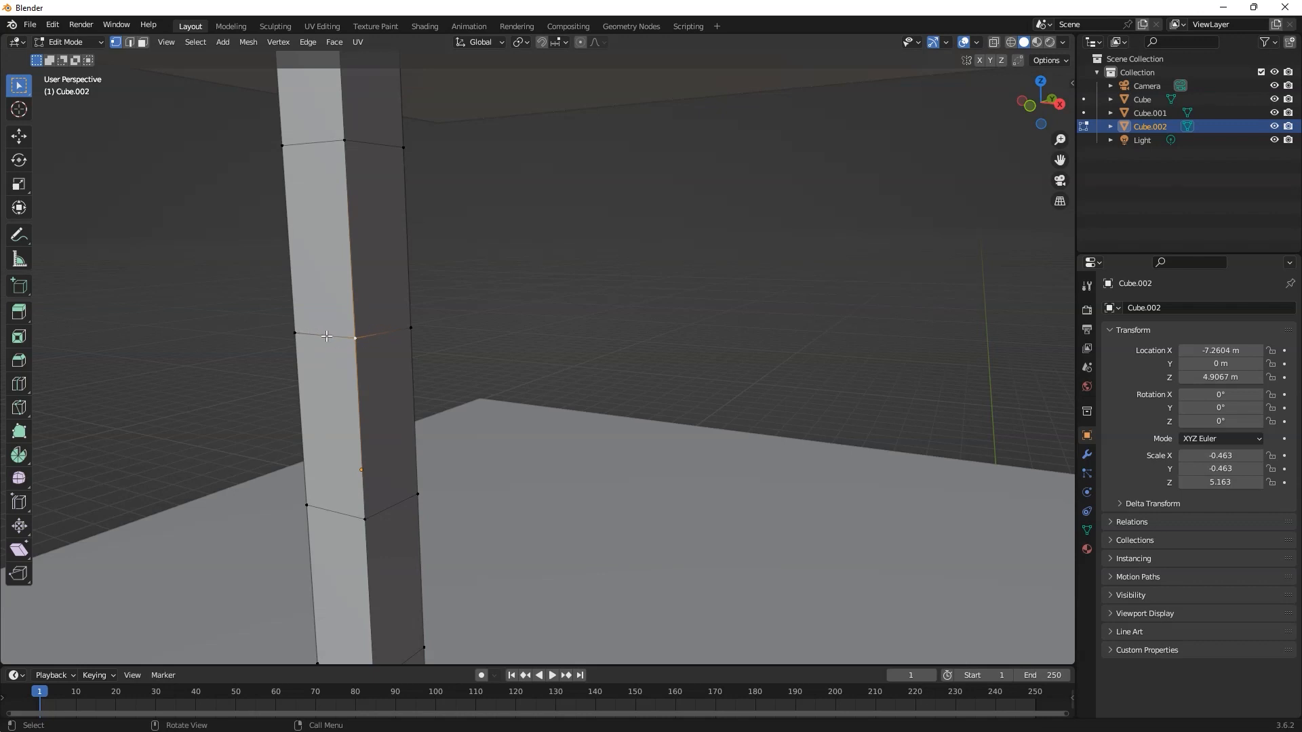
key(ctrl+r)
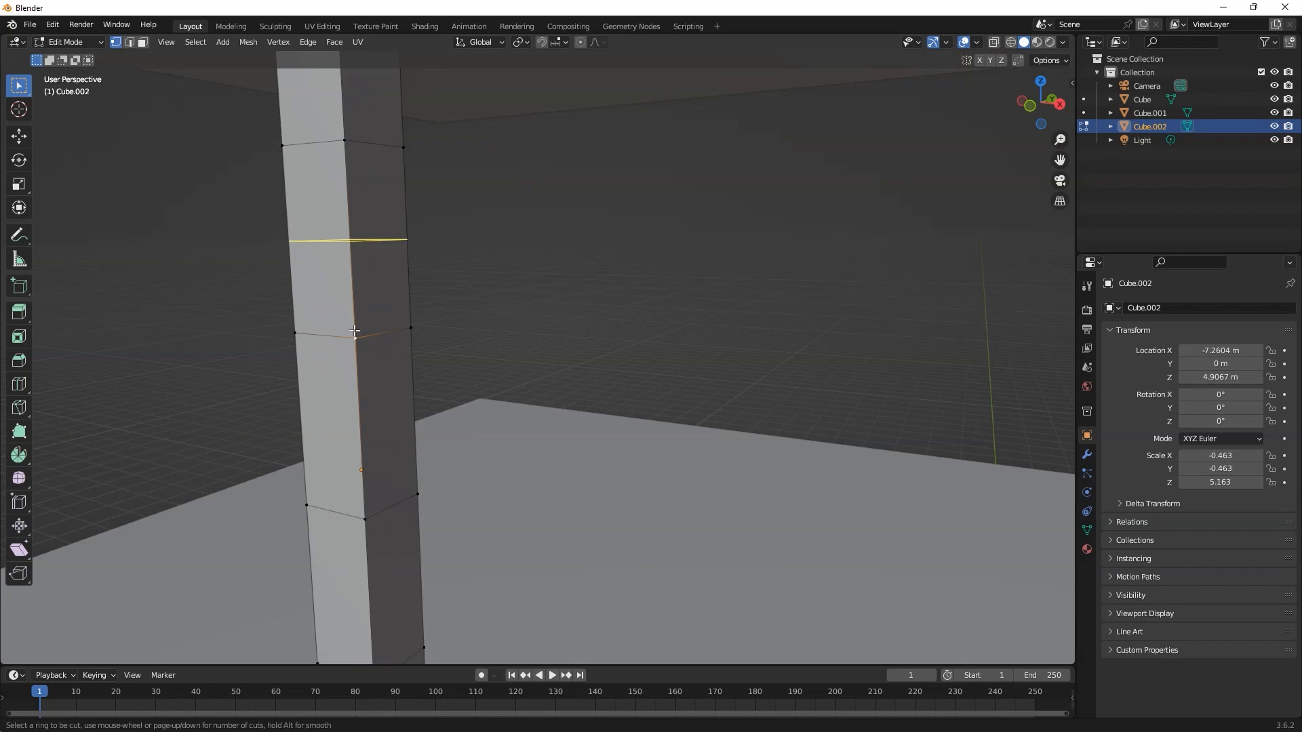
click(354, 331)
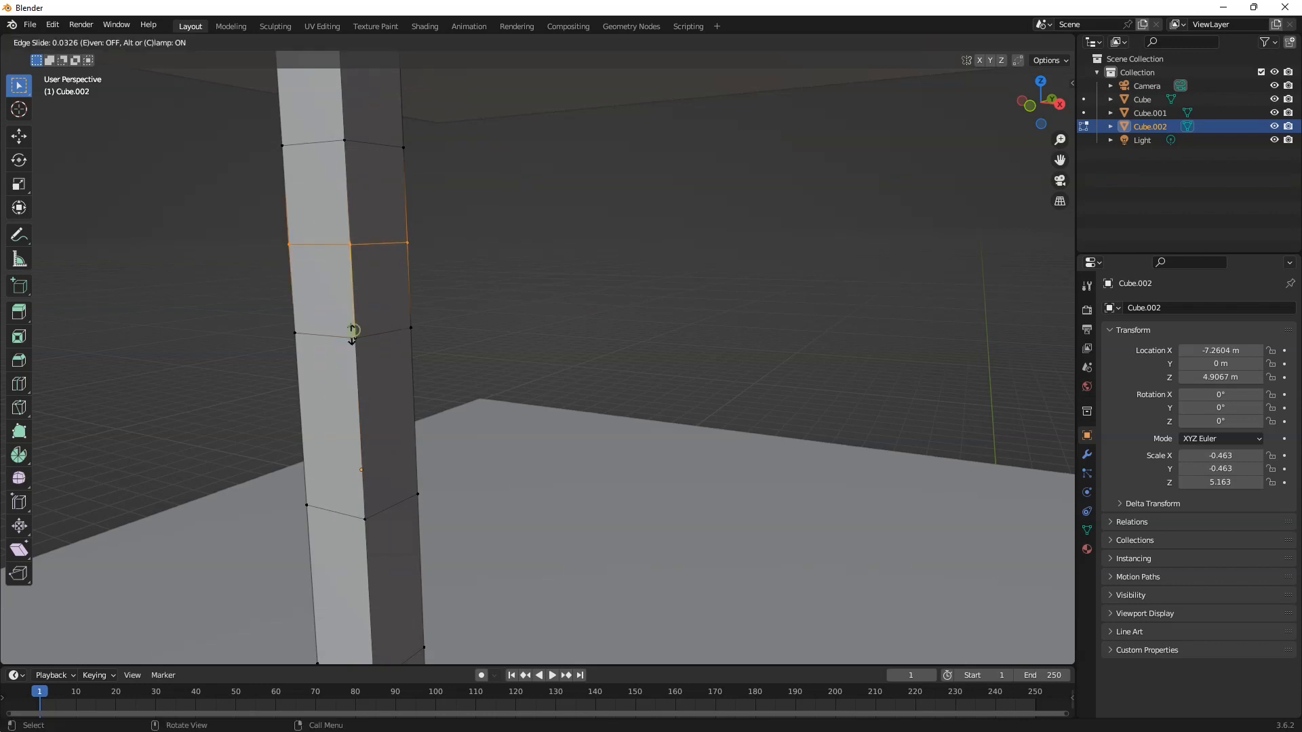
click(348, 419)
Step: Switch to face selection and select the thin band of faces all around the leg
middle_drag(348, 415, 511, 375)
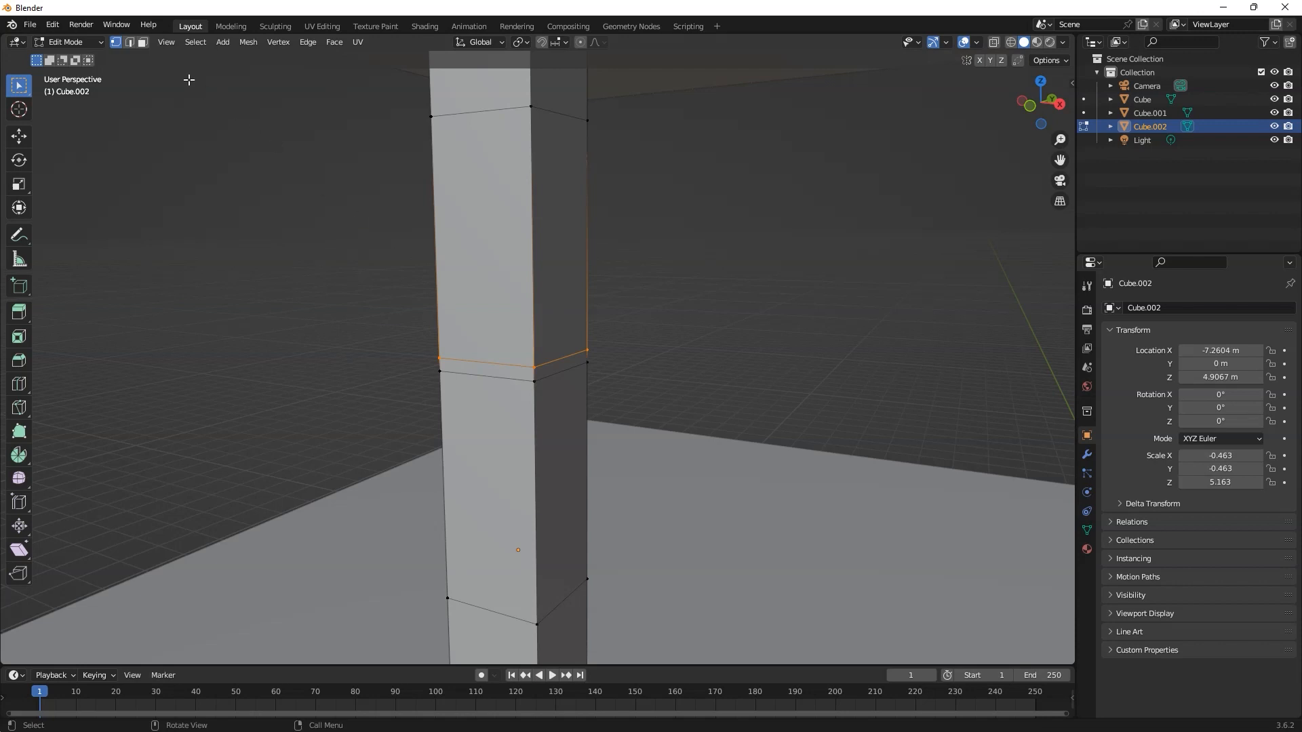
key(3)
click(480, 273)
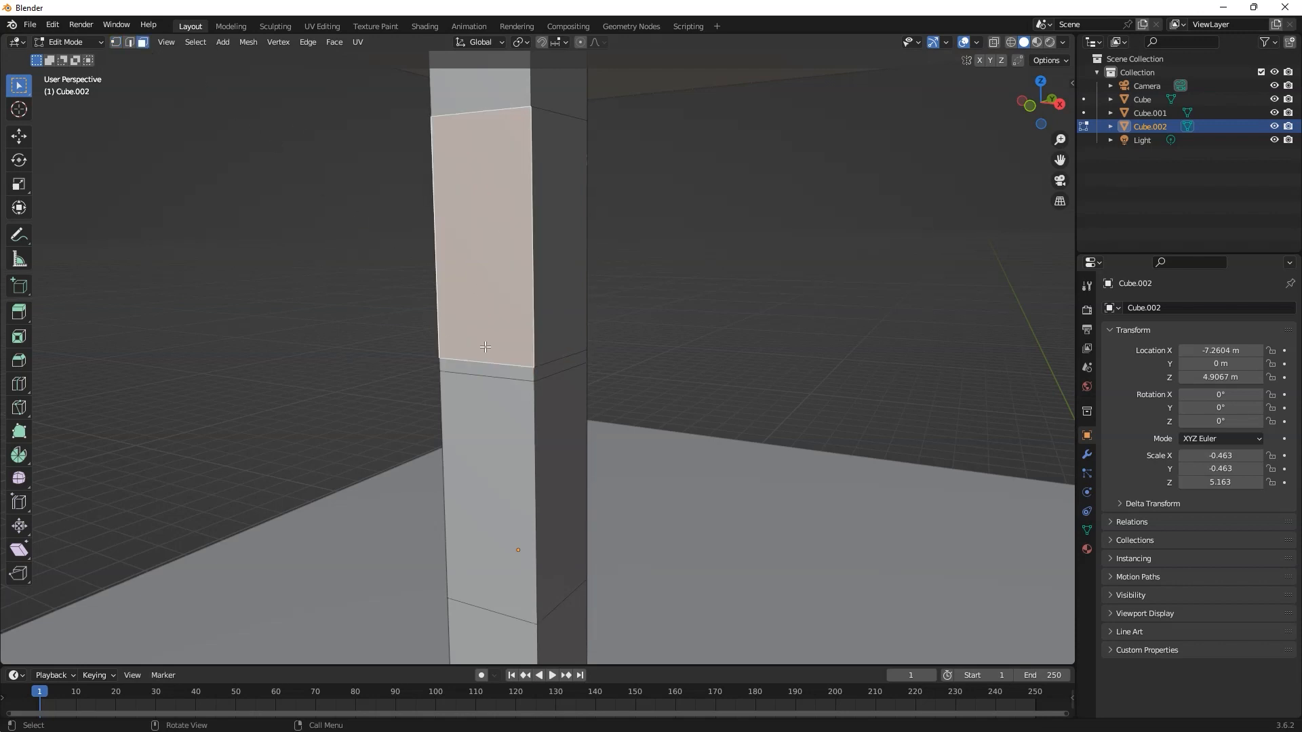
click(507, 372)
middle_drag(507, 372, 638, 374)
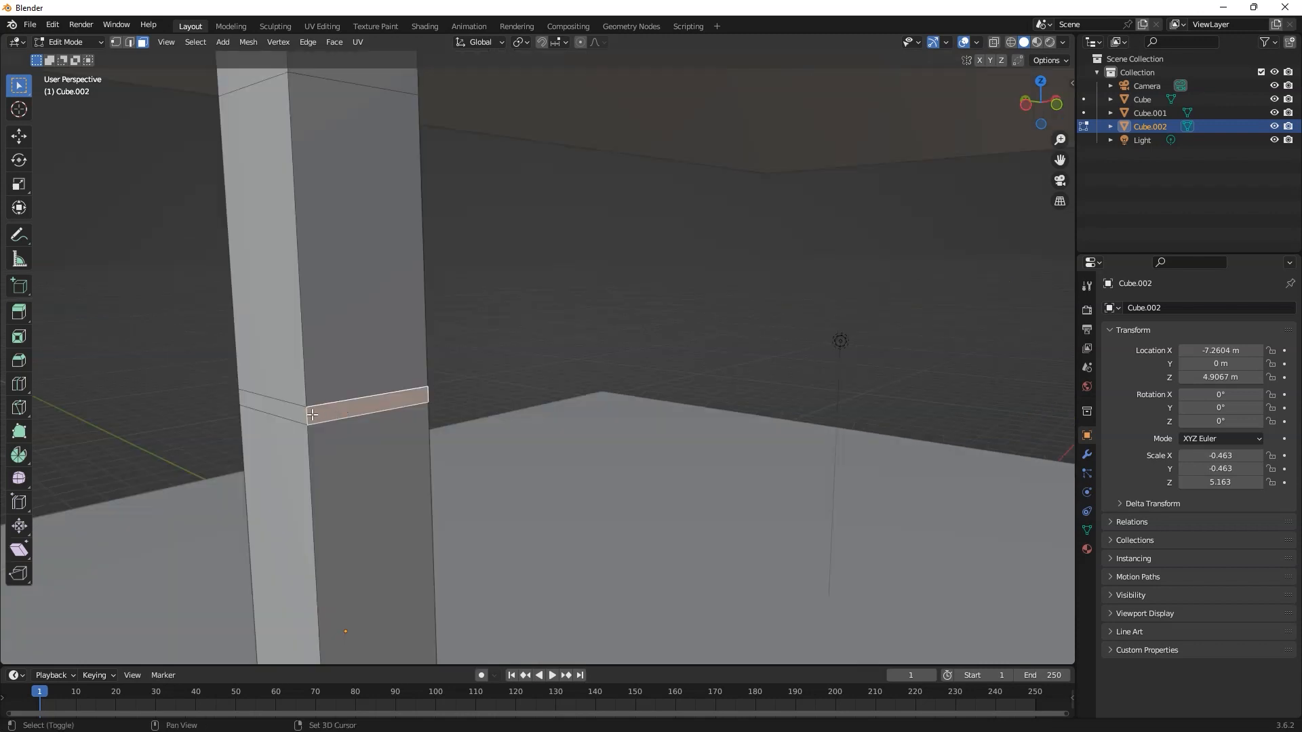
shift+click(291, 412)
middle_drag(349, 420, 450, 442)
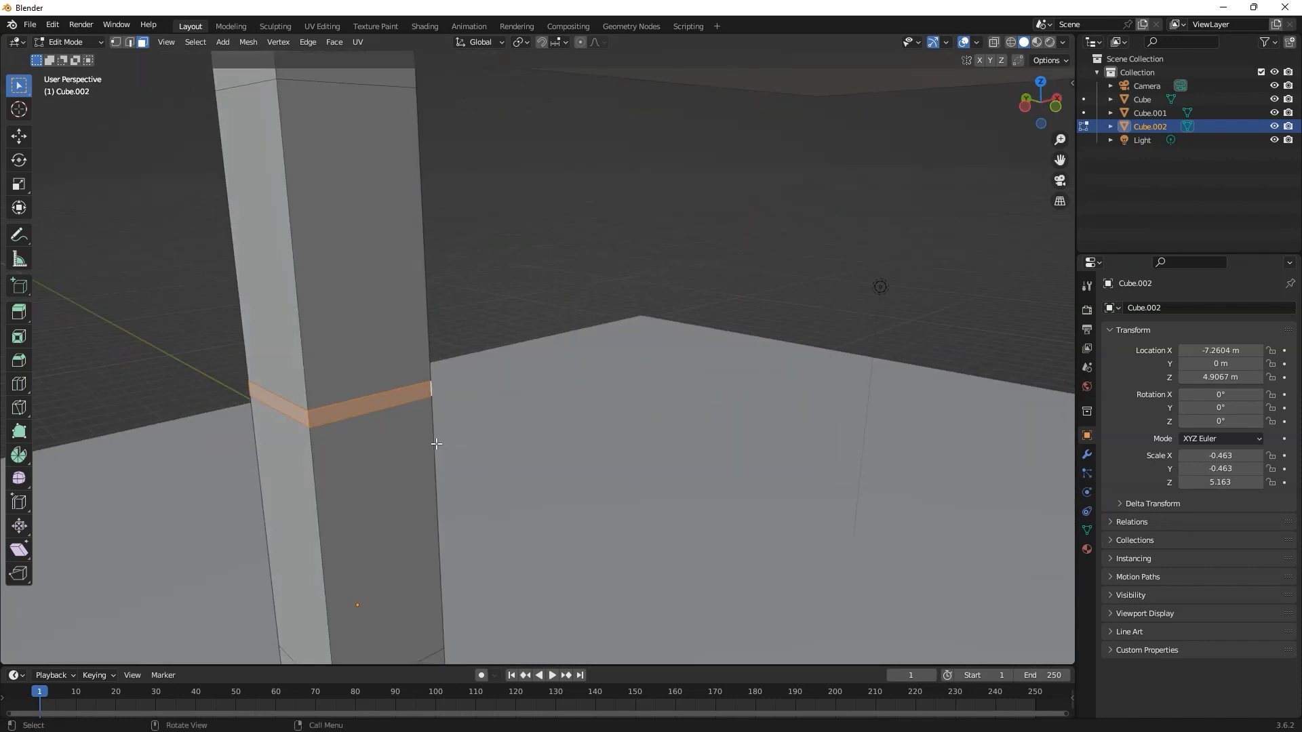
Step: Extrude the selected band, scale it outward by about 1.3 into a protruding collar, and return to Object Mode
key(e)
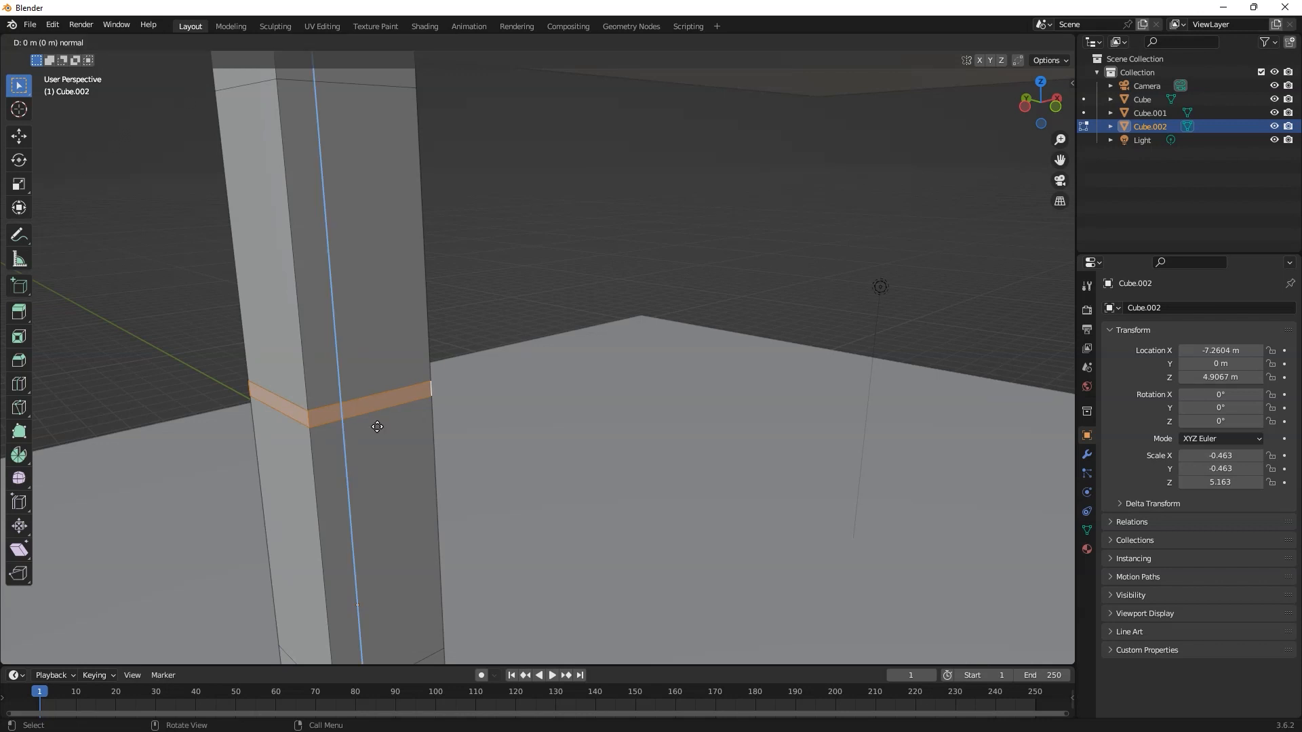
right_click(377, 426)
key(s)
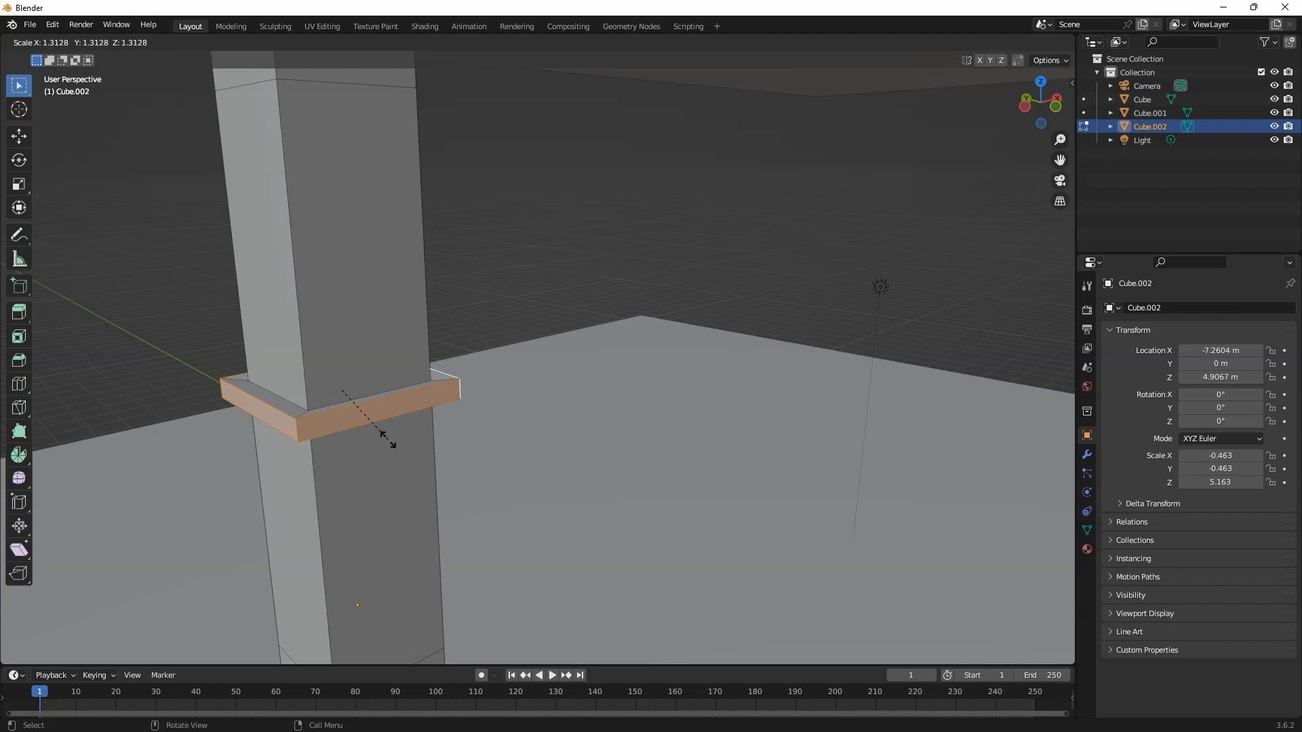
click(378, 436)
key(Tab)
Step: Scale the whole leg down slightly to about 0.456 in X and Y and 5.085 in Z
scroll(378, 434, down, 3)
middle_drag(378, 434, 382, 389)
scroll(384, 392, down, 4)
scroll(415, 390, down, 3)
middle_drag(507, 407, 373, 374)
click(455, 282)
key(ctrl+z)
key(s)
click(388, 354)
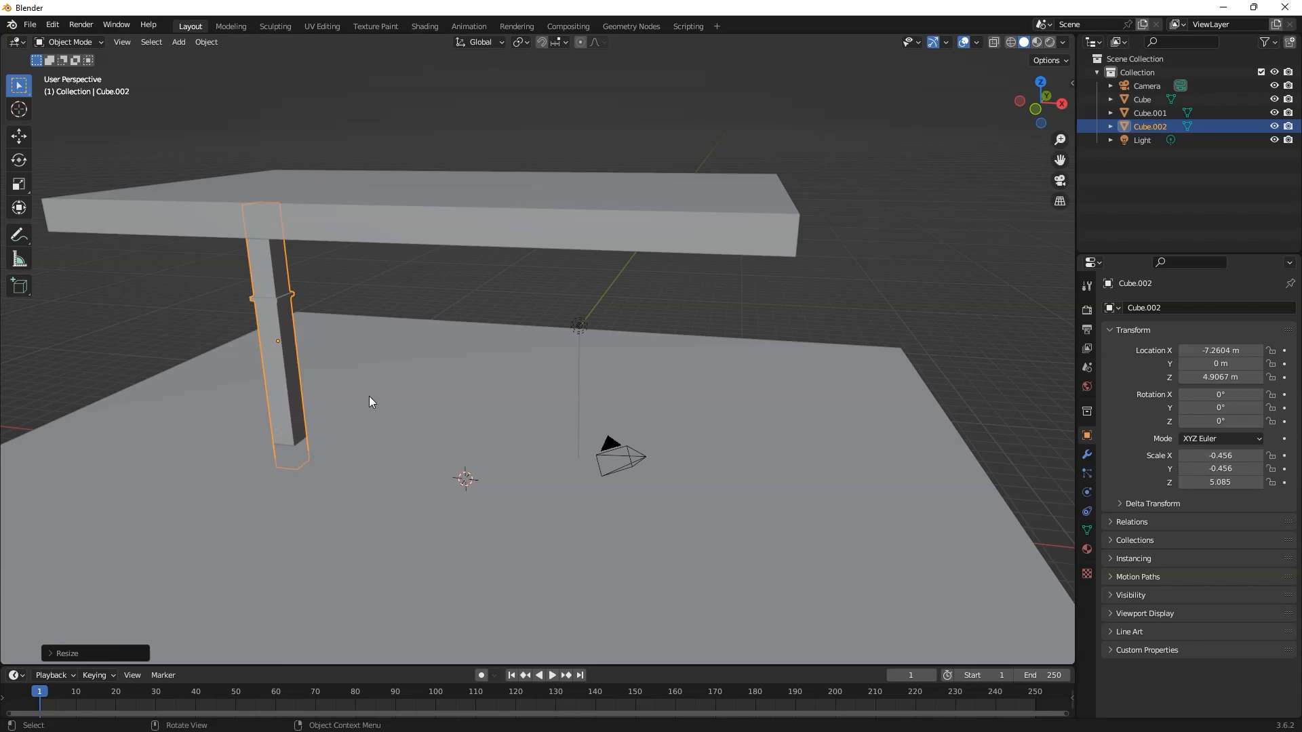
Step: Show the scene from the top view in wireframe shading
key(grave)
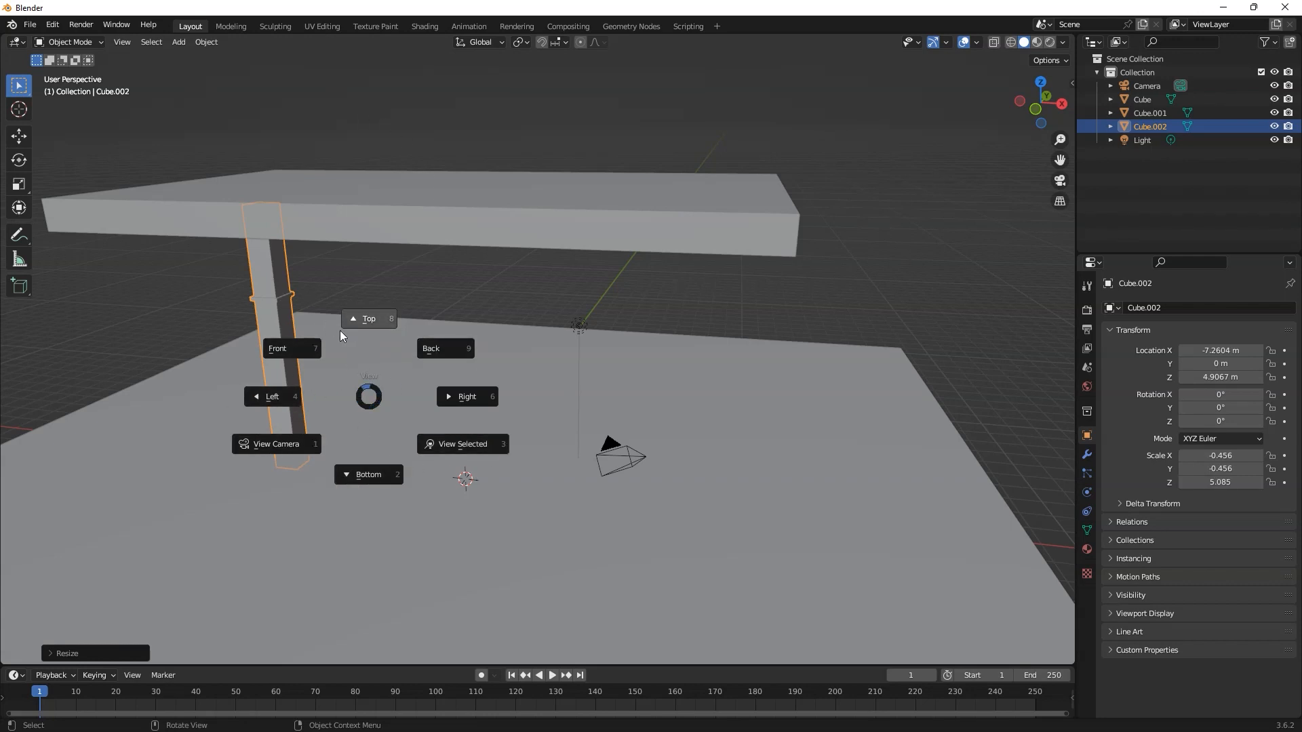
click(363, 323)
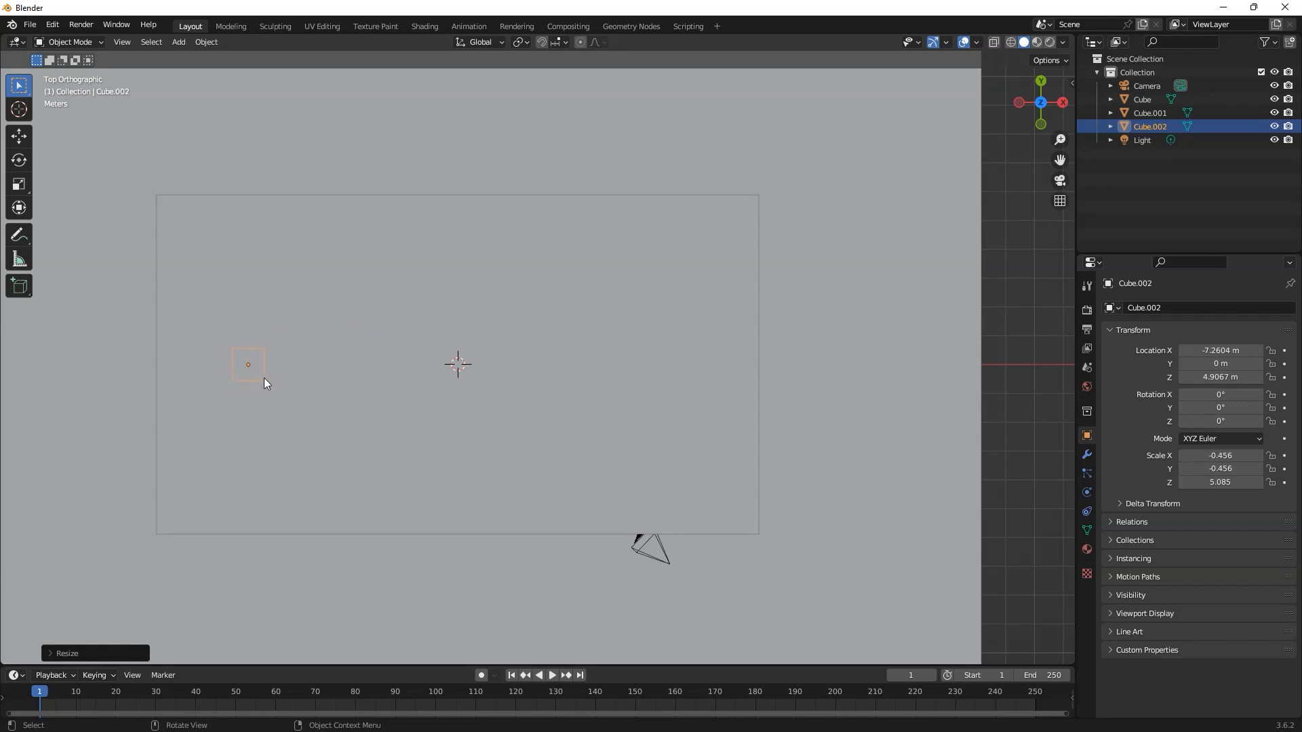
click(1011, 42)
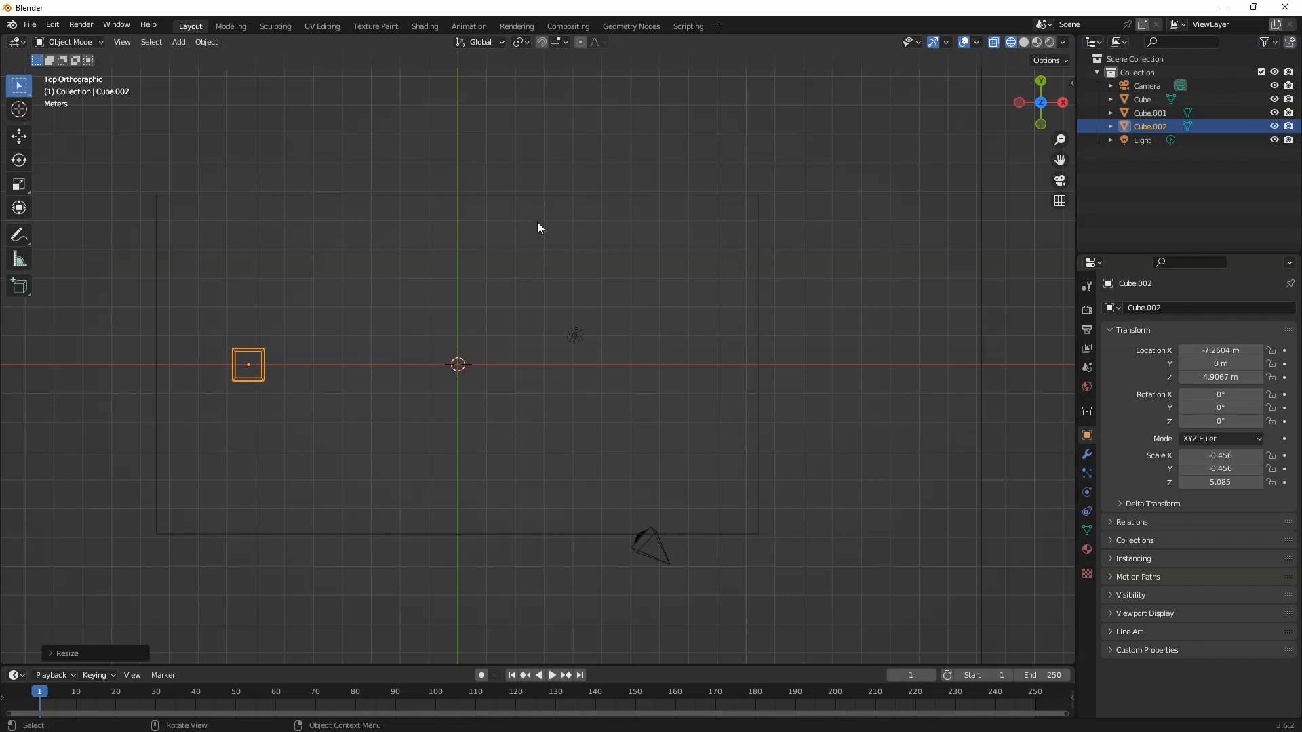
key(z)
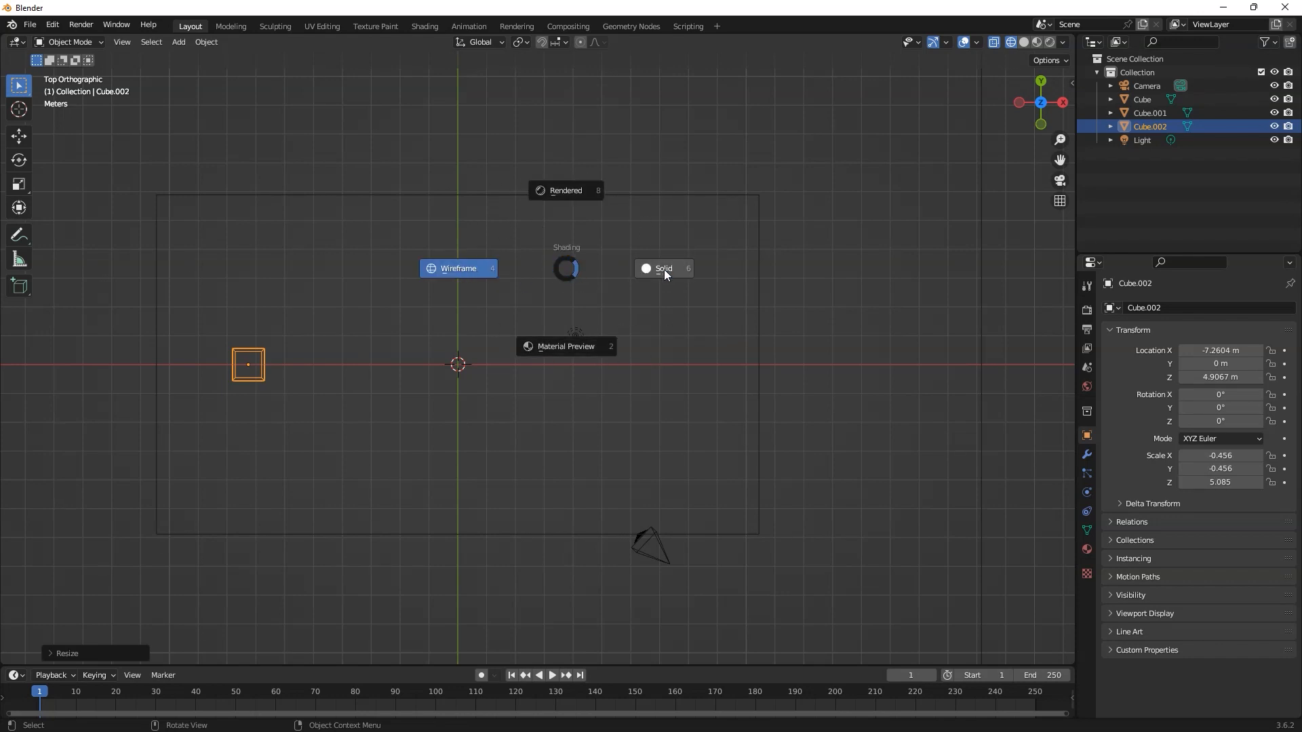
click(459, 268)
scroll(236, 373, up, 2)
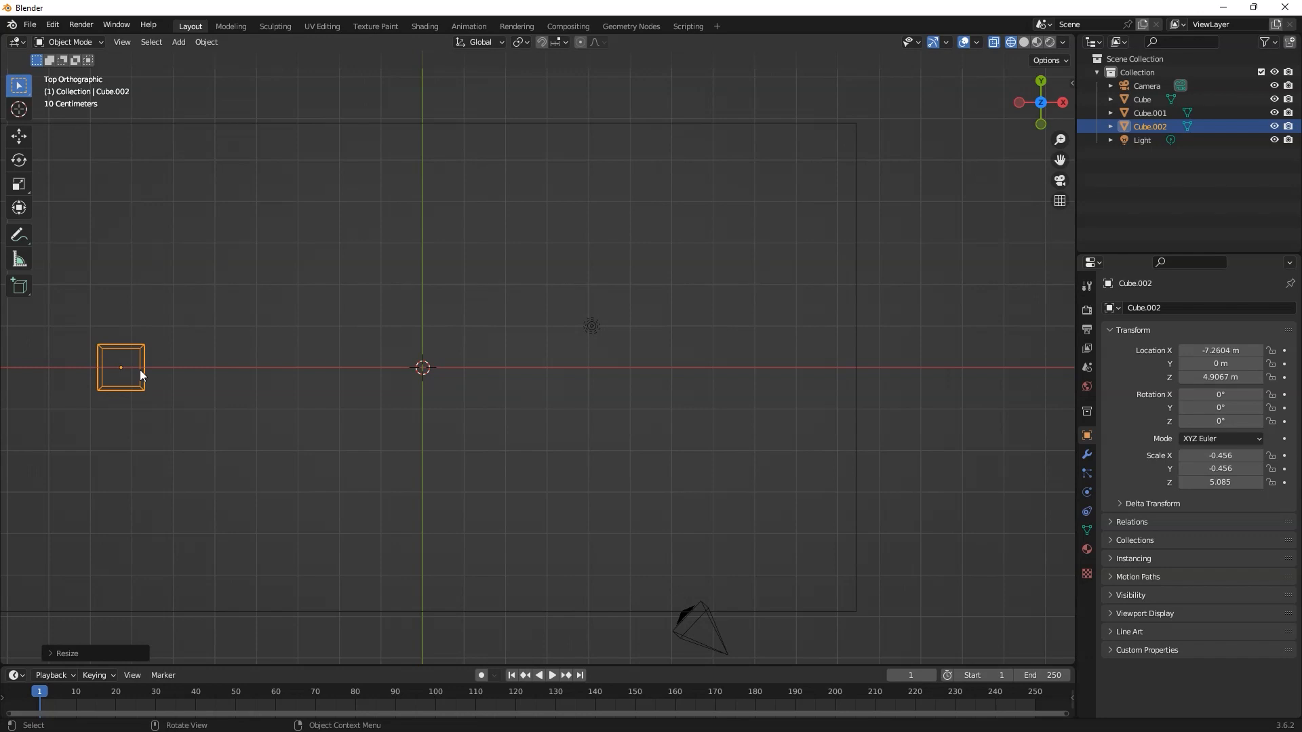
Step: Duplicate the leg and move the copy about 7.28 m along the X axis to the middle of the tabletop
key(shift+d)
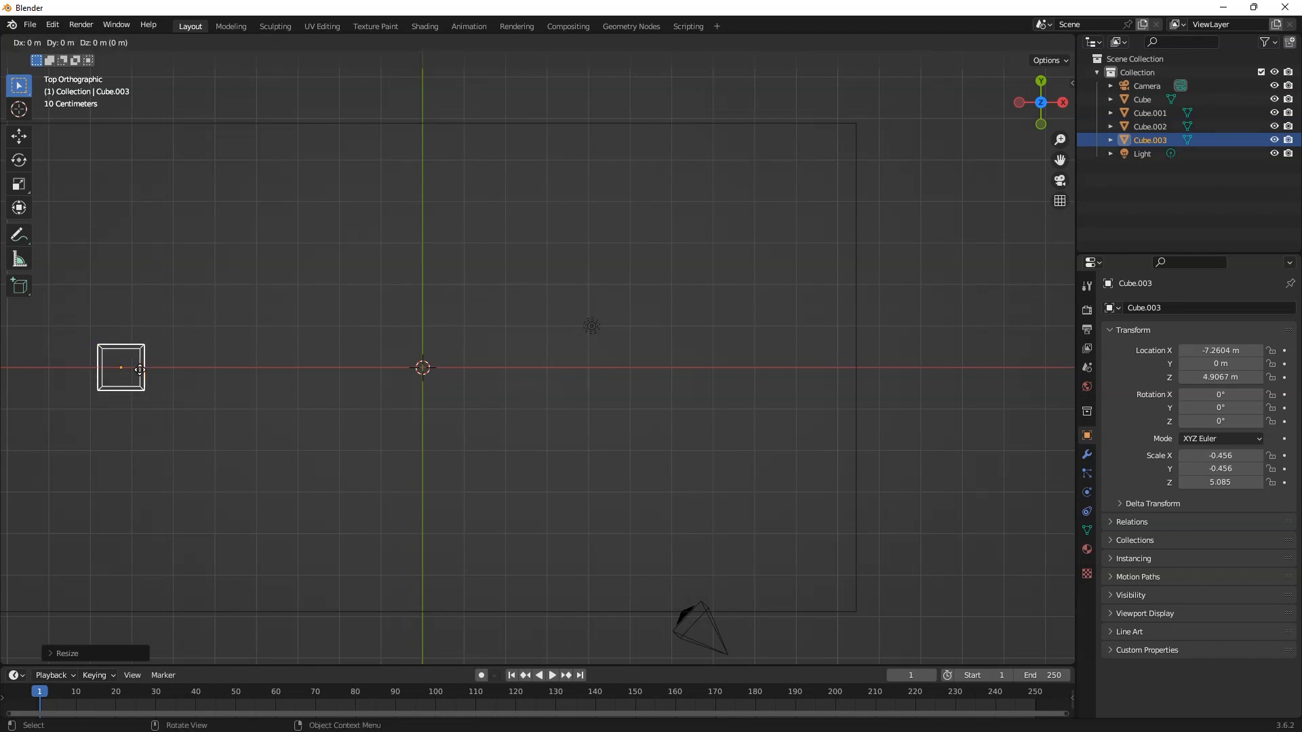
key(x)
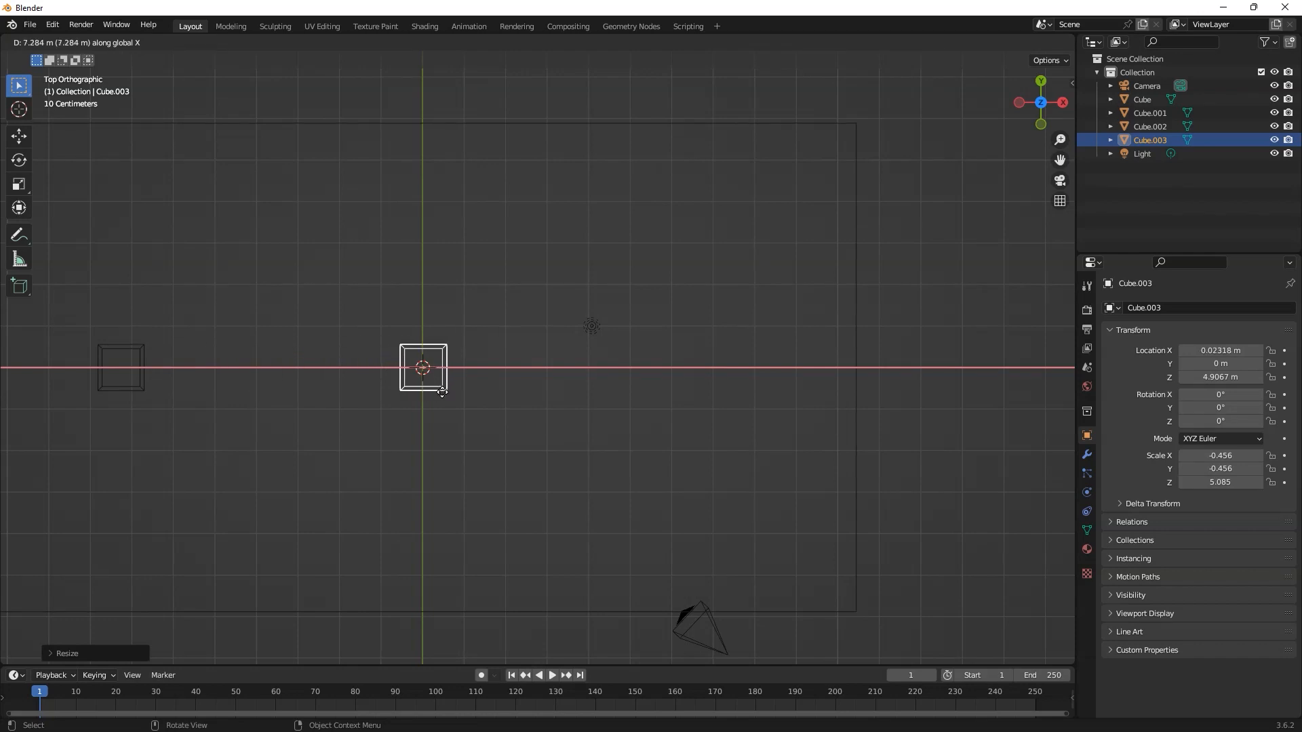
click(442, 393)
Step: Duplicate the middle leg along the X axis toward the tabletop's opposite end and adjust the copy to about 7.87 m
key(shift+d)
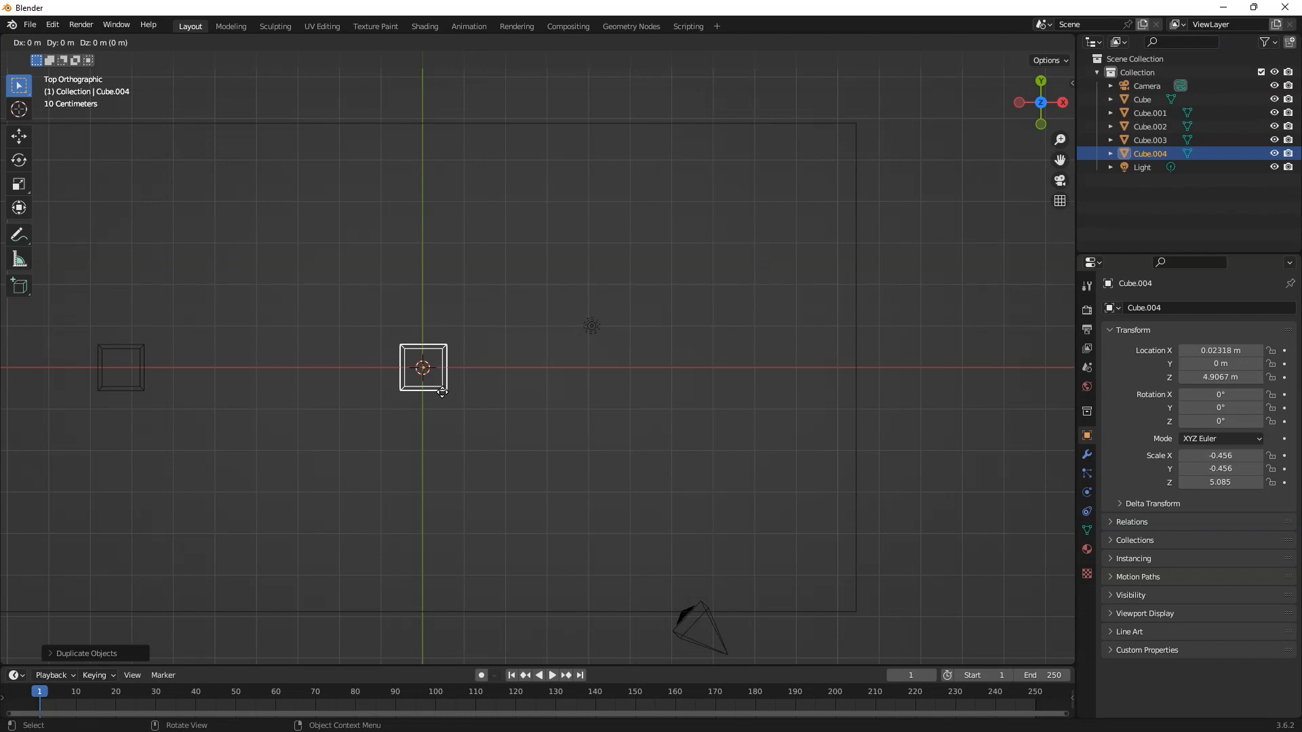
key(x)
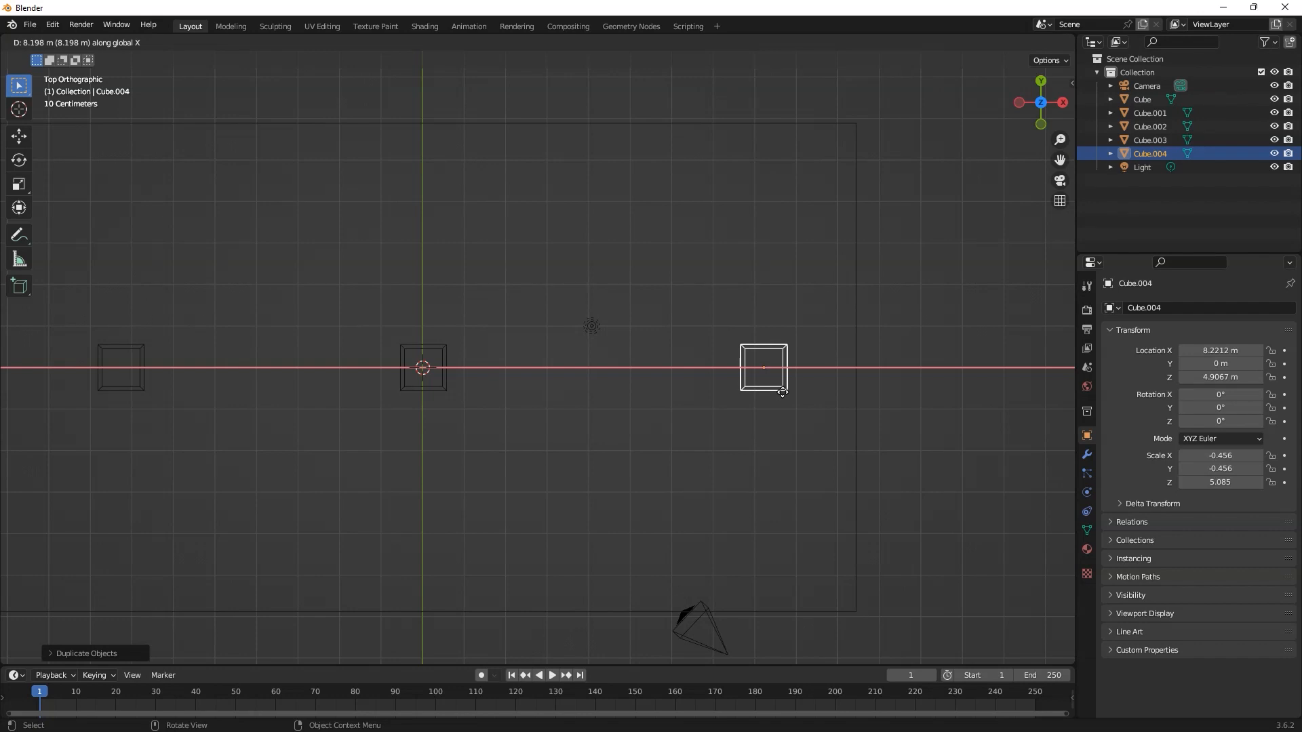
click(780, 392)
scroll(781, 398, down, 2)
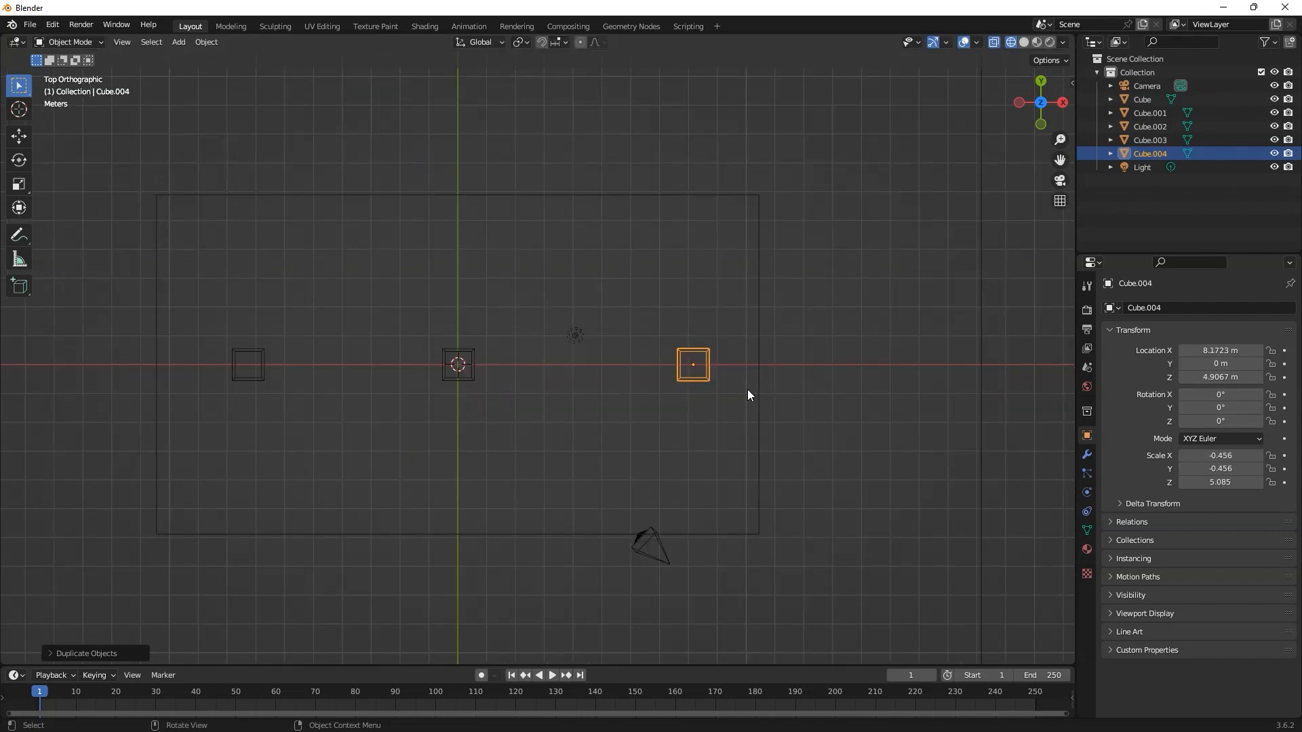
key(g)
key(x)
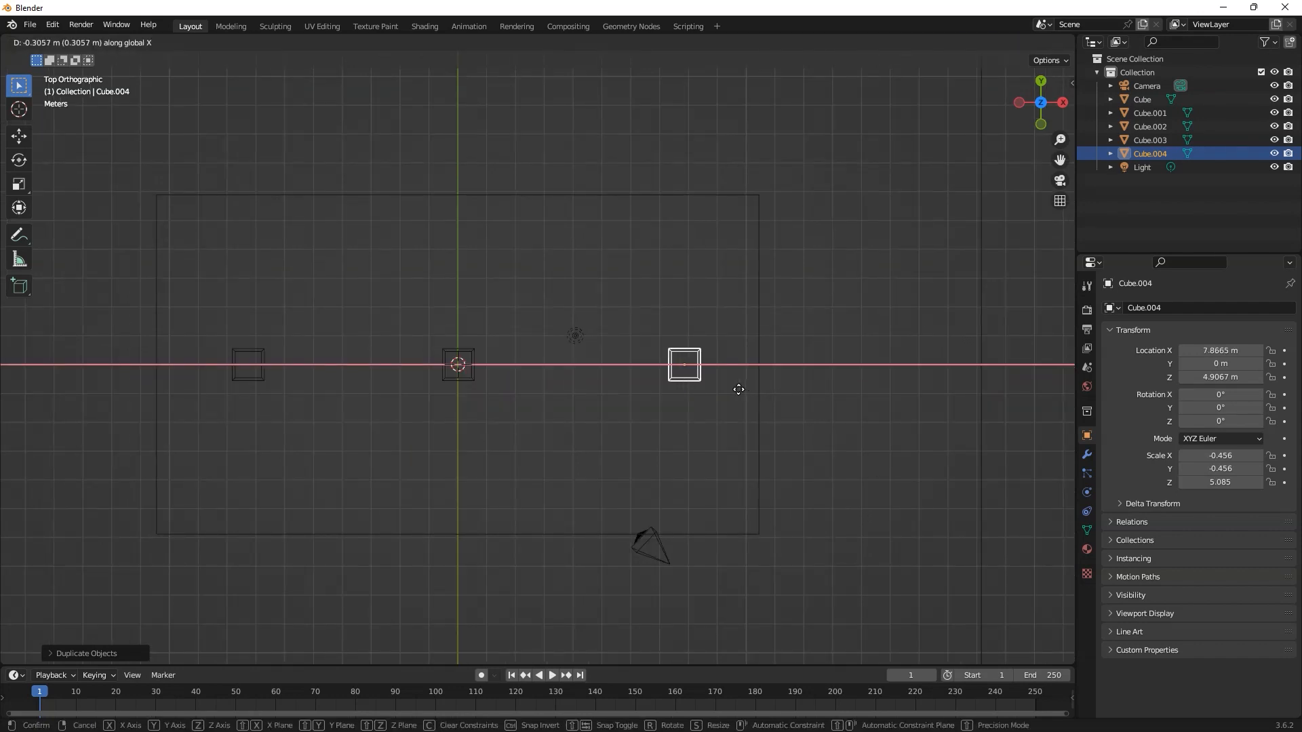
click(739, 389)
middle_drag(722, 428, 769, 286)
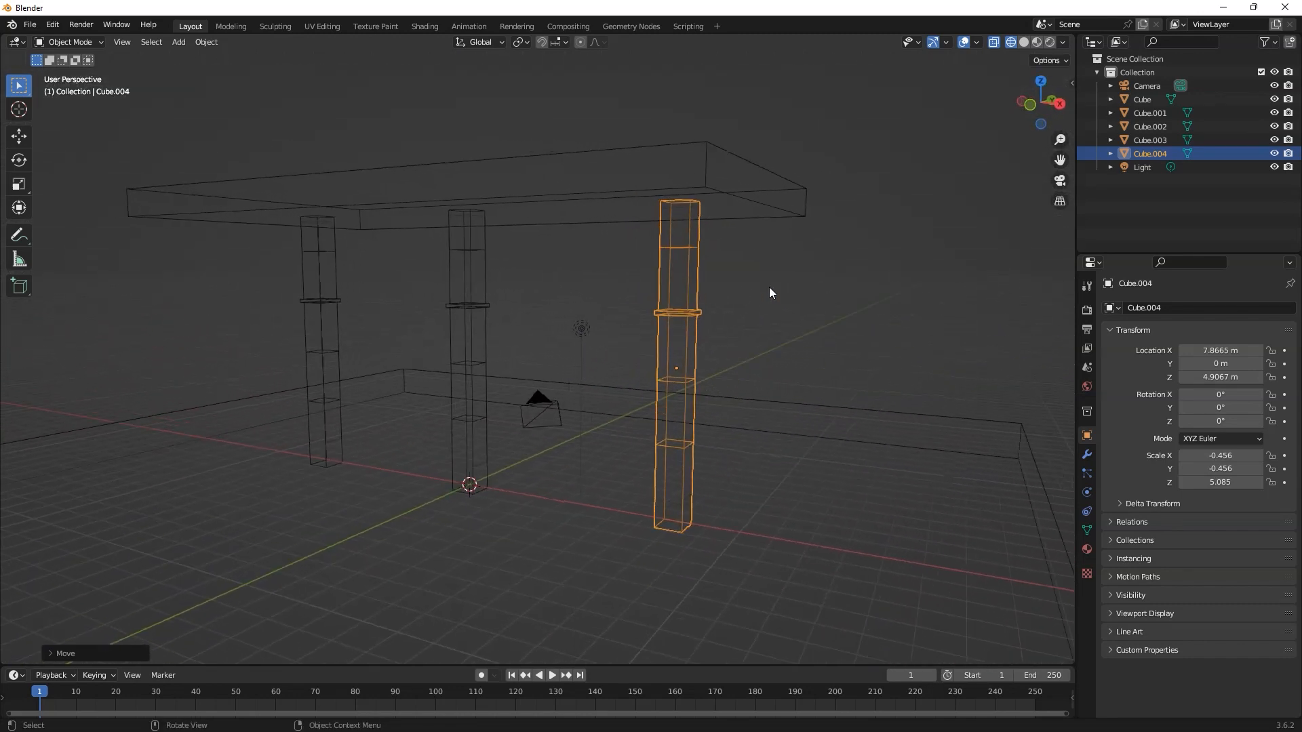
Step: Deselect the leg and show the scene in solid shading
click(769, 287)
click(1024, 42)
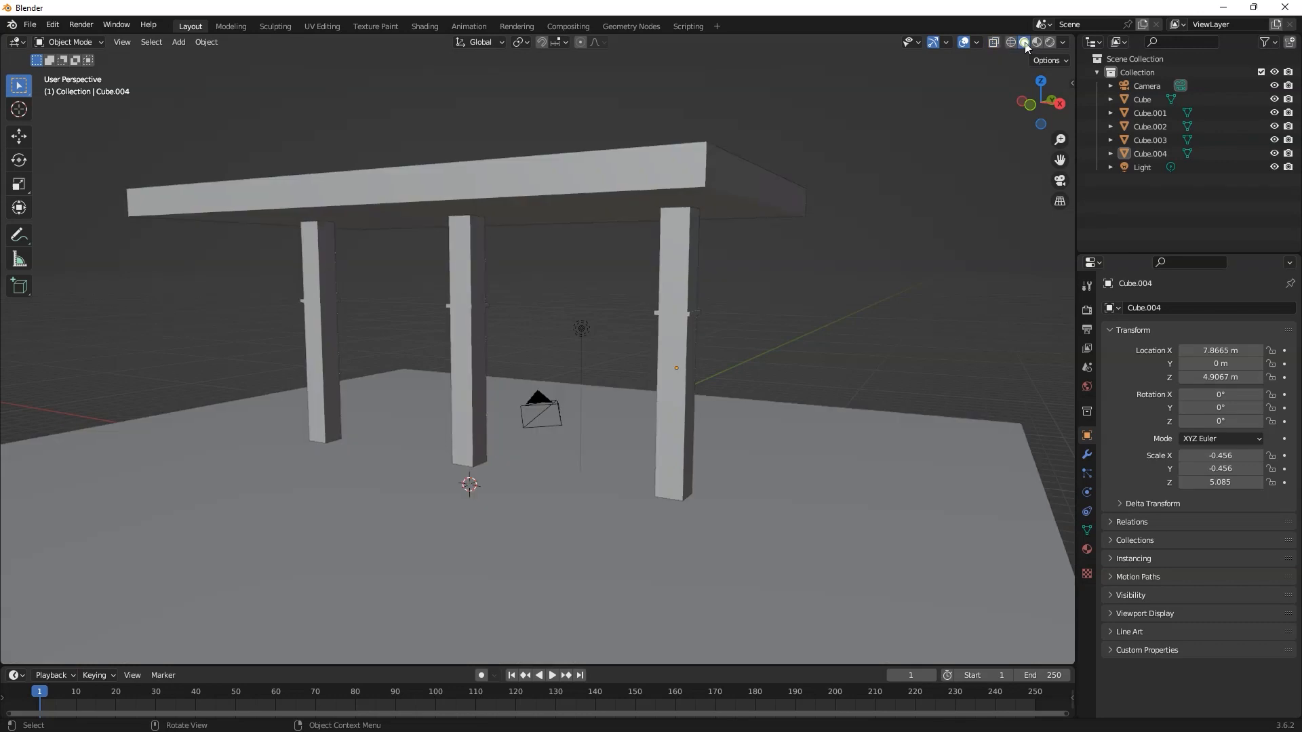
mouse_move(937, 133)
middle_down()
mouse_move(577, 335)
mouse_move(531, 307)
mouse_move(669, 302)
mouse_move(669, 343)
mouse_move(578, 340)
mouse_move(761, 297)
mouse_move(722, 342)
mouse_move(568, 312)
mouse_move(666, 362)
middle_up()
Step: Scale the tabletop slab up to about 13.223 in X, 7.450 in Y and 0.608 in Z
click(568, 312)
key(s)
click(573, 312)
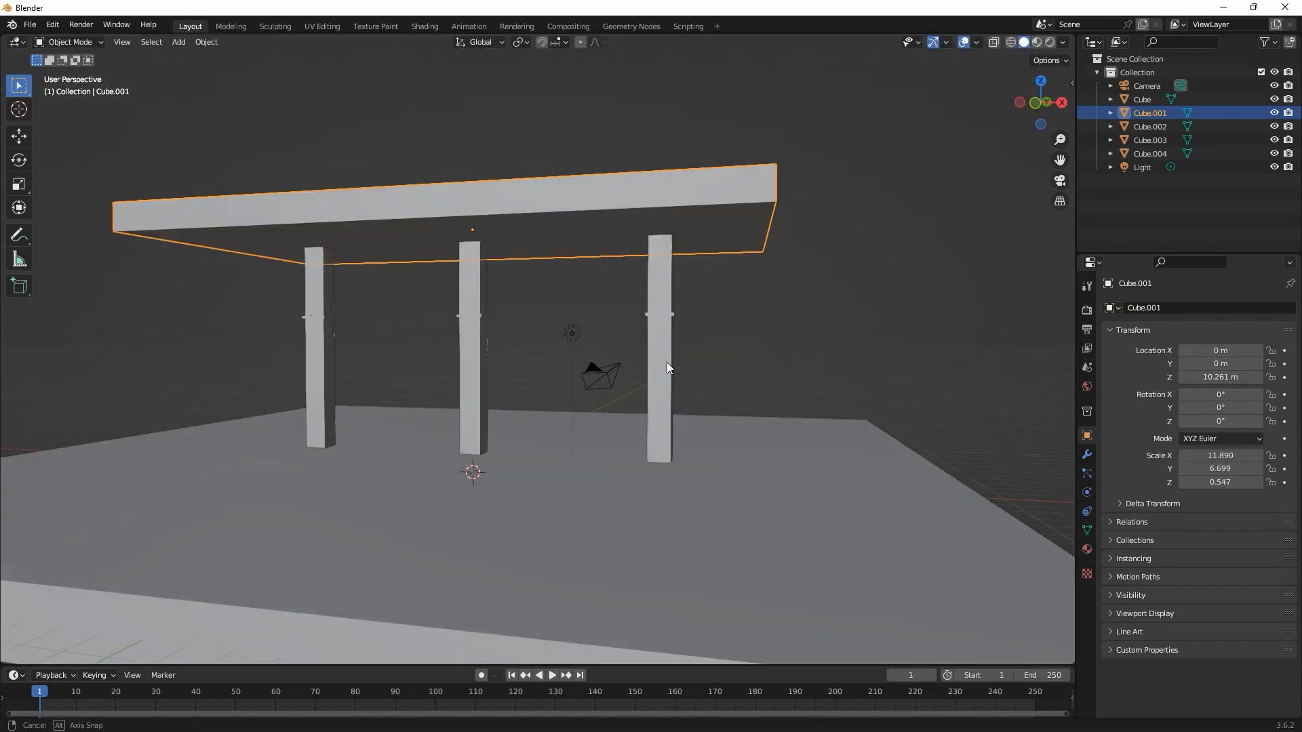
click(668, 450)
key(s)
click(671, 452)
key(g)
click(706, 502)
middle_drag(706, 475, 521, 324)
middle_drag(632, 409, 525, 313)
click(471, 400)
scroll(470, 400, up, 2)
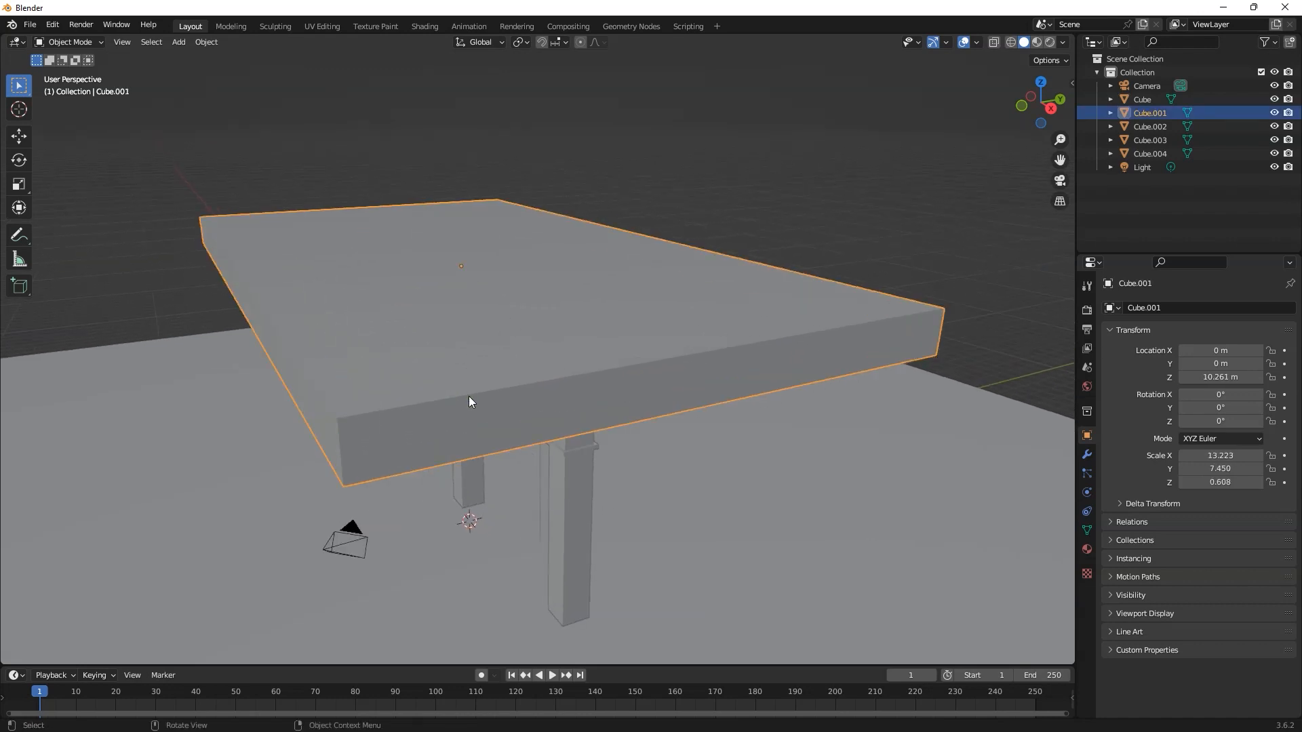
Step: Add two evenly spaced horizontal loop cuts around the sides of the tabletop slab
key(Tab)
middle_drag(441, 436, 437, 426)
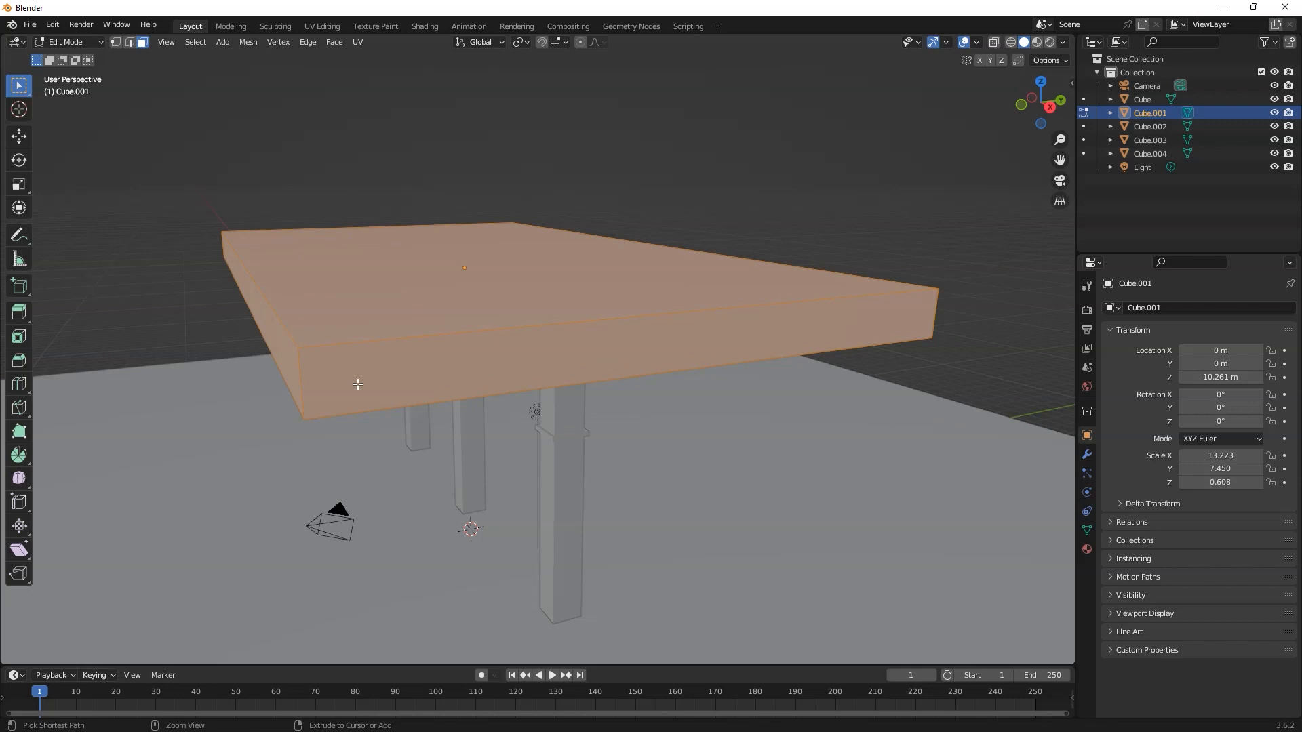
key(ctrl+r)
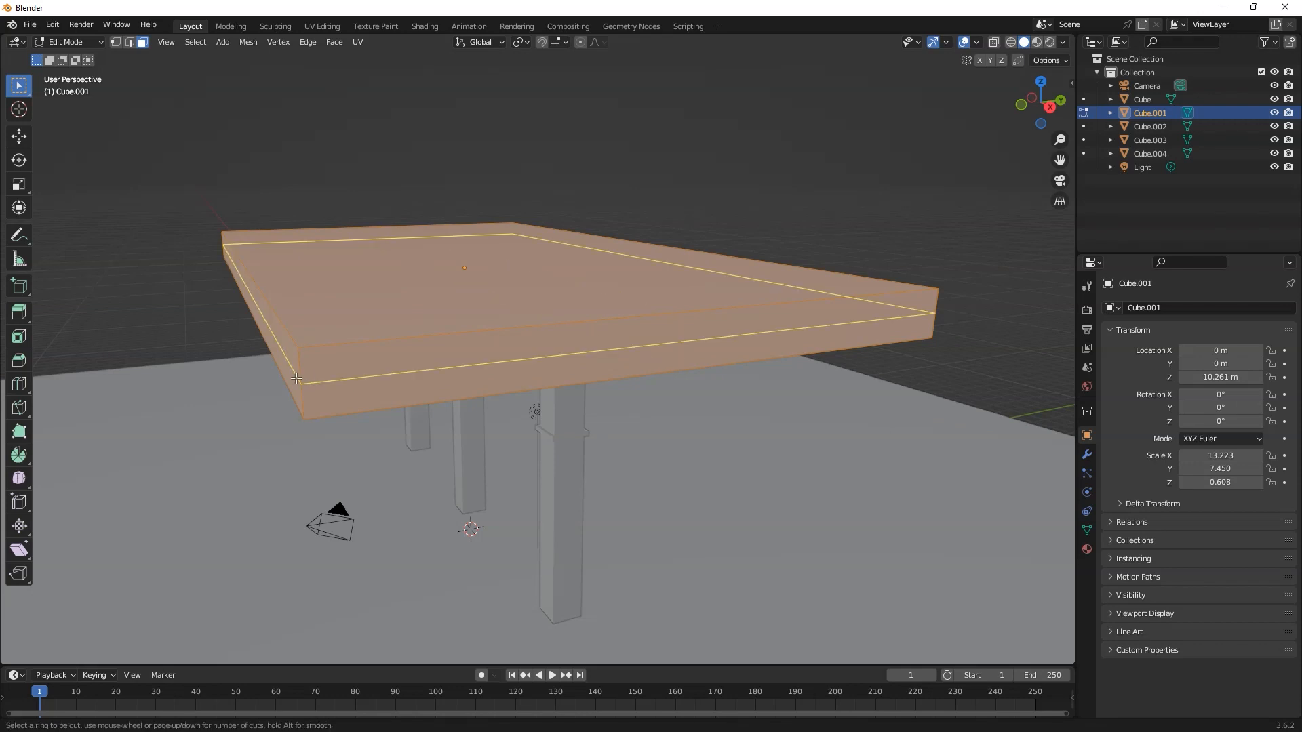
scroll(297, 378, up, 1)
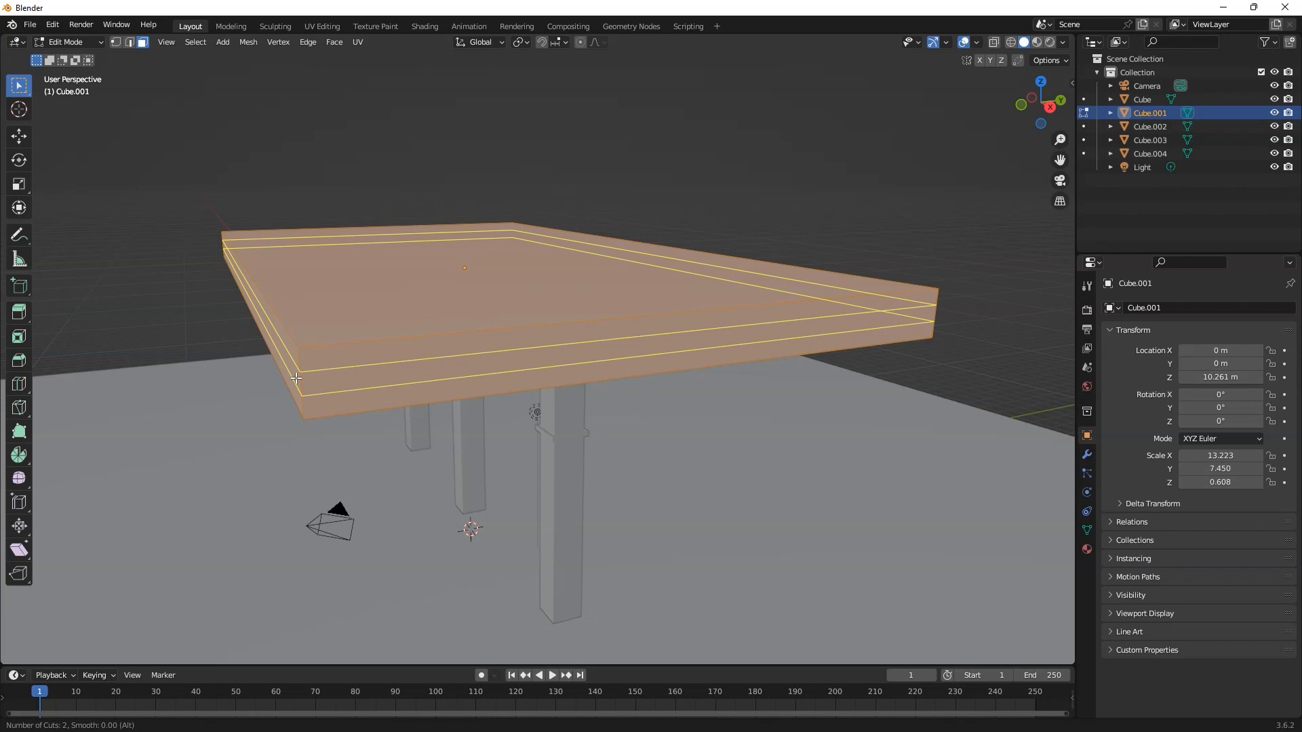
click(297, 378)
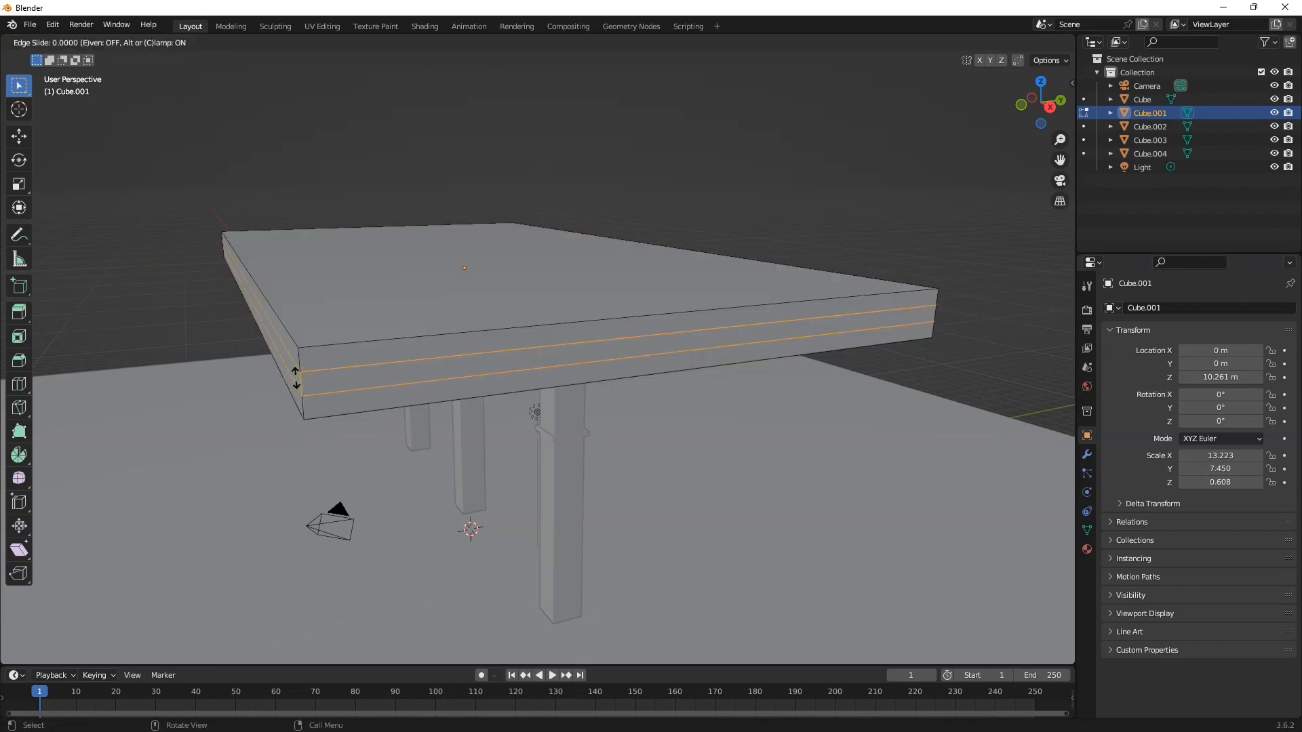
click(297, 378)
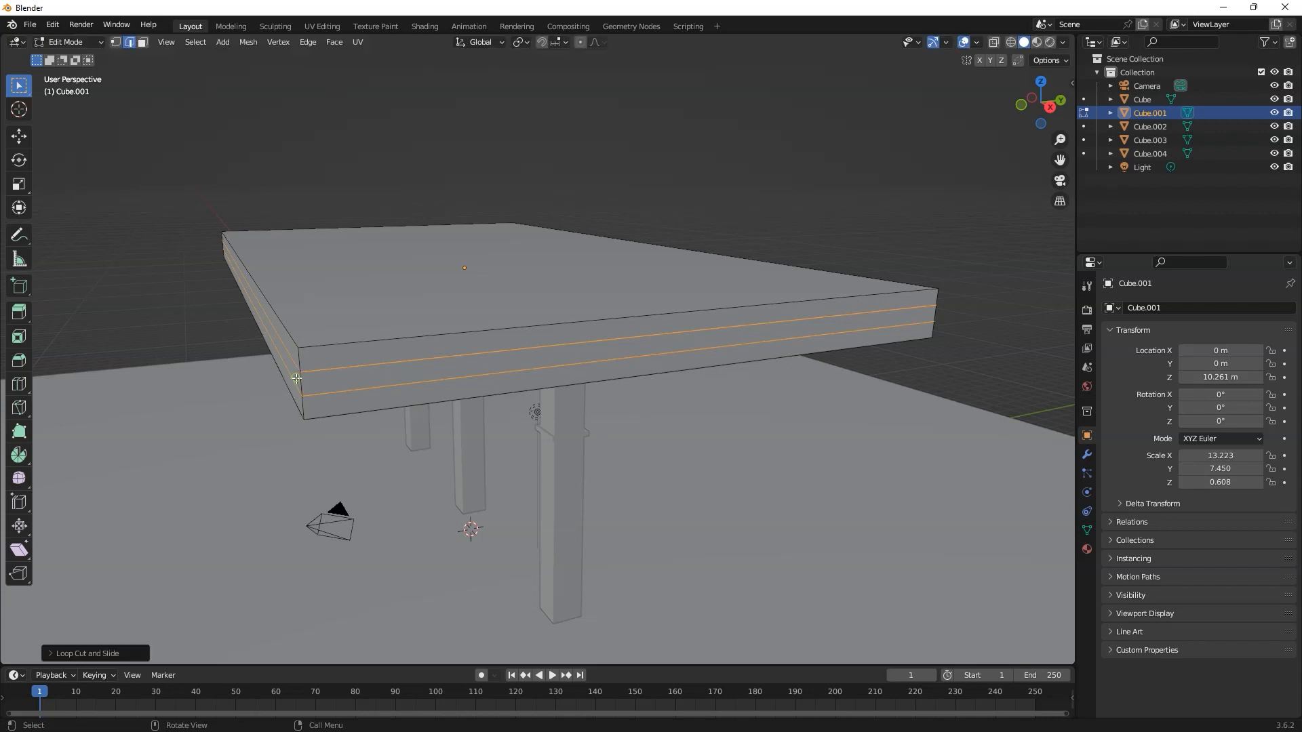
Step: Select the middle strip of faces on all four sides of the tabletop slab
click(338, 379)
key(Tab)
key(Tab)
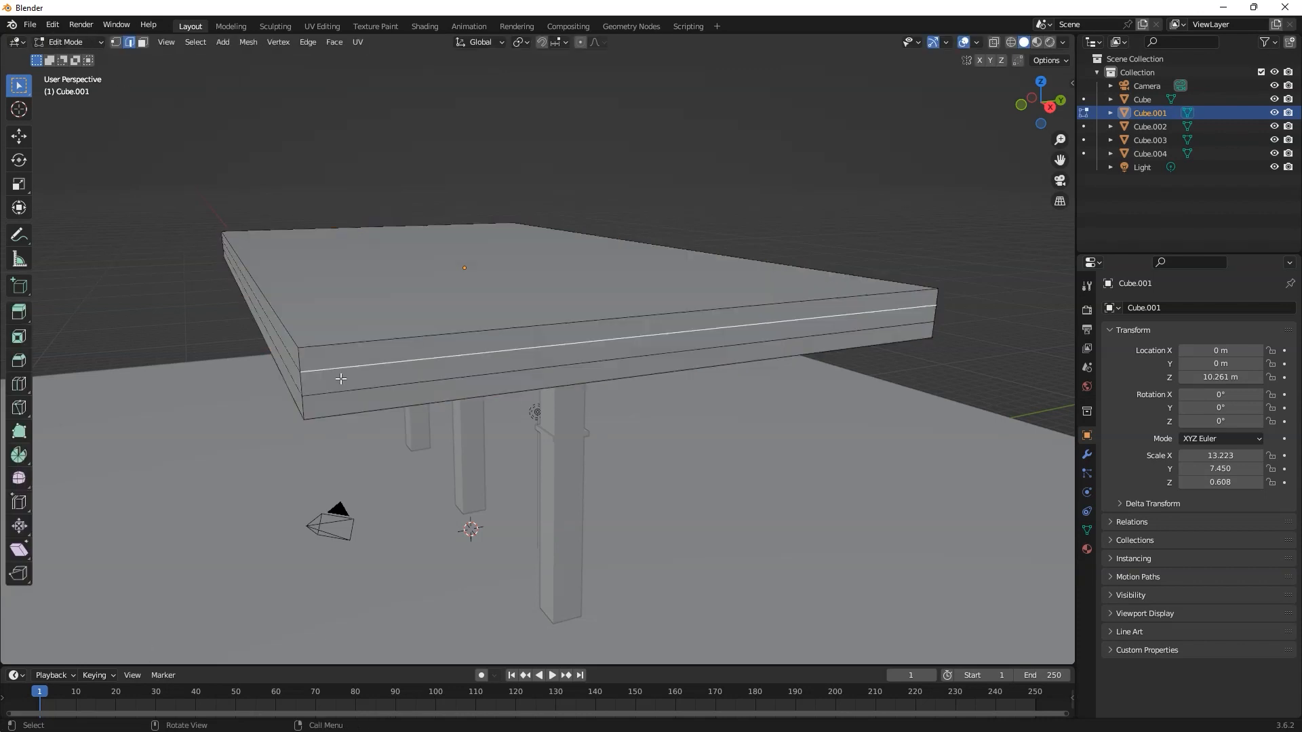
key(3)
click(342, 376)
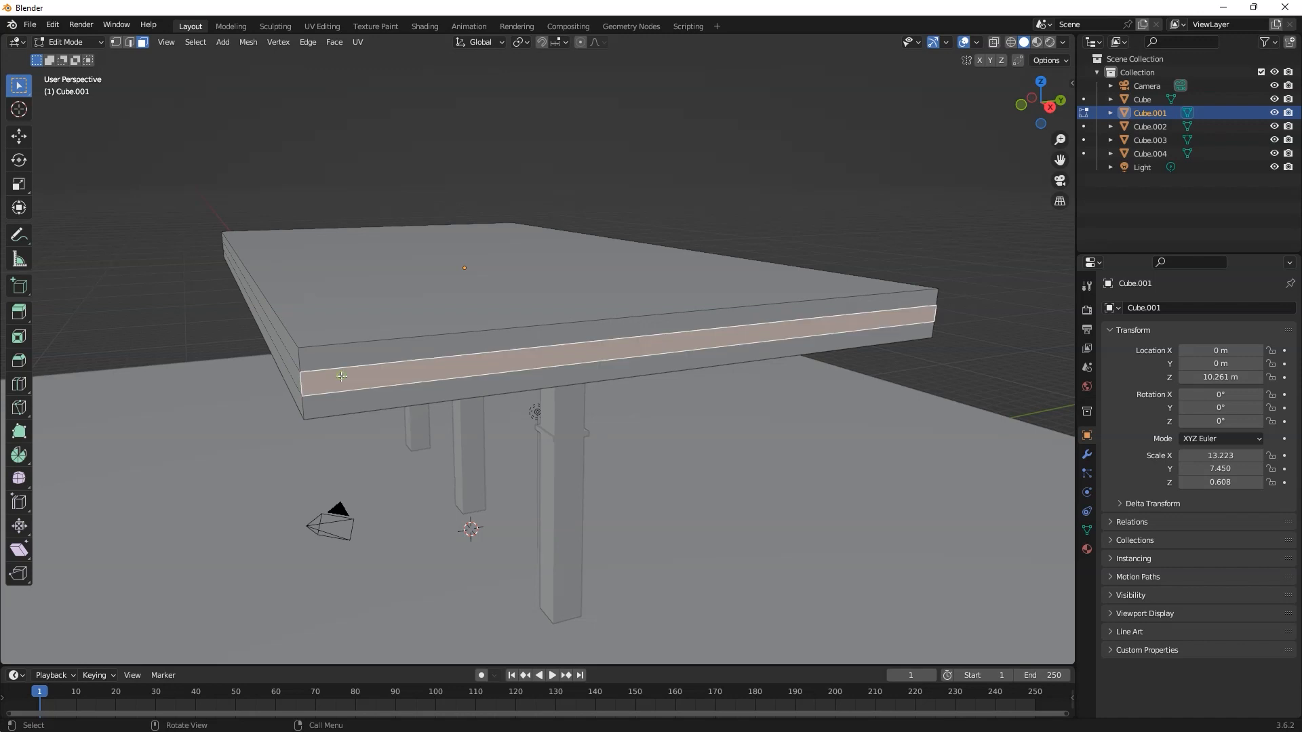
middle_drag(312, 375, 429, 380)
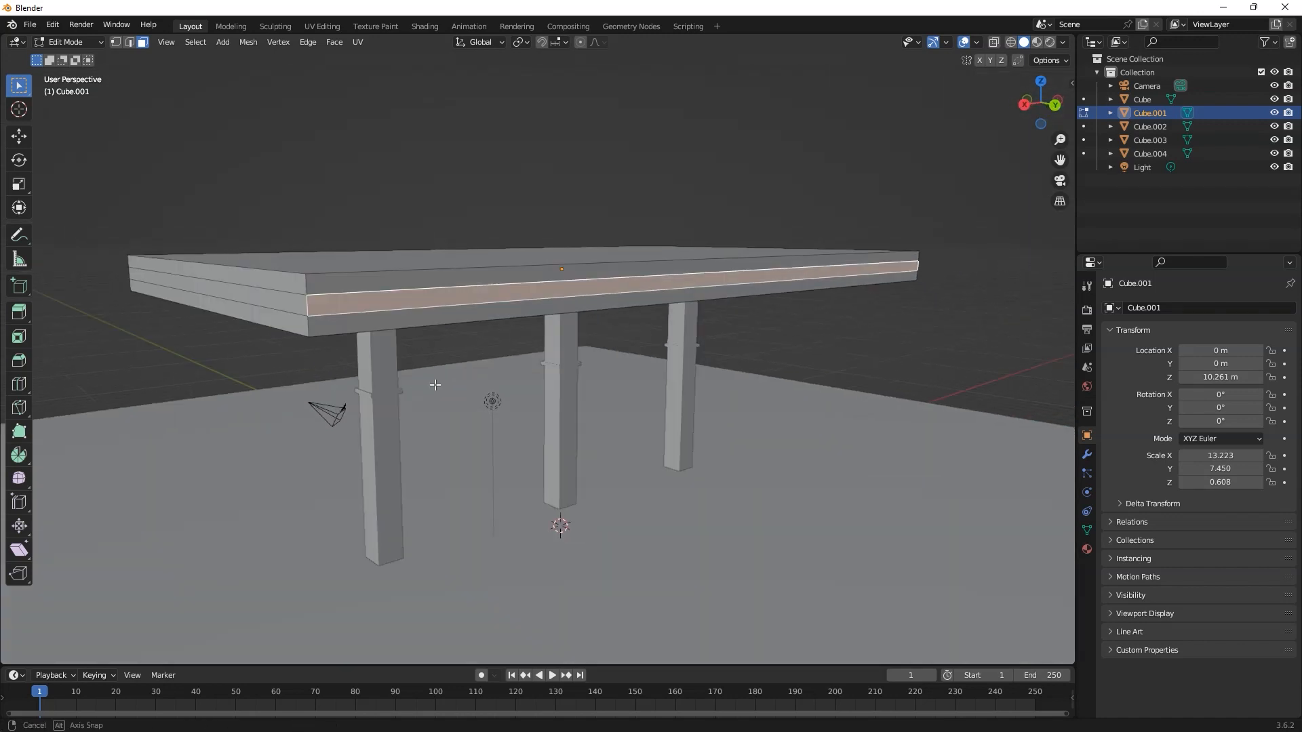
ctrl+click(288, 302)
middle_drag(288, 302, 457, 316)
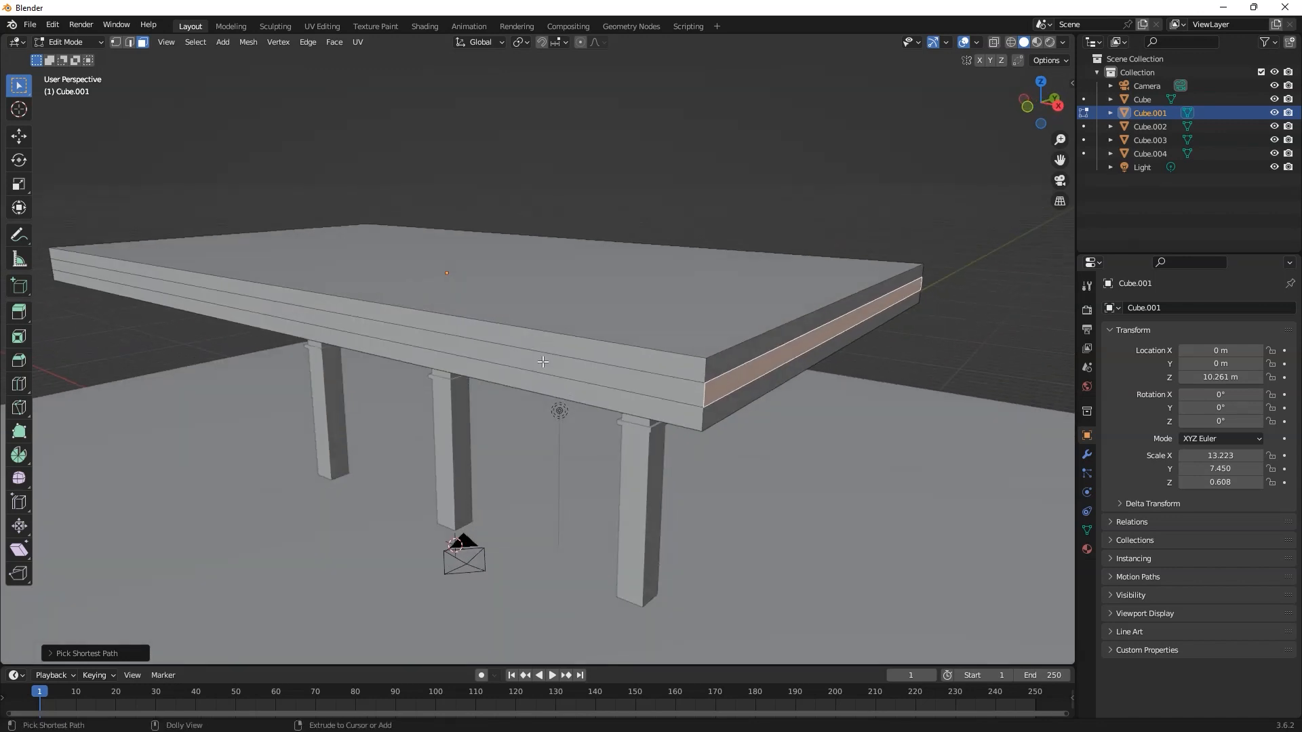
ctrl+click(541, 360)
middle_drag(540, 360, 720, 363)
shift+click(550, 520)
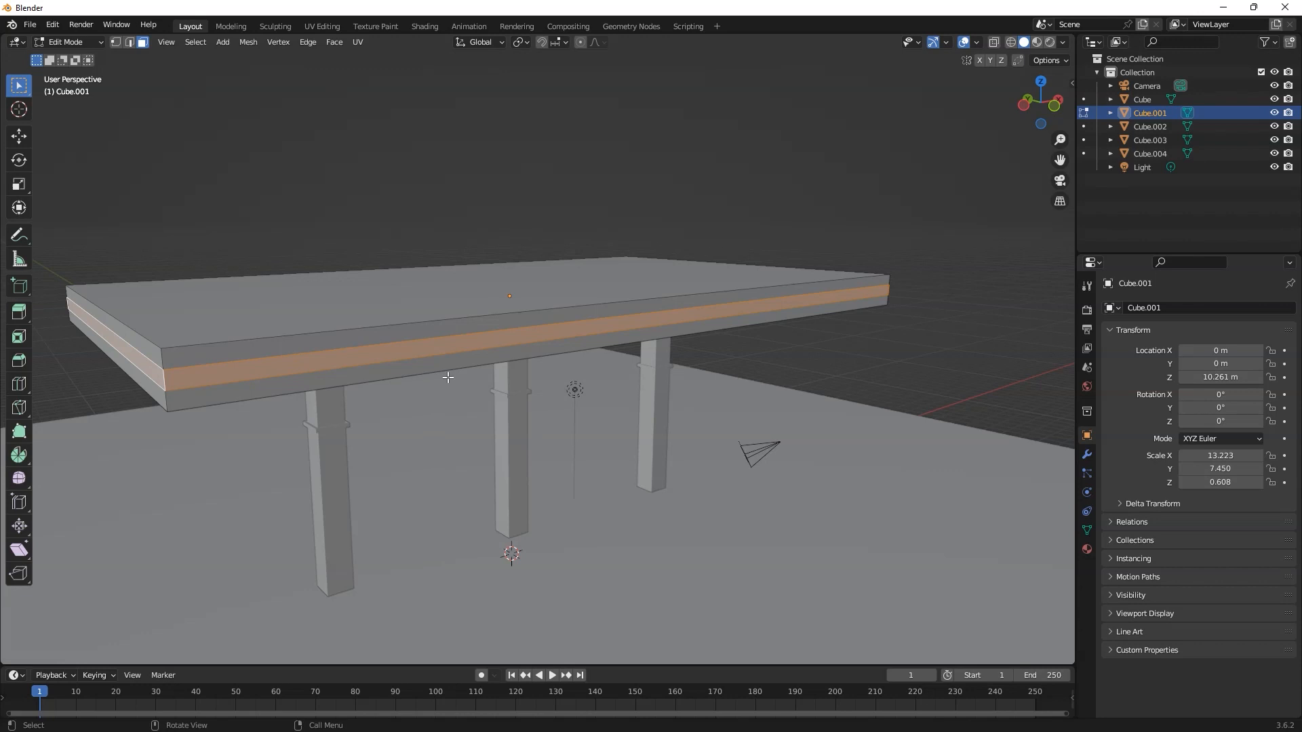
Step: Inset the middle face strip slightly, extrude it in place and scale it inward to form a groove around the slab
key(i)
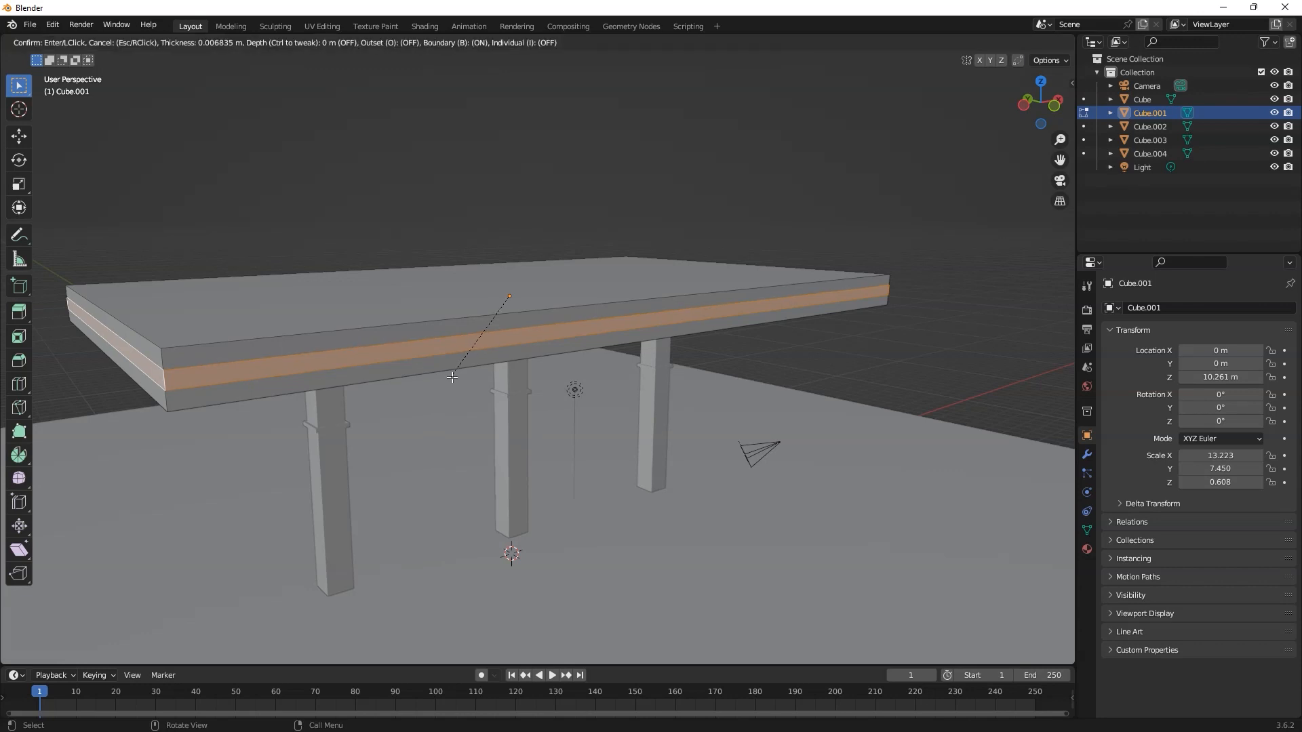
click(567, 324)
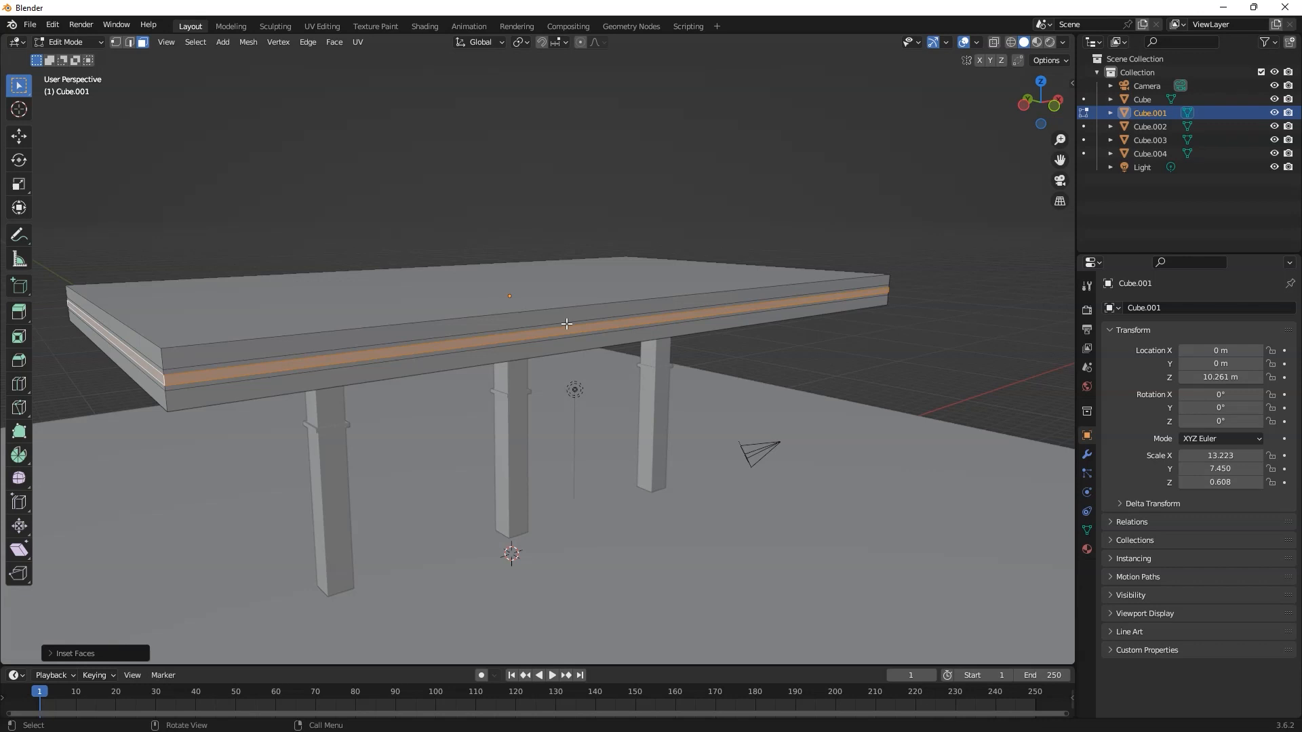
key(e)
right_click(567, 325)
key(s)
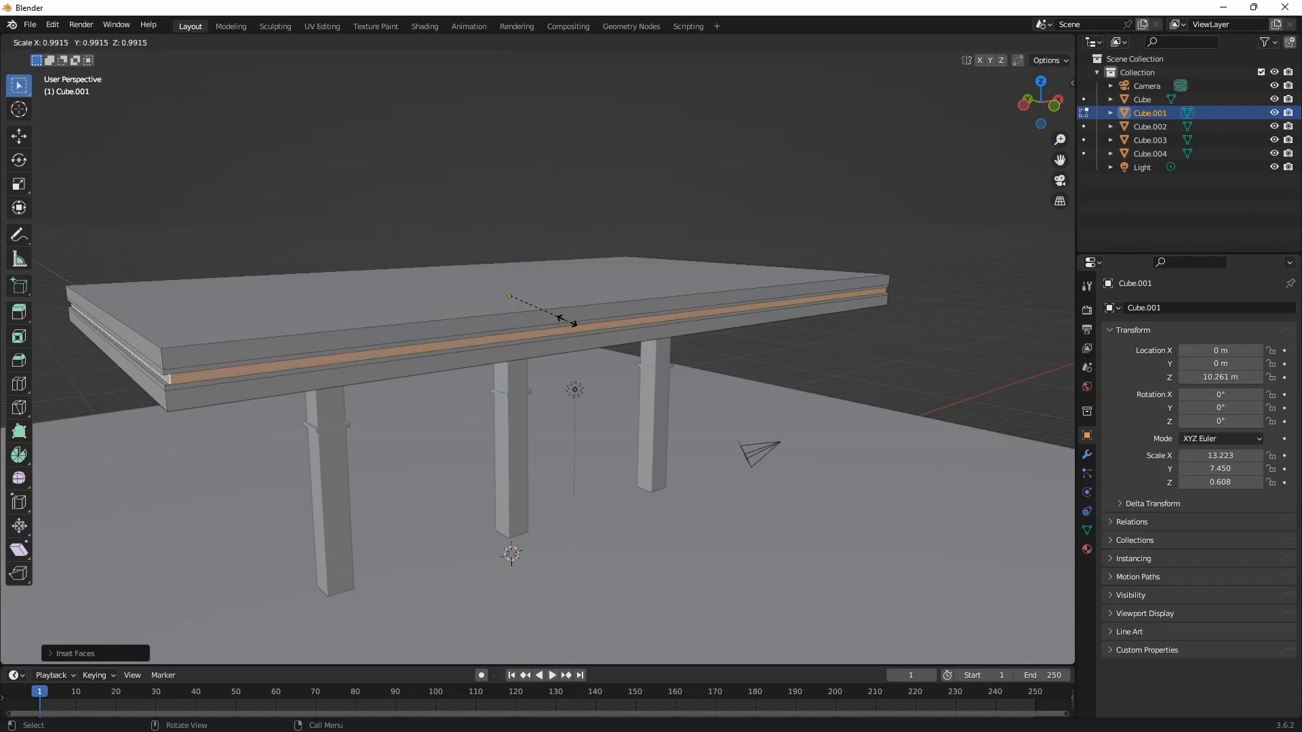
click(567, 322)
Step: Separate the selected groove faces into their own object and return to Object Mode
middle_drag(548, 378, 348, 408)
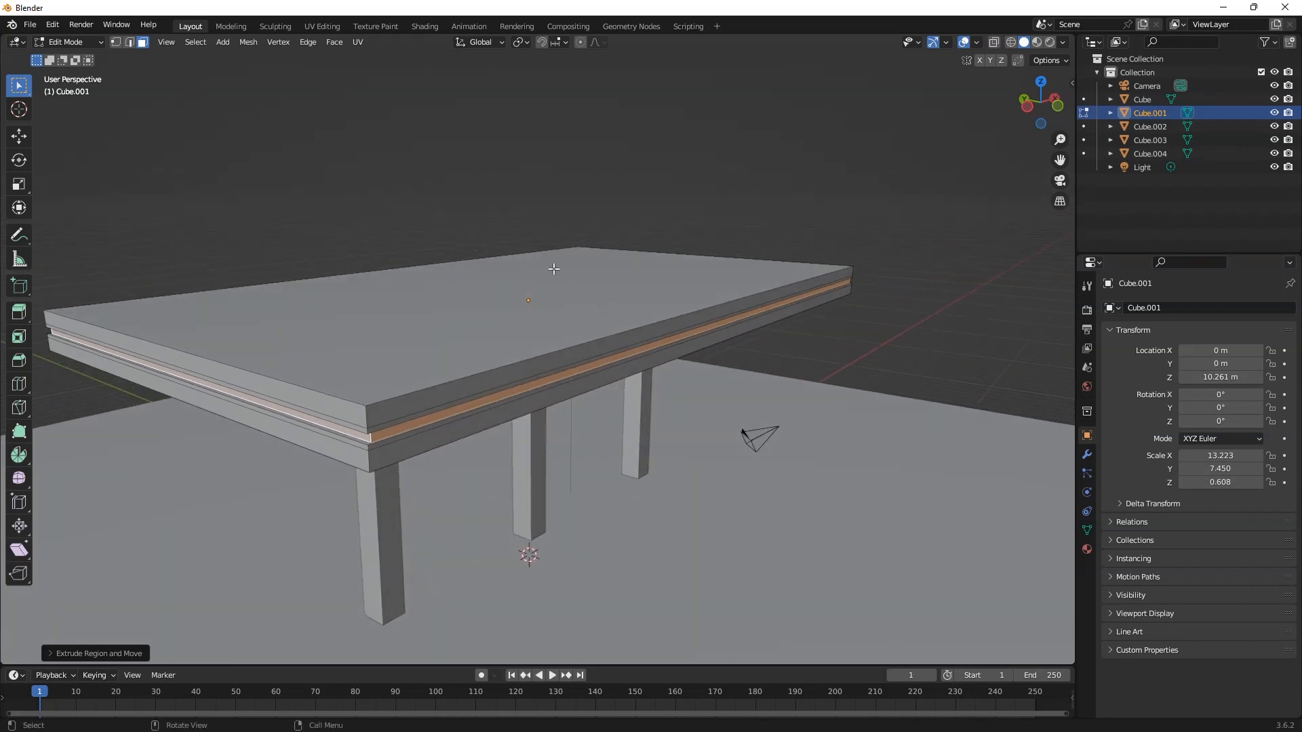
click(244, 43)
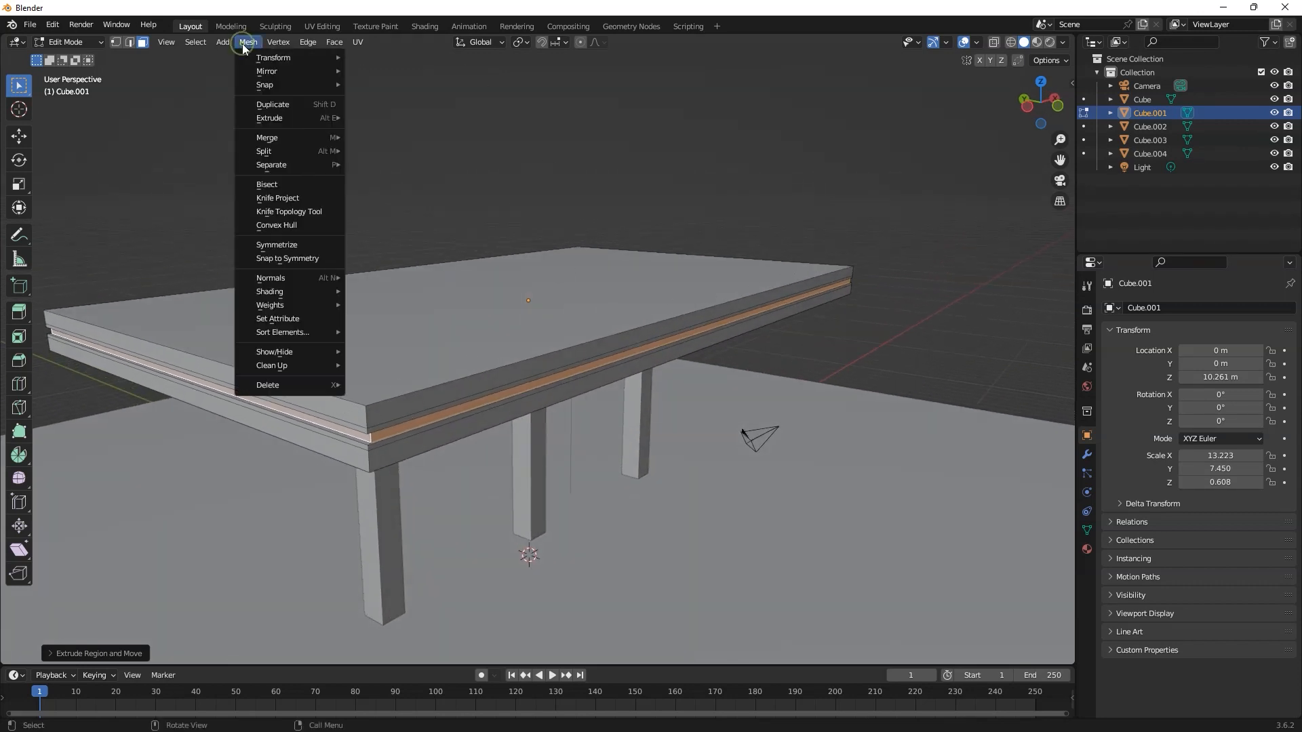
mouse_move(293, 164)
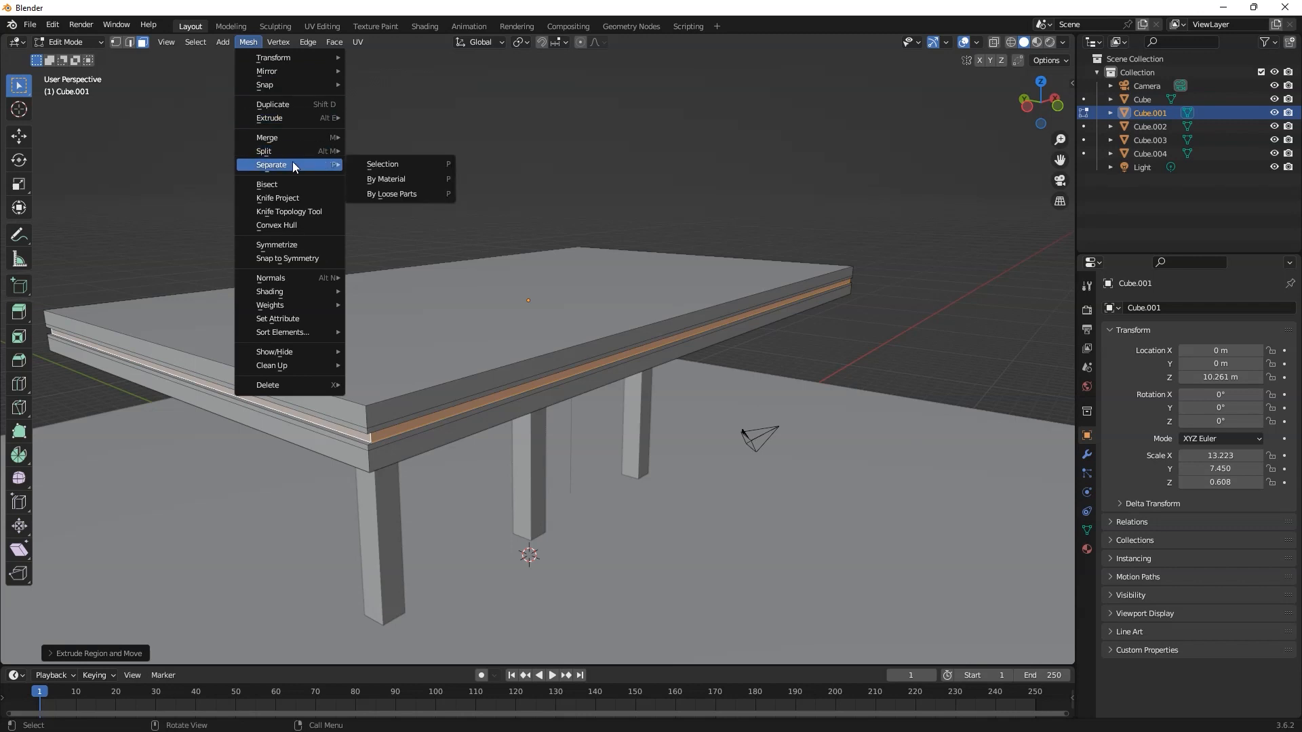
click(390, 167)
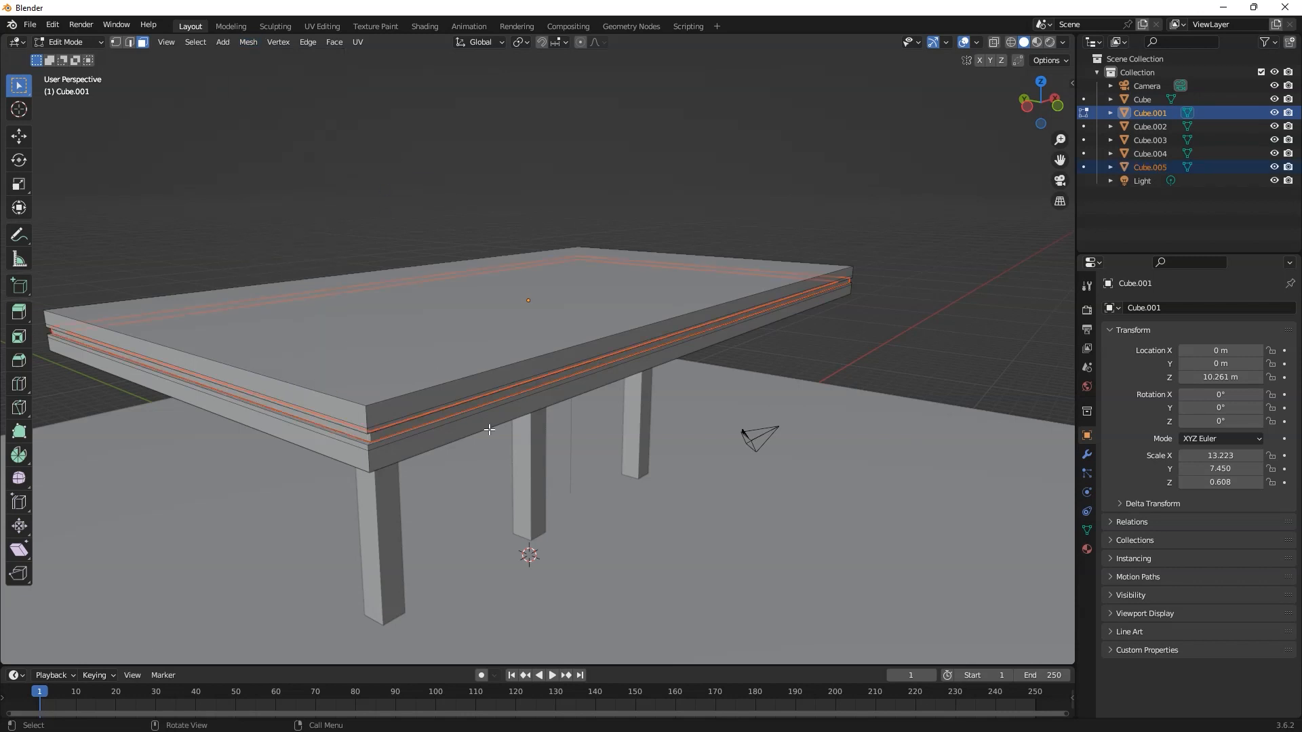
middle_drag(489, 429, 449, 429)
key(alt+z)
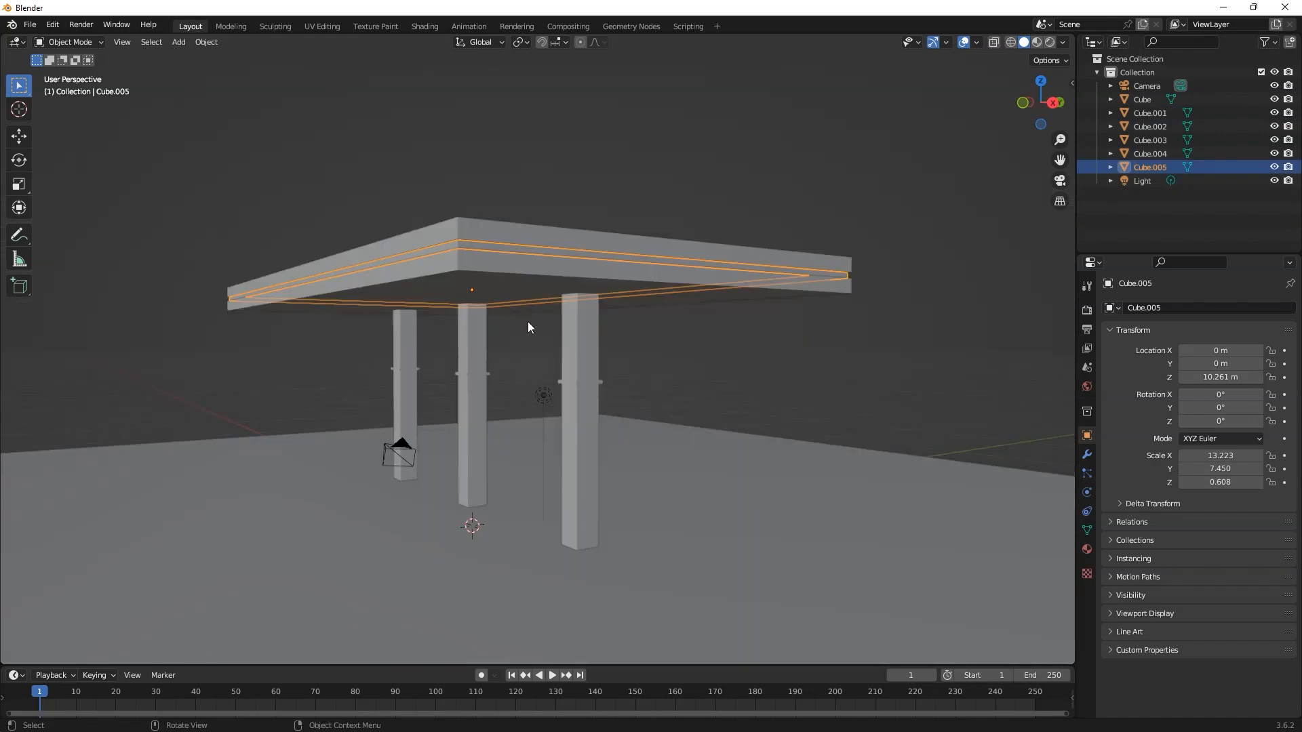
Step: Try moving the separated strip along the Z axis and undo the move
middle_drag(527, 322, 531, 352)
key(g)
key(z)
click(529, 245)
middle_drag(630, 292, 780, 360)
key(ctrl+z)
click(743, 358)
middle_drag(585, 570, 564, 295)
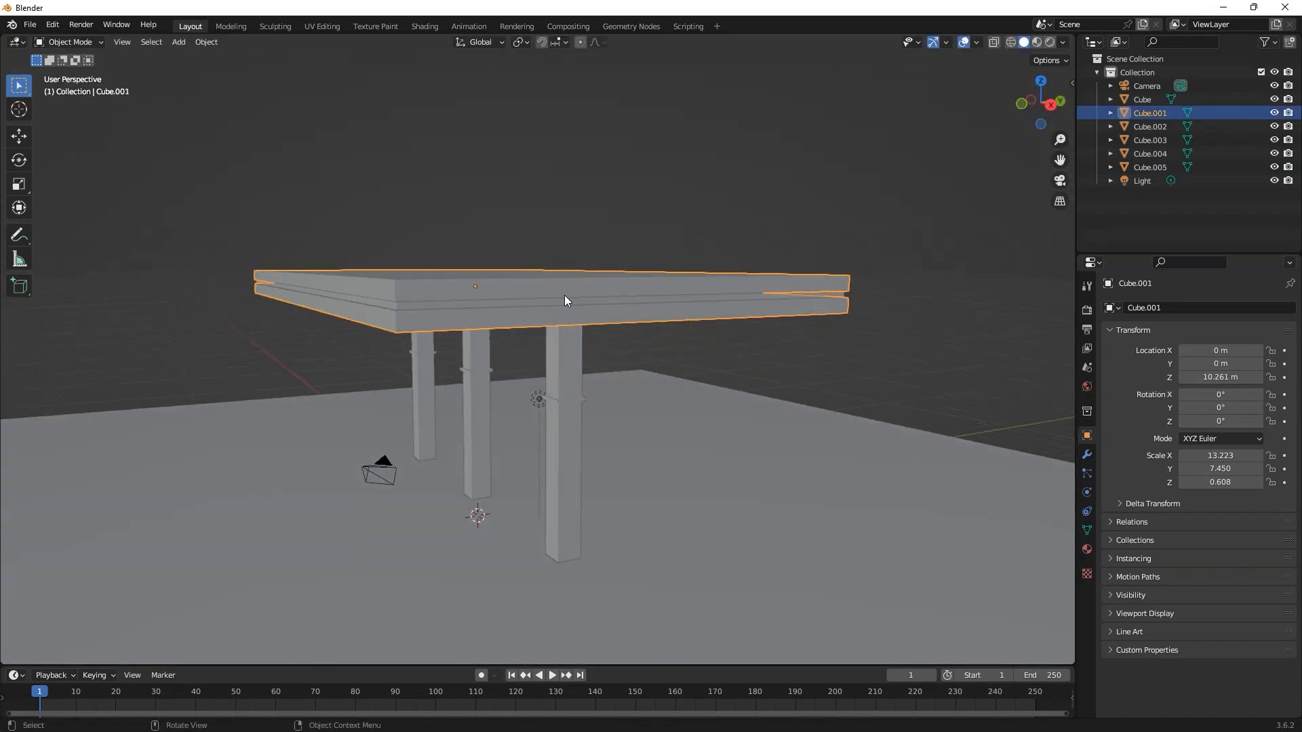
middle_drag(548, 438, 588, 456)
click(616, 450)
click(620, 439)
middle_drag(541, 297, 455, 487)
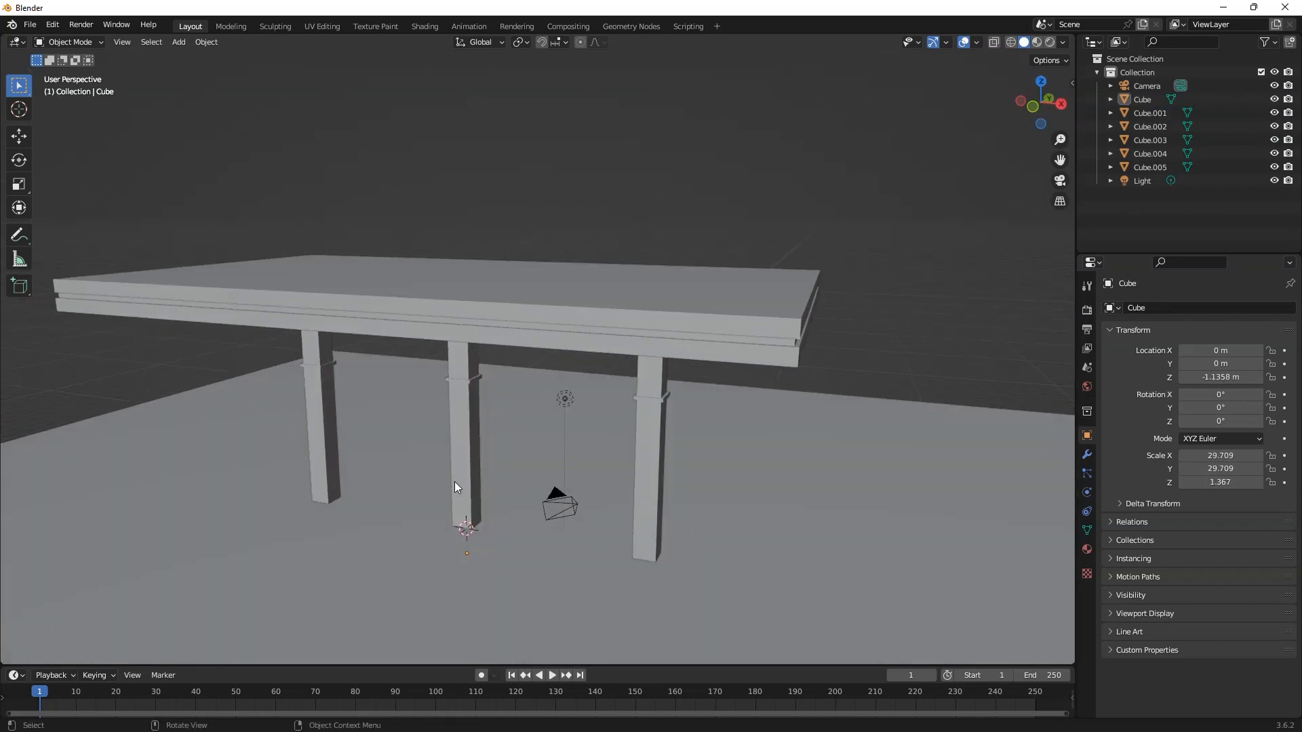
Step: Place the 3D cursor on the slab's long front edge and add a text object there
click(506, 328)
shift+right_click(510, 324)
middle_drag(509, 324, 507, 393)
key(shift+a)
mouse_move(444, 400)
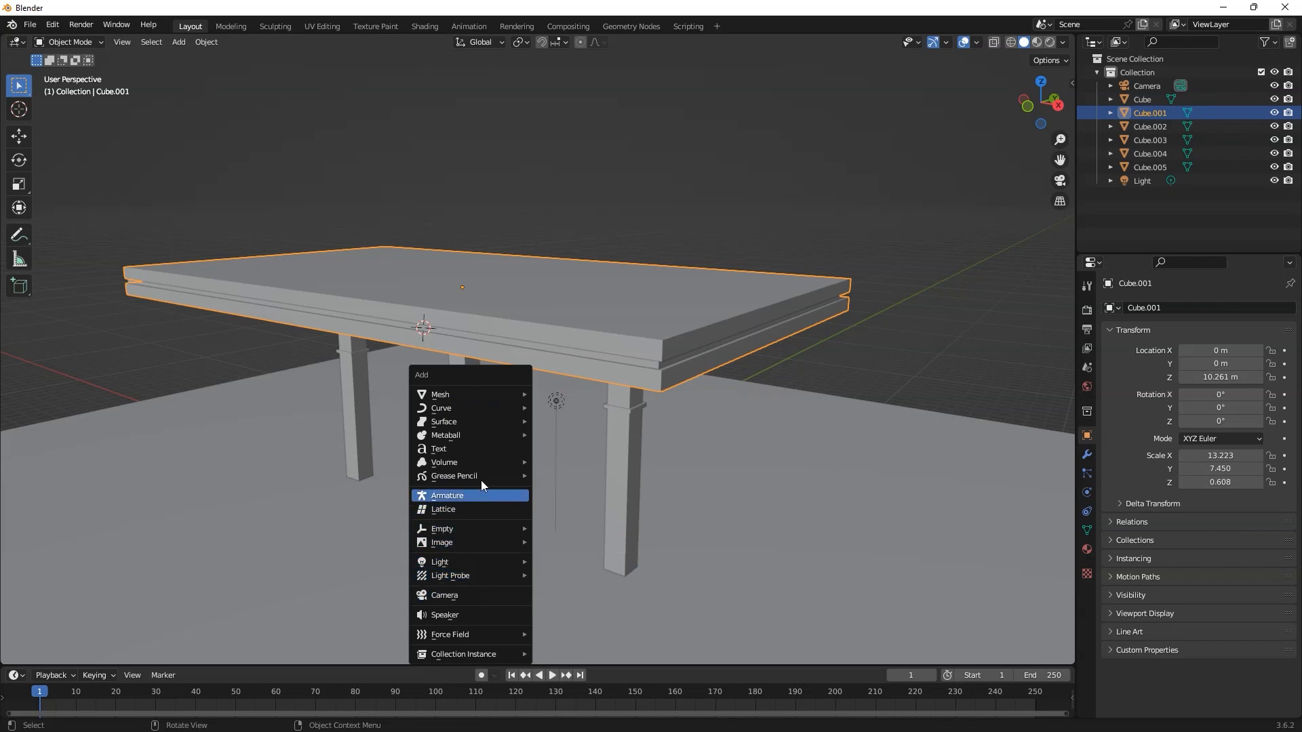
click(448, 449)
Step: Scale the text object up to about 2.206 and change its wording to "Petrol Pump"
middle_drag(450, 452, 482, 433)
key(s)
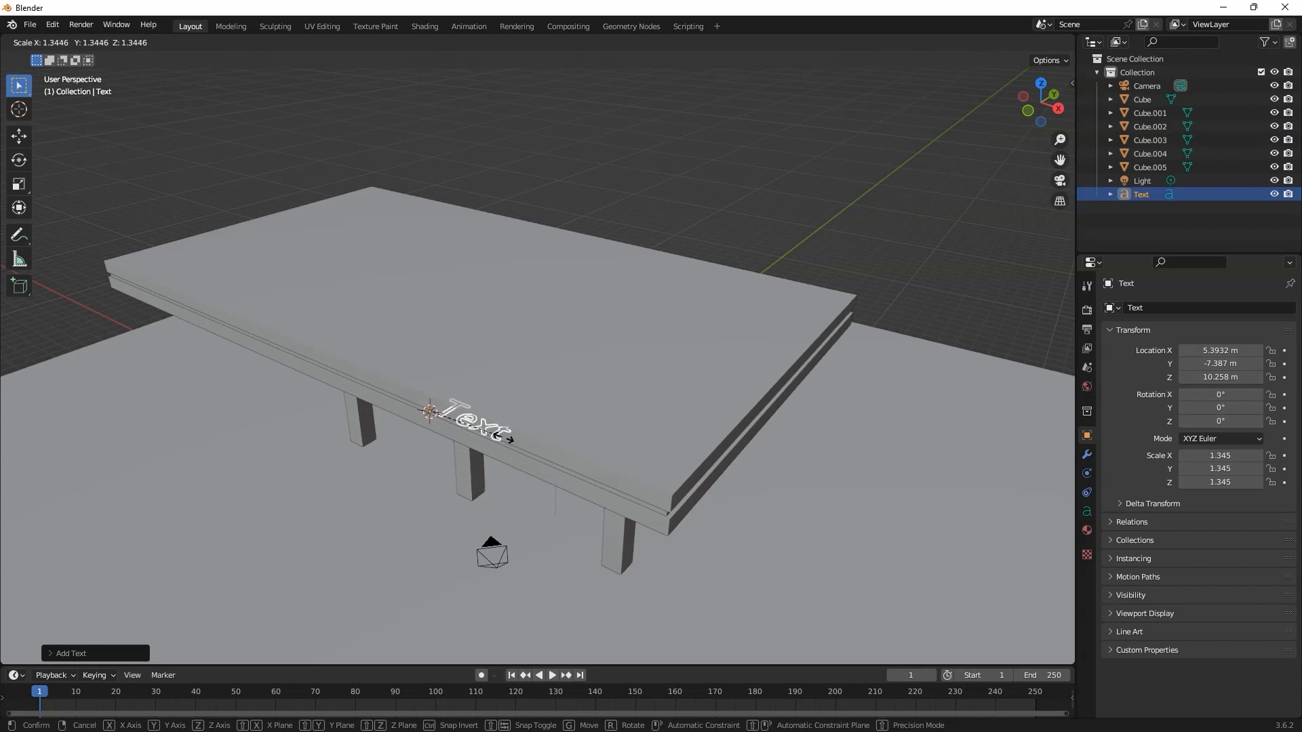
click(550, 453)
key(Tab)
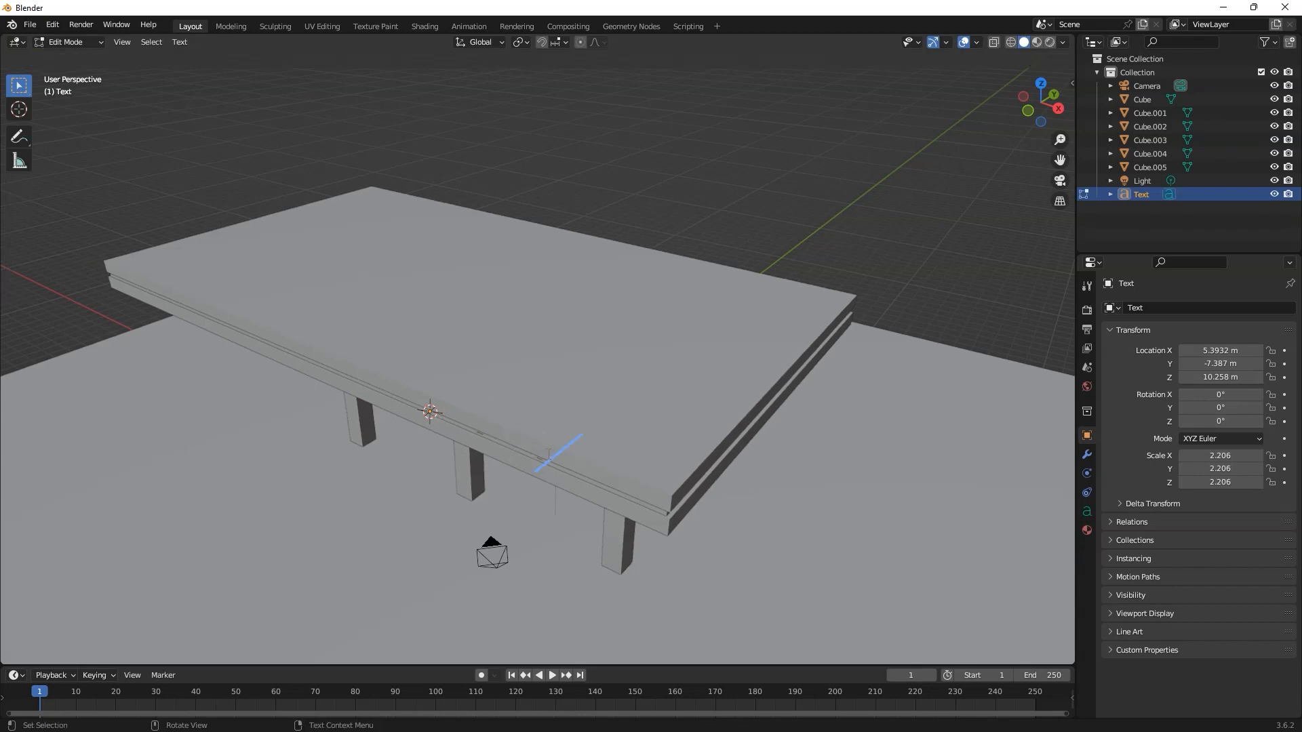
key(ctrl+a)
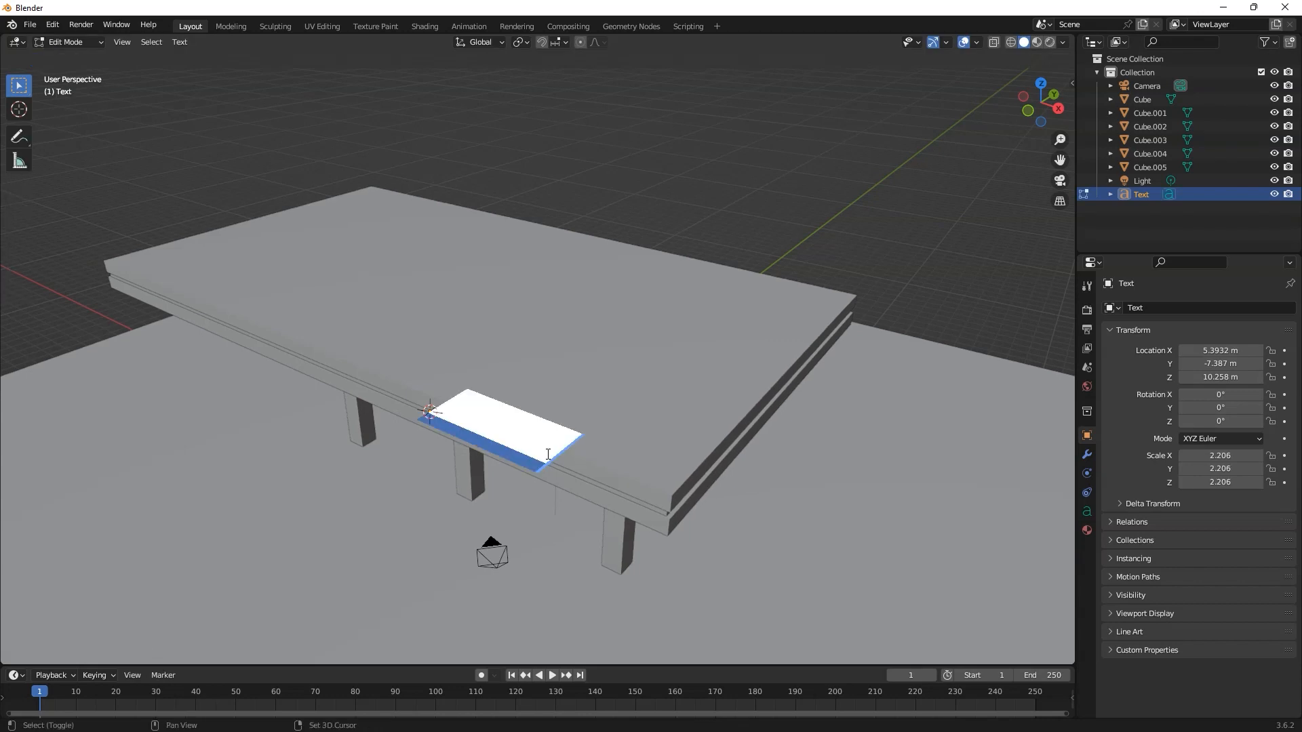
text(Jump)
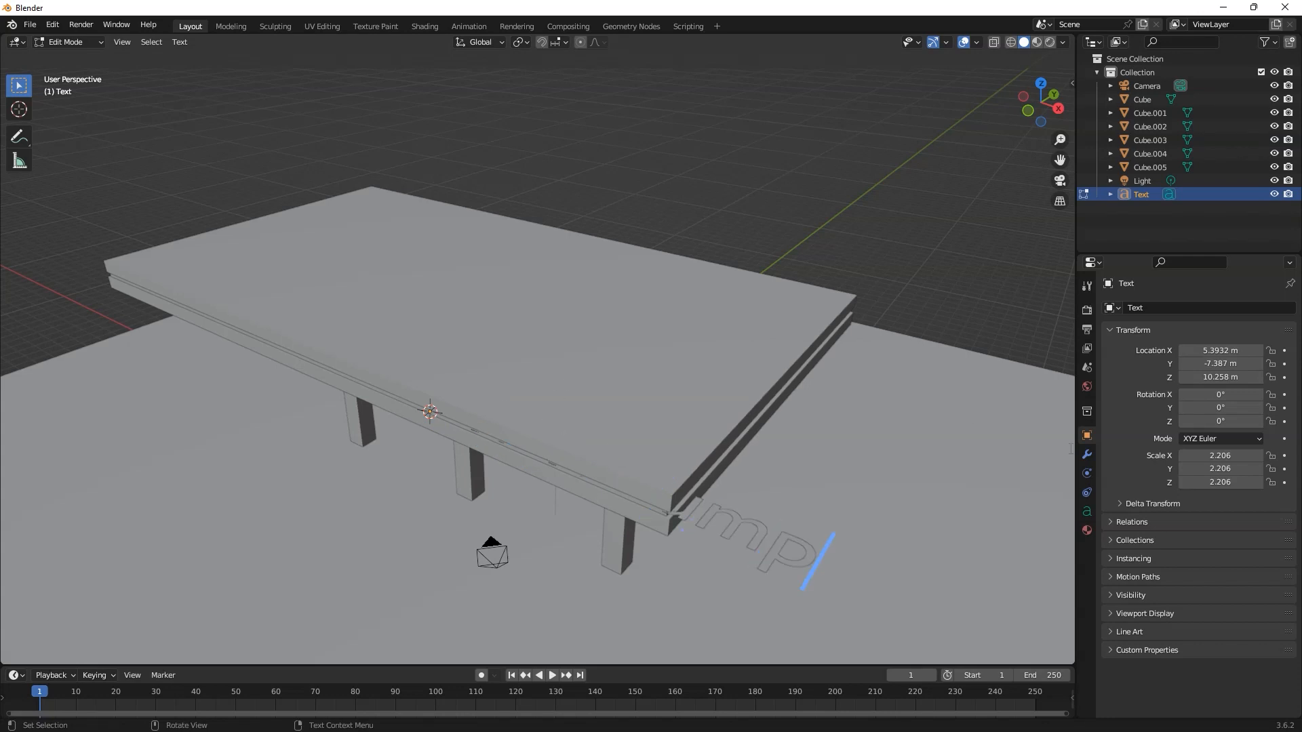
key(Tab)
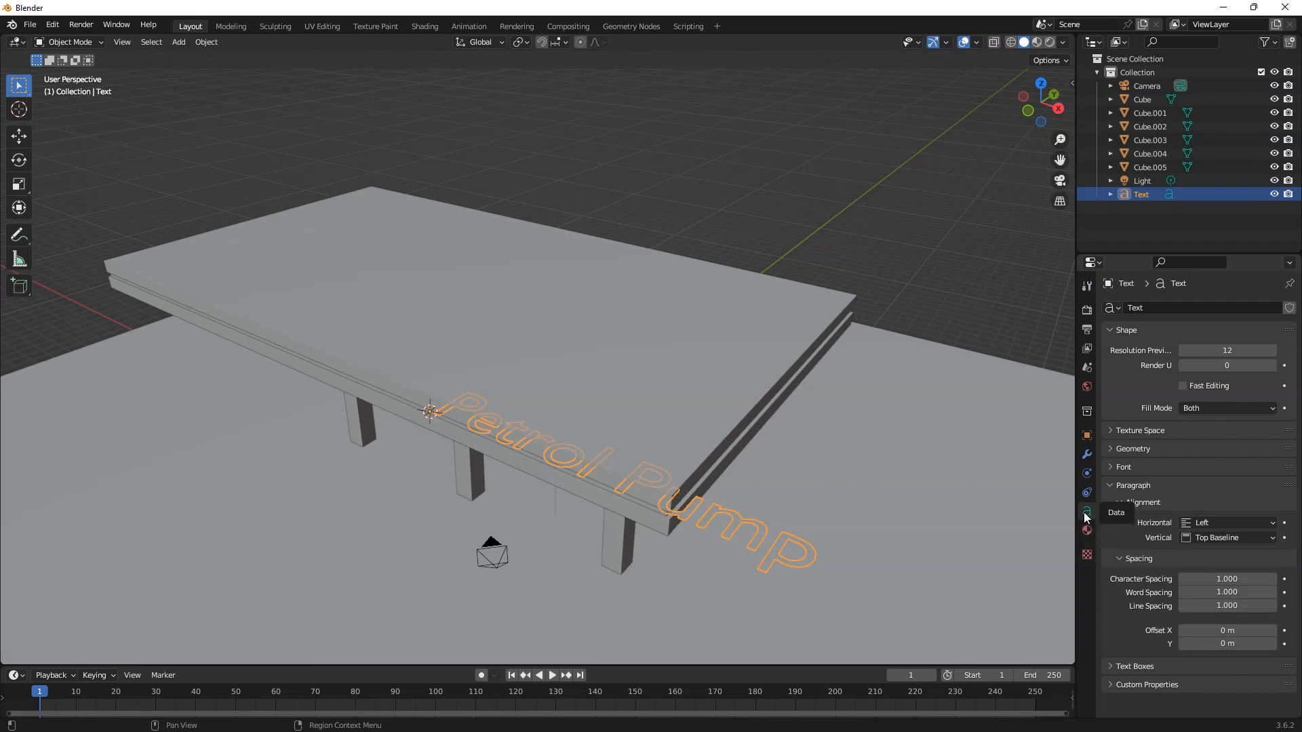
Step: Give the text thickness with a geometry offset of 0.03 m and an extrude of 0.08 m
click(1112, 449)
mouse_move(1221, 484)
mouse_down()
mouse_move(1248, 484)
mouse_move(1231, 484)
mouse_move(1238, 469)
mouse_up()
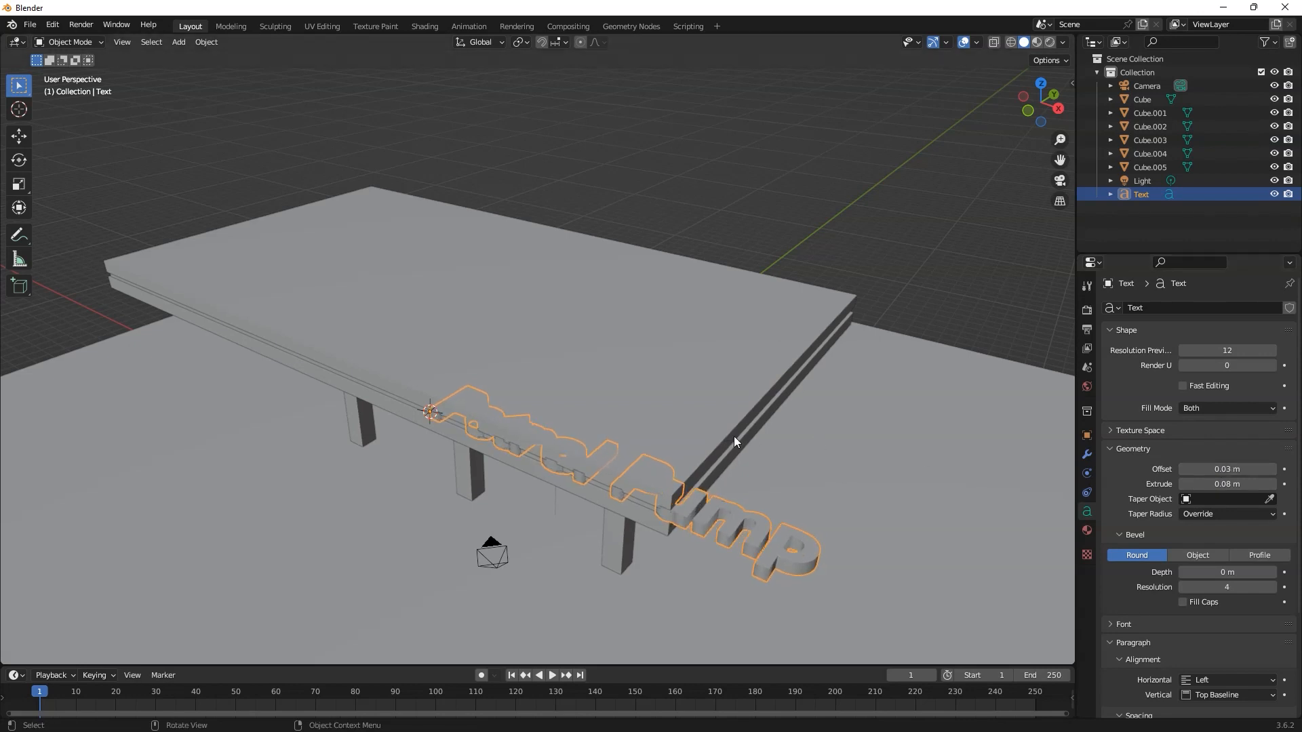
Step: Stand the text upright by setting its X rotation to 90°
middle_drag(539, 422, 91, 194)
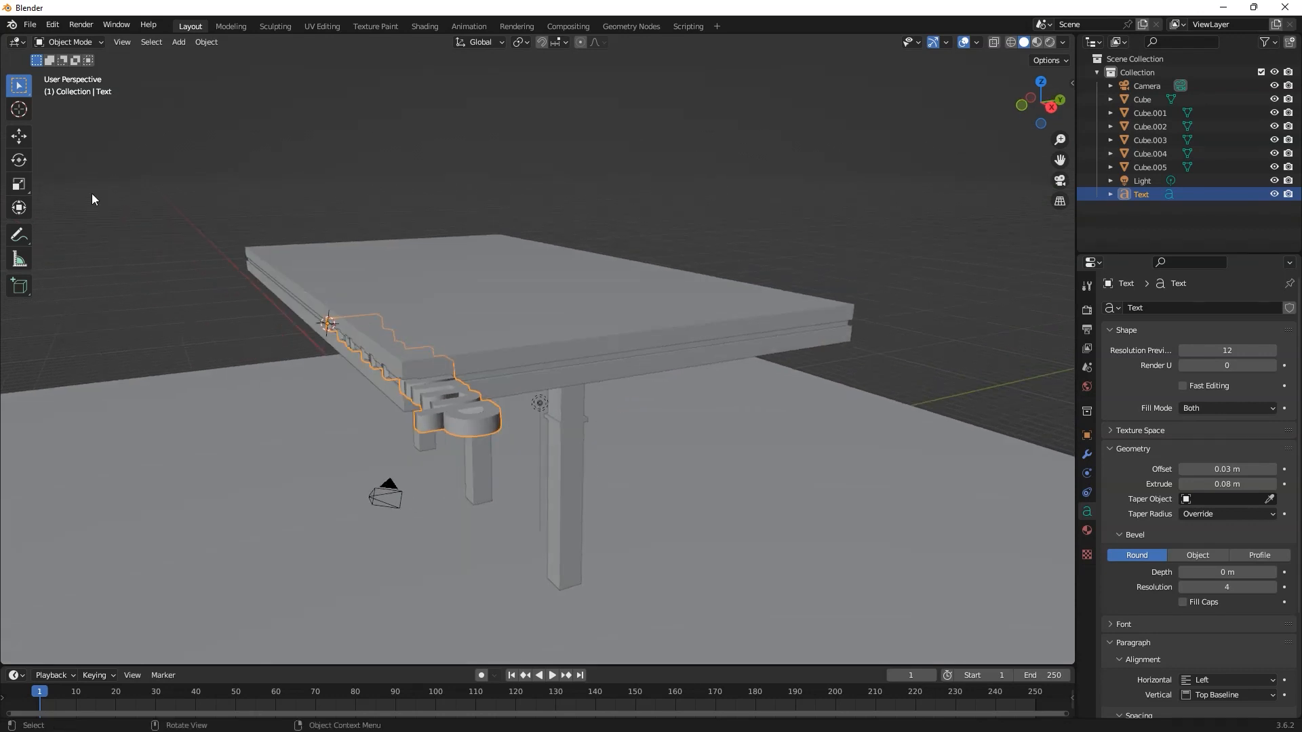
click(16, 160)
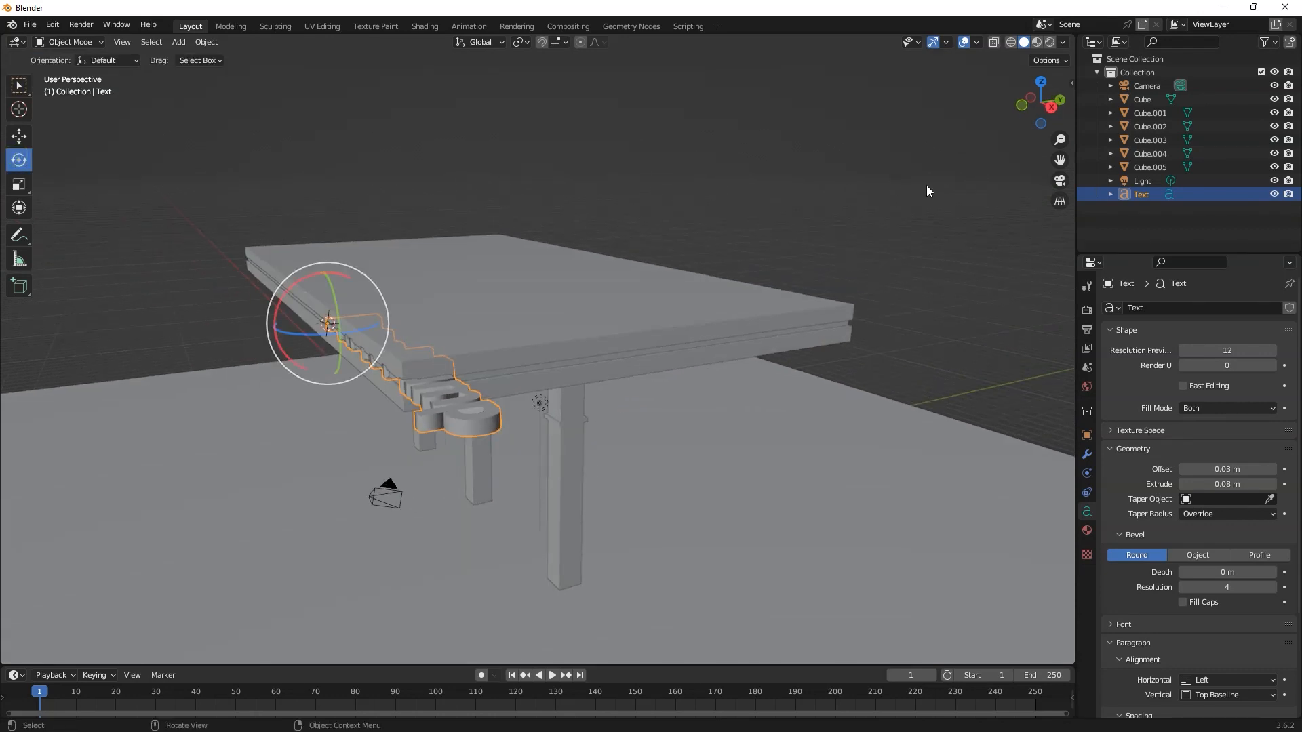
key(n)
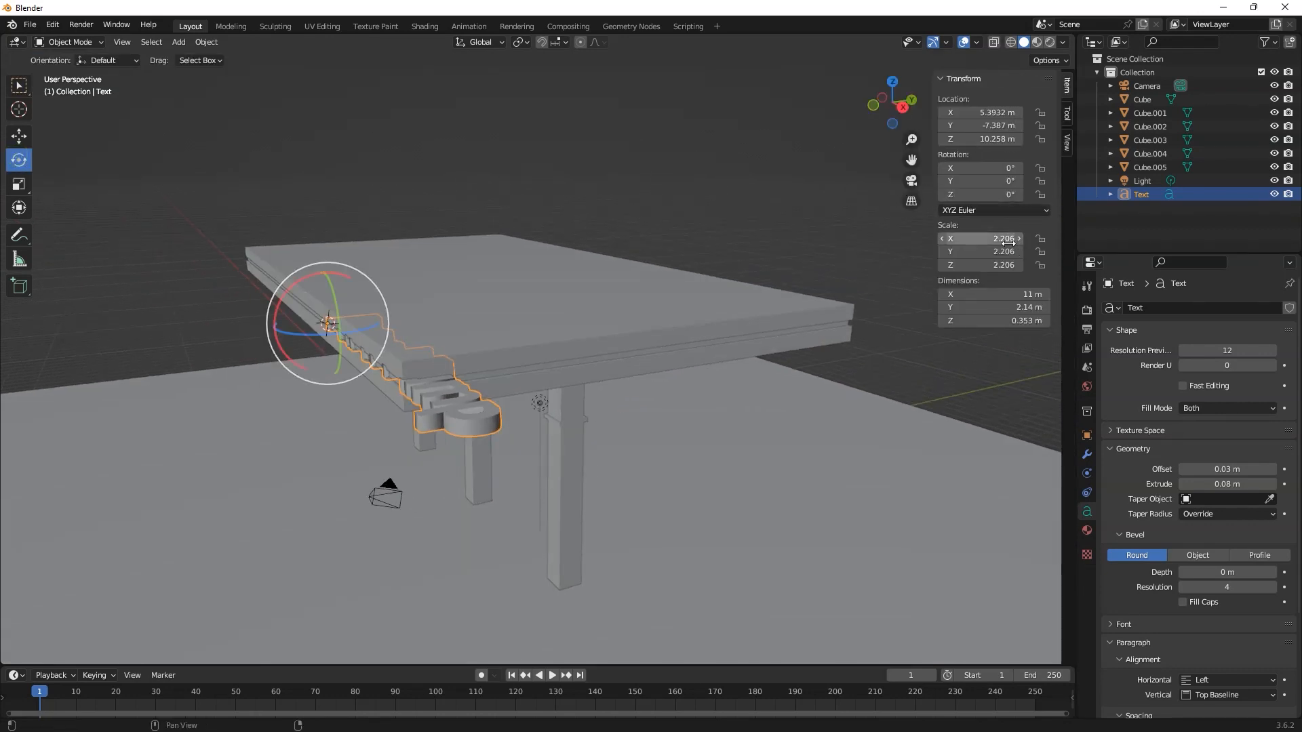
double_click(996, 167)
text(42)
key(Return)
double_click(990, 167)
text(90)
key(Return)
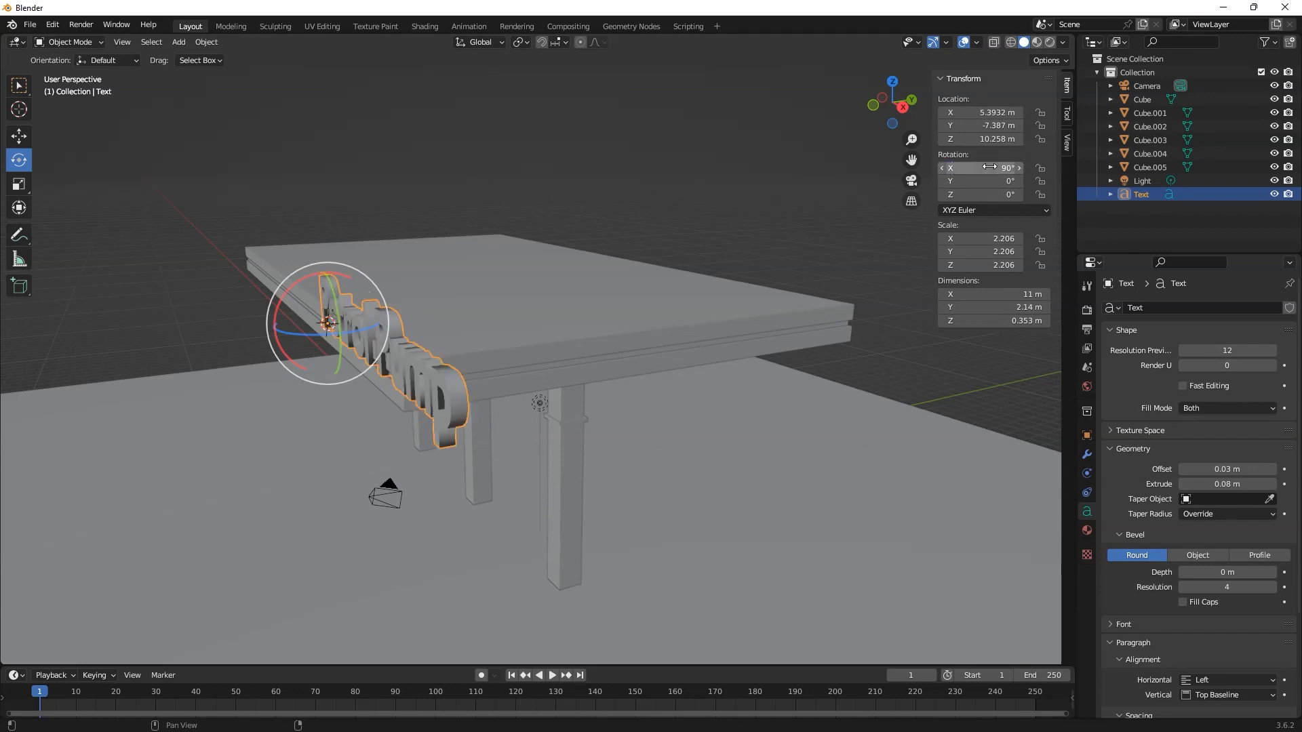
middle_drag(431, 259, 526, 291)
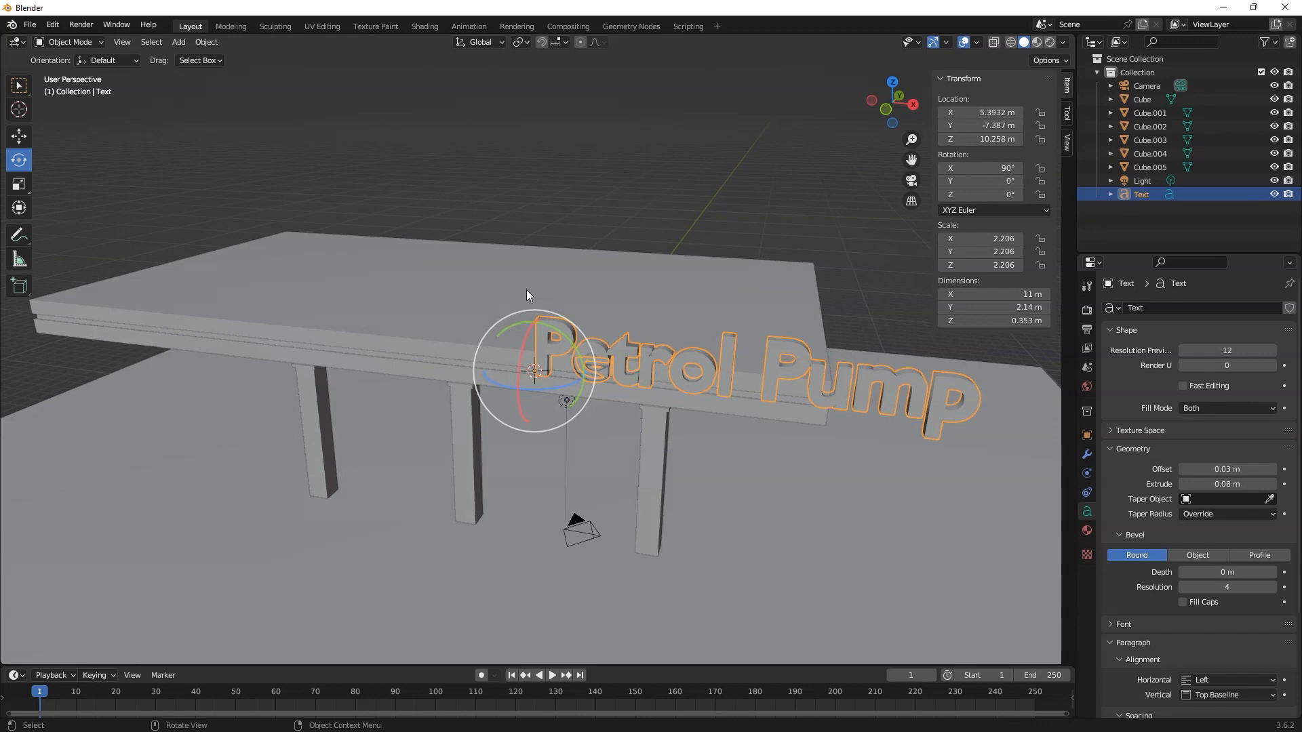
Step: Slide the text along the X axis to about -0.386 m and scale it down to about 1.516
click(19, 137)
drag(592, 376, 398, 355)
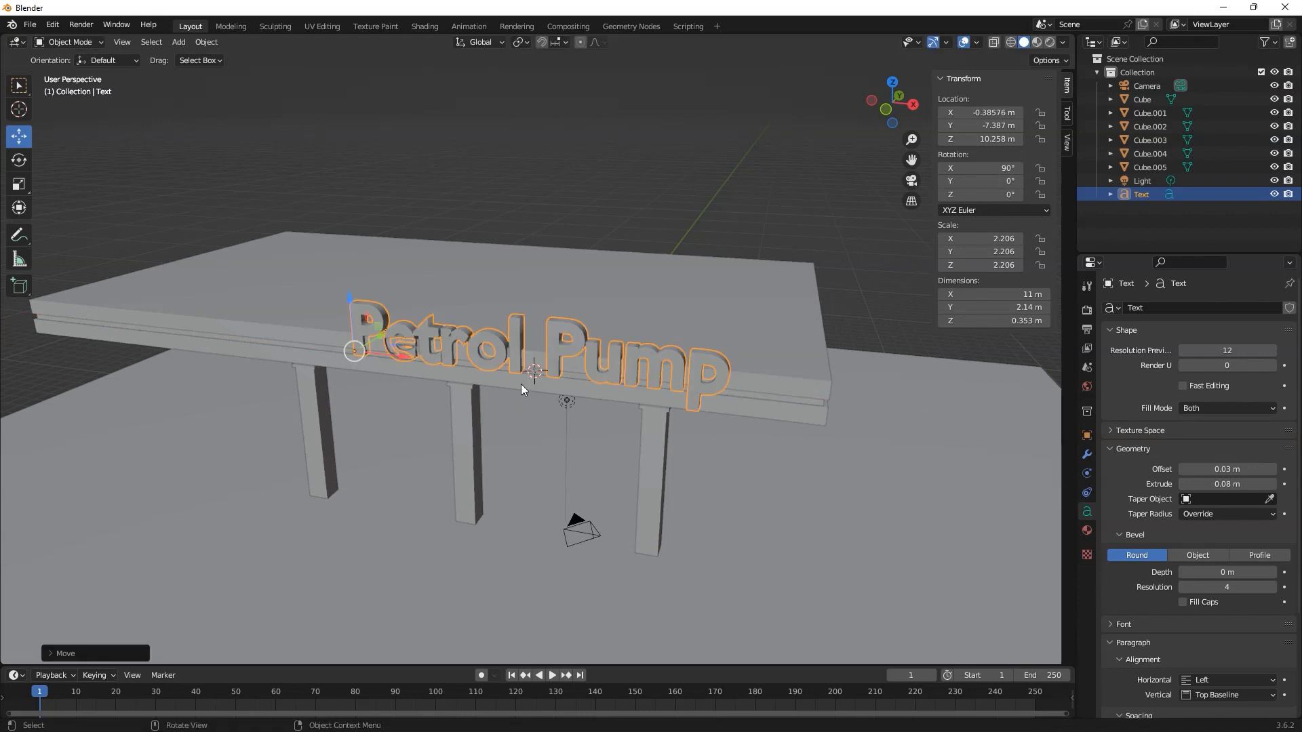
key(s)
click(459, 372)
Step: Position the text against the canopy's front fascia at about X 2.776 m, Y -7.552 m, Z 9.911 m
middle_drag(462, 419, 457, 400)
drag(400, 318, 495, 329)
middle_drag(644, 399, 369, 332)
drag(369, 332, 362, 334)
middle_drag(437, 405, 507, 373)
drag(405, 249, 406, 267)
middle_drag(637, 339, 637, 287)
Step: Scale the text up to about 1.632, reposition it at about X 0.957 m, Z 9.852 m, and deselect it
key(s)
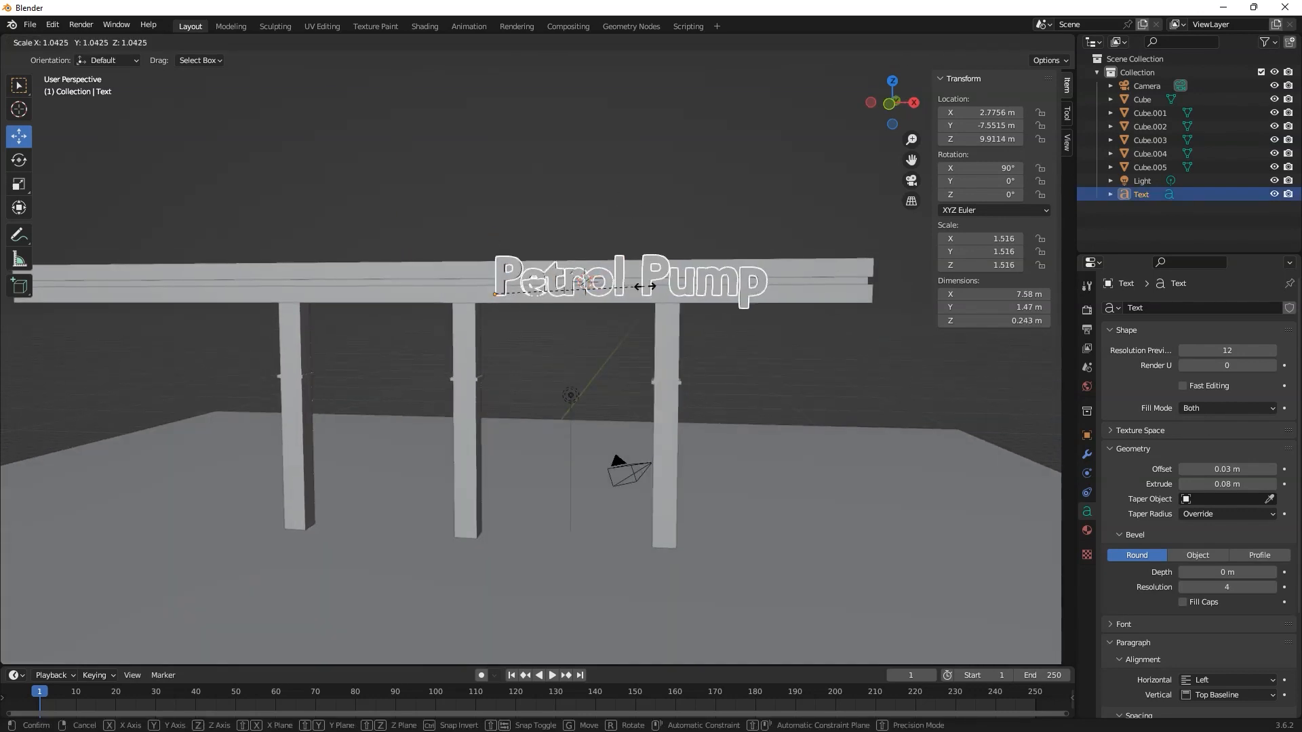
click(612, 294)
drag(551, 295, 493, 295)
drag(440, 240, 439, 242)
click(600, 366)
Step: Duplicate the floor slab in place and raise the copy to about Z 1.132 m
middle_drag(641, 407, 596, 426)
middle_drag(597, 422, 542, 417)
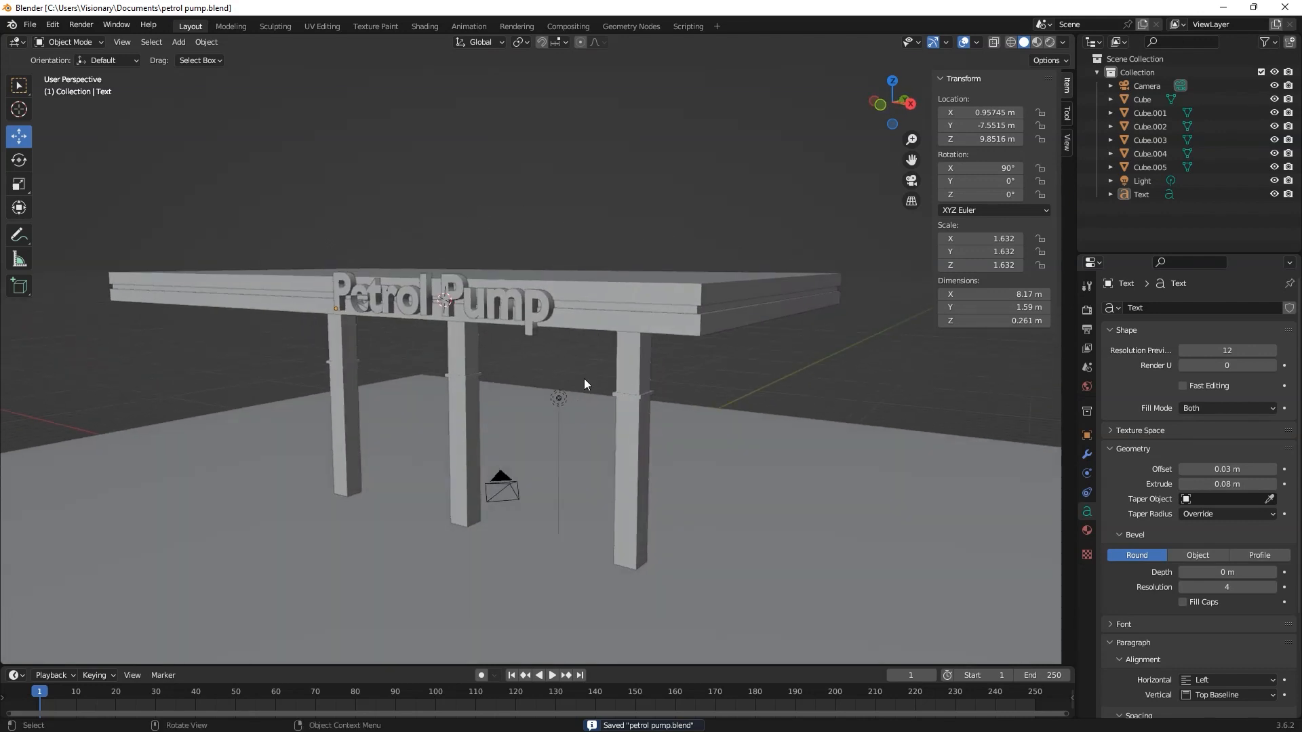
scroll(541, 419, down, 3)
scroll(510, 438, up, 4)
shift+middle_drag(557, 553, 561, 447)
middle_drag(461, 483, 443, 488)
key(shift+a)
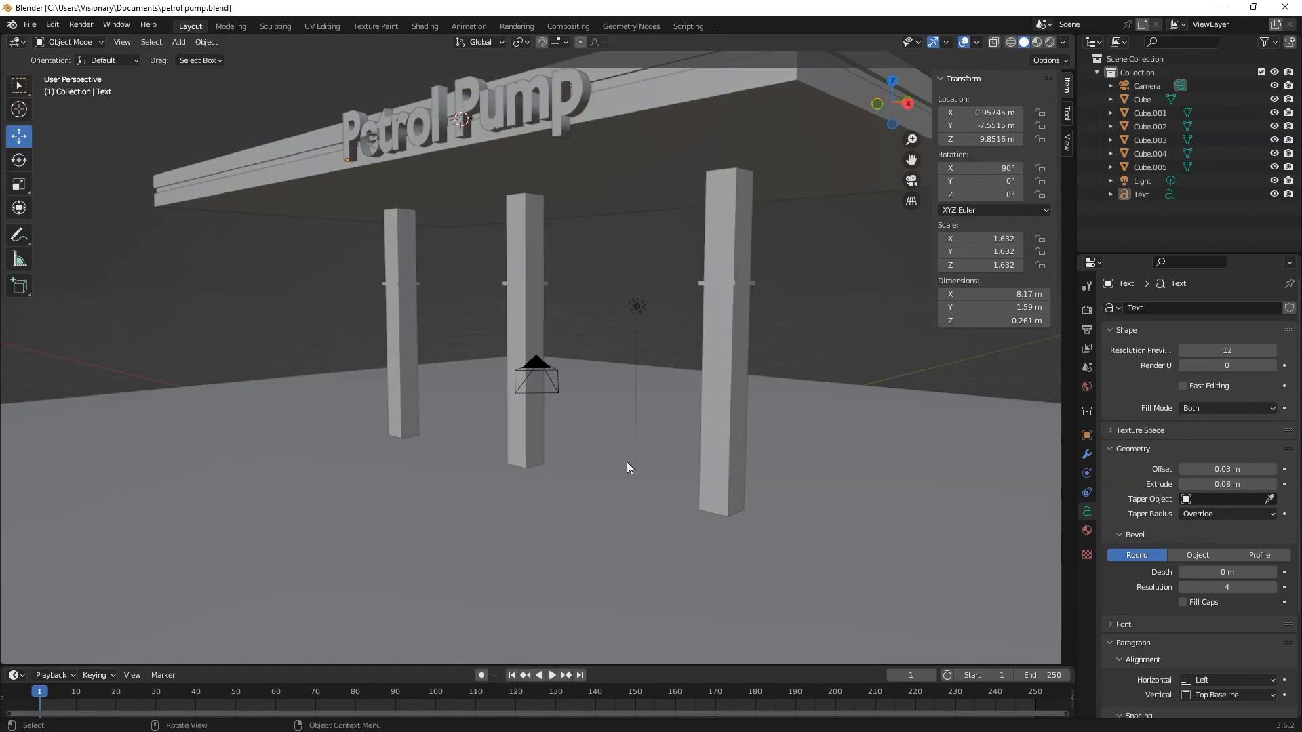
click(624, 461)
key(shift+d)
right_click(561, 515)
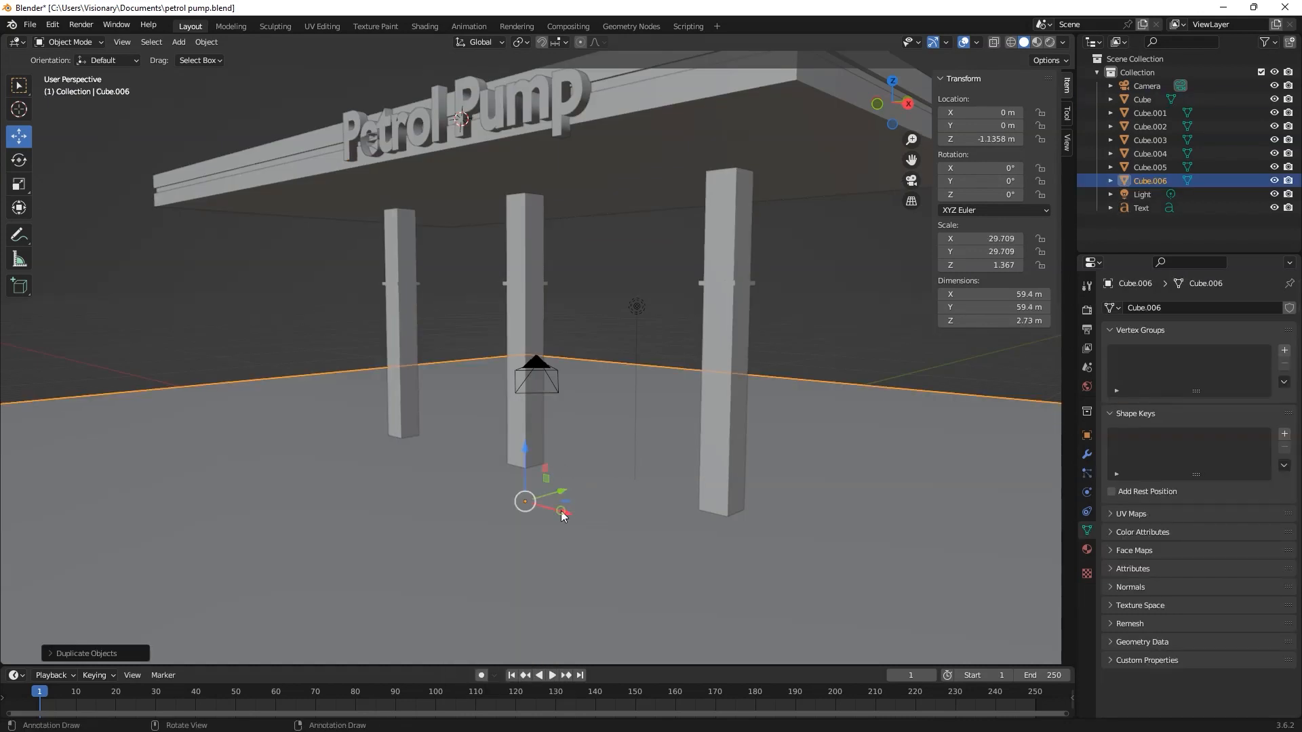
drag(525, 455, 529, 392)
Step: Scale the slab copy down to about 1.37 m square and move it beside the middle pillar
key(s)
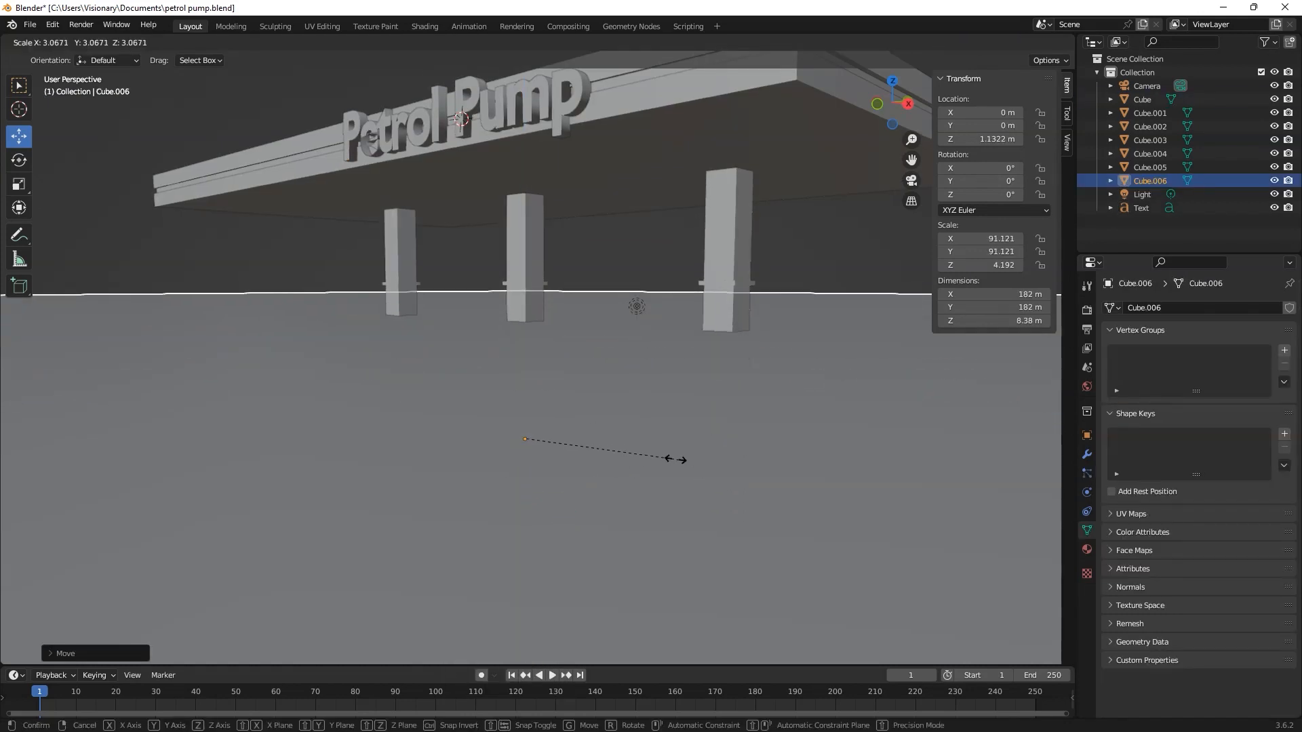
click(526, 440)
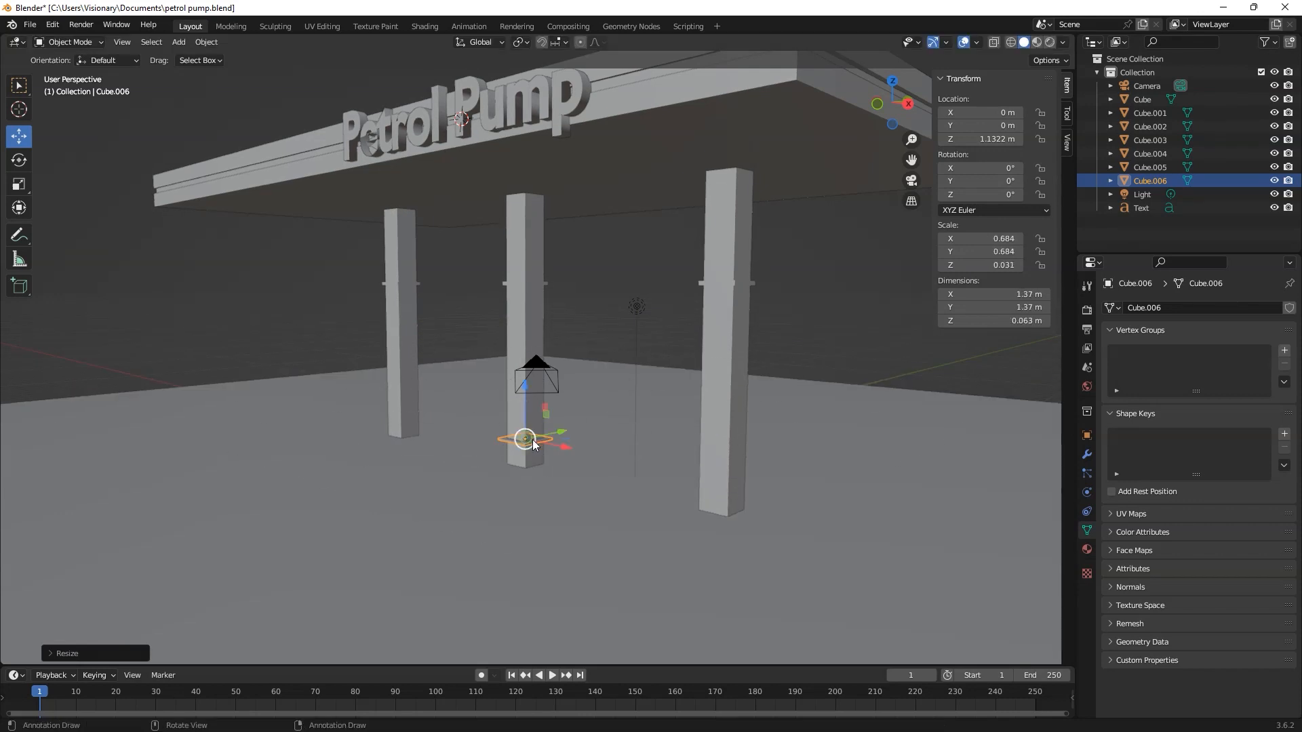
middle_drag(528, 437, 571, 448)
drag(572, 448, 590, 457)
middle_drag(594, 459, 656, 473)
key(n)
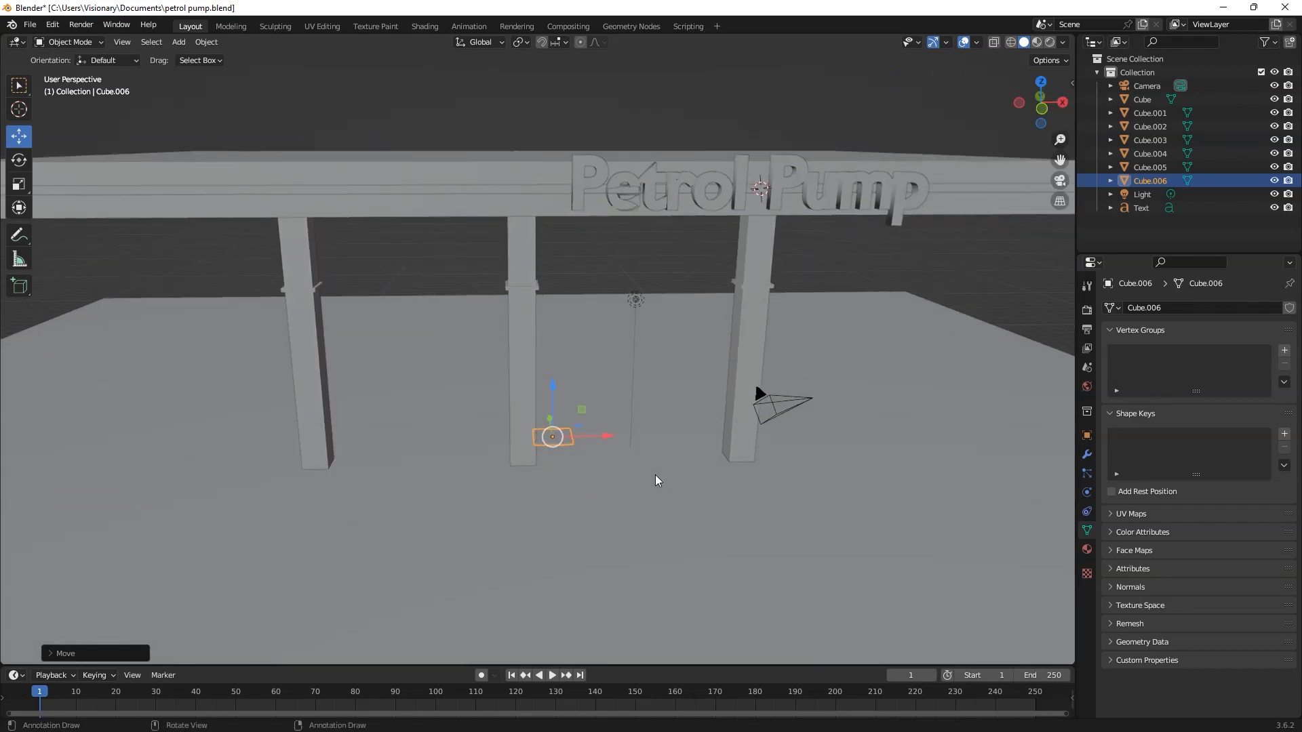
Step: Widen the small block along X and shape it into a tall, upright pump body beside the middle pillar
key(s)
key(x)
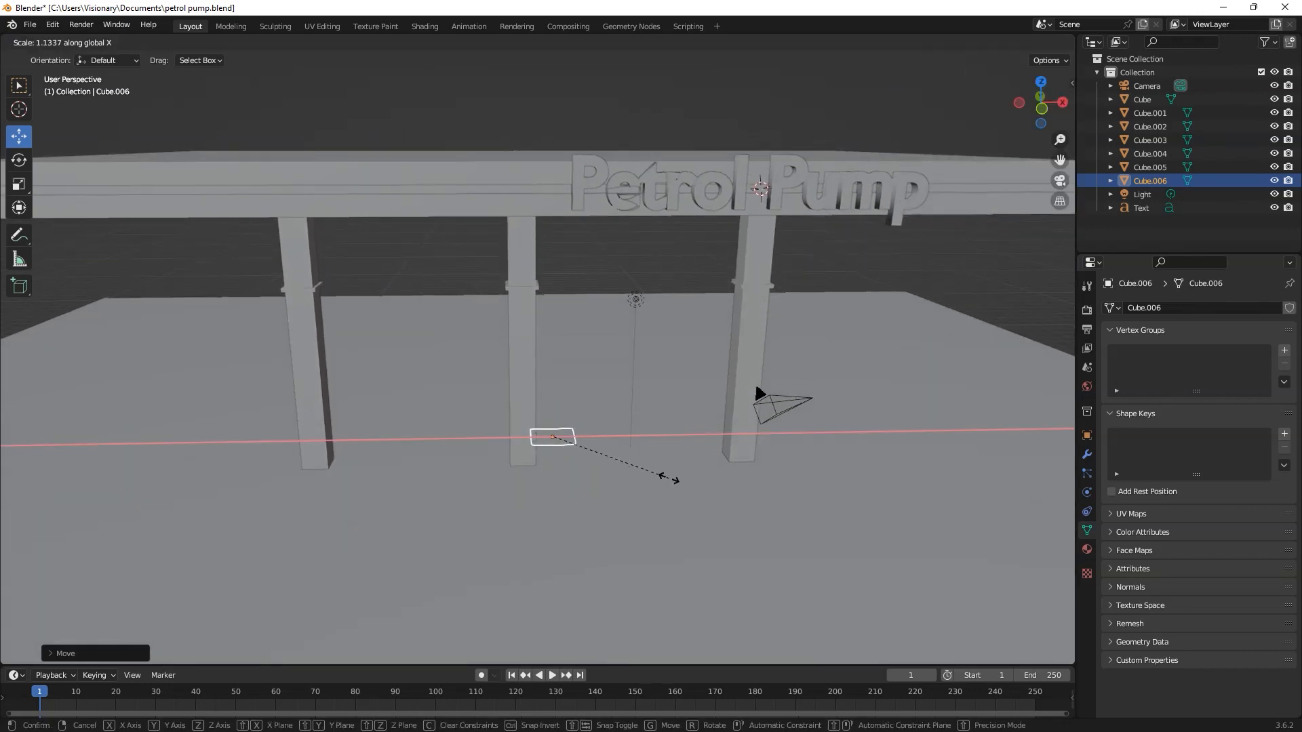
click(712, 483)
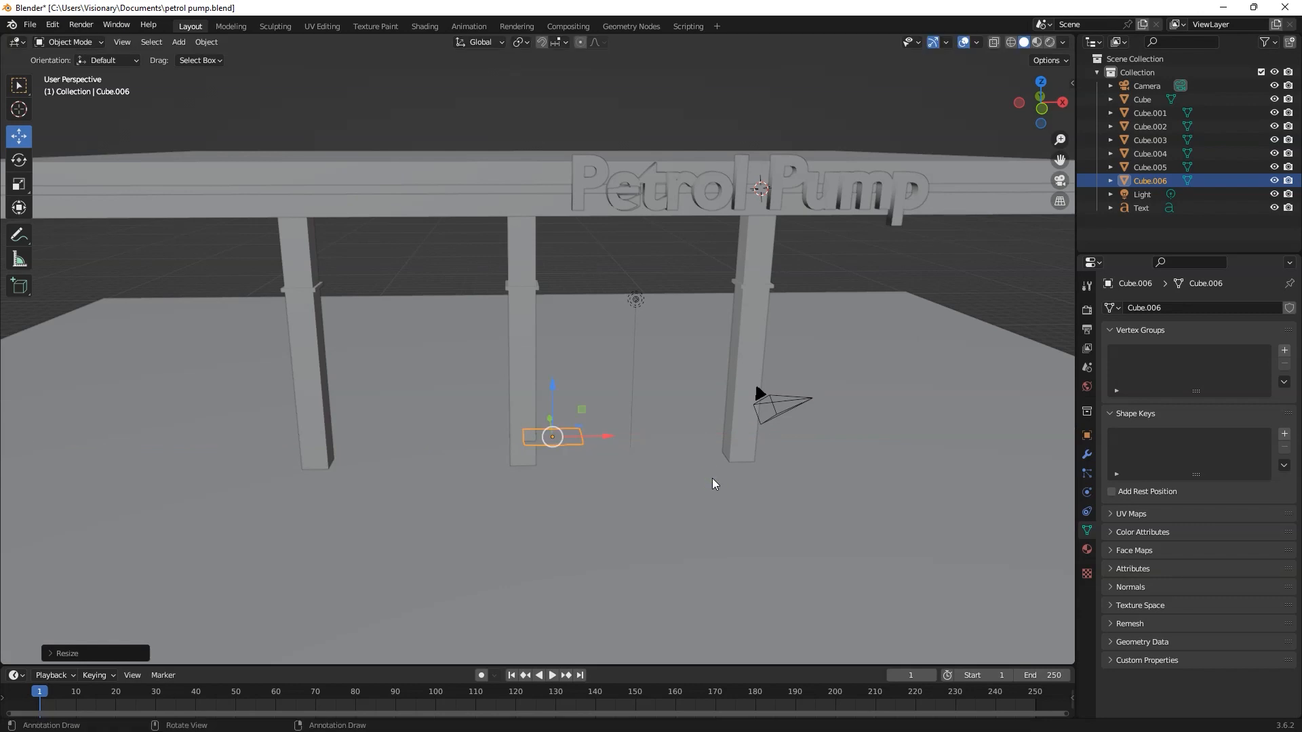
key(g)
key(z)
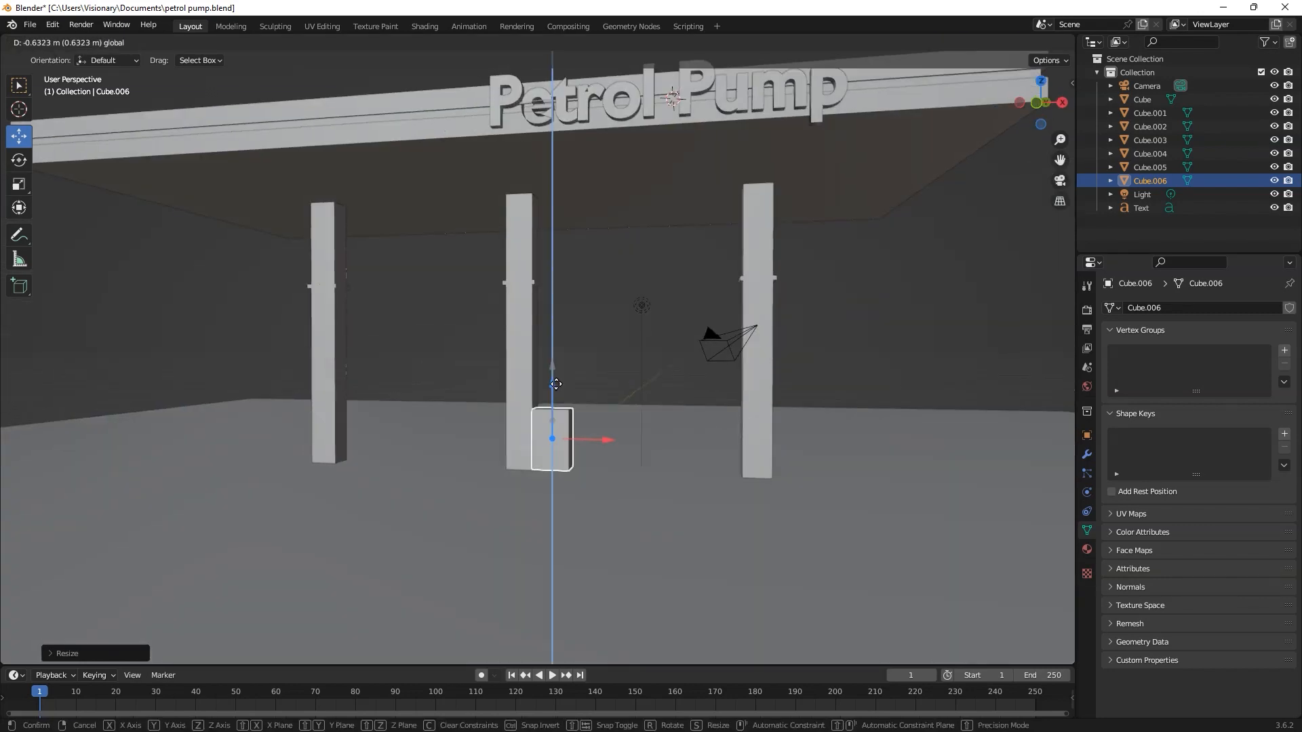
drag(556, 384, 556, 375)
key(alt+a)
scroll(589, 435, up, 2)
click(575, 458)
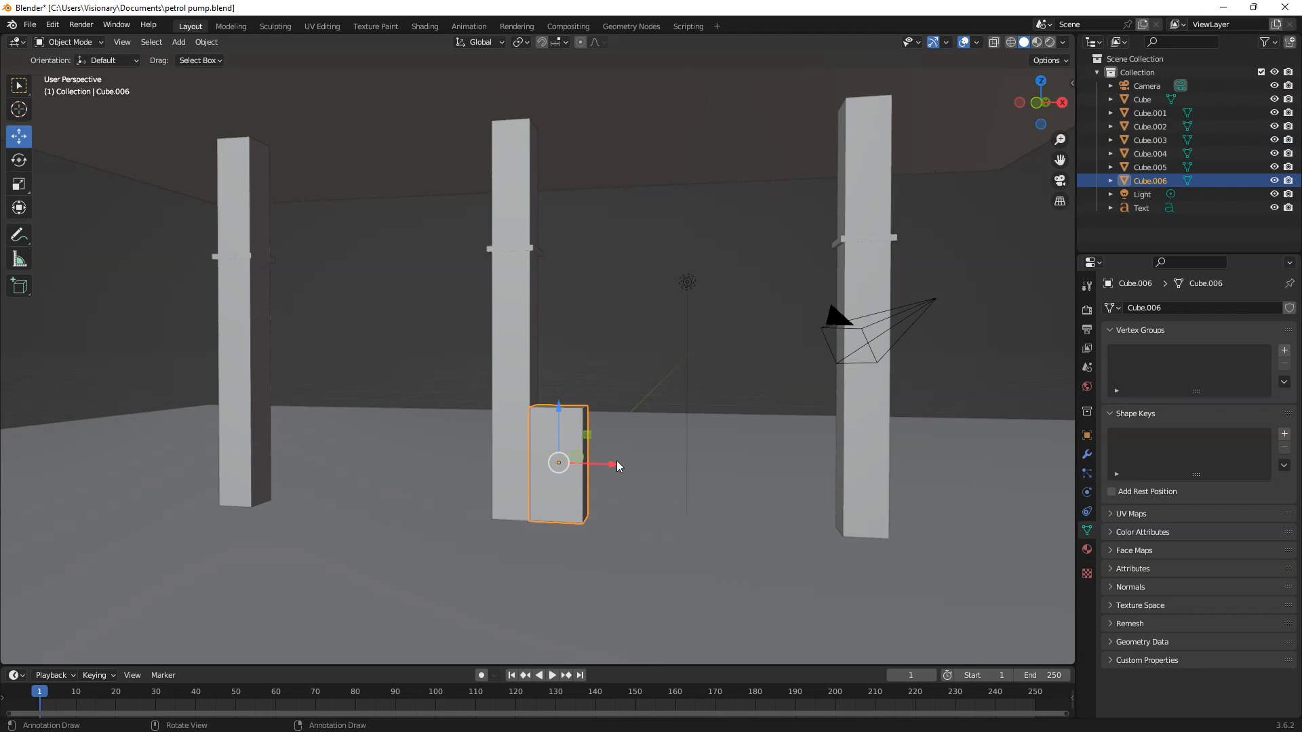
Step: Cut three horizontal edge loops around the pump body and slide them down toward its base
key(Tab)
scroll(597, 464, up, 3)
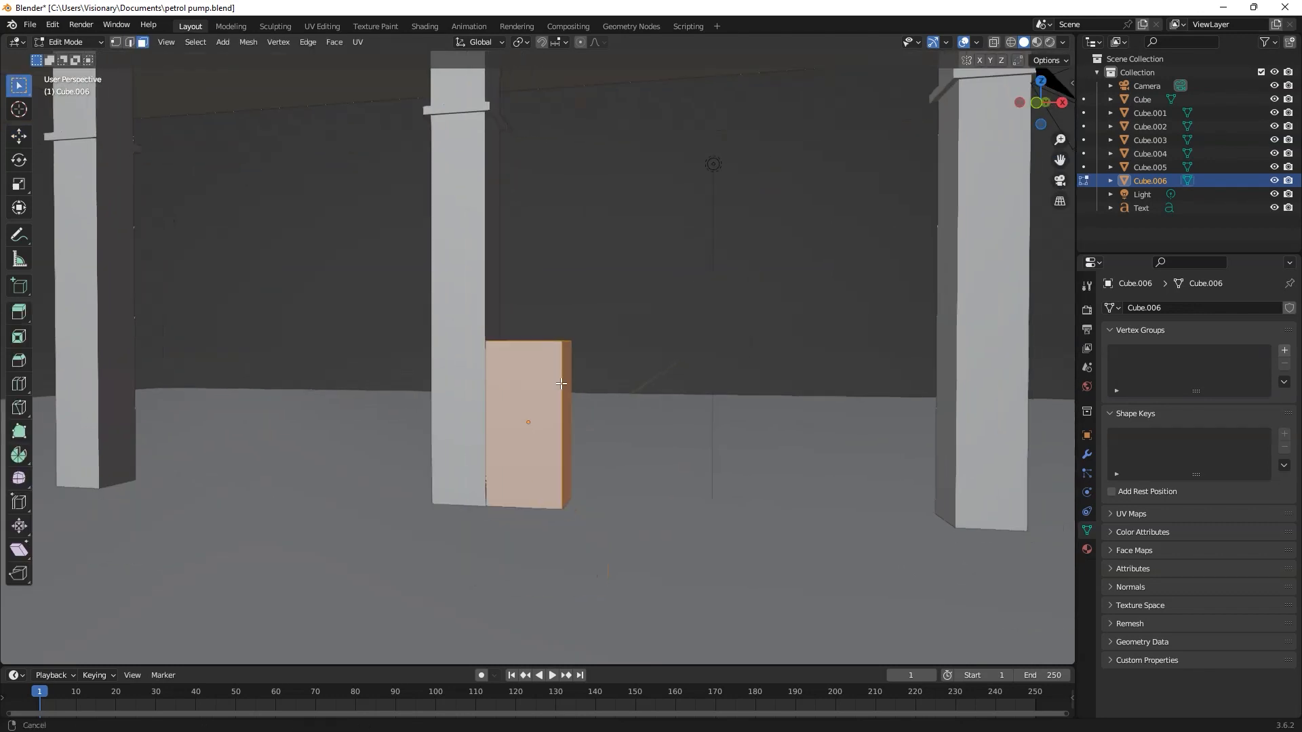
scroll(556, 415, up, 1)
key(ctrl+r)
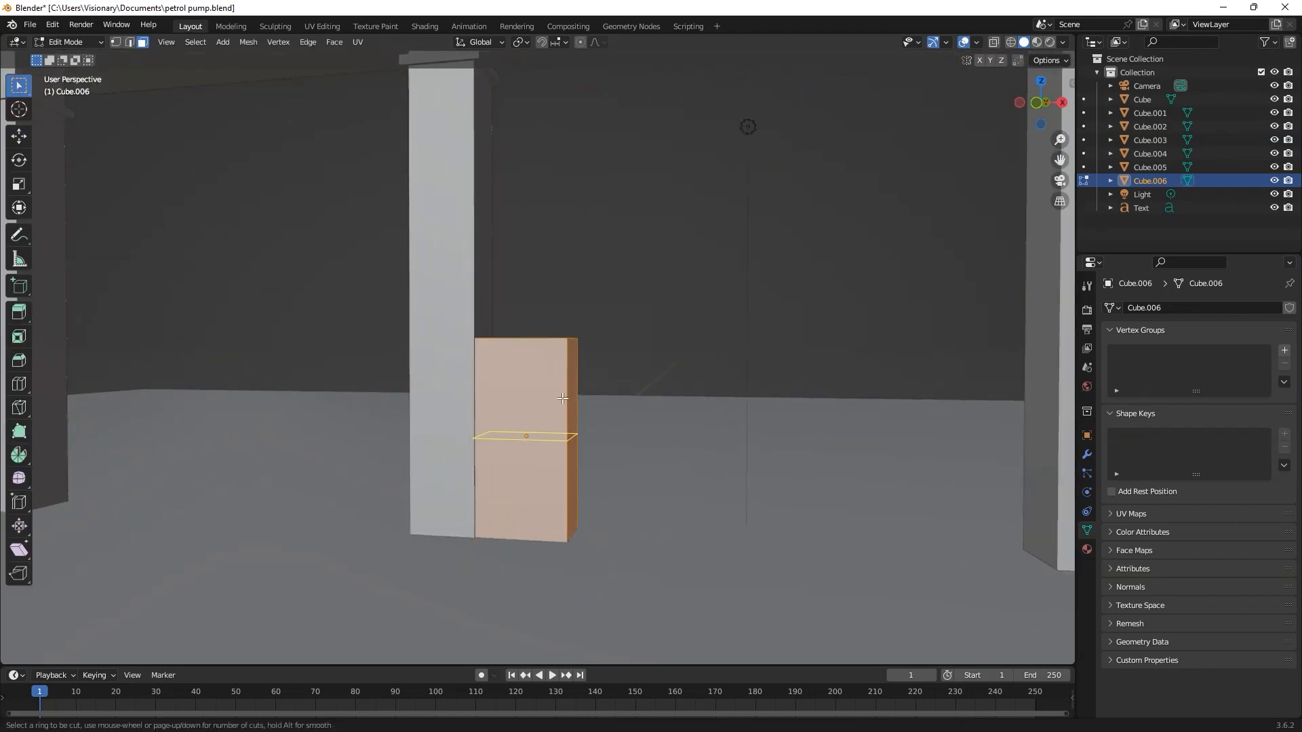
scroll(562, 398, up, 2)
click(561, 398)
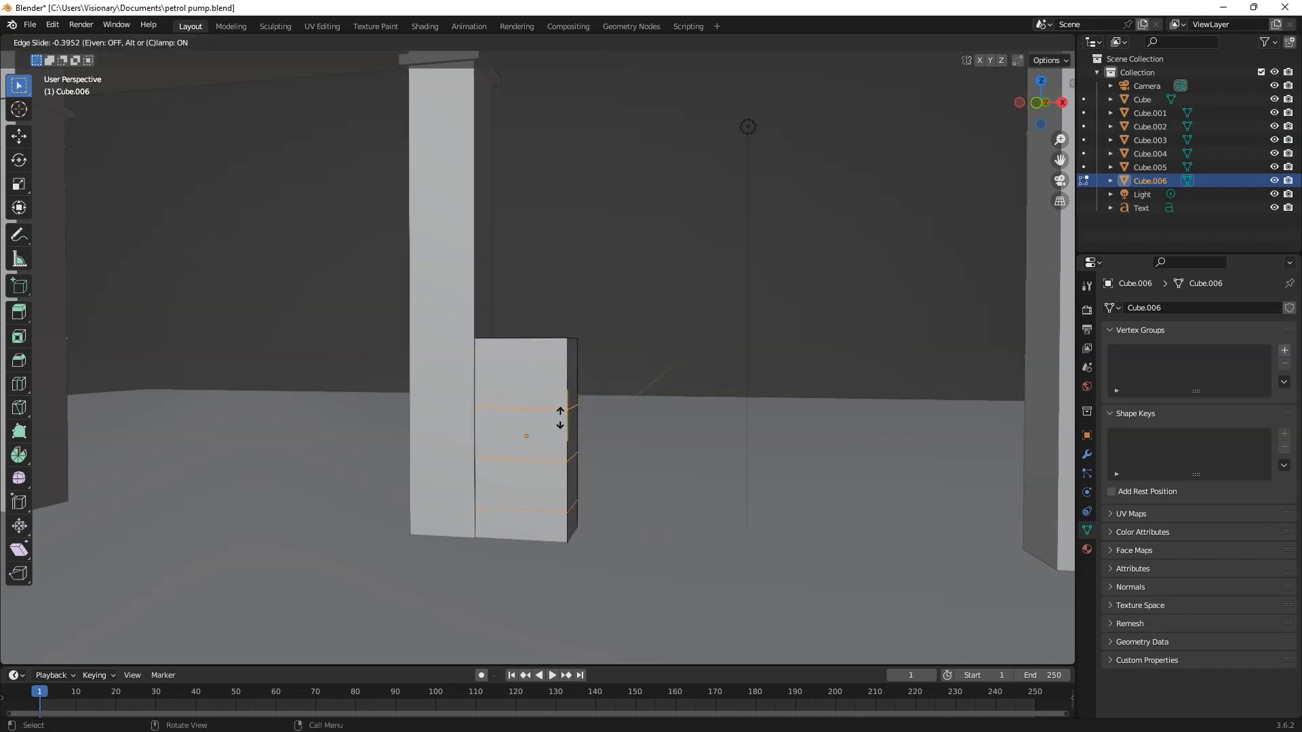
click(561, 422)
key(Tab)
key(Tab)
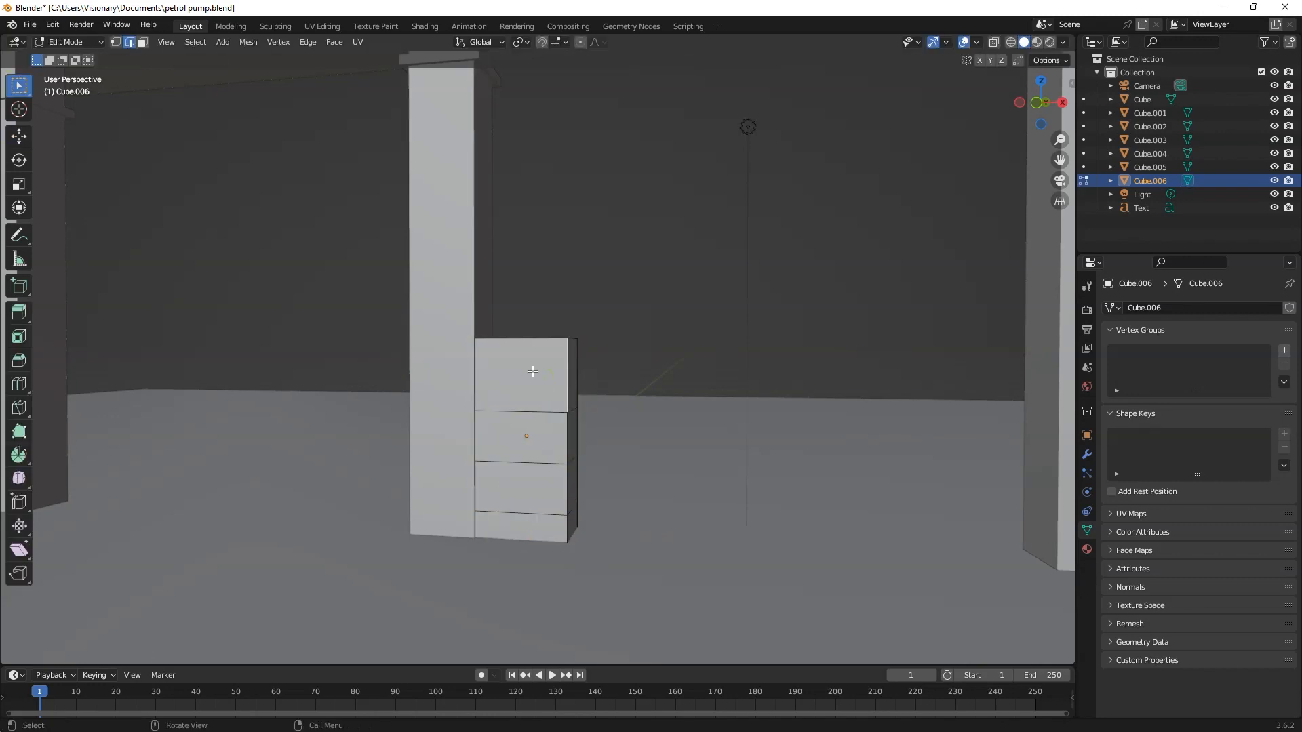
Step: Inset the uppermost front face of the pump body by about 0.154 m
key(3)
click(532, 373)
middle_drag(532, 374, 521, 404)
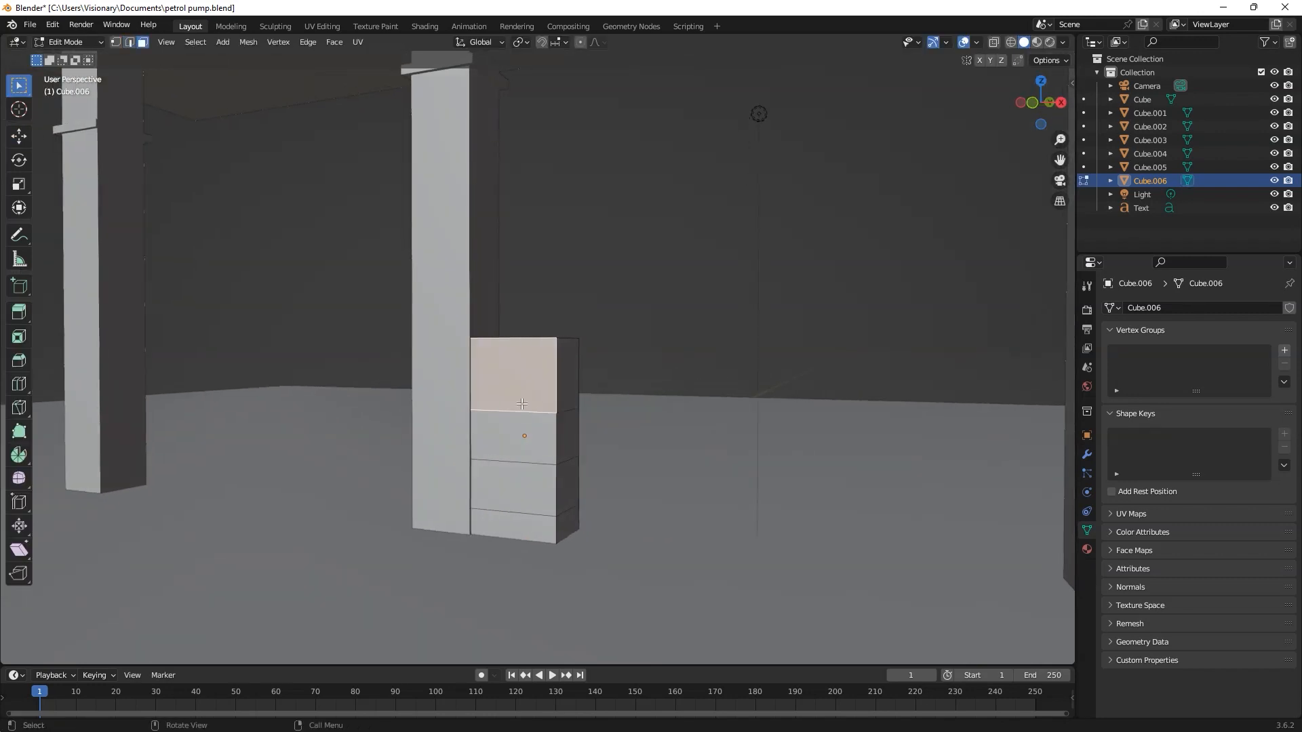
key(i)
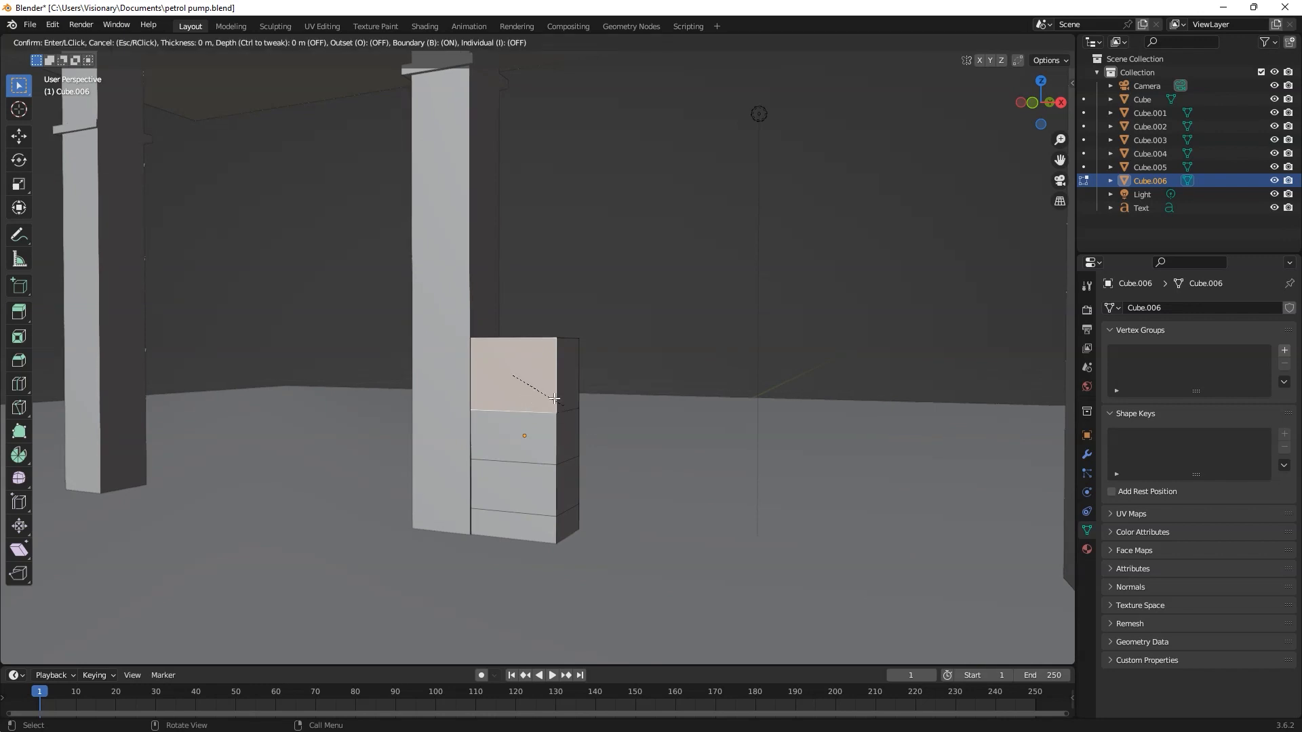
click(515, 373)
key(ctrl+z)
key(i)
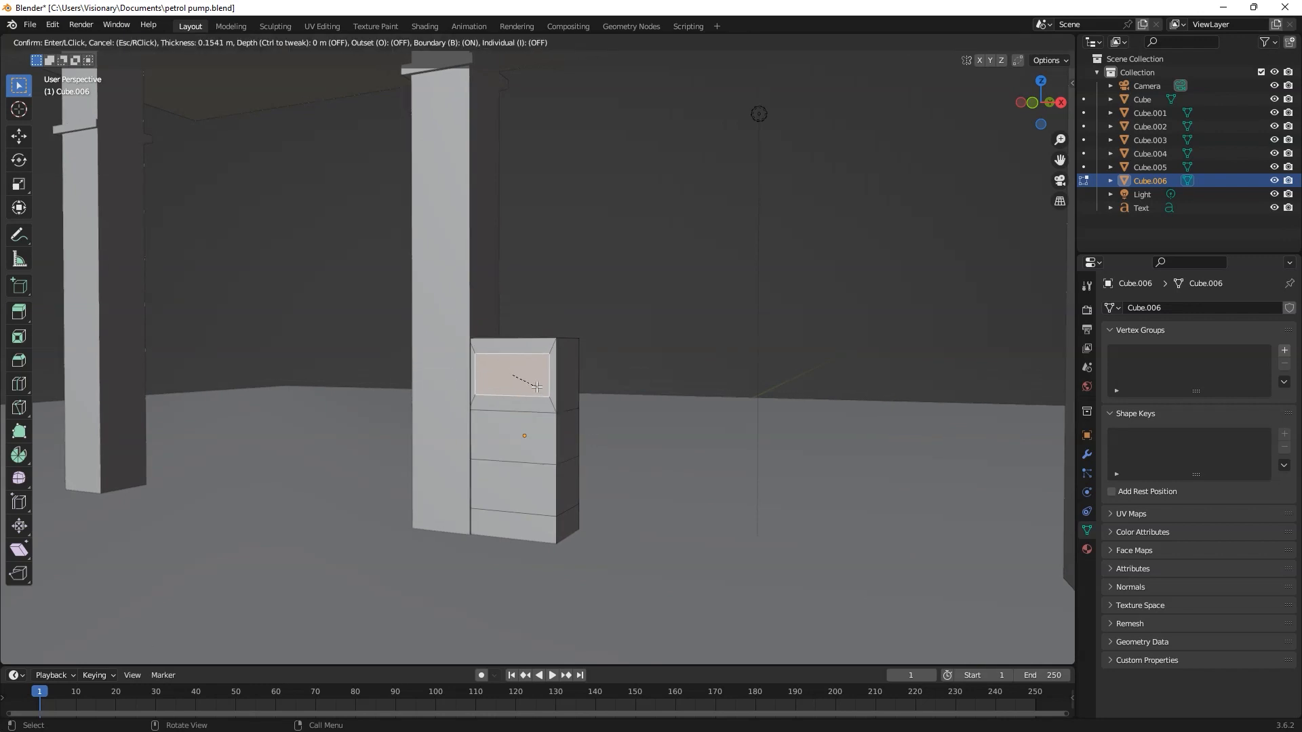
click(536, 386)
Step: Extrude the inset face about 0.088 m inward to form a recessed display
middle_drag(536, 386, 490, 391)
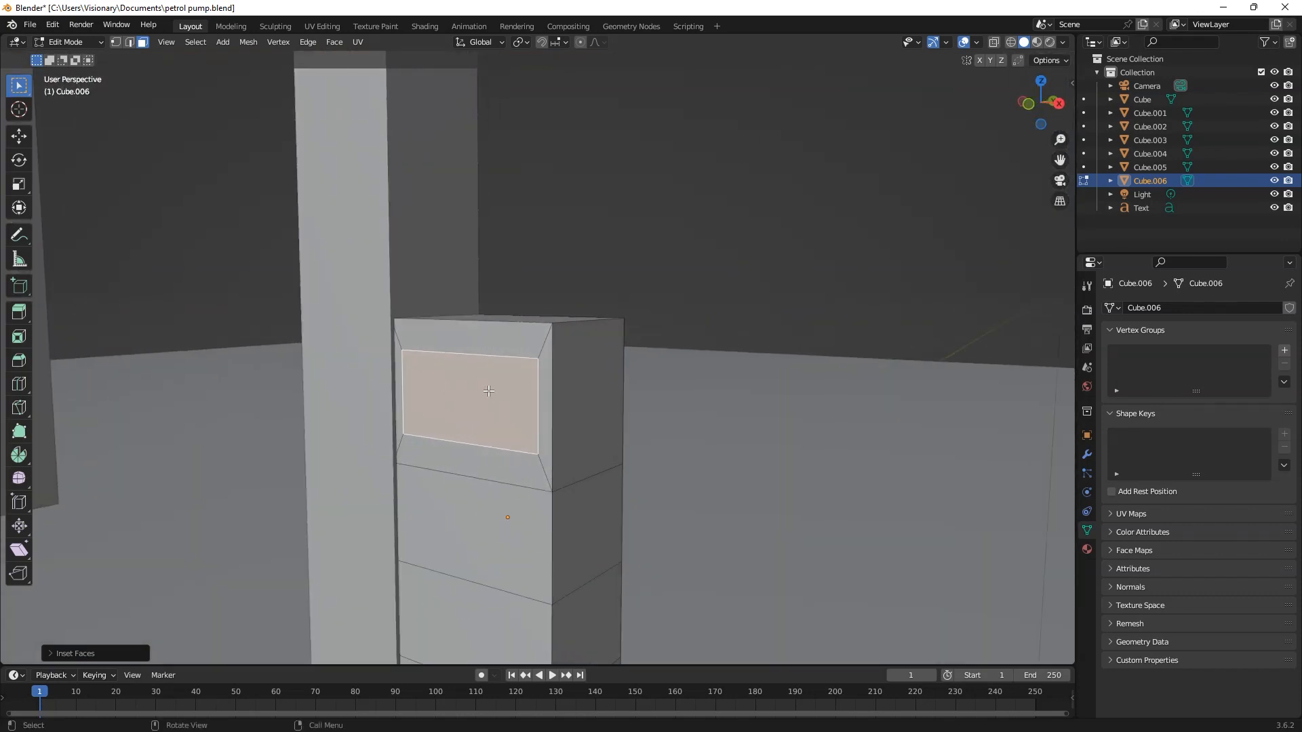
key(e)
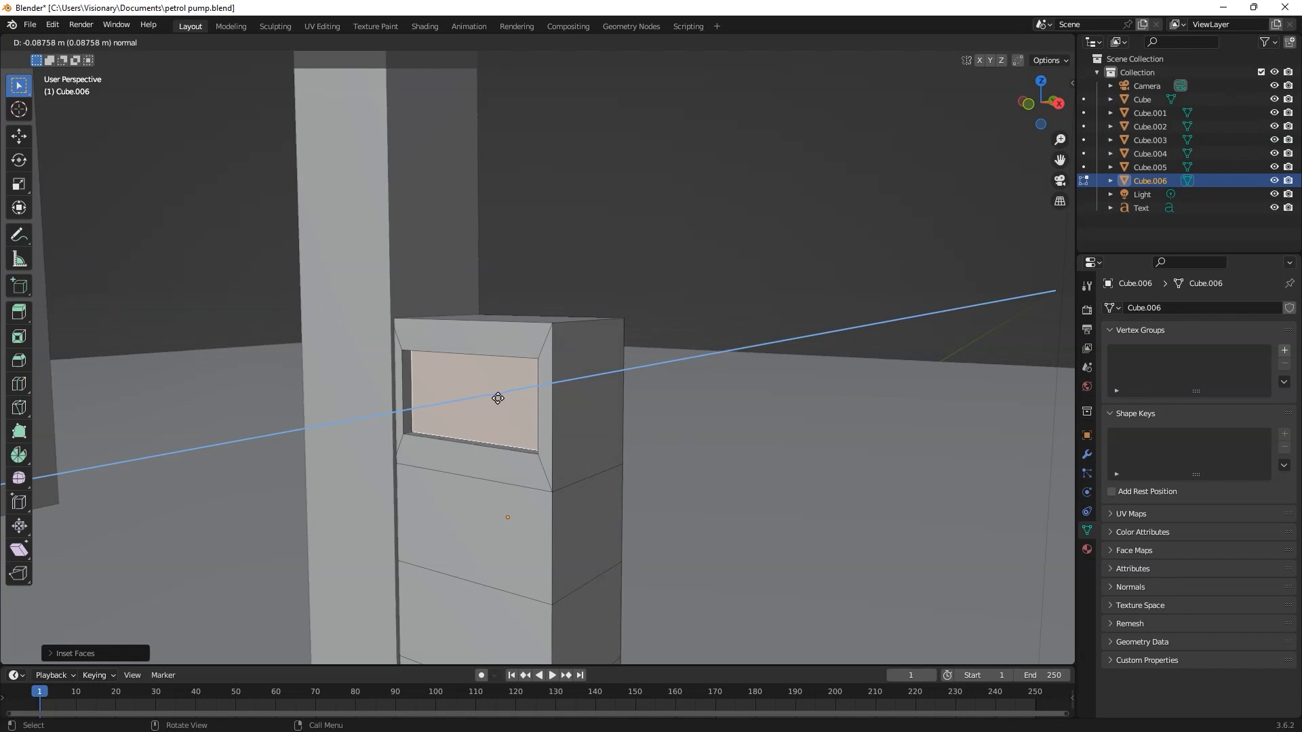
click(498, 398)
Step: Select the ring of faces just below the display and scale it inward to give the pump a narrow waist
alt+click(562, 535)
middle_drag(564, 535, 571, 477)
key(s)
click(637, 517)
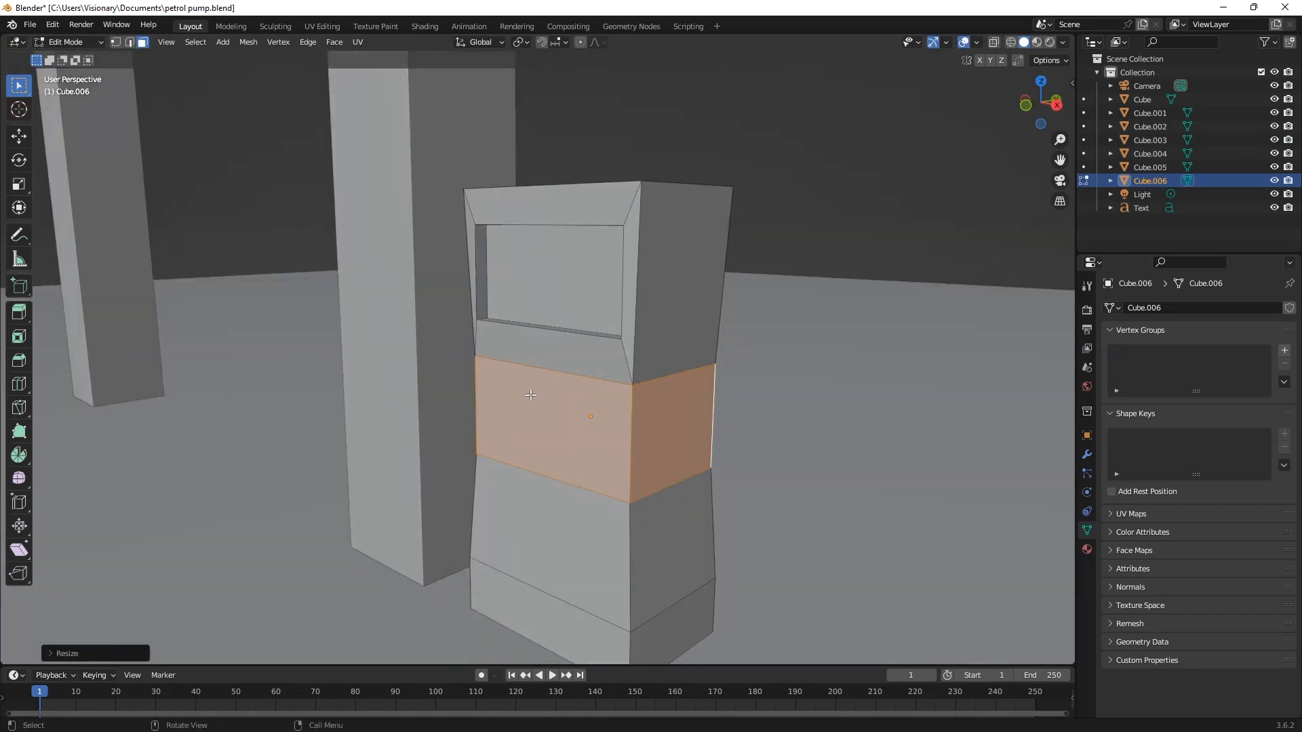
Step: Duplicate the finished pump and move the copy to the opposite side of the middle pillar
click(19, 135)
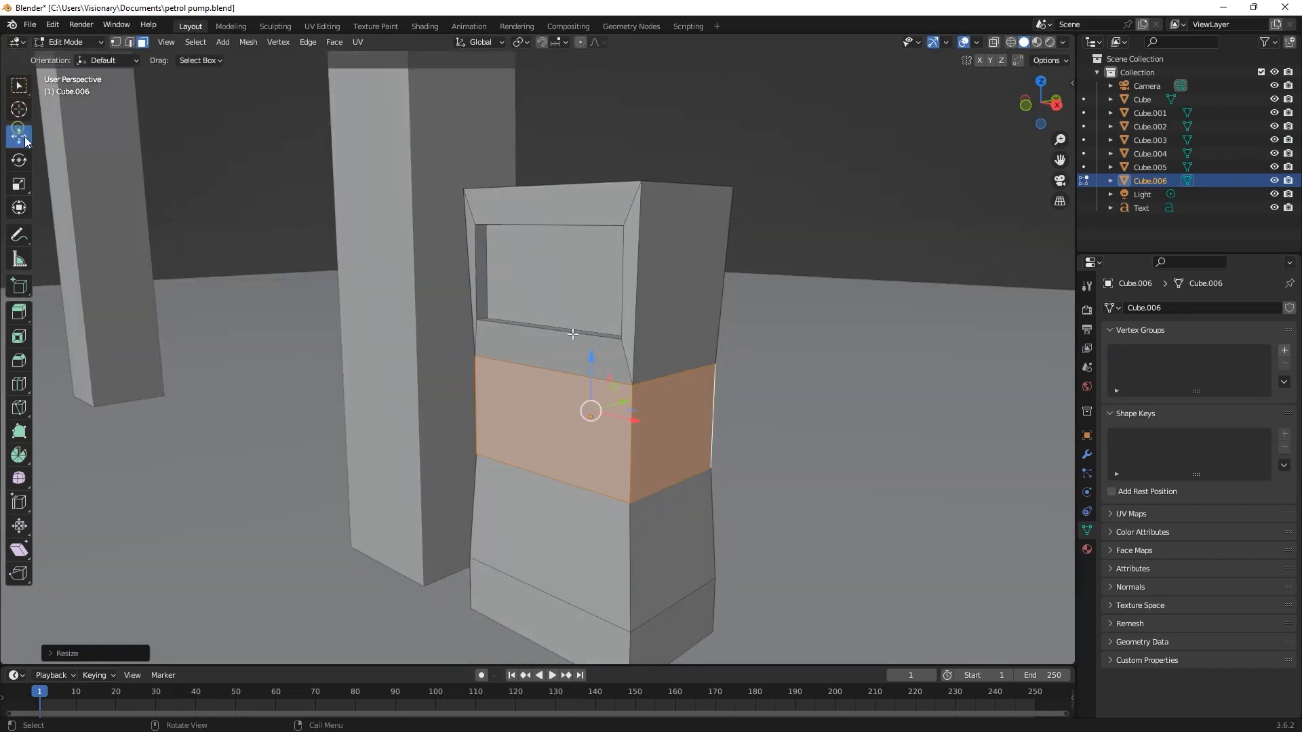
middle_drag(651, 460, 700, 456)
drag(666, 397, 421, 390)
scroll(613, 417, down, 2)
key(shift+d)
scroll(427, 379, down, 4)
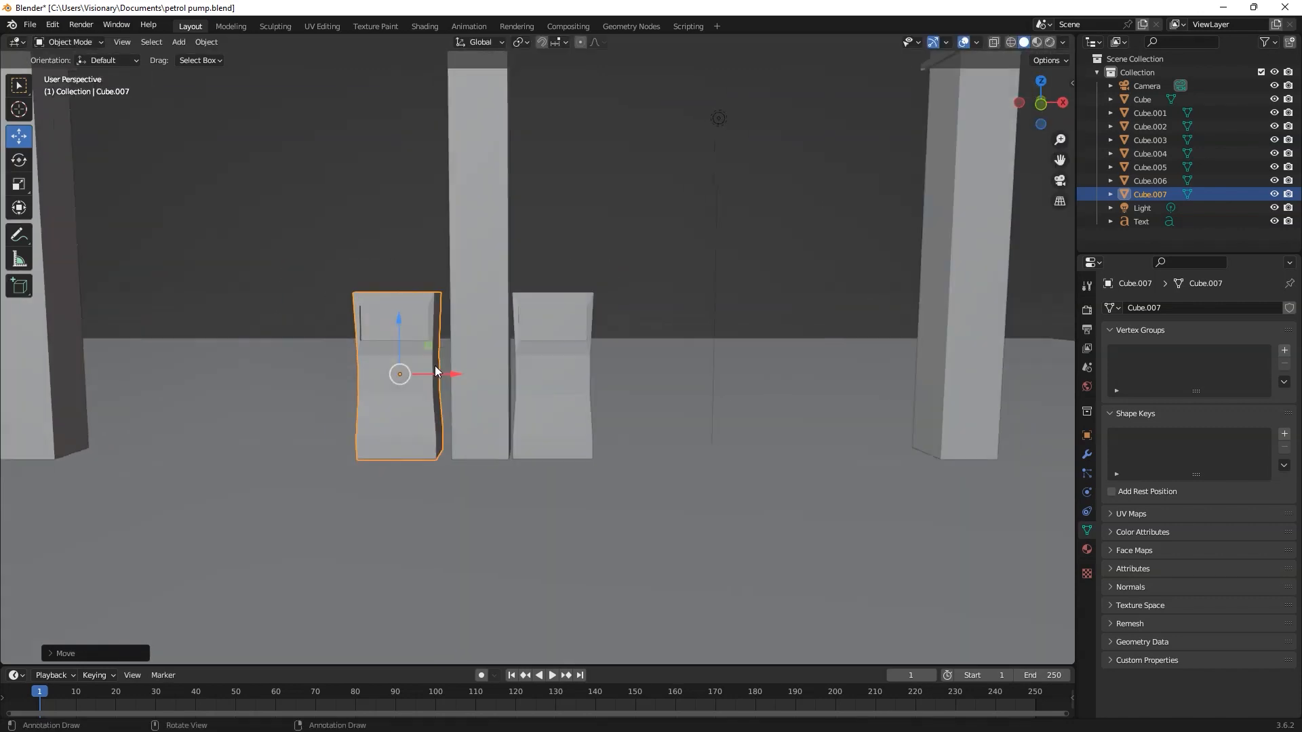
Step: Copy the pumps to both sides of the two outer pillars and save the file
shift+click(546, 392)
key(shift+d)
drag(561, 369, 306, 390)
middle_drag(331, 425, 365, 435)
drag(291, 384, 294, 385)
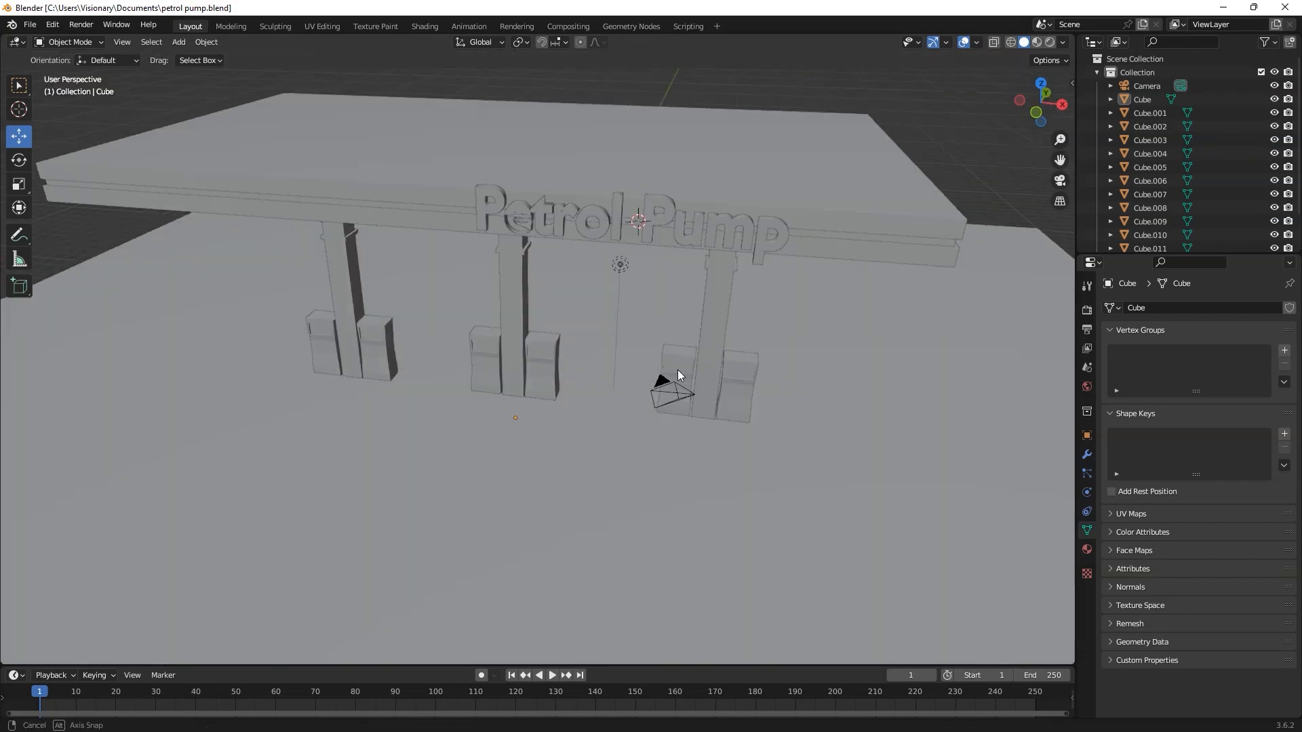
middle_drag(674, 377, 685, 419)
scroll(685, 419, up, 2)
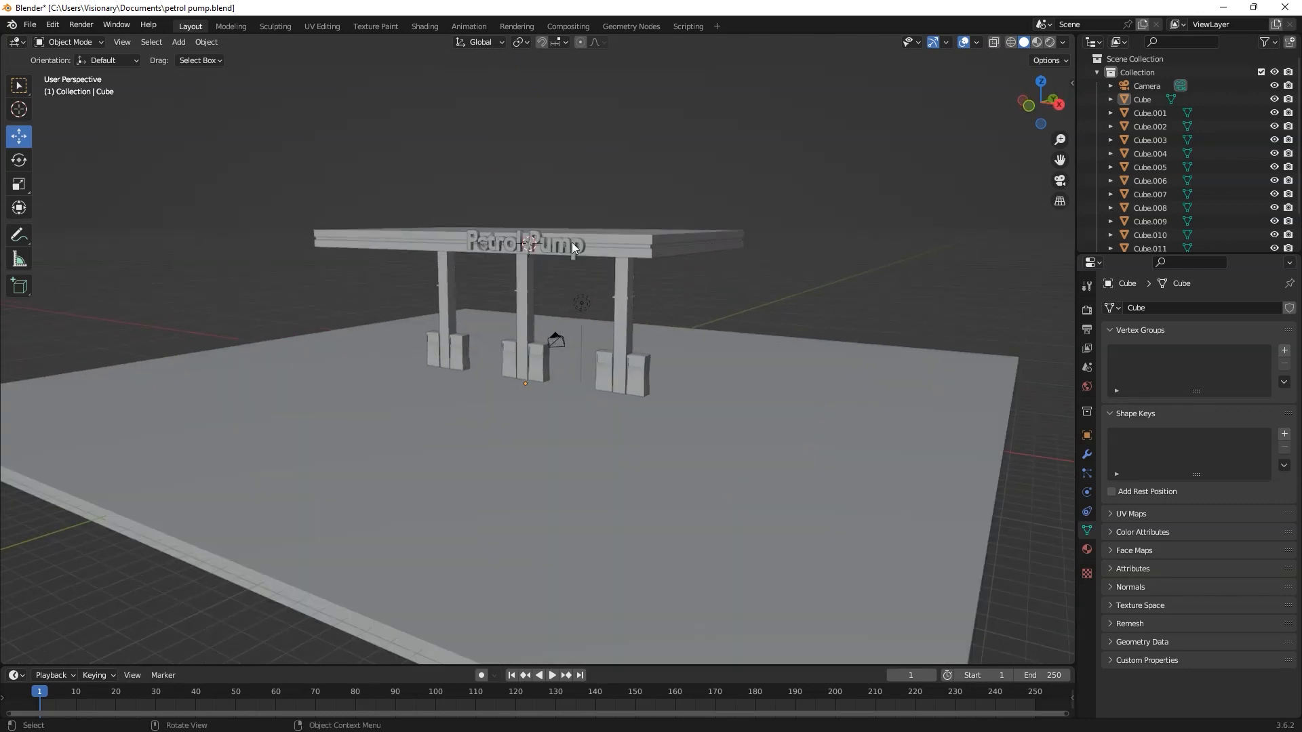
key(ctrl+s)
Step: Duplicate the floor slab and move the copy along Y toward the slab's edge
middle_drag(591, 381, 620, 437)
click(579, 445)
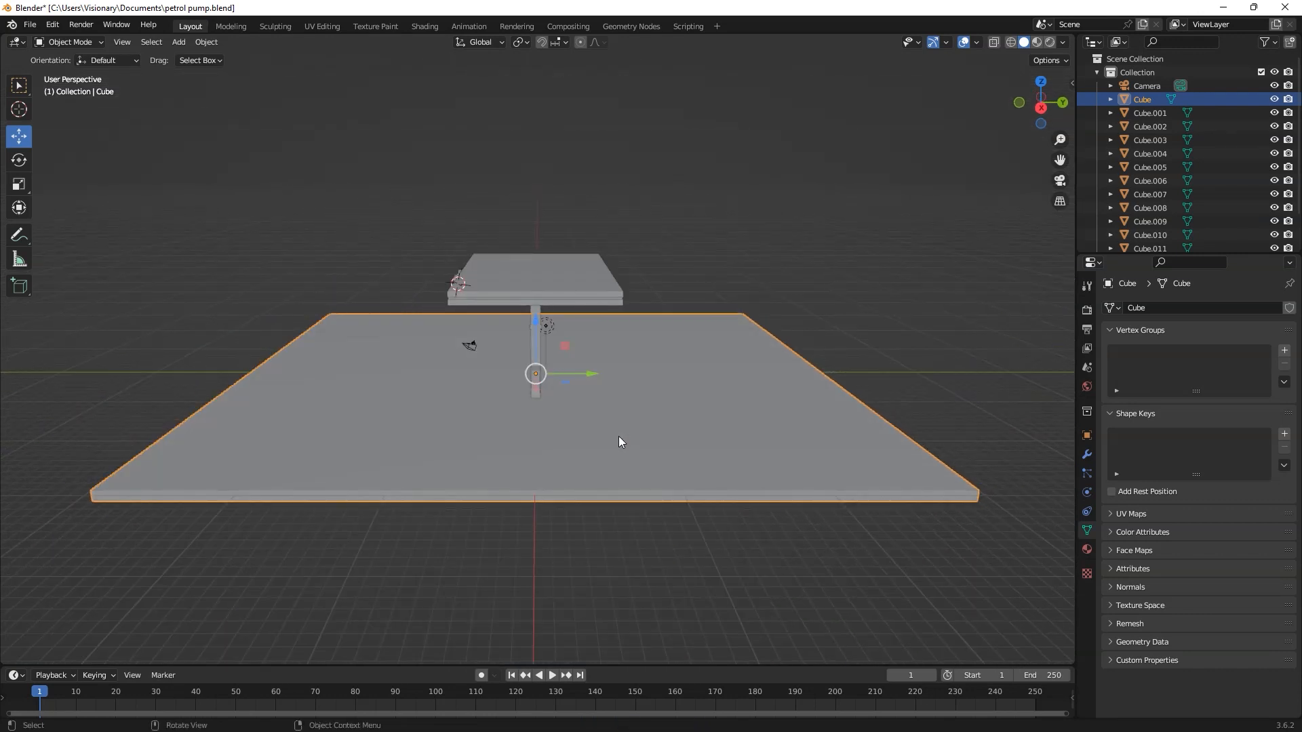
key(shift+d)
key(Escape)
drag(574, 367, 820, 380)
Step: Scale the slab copy down along Y into a narrow strip running the length of the floor slab
scroll(823, 393, down, 1)
scroll(826, 410, down, 1)
key(s)
key(y)
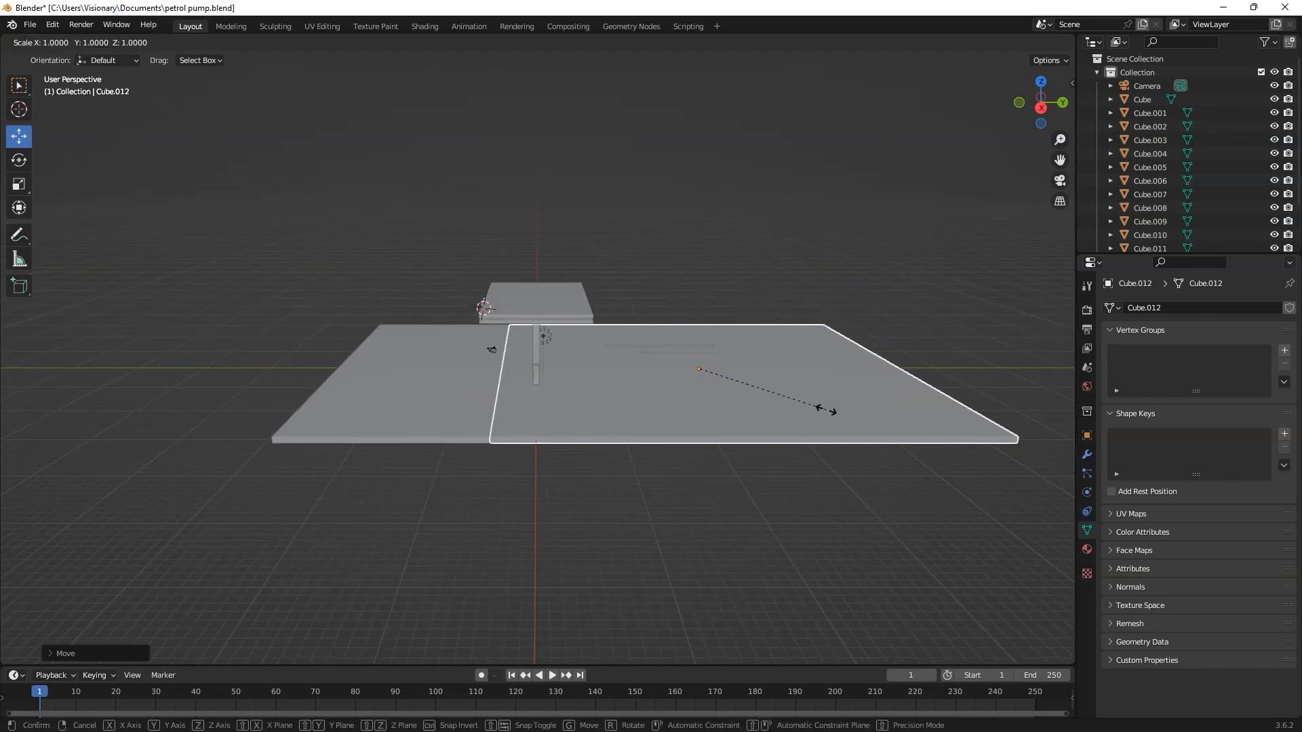
click(726, 400)
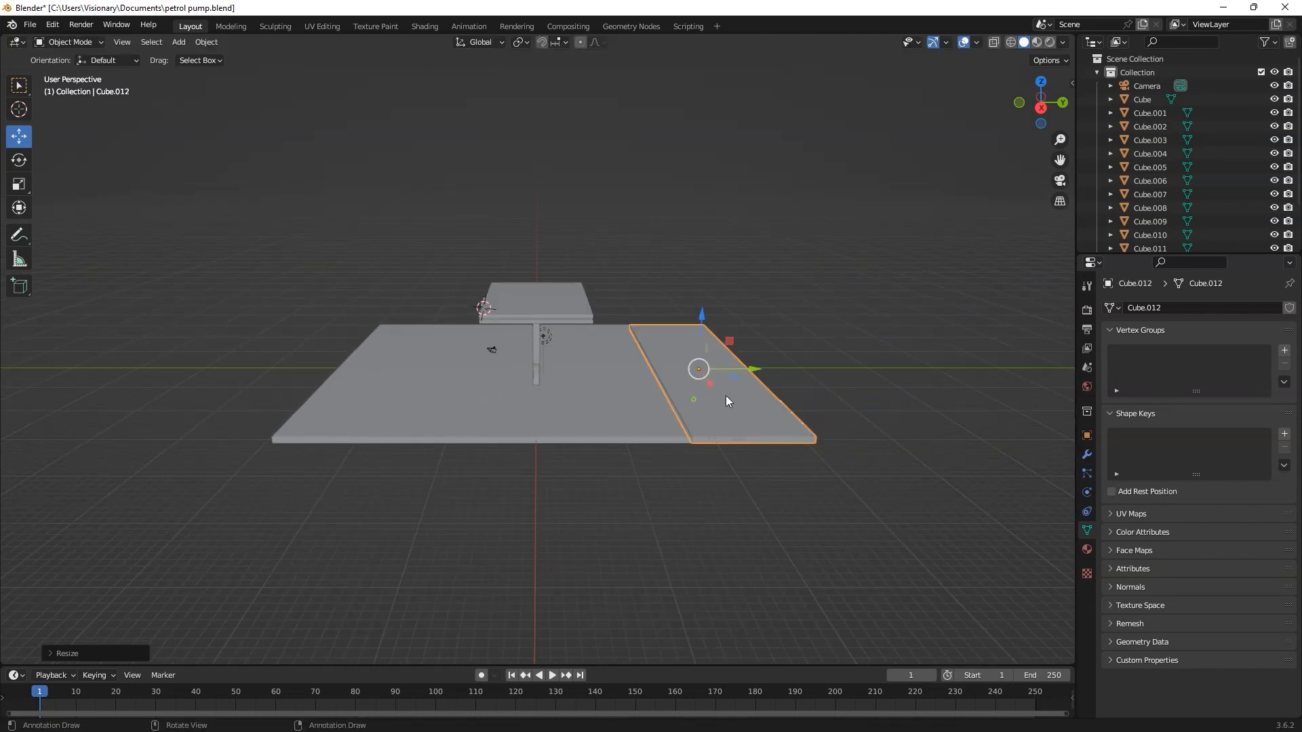
key(s)
key(y)
click(714, 385)
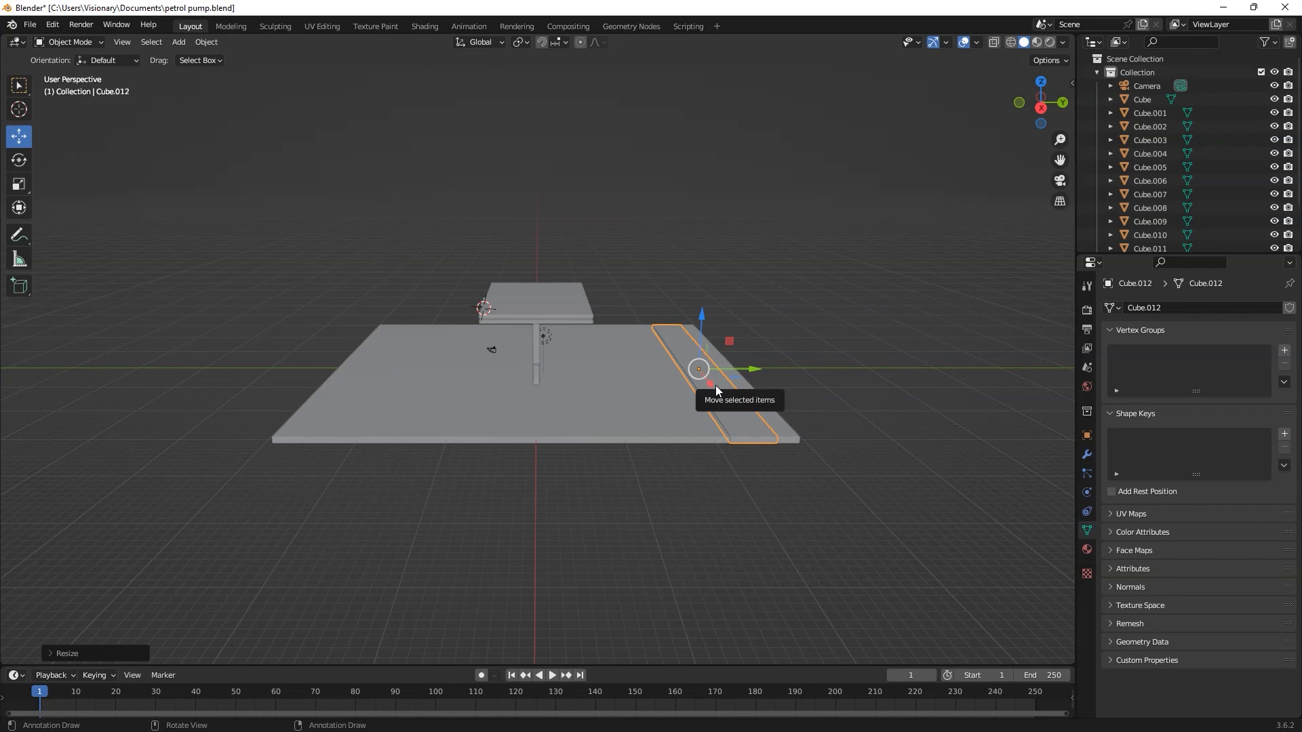
Step: Thicken the strip along Z into a raised kerb and move it to the slab's edge
key(s)
key(z)
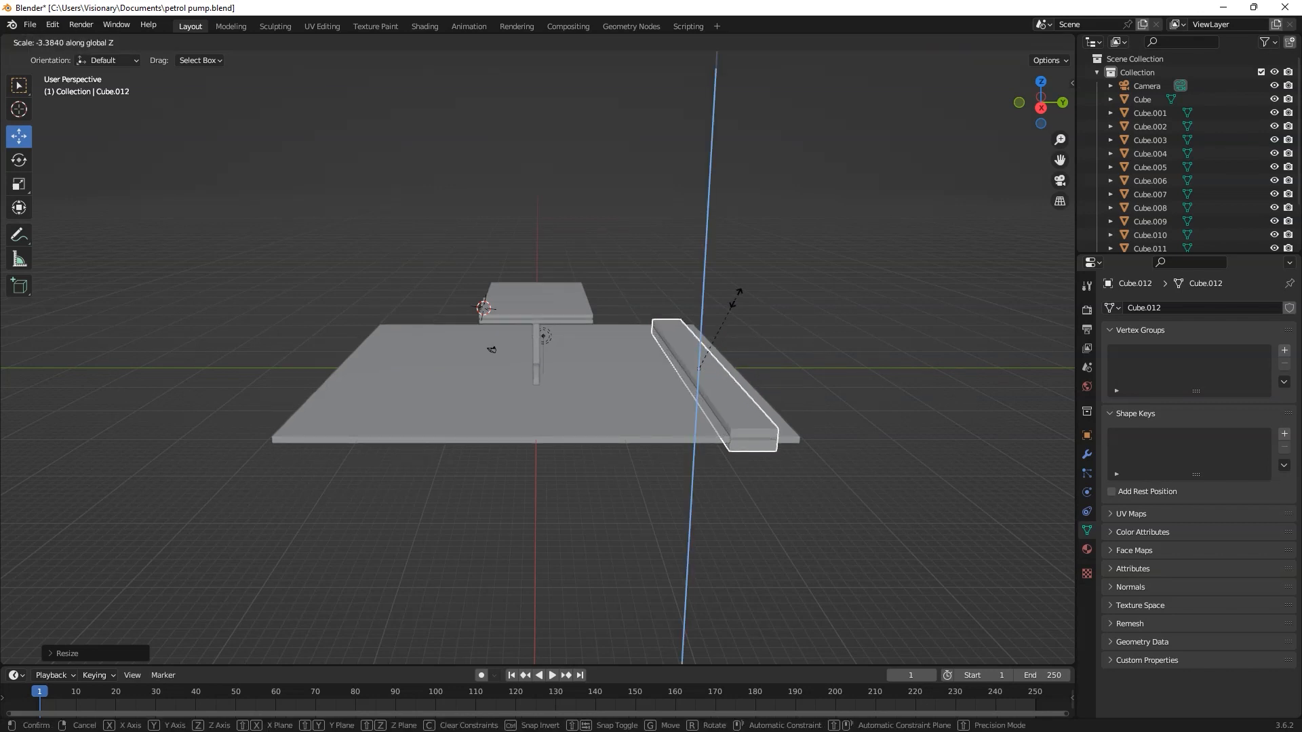
click(735, 297)
middle_drag(770, 379, 771, 415)
drag(753, 365, 775, 364)
middle_drag(772, 377, 803, 451)
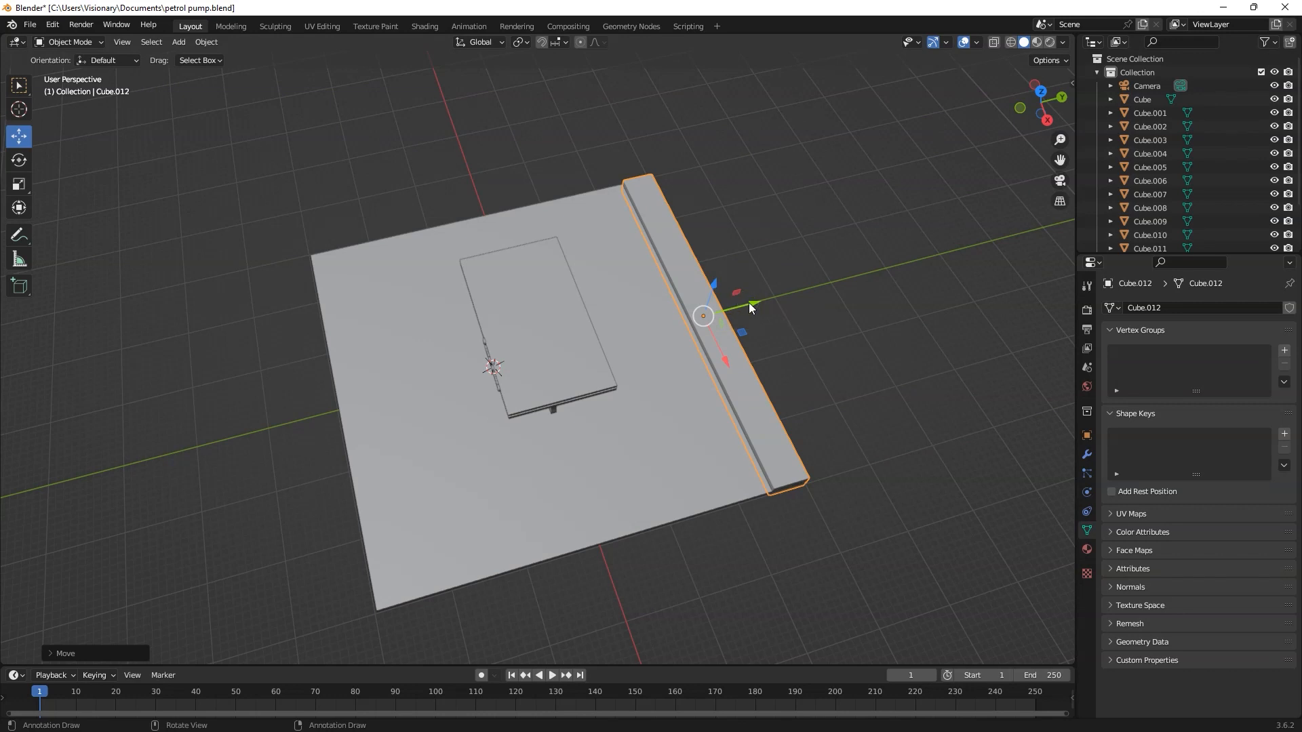
Step: Duplicate the kerb strip and move the copy along Y to the slab's opposite edge
click(748, 303)
click(720, 334)
key(shift+d)
drag(714, 296, 403, 366)
right_click(715, 293)
middle_drag(451, 400, 503, 331)
Step: Select both kerb strips, lower them along Z into the floor slab, and save the file
shift+click(756, 358)
scroll(651, 407, up, 3)
middle_drag(651, 414, 563, 298)
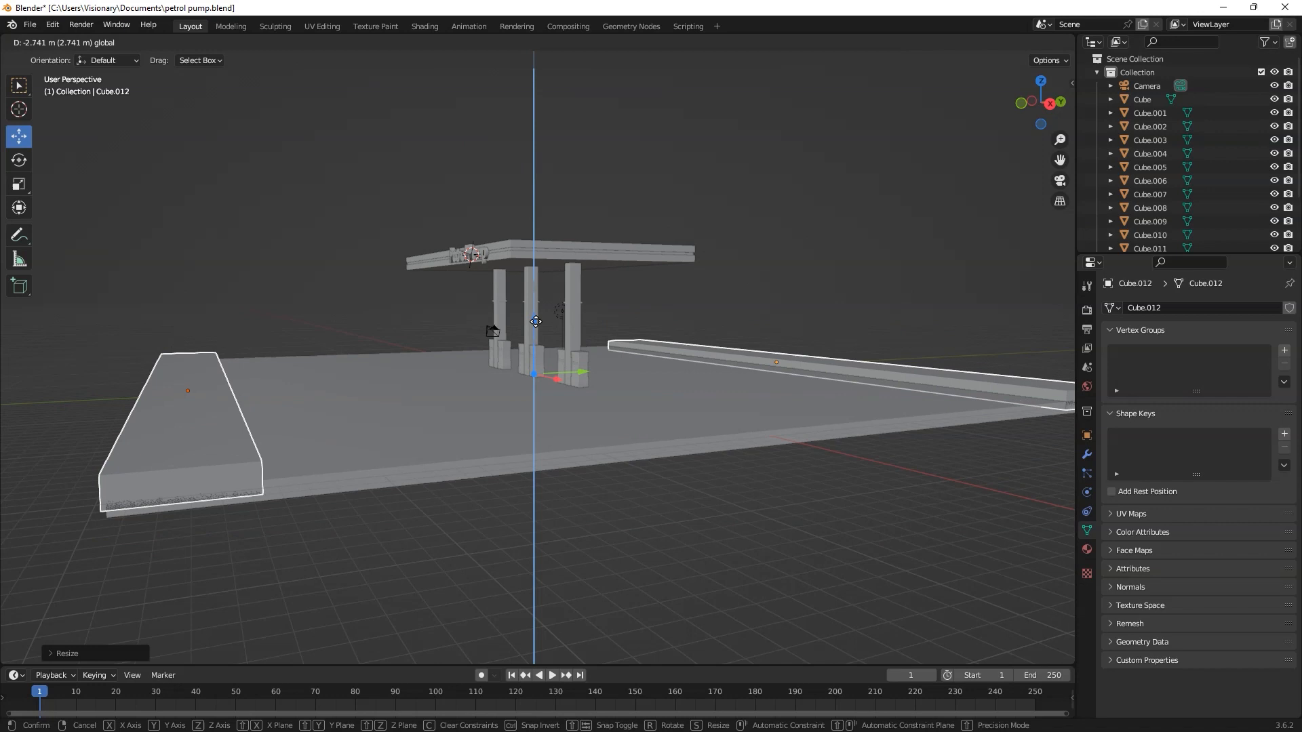
scroll(554, 294, up, 5)
key(ctrl+s)
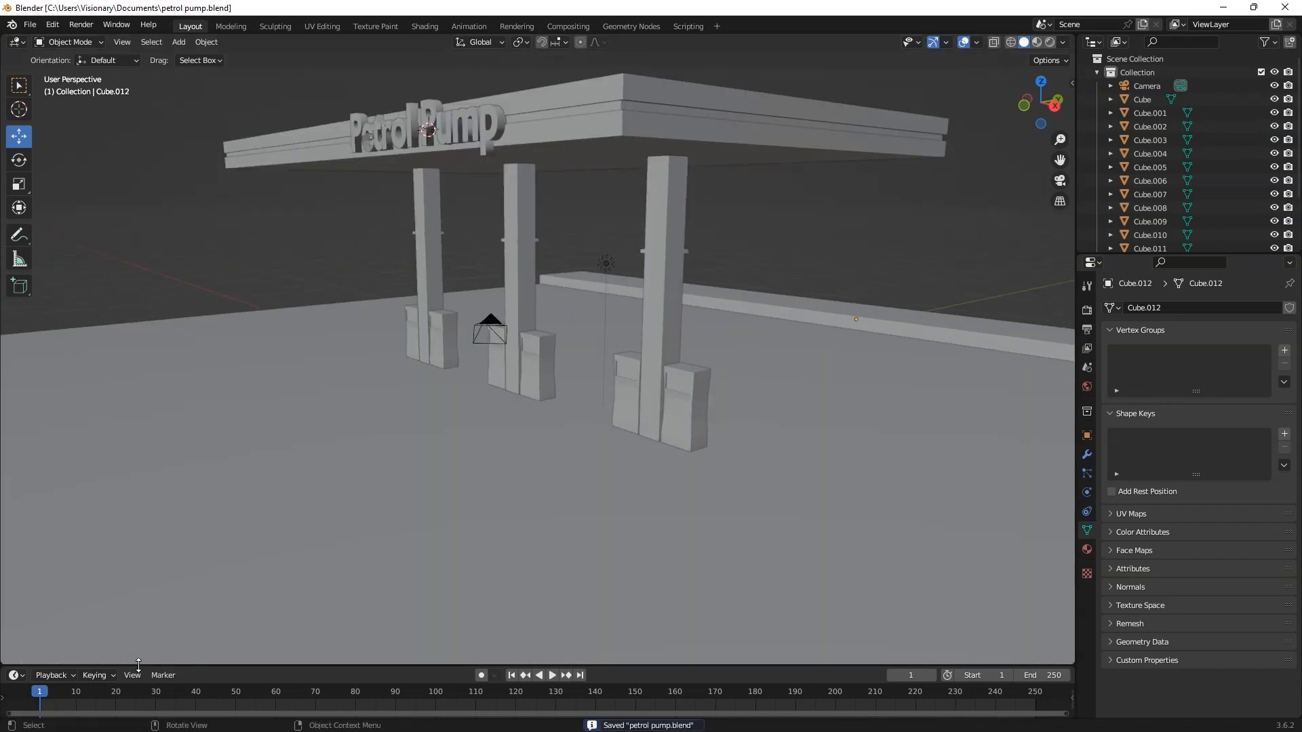
Step: Enlarge the timeline area and switch it to the Shader Editor, showing the material's nodes with the whole station in view
drag(139, 666, 5, 504)
click(15, 512)
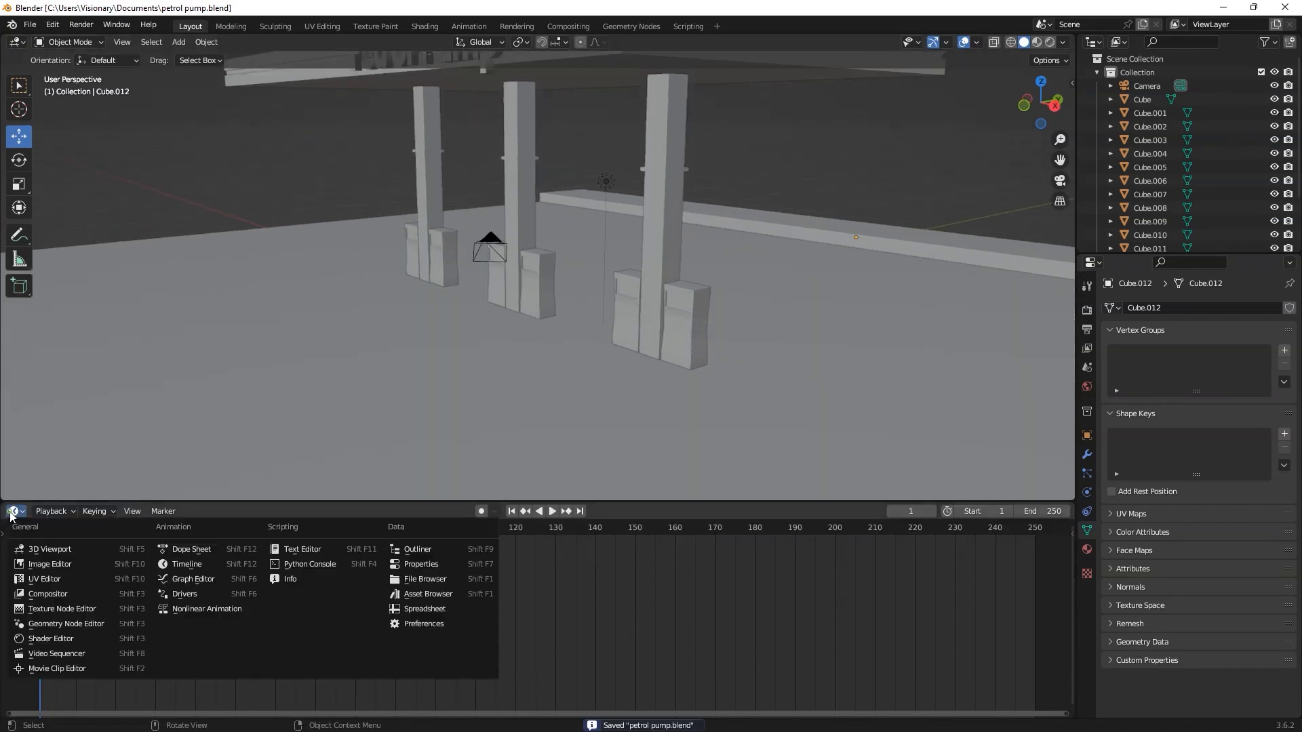
click(109, 639)
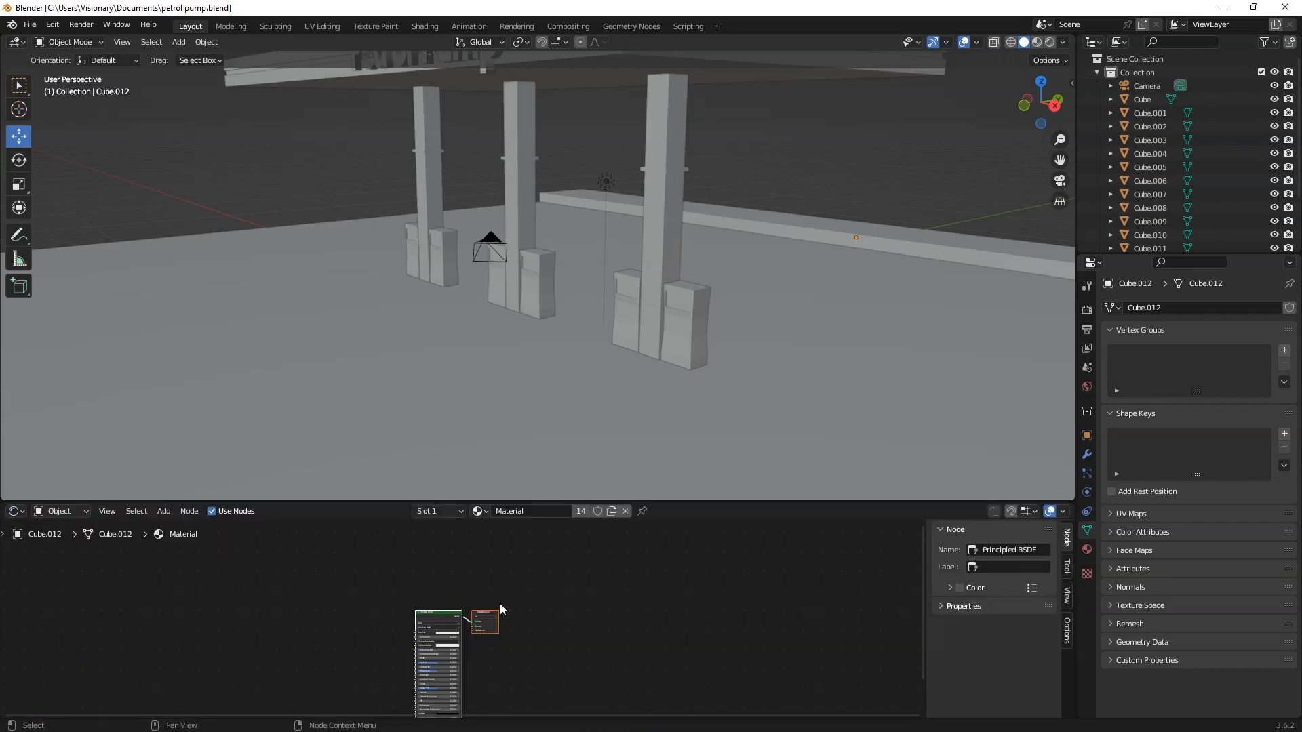
scroll(529, 585, up, 4)
scroll(535, 494, down, 2)
scroll(627, 349, down, 2)
shift+middle_drag(643, 319, 536, 330)
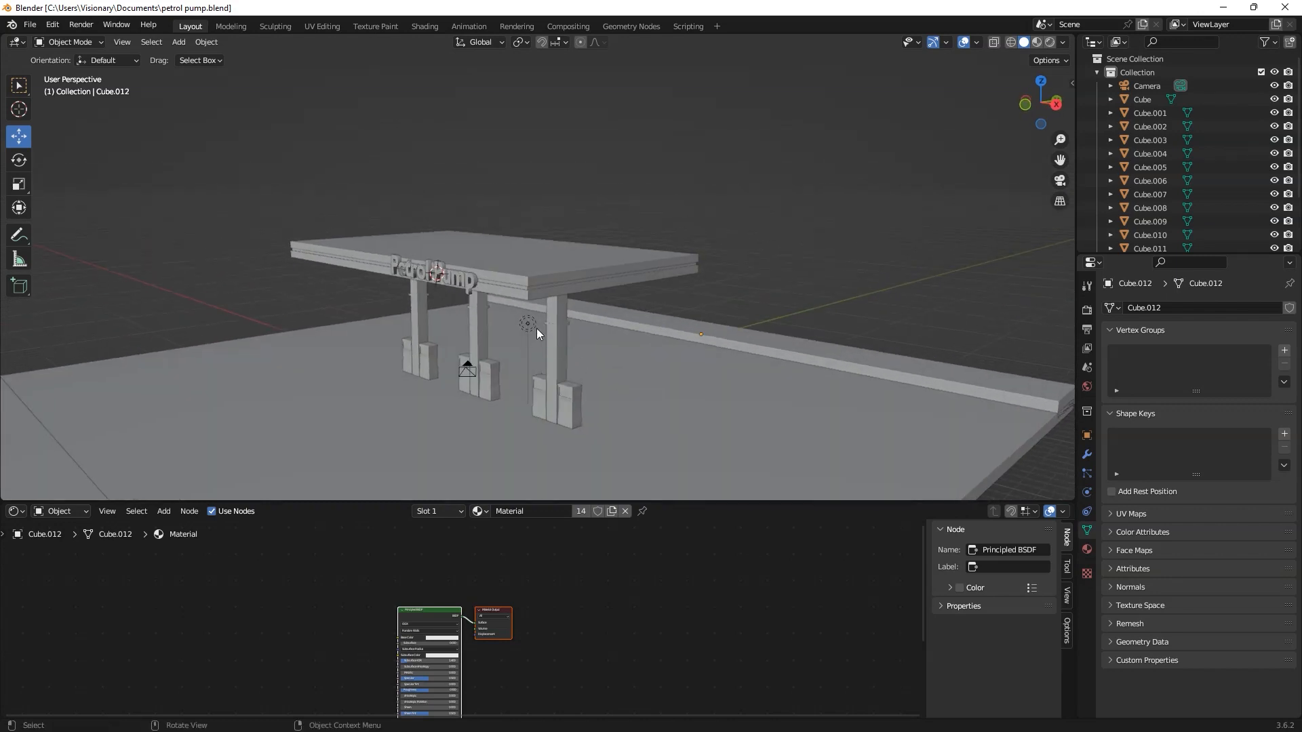
Step: Move the point light along Y out from the canopy and raise it along Z above the station
click(536, 329)
middle_drag(601, 367, 609, 406)
key(g)
key(y)
drag(664, 323, 733, 327)
drag(679, 253, 683, 171)
middle_drag(610, 396, 478, 389)
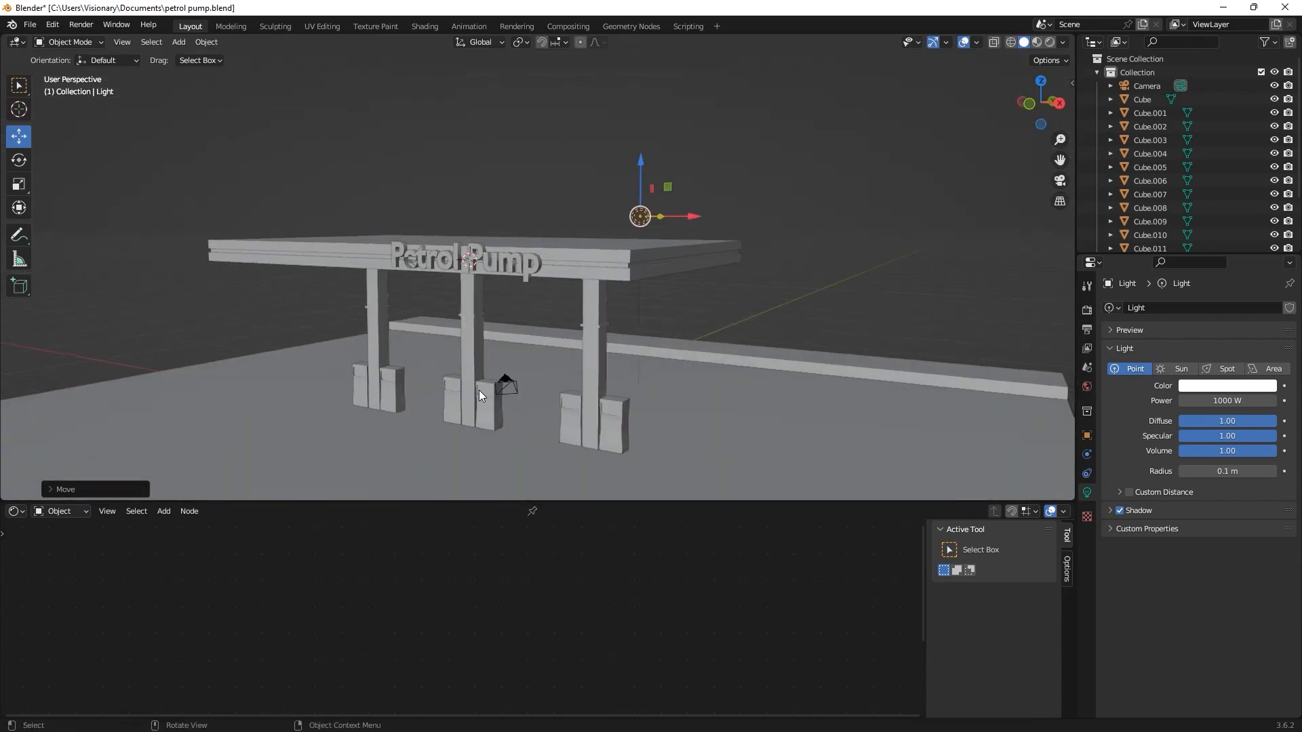
Step: Set the scene's render engine to Eevee and switch the viewport to rendered shading
click(508, 272)
middle_drag(510, 277, 492, 322)
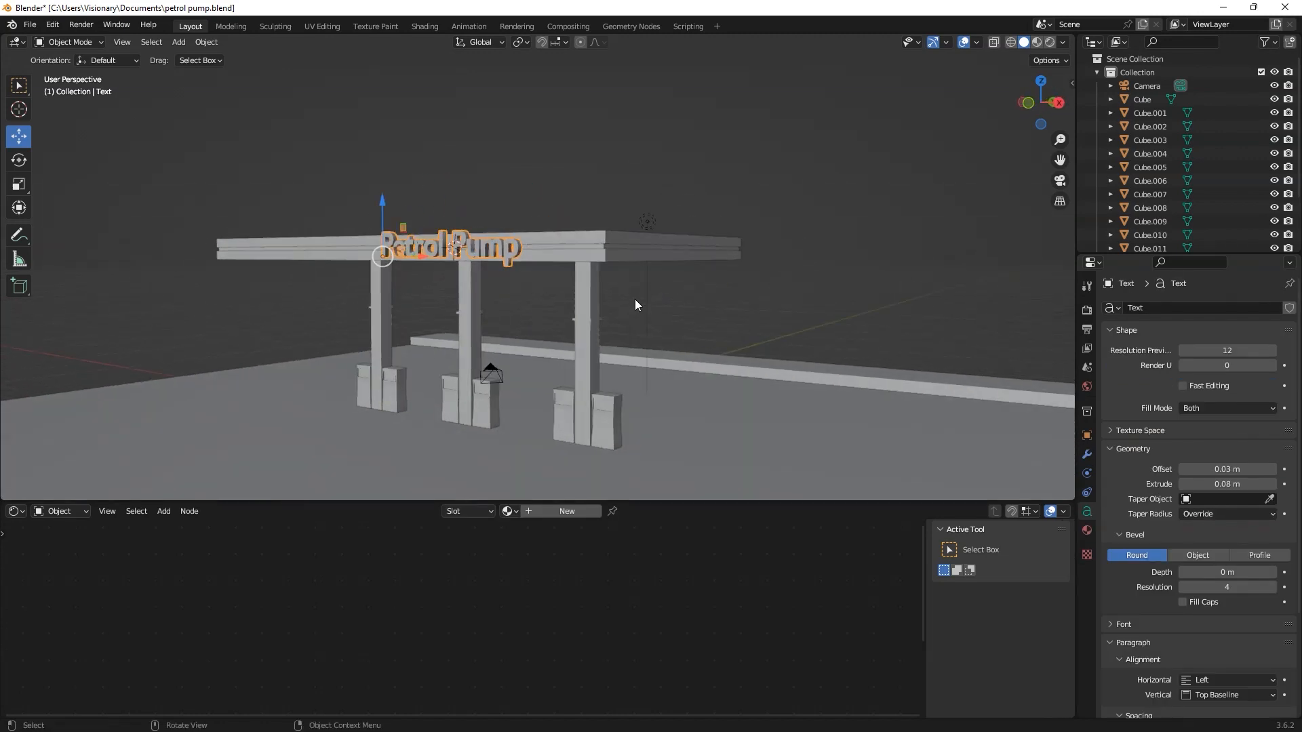
click(1087, 311)
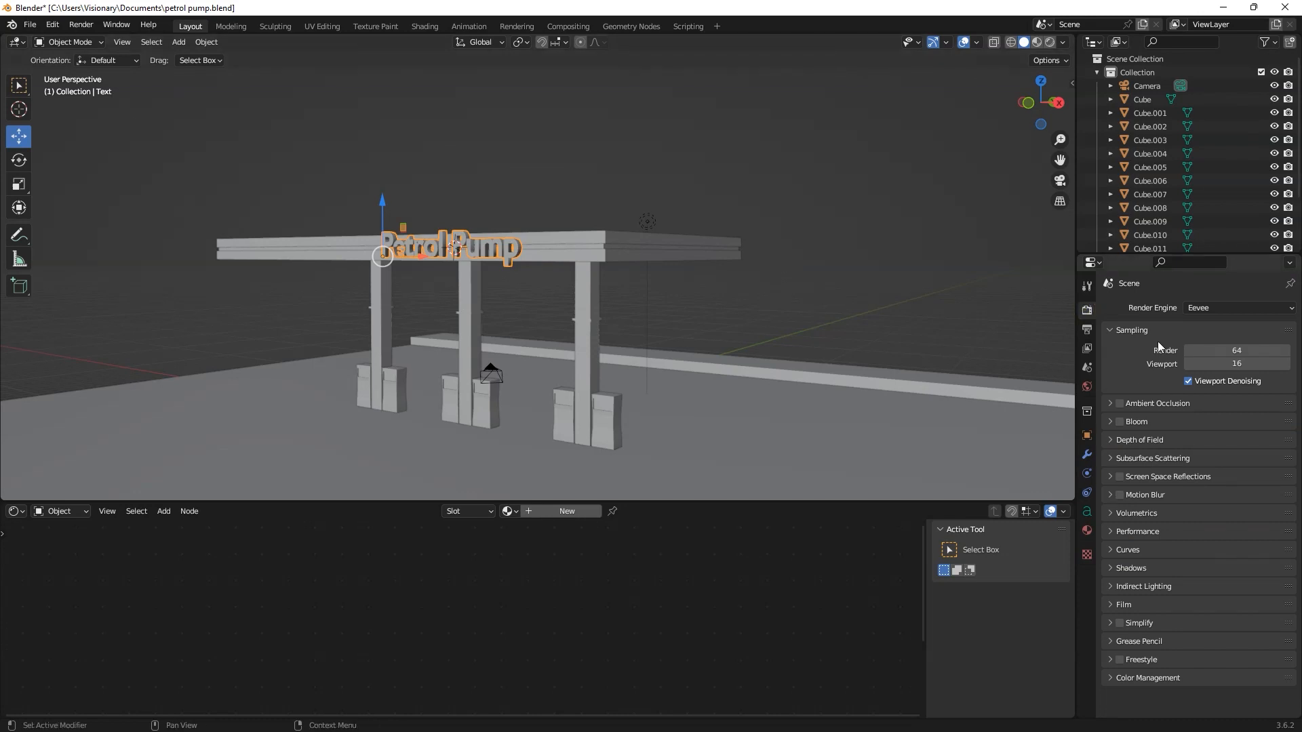
click(1201, 308)
click(1215, 323)
middle_drag(702, 315, 485, 348)
key(z)
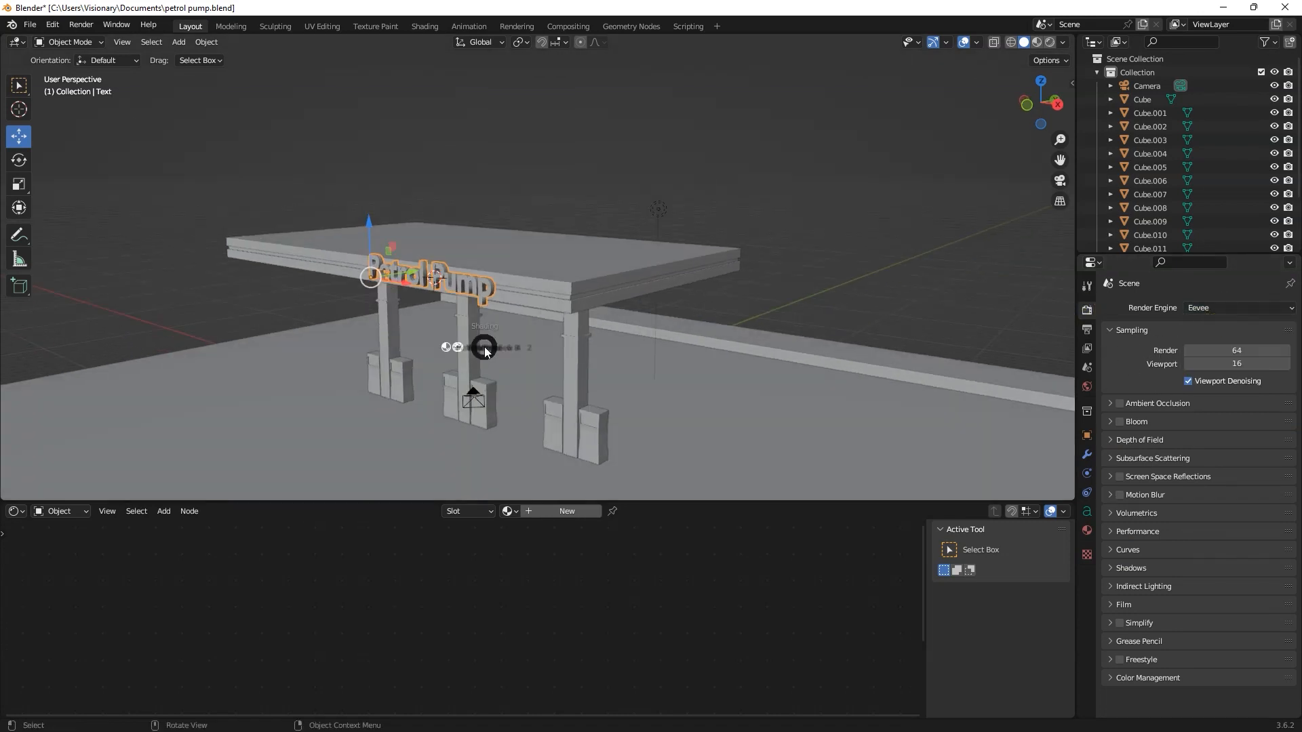
click(478, 269)
Step: Set the point light's power to 10000 W
mouse_move(570, 244)
middle_down()
mouse_move(733, 300)
mouse_move(636, 337)
mouse_move(765, 321)
mouse_move(699, 322)
middle_up()
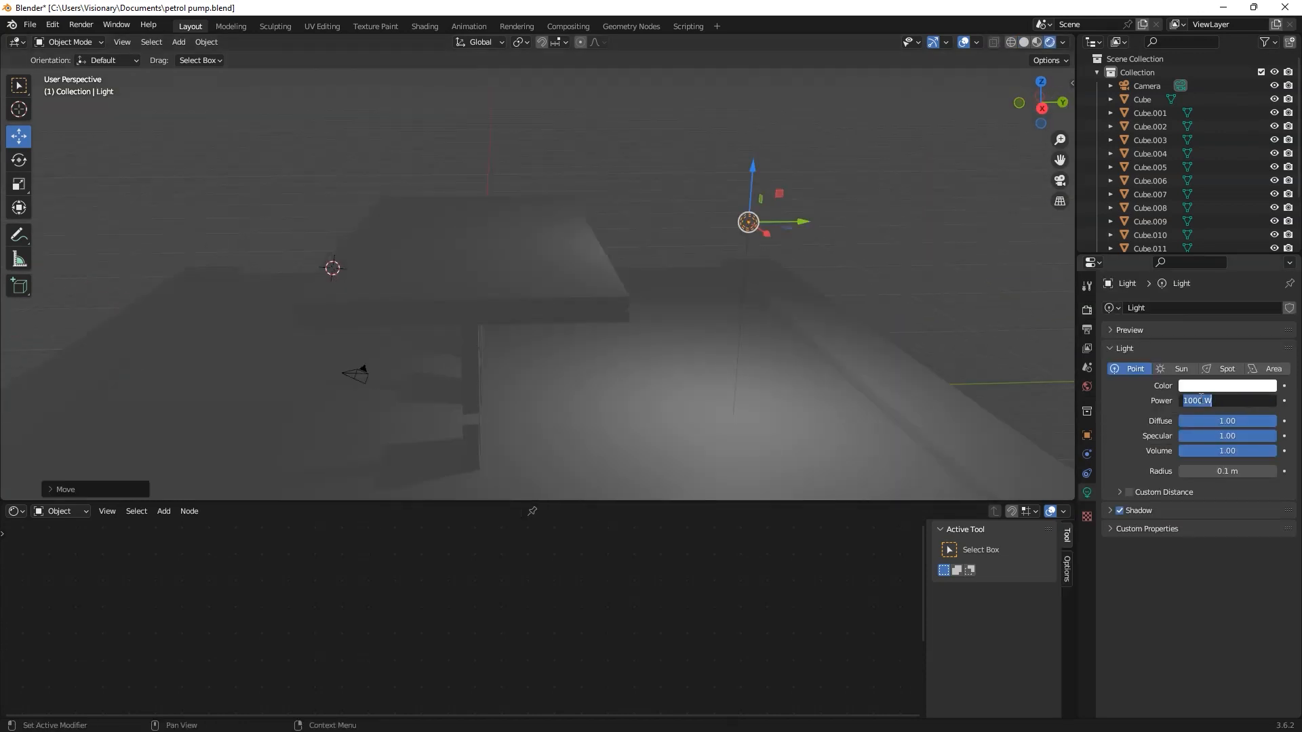
click(1202, 400)
text(0)
key(Return)
Step: Raise the point light higher along Z and move it out in front of the canopy sign
mouse_move(764, 360)
middle_down()
mouse_move(897, 335)
mouse_move(751, 369)
middle_up()
drag(756, 185, 767, 94)
scroll(785, 249, down, 3)
drag(711, 205, 389, 88)
scroll(420, 181, down, 3)
middle_drag(442, 225, 601, 267)
scroll(541, 282, up, 9)
Step: Delete the Principled BSDF node from the Petrol Pump sign's material and move its Material Output node aside
click(626, 259)
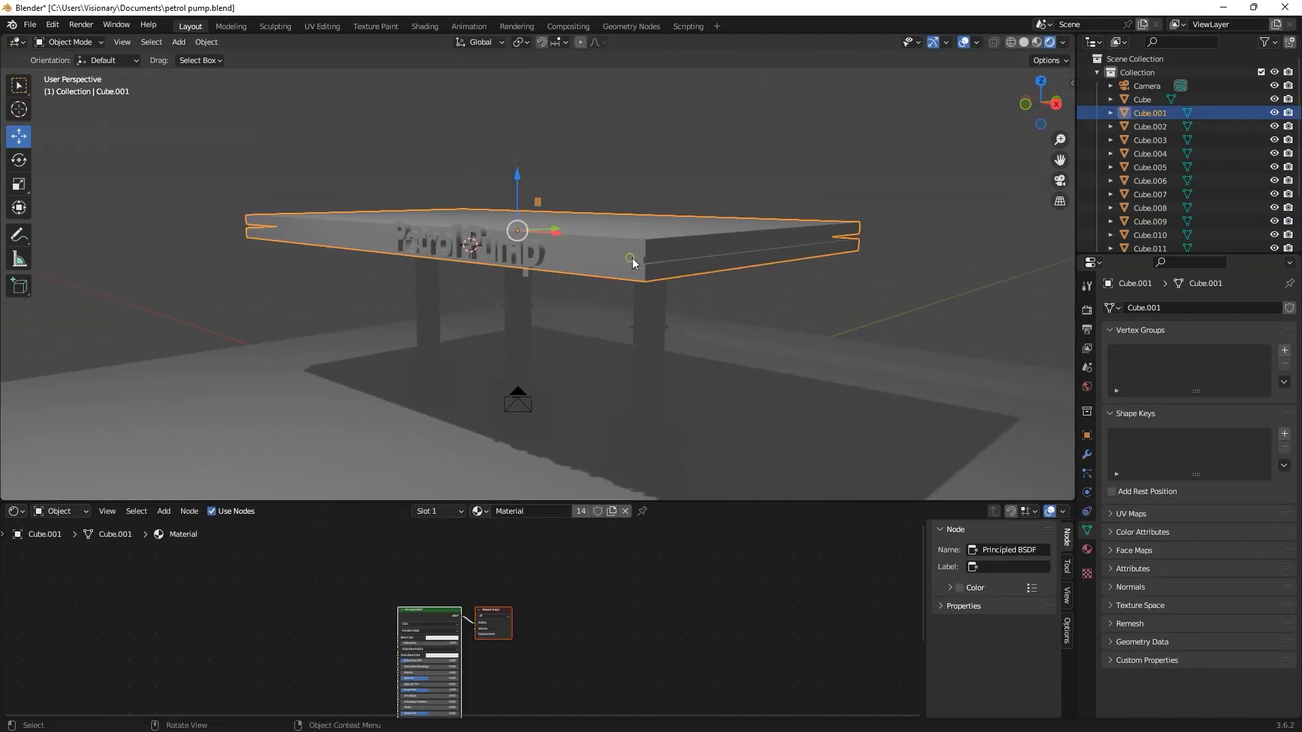
click(707, 134)
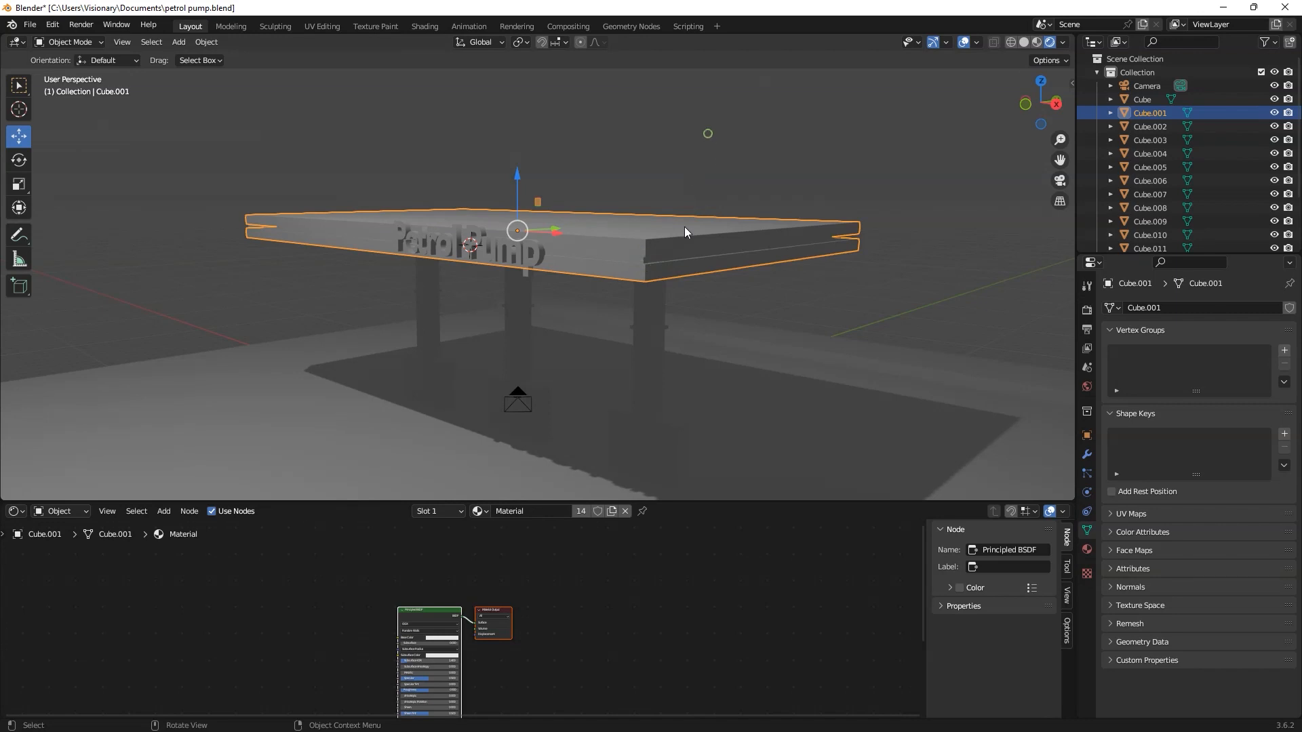
click(531, 254)
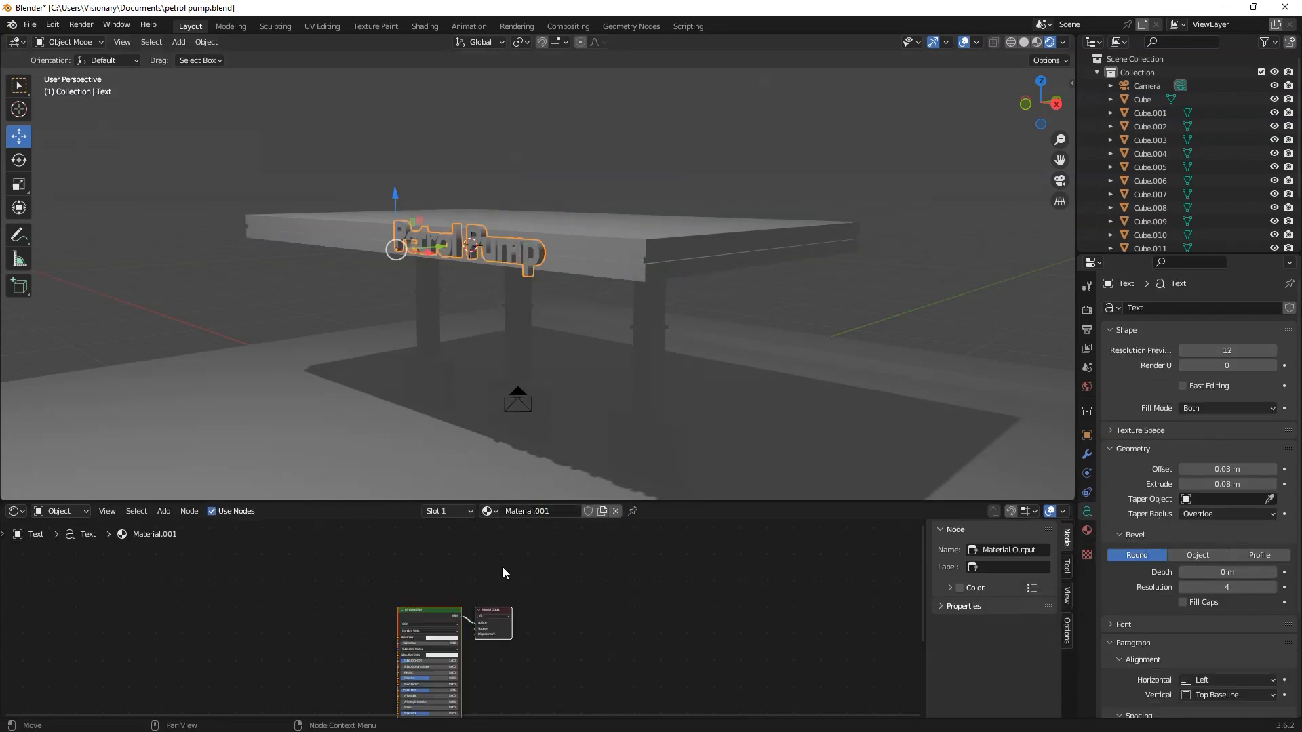
scroll(463, 618, up, 1)
click(435, 608)
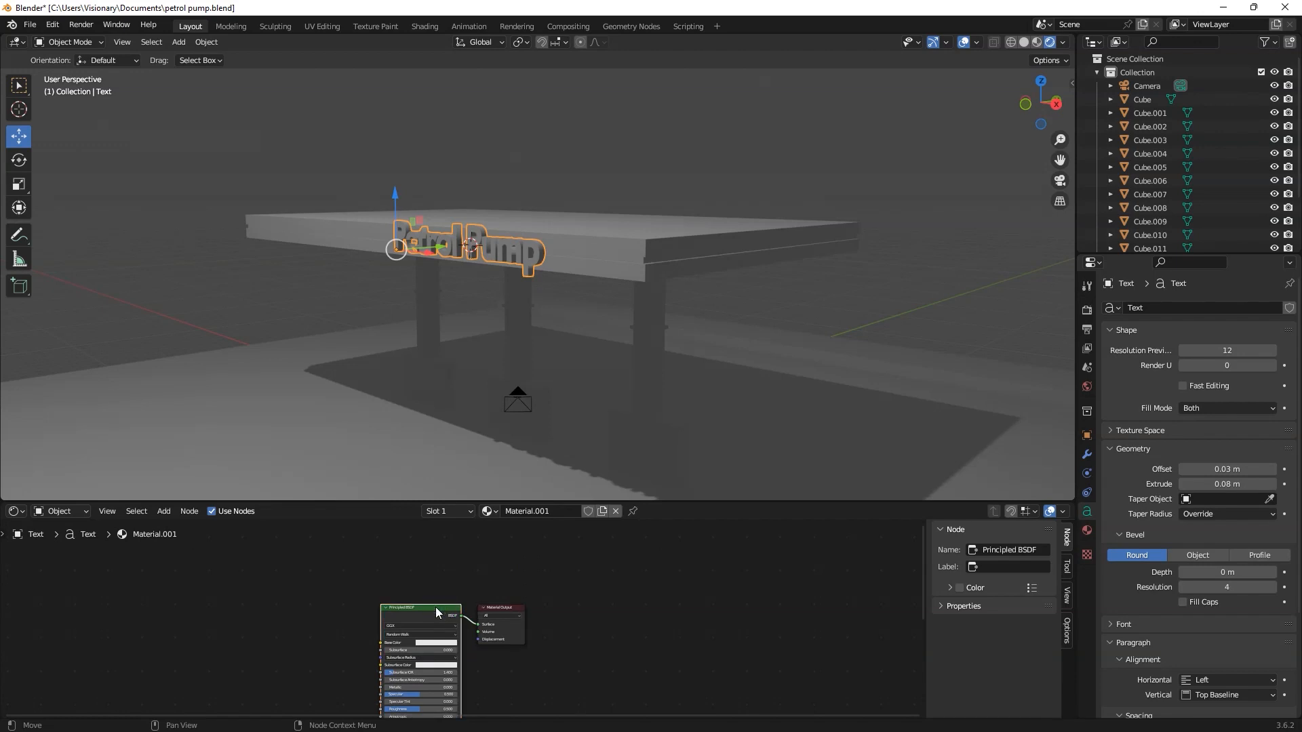
key(Delete)
drag(499, 607, 586, 601)
click(440, 608)
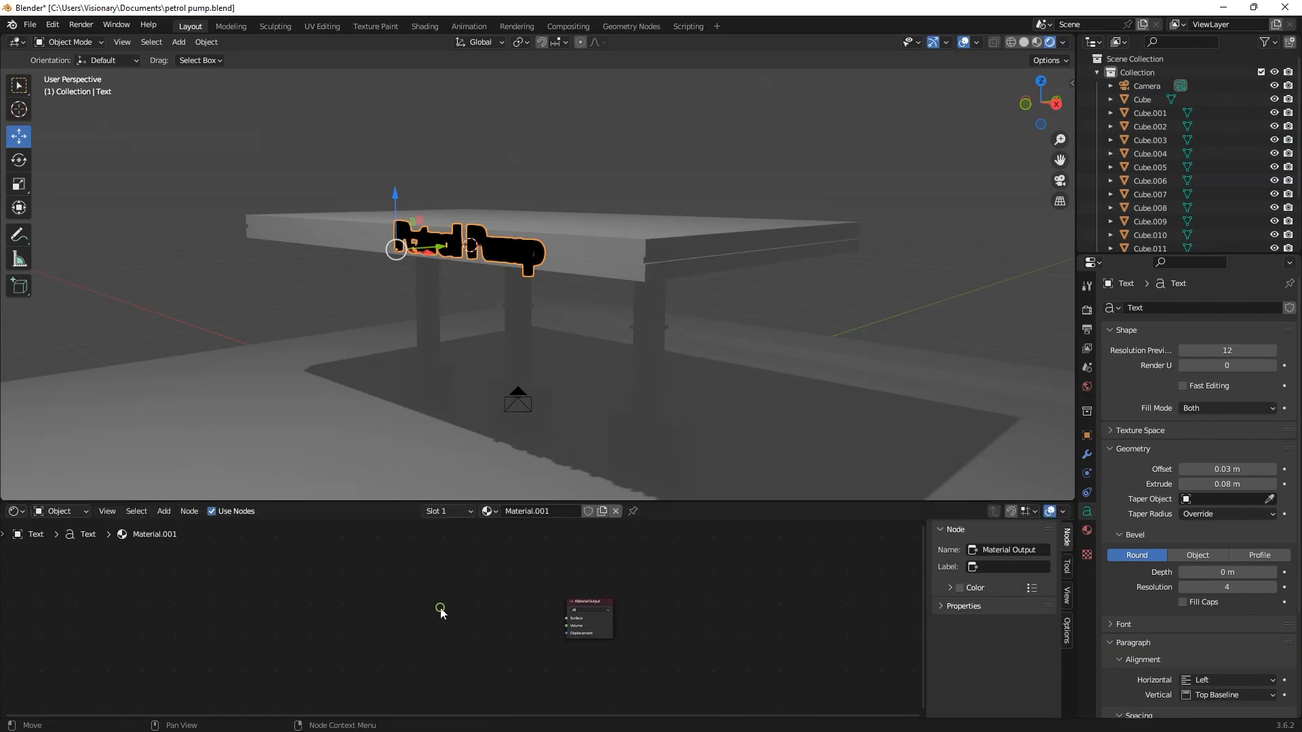
Step: Add an Emission node to the sign's material and connect it to the Material Output's Surface input
scroll(441, 610, up, 1)
key(shift+a)
click(400, 574)
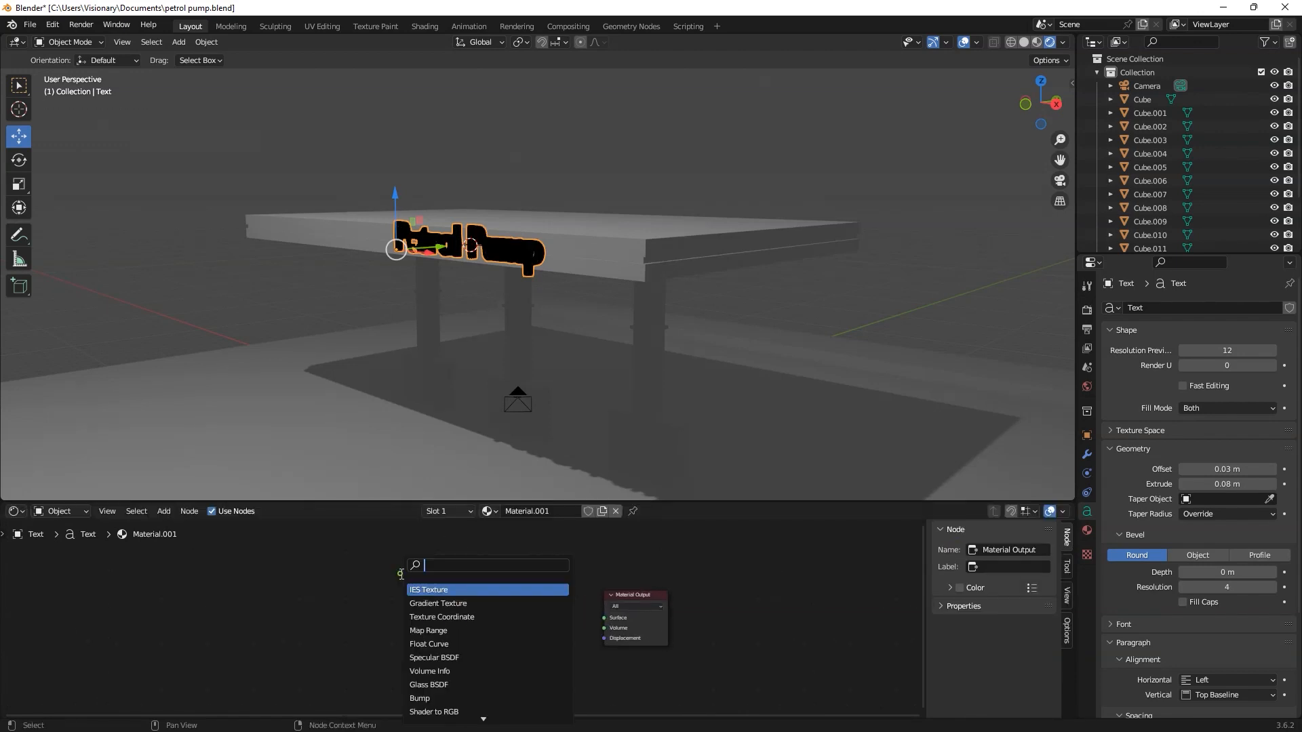
text(em)
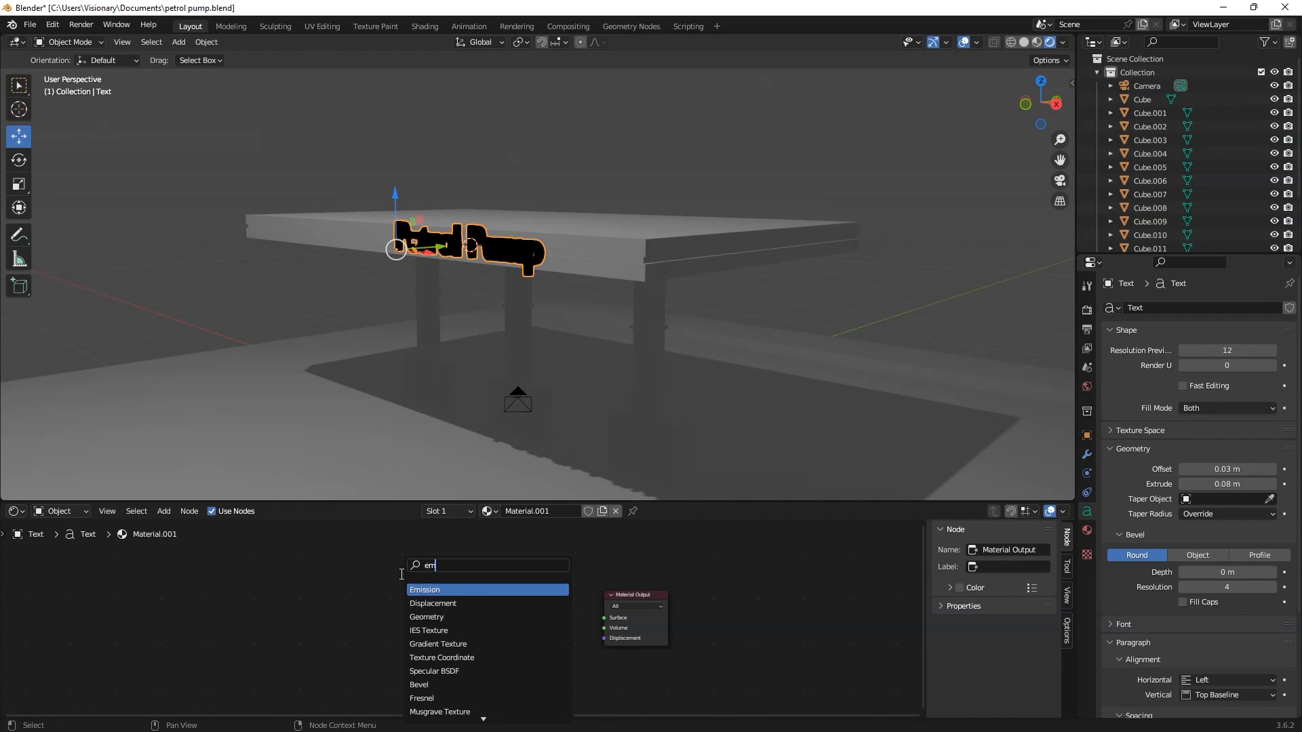
click(434, 589)
drag(501, 605, 603, 618)
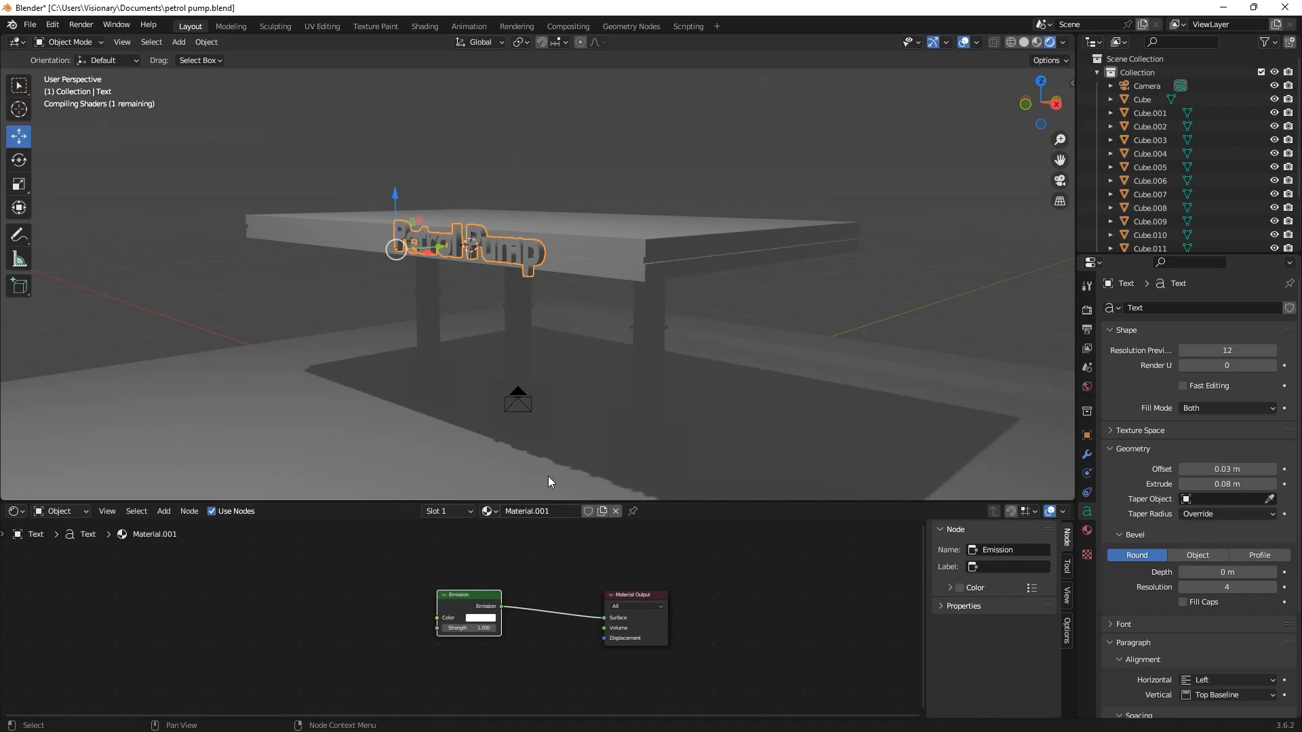
Step: Set the emission strength of the sign's material to 15
scroll(499, 297, up, 3)
middle_drag(503, 296, 544, 299)
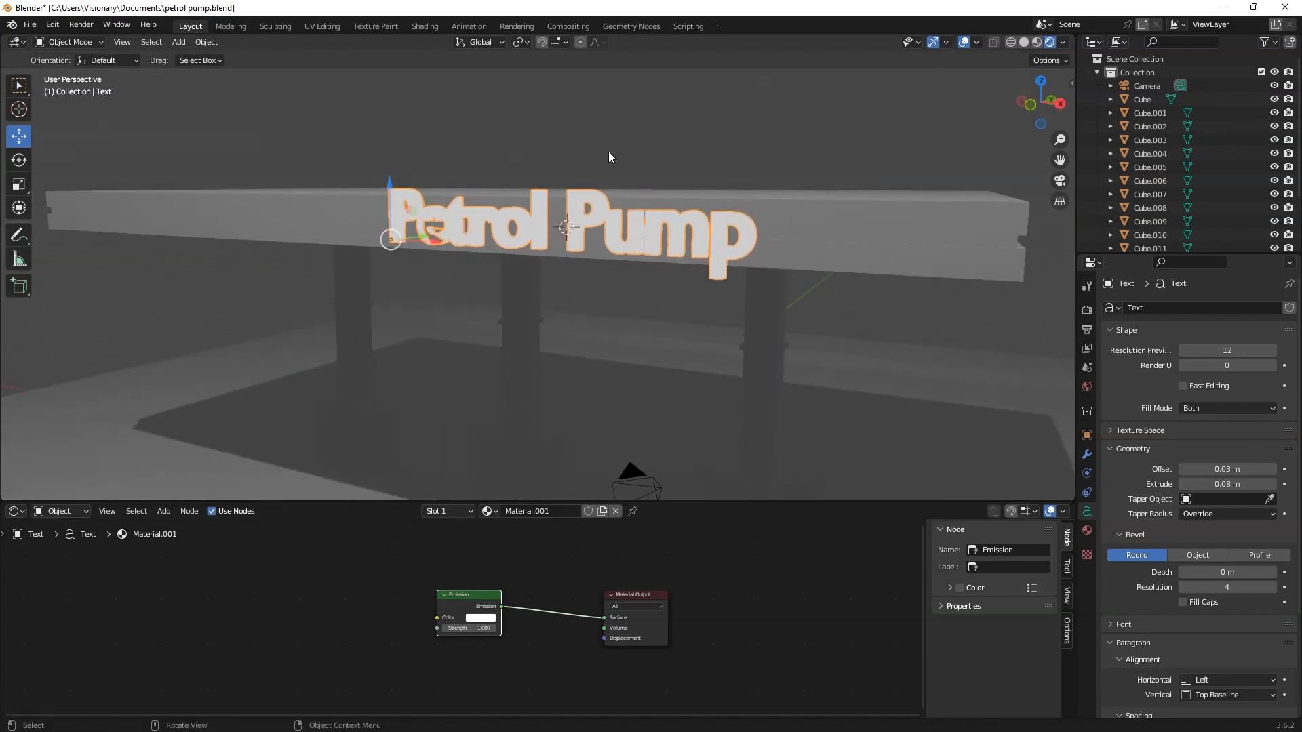
click(463, 628)
key(Return)
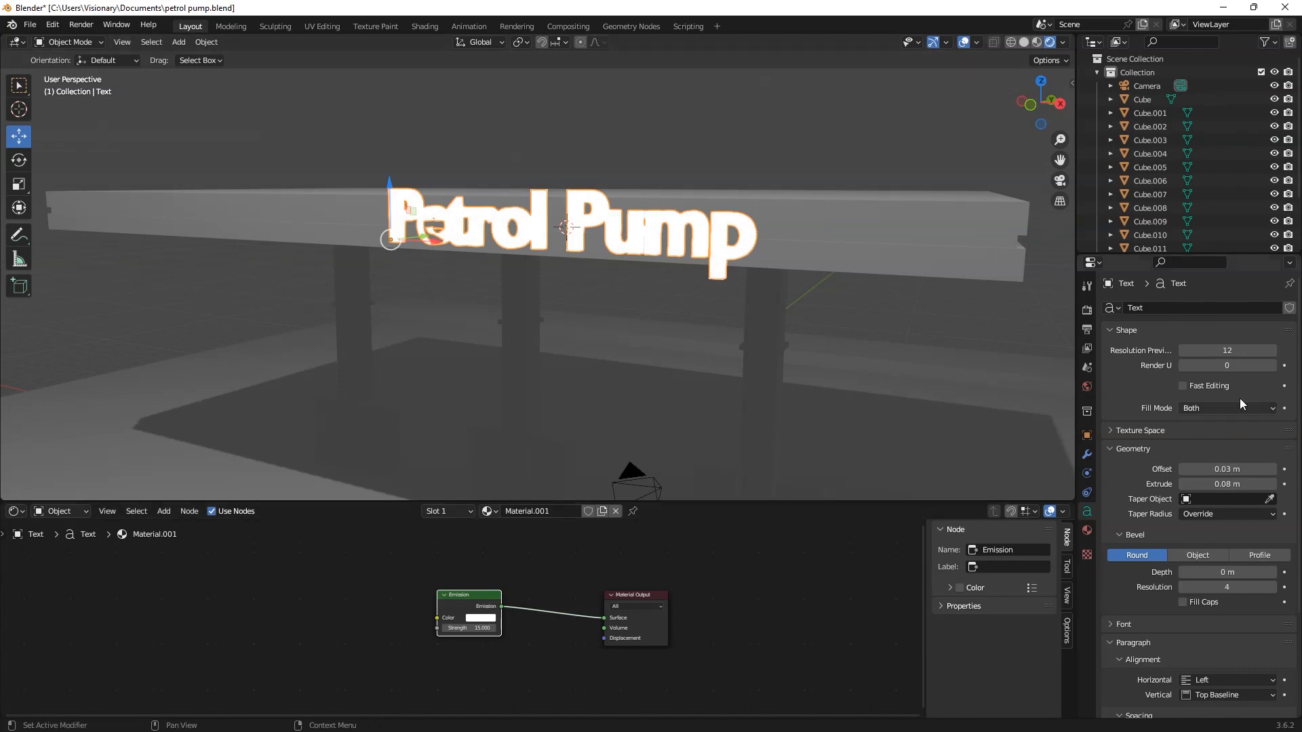
Step: Enable Ambient Occlusion and Bloom in the scene's render settings
click(1086, 309)
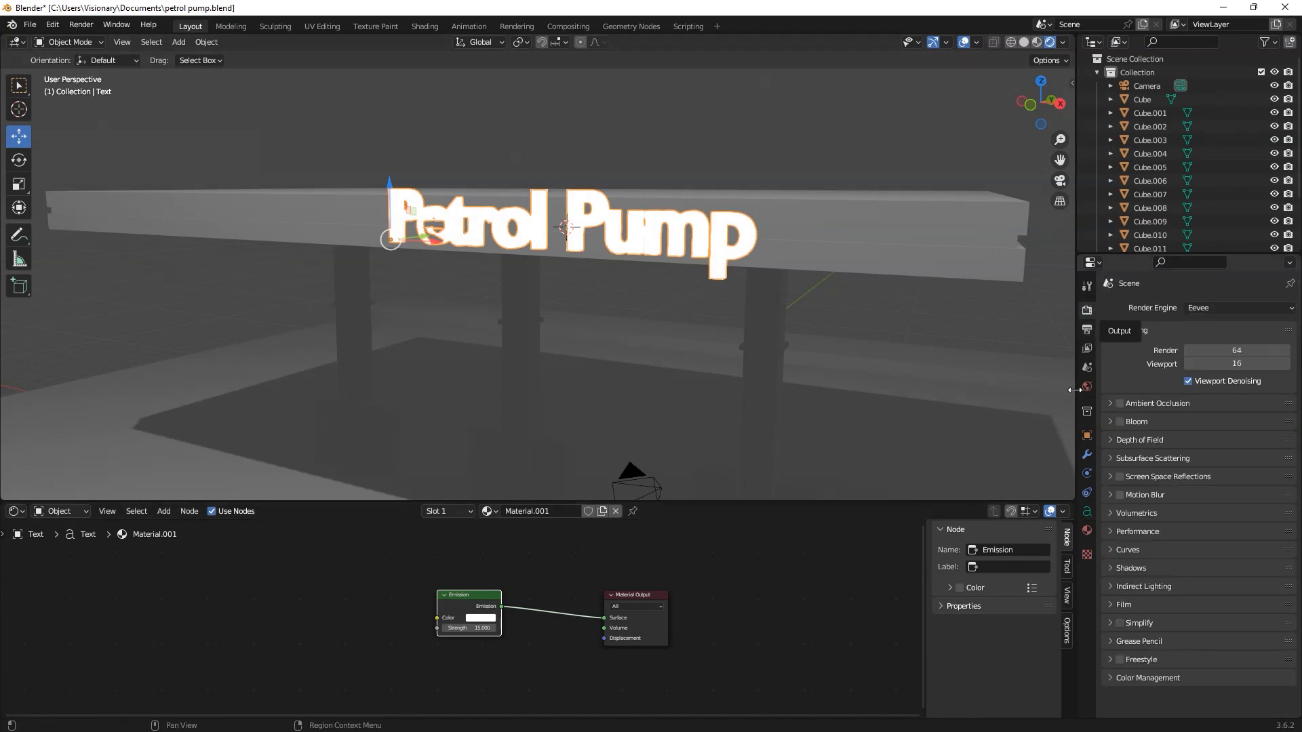
click(1121, 420)
scroll(807, 301, down, 4)
middle_drag(807, 301, 764, 338)
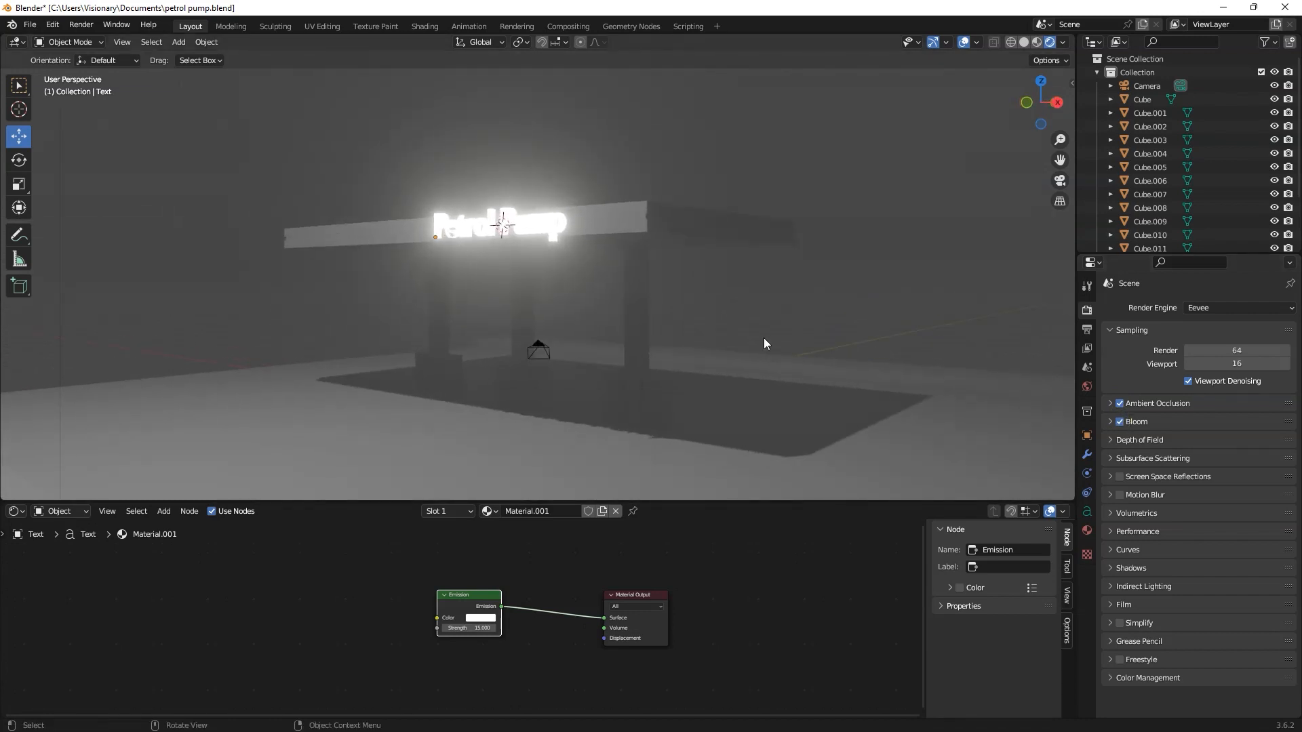
Step: Change the sign's emission colour to a warm yellow-orange and open its emission strength for editing
click(481, 618)
click(481, 537)
drag(482, 537, 474, 533)
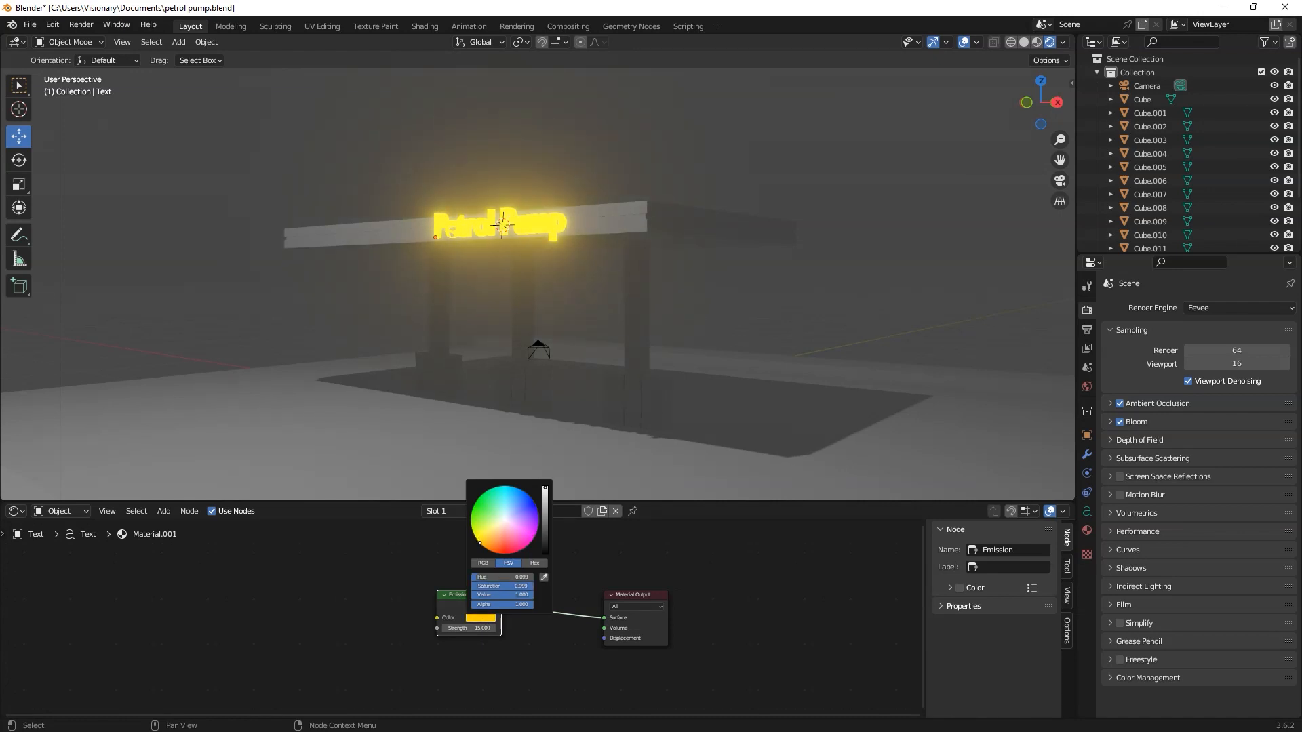
middle_drag(640, 346, 573, 403)
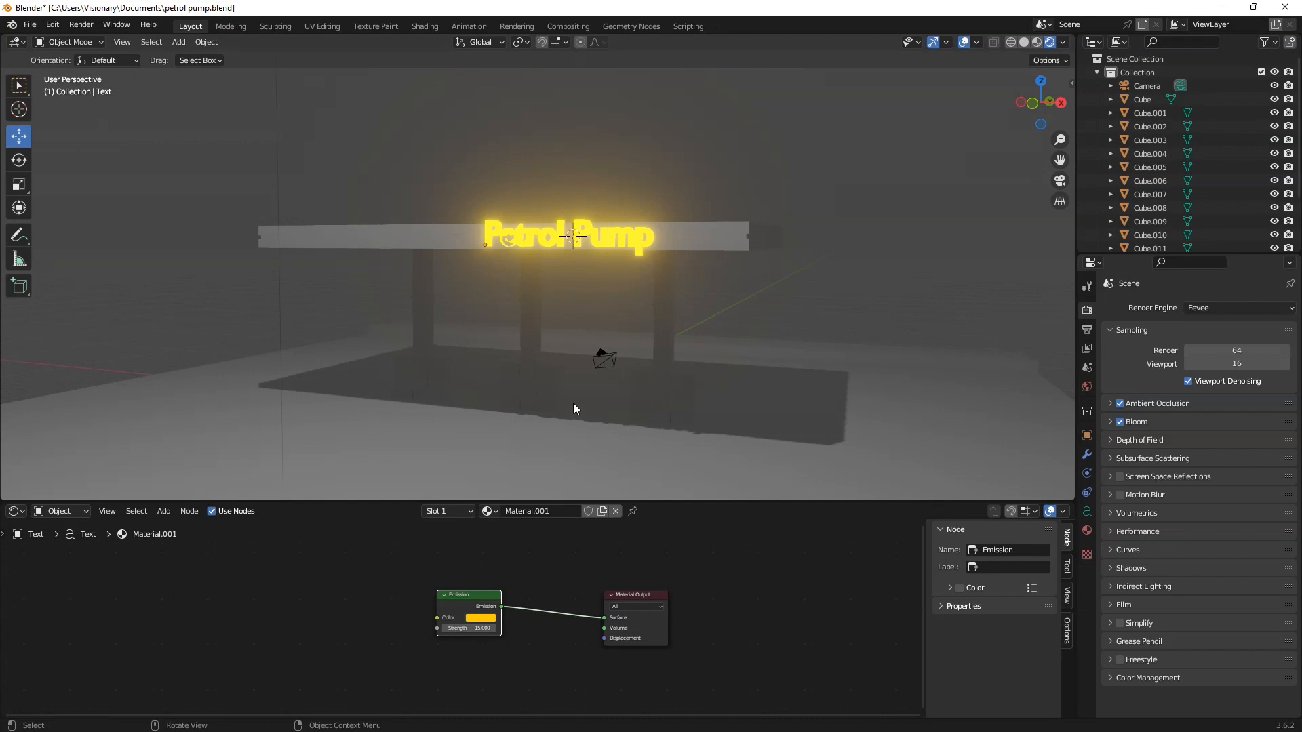
click(468, 628)
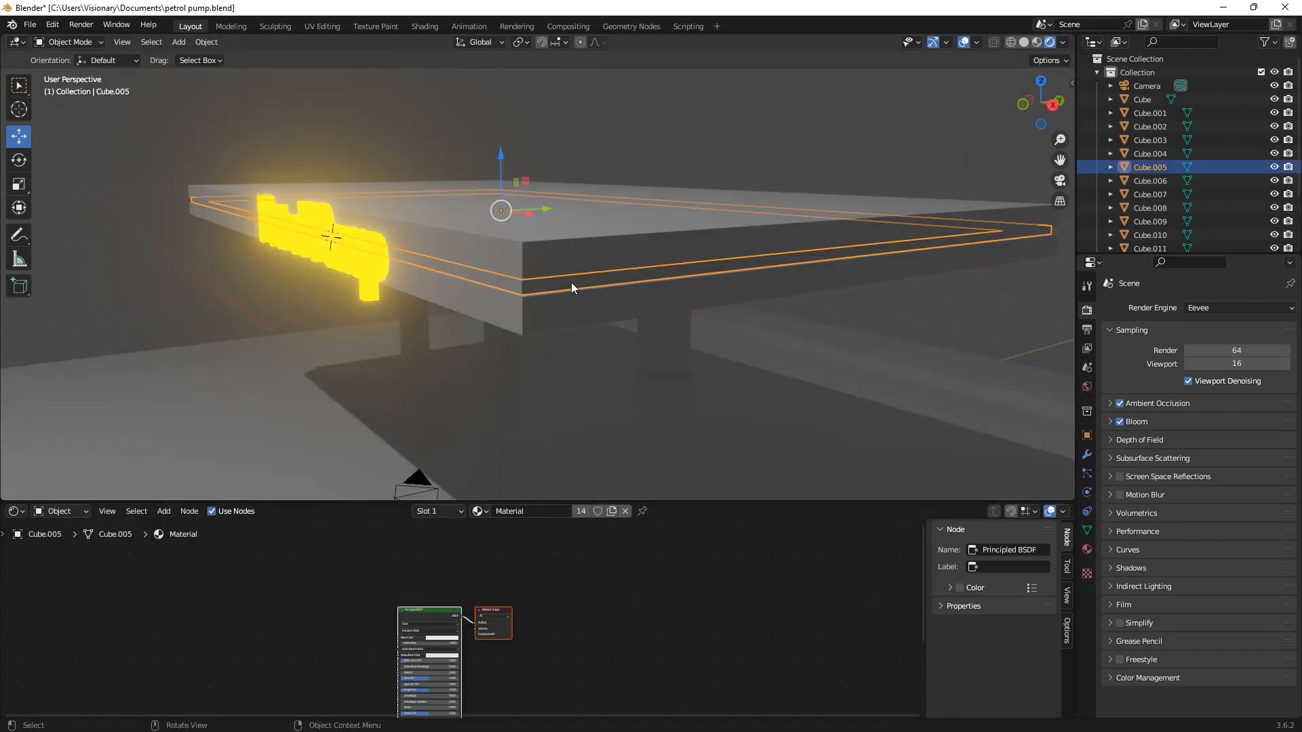
Step: Give the canopy's recessed middle strip its own material copy and delete that material's Principled BSDF node
click(611, 511)
drag(434, 609, 535, 589)
click(535, 589)
key(Delete)
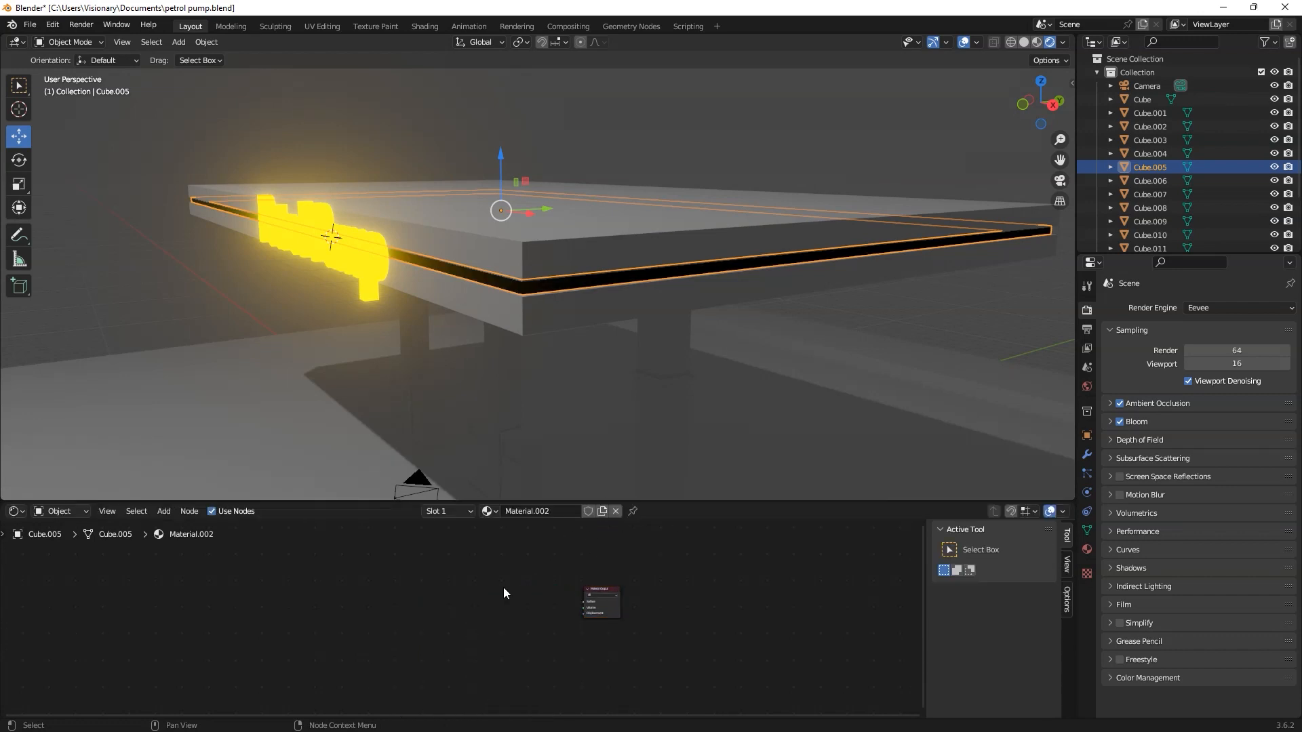
Step: Add an Emission node to the strip's material and connect it to the Material Output's Surface input
scroll(504, 593, up, 4)
key(shift+a)
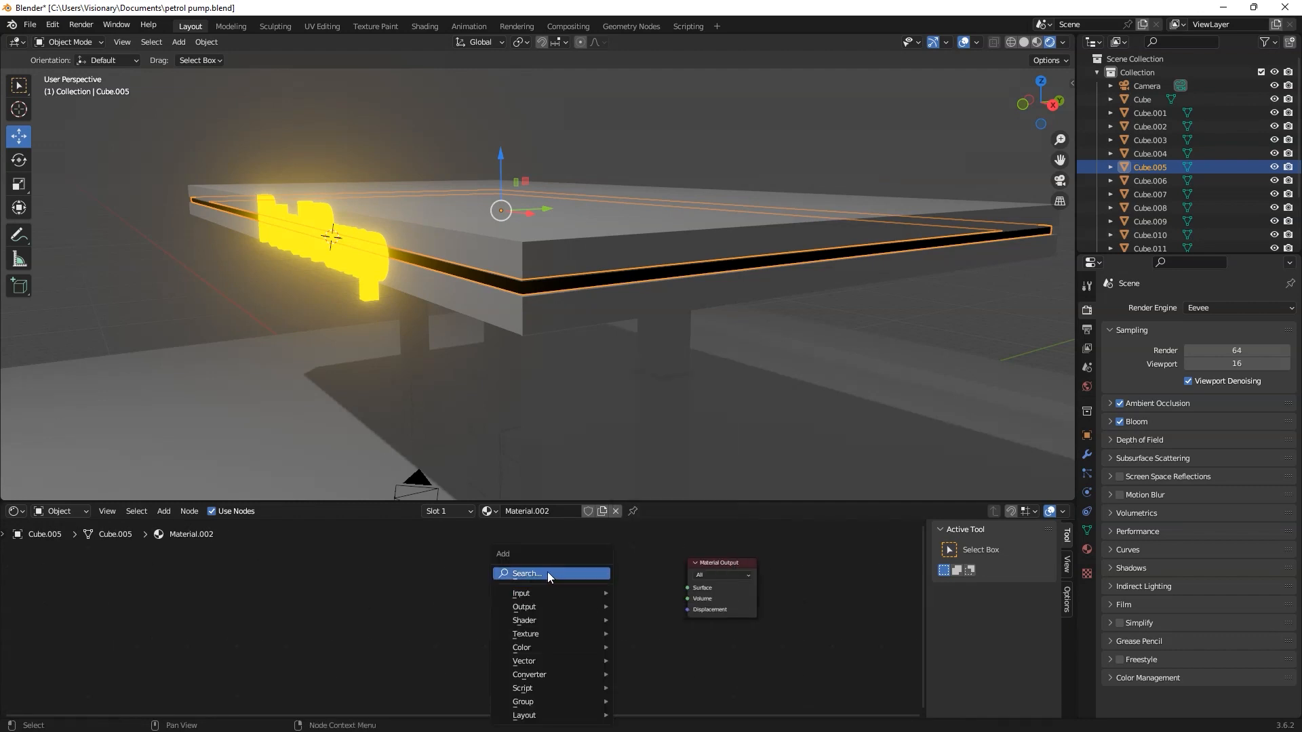
text(ems)
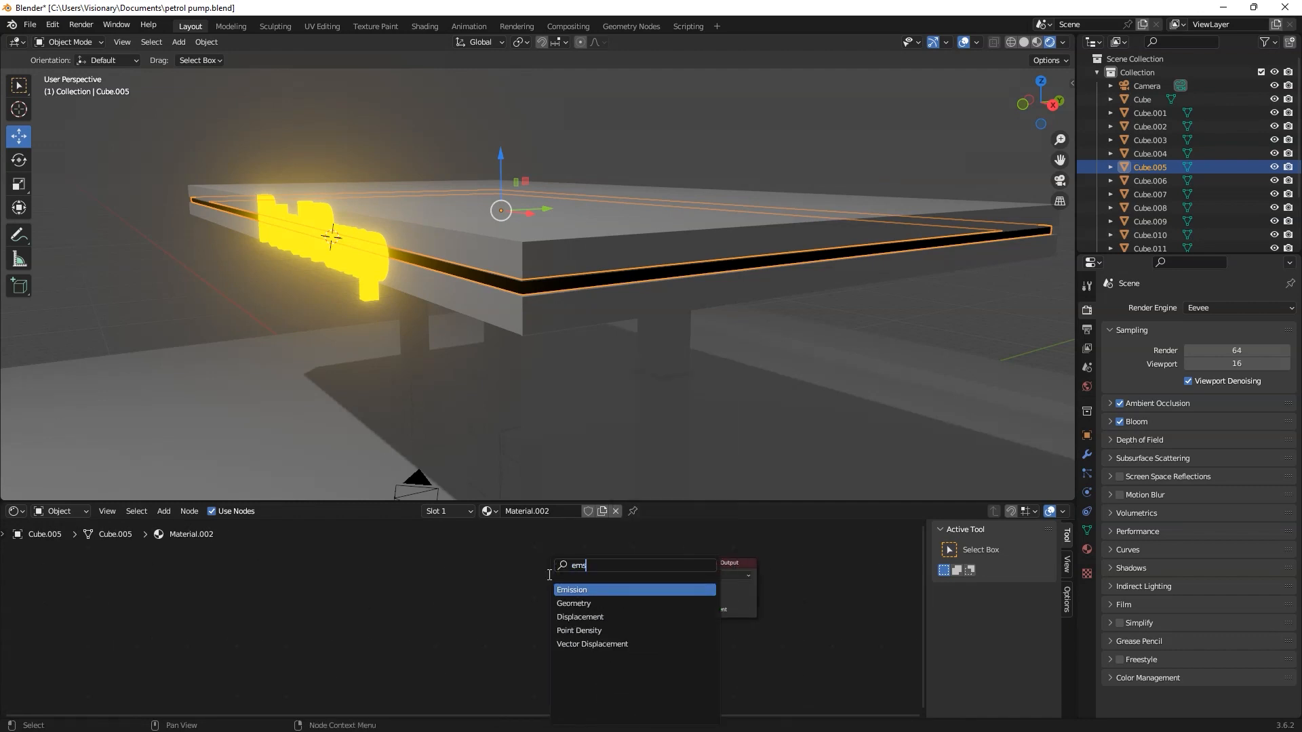
key(Return)
click(548, 576)
drag(617, 580, 686, 589)
Step: Set the canopy strip's emission strength to 10 and its emission colour to orange
click(590, 602)
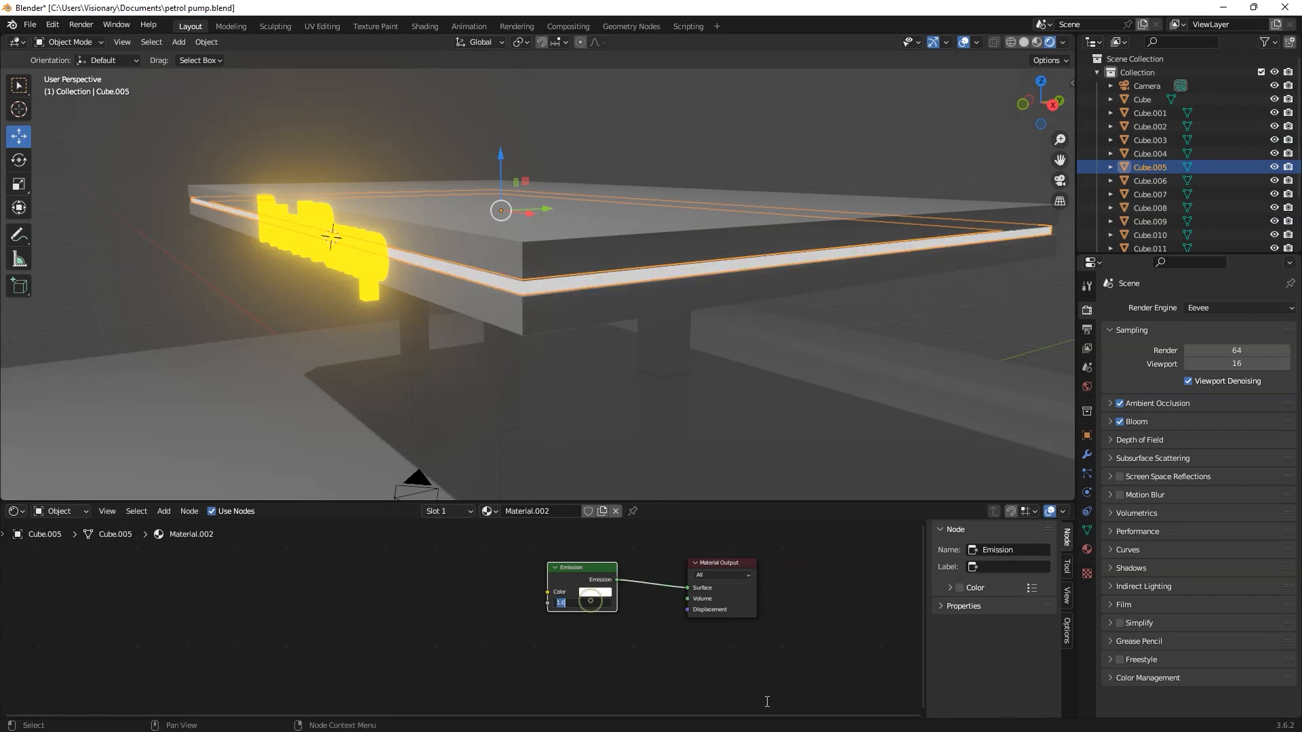
text(10)
key(Return)
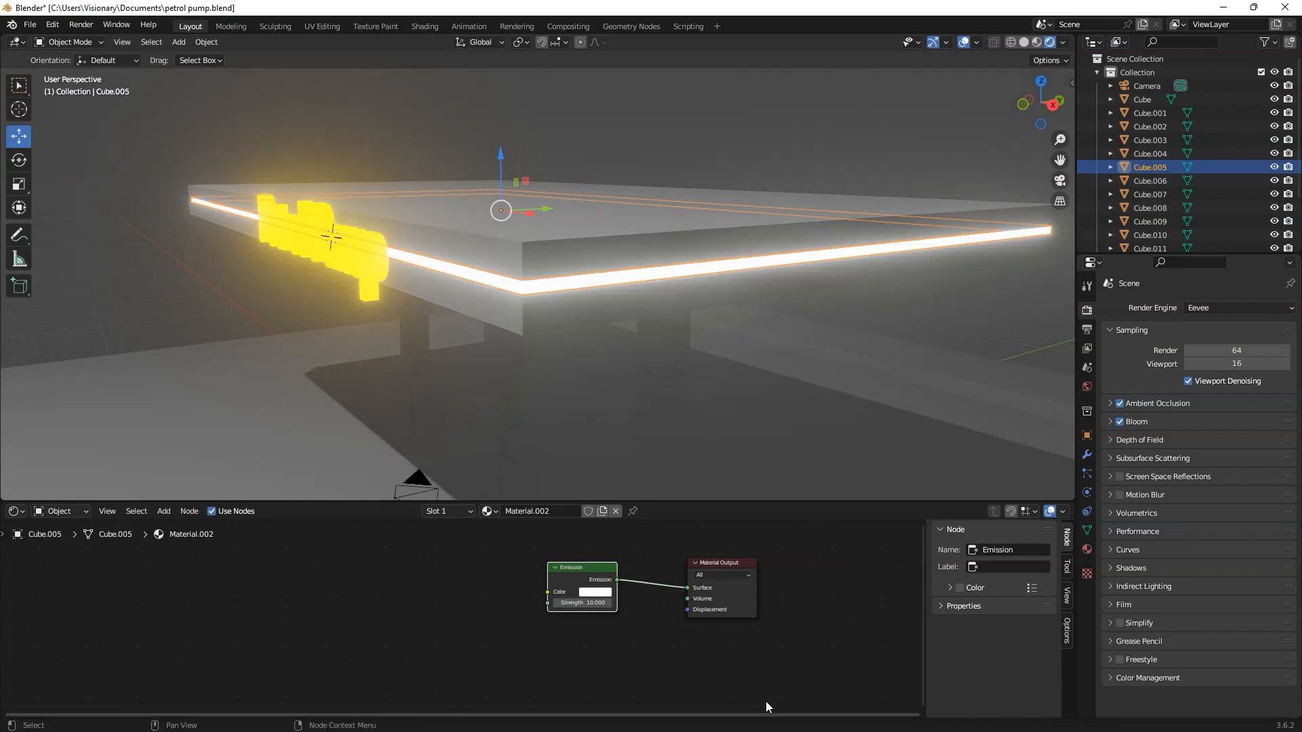
click(597, 592)
drag(616, 499, 626, 449)
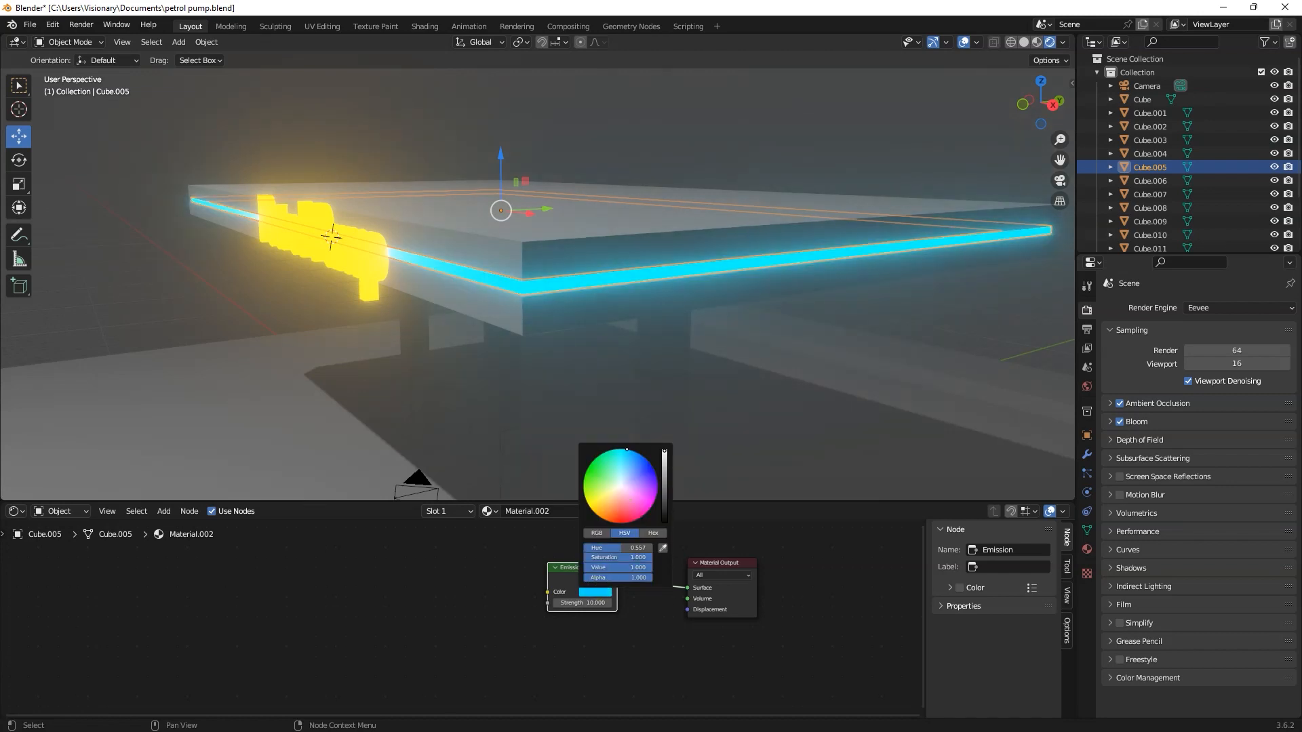
mouse_move(614, 494)
mouse_down()
mouse_move(644, 499)
mouse_move(637, 475)
mouse_move(625, 483)
mouse_move(644, 484)
mouse_move(641, 514)
mouse_move(583, 491)
mouse_move(610, 521)
mouse_up()
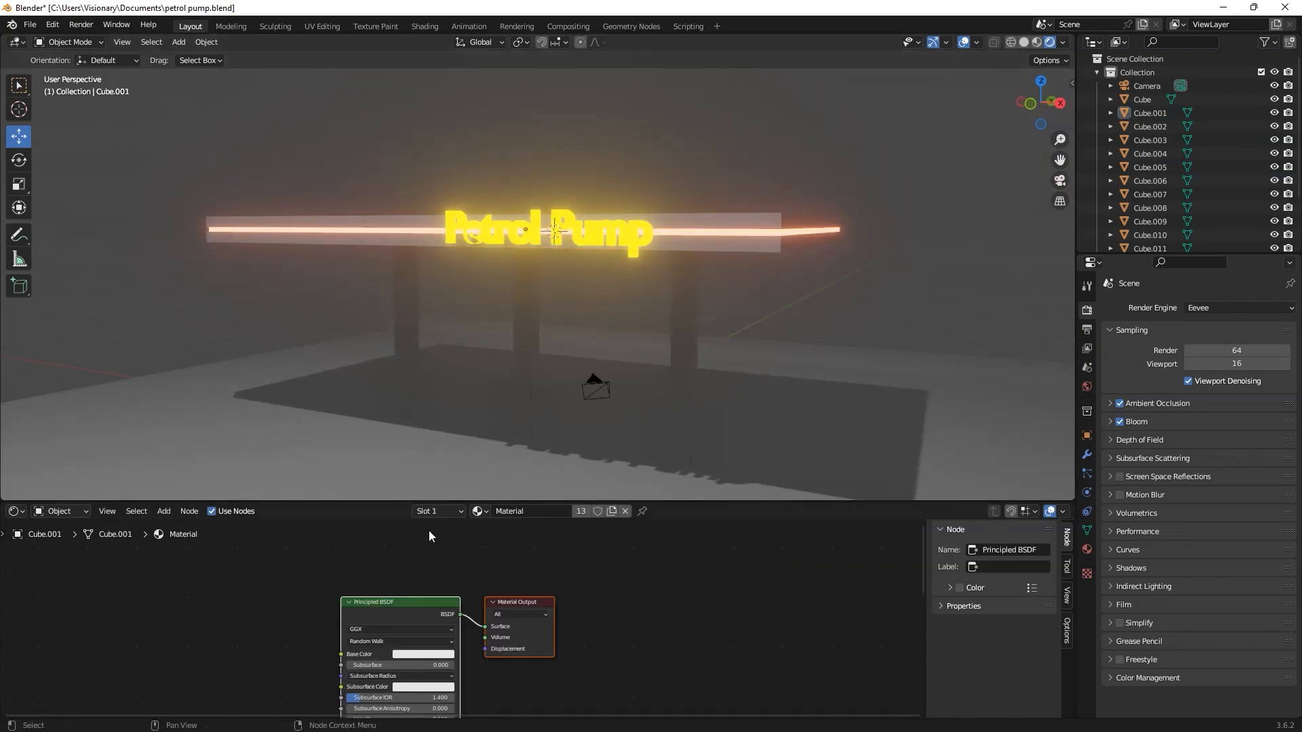
Step: Select the canopy's glowing strip and re-enter its emission strength
click(767, 233)
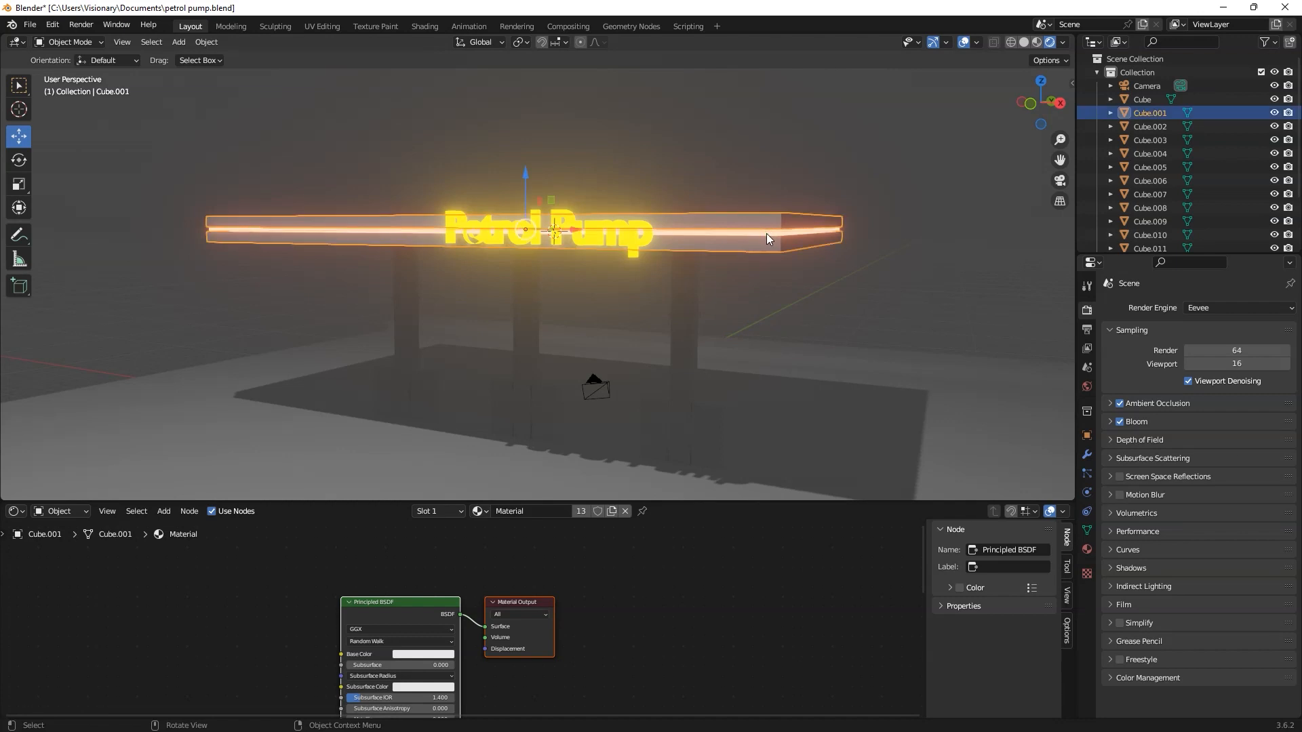
click(795, 232)
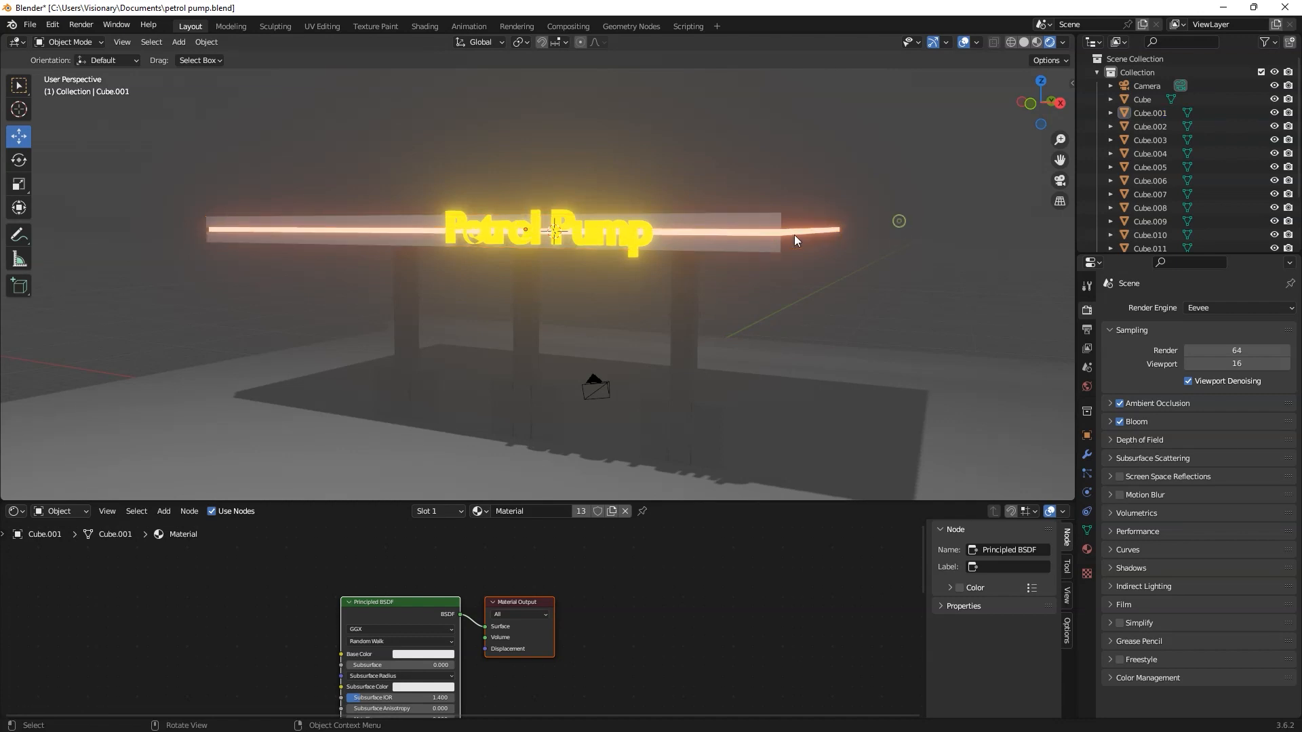
click(588, 603)
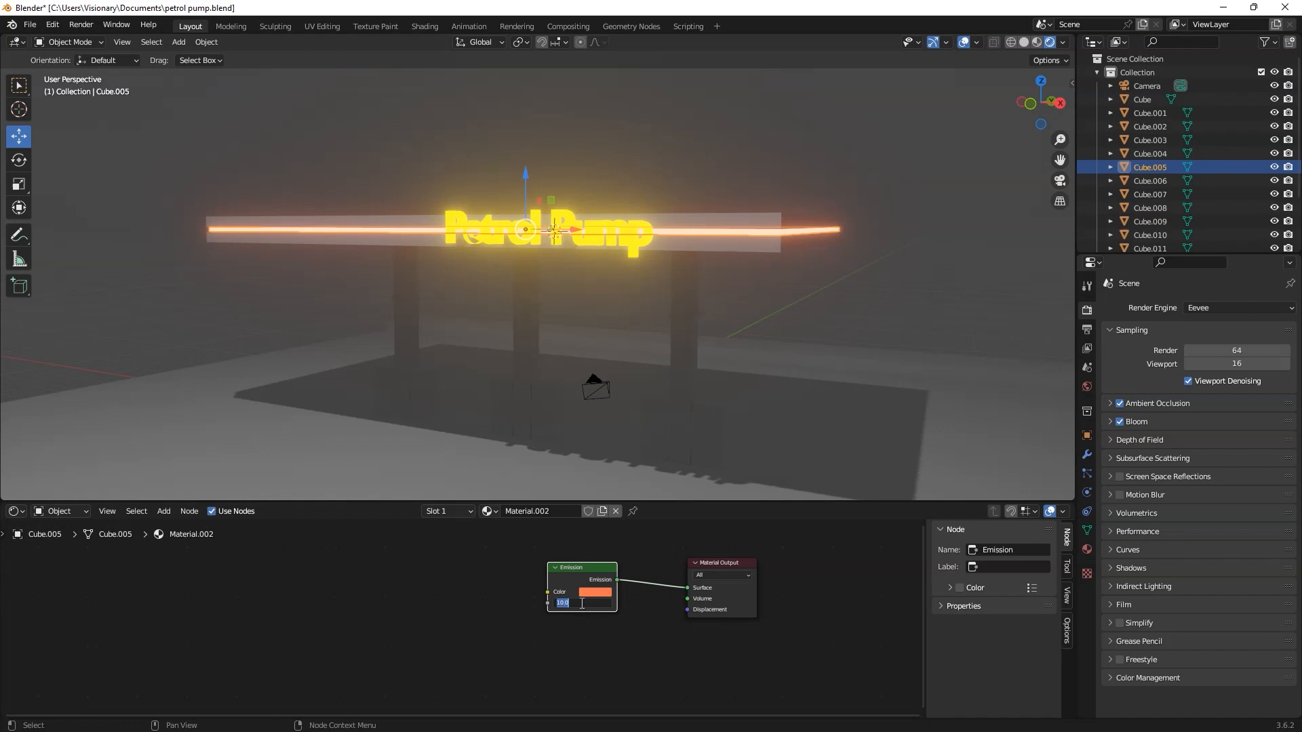
key(Return)
click(596, 166)
middle_drag(621, 160, 588, 335)
Step: Change the point light's colour to pale cyan and set its power to 1000 W
click(422, 156)
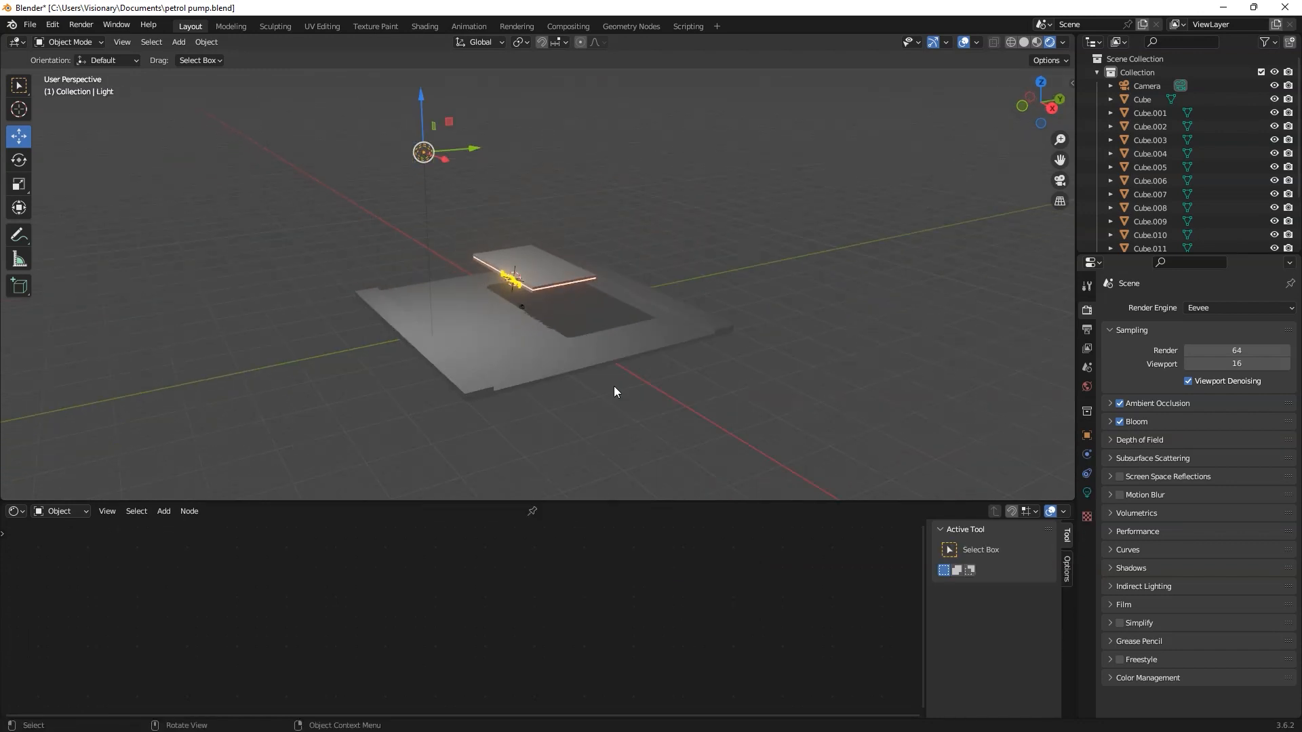
scroll(723, 456, up, 2)
click(1087, 493)
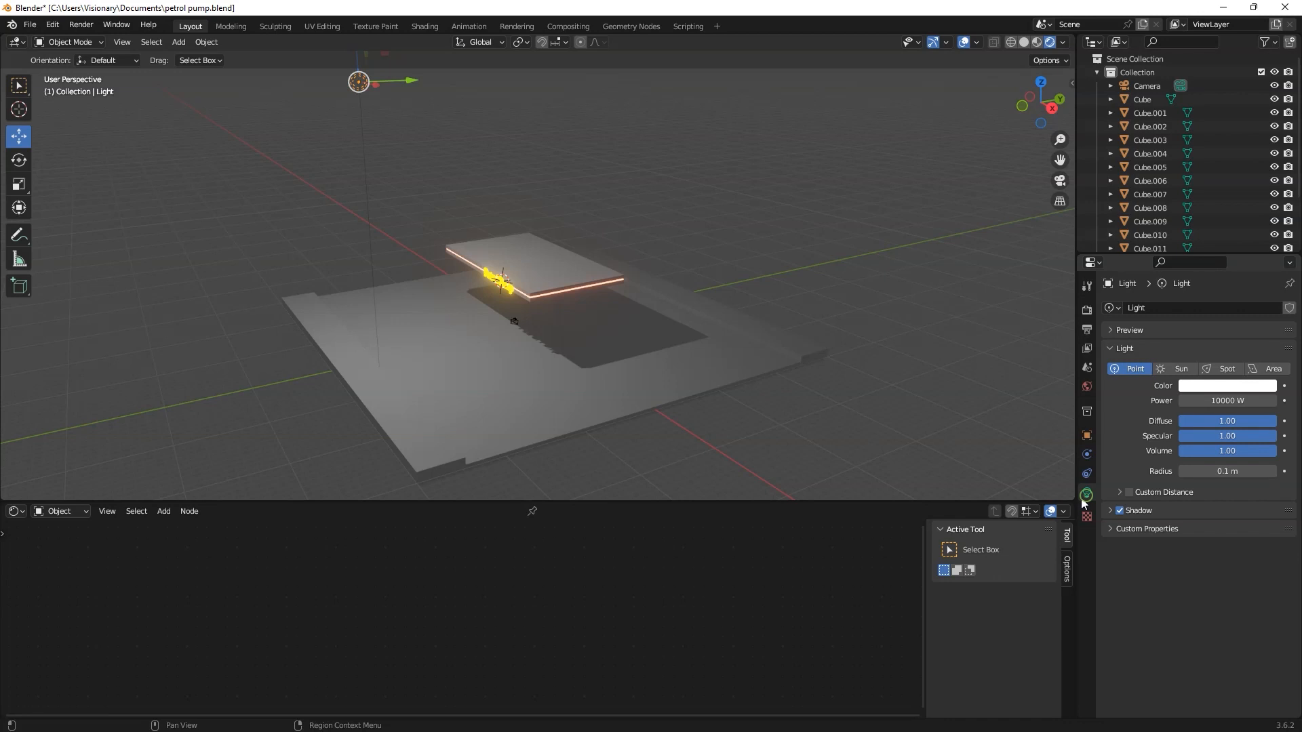
click(1228, 391)
drag(1203, 271, 1201, 243)
click(1217, 401)
click(1207, 400)
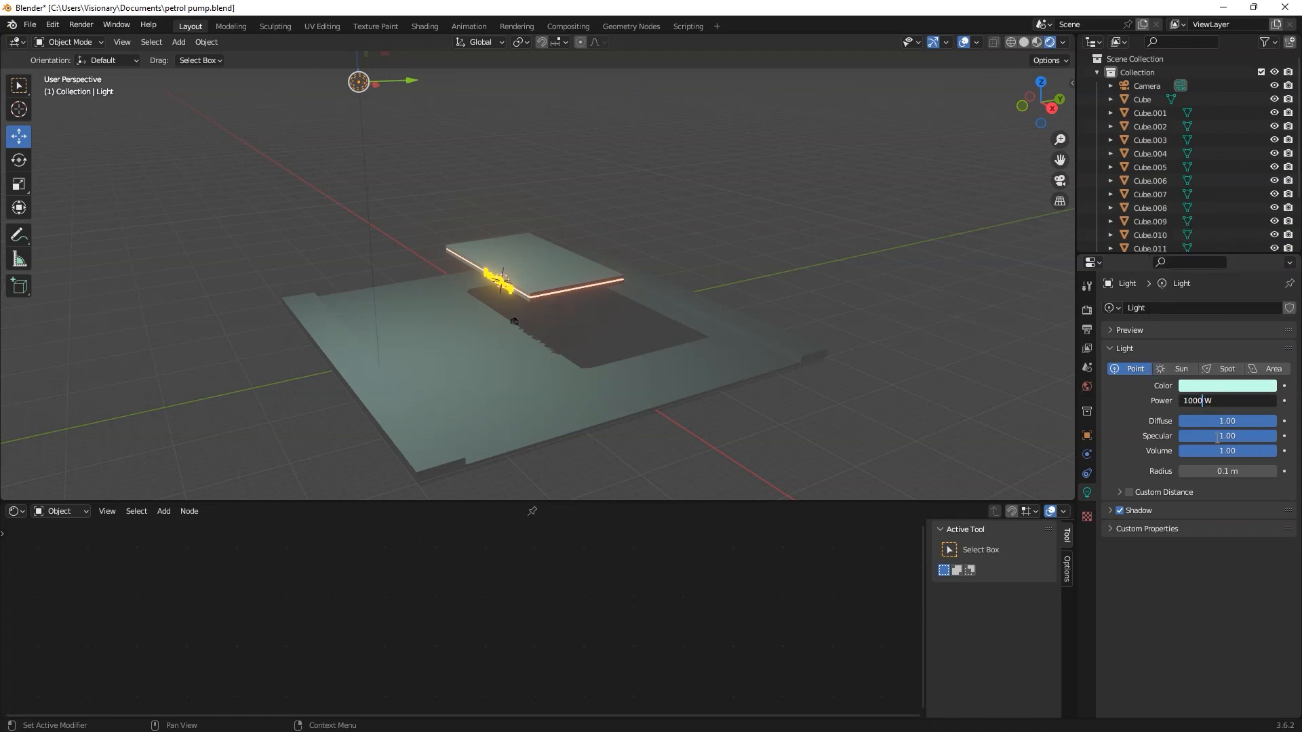
key(Return)
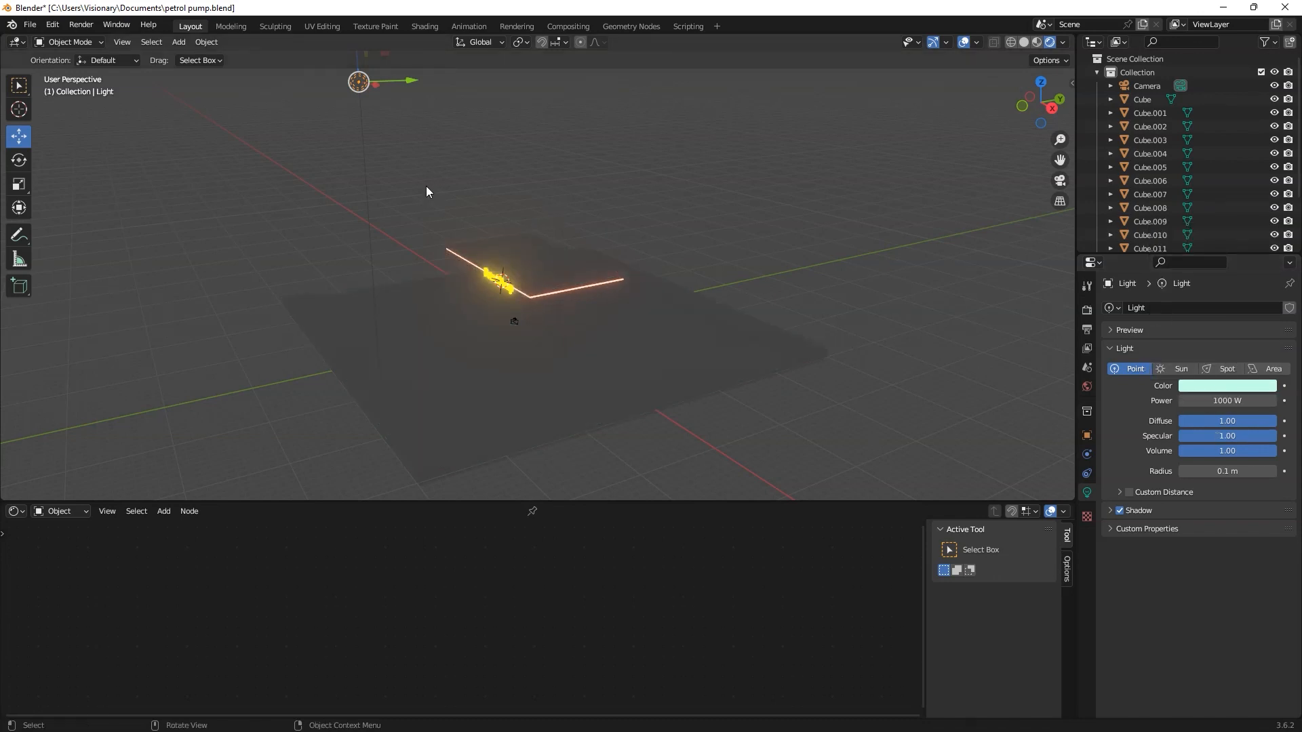
Step: Lower the point light along Z, duplicate it, and move the copy along Y to the canopy's opposite side
scroll(426, 187, down, 2)
drag(421, 100, 446, 215)
key(shift+d)
key(y)
click(493, 270)
drag(494, 263, 642, 318)
mouse_move(643, 318)
middle_down()
mouse_move(671, 355)
mouse_move(656, 298)
middle_up()
drag(645, 262, 623, 250)
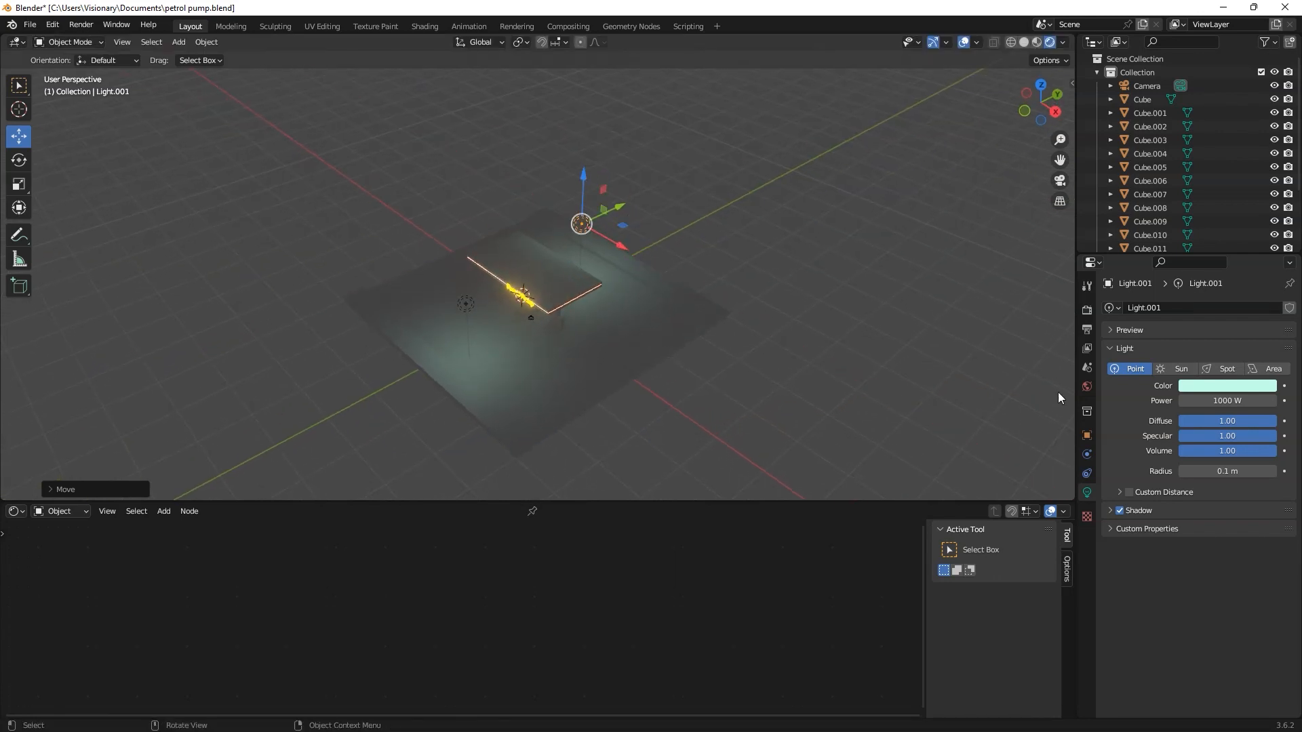
Step: Set the duplicated point light's colour to peach with hue 0.042 and saturation 0.502, and move it along X
click(1227, 385)
click(1190, 296)
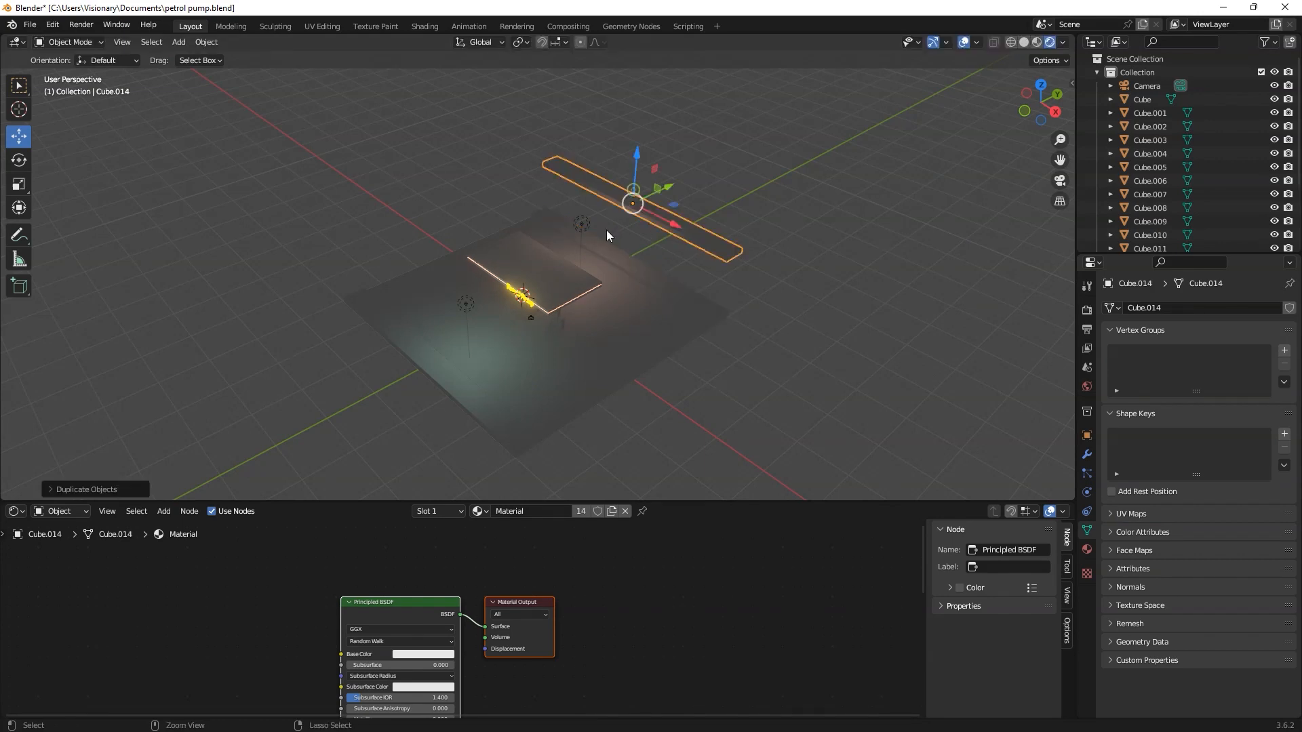
key(ctrl+z)
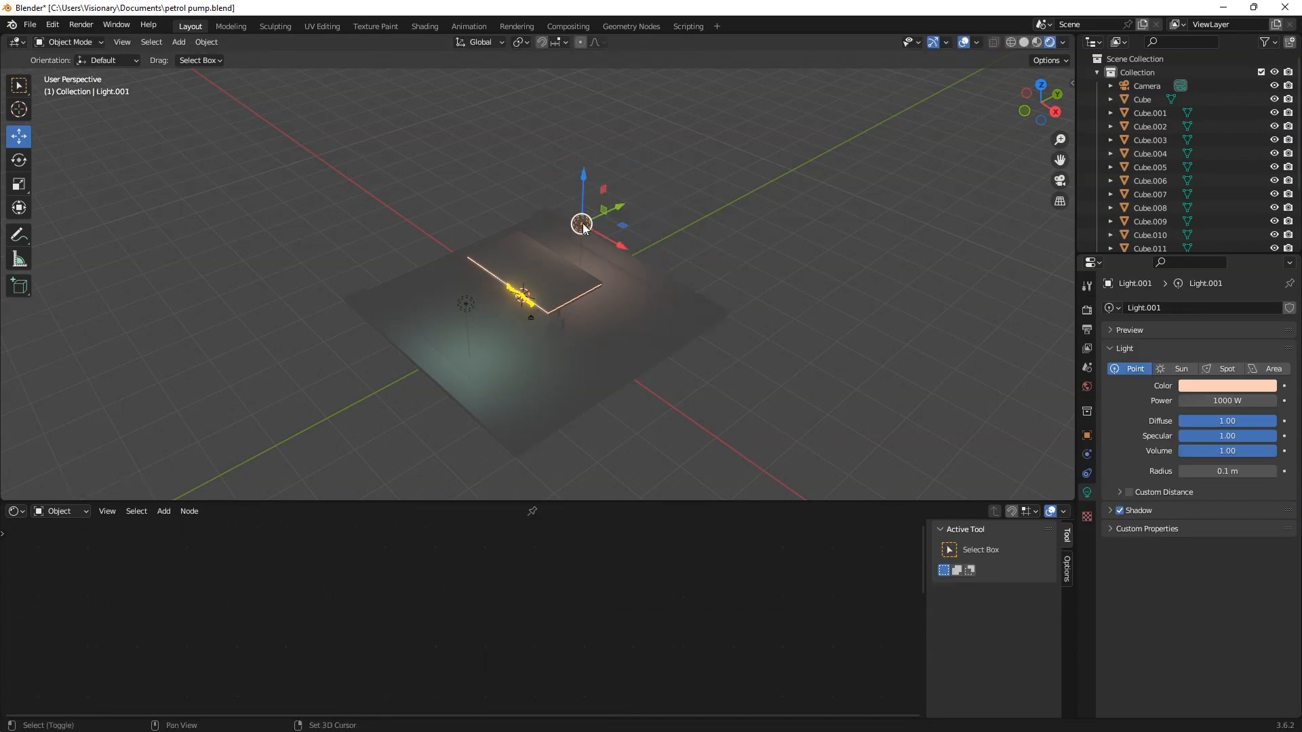
drag(624, 245, 687, 281)
Step: Place another duplicate of the point light near the canopy's sign side and set its colour to pale blue
scroll(641, 366, up, 5)
middle_drag(641, 379, 569, 370)
key(shift+d)
click(733, 333)
drag(787, 293, 419, 299)
middle_drag(468, 360, 597, 317)
drag(605, 318, 451, 310)
middle_drag(455, 315, 475, 366)
drag(490, 265, 489, 304)
middle_drag(597, 373, 609, 315)
click(1227, 386)
click(1219, 244)
Step: Duplicate the pale blue light towards the canopy's far end and colour the copy light red, hue 0.991 and saturation 0.634
middle_drag(434, 372, 478, 405)
key(shift+d)
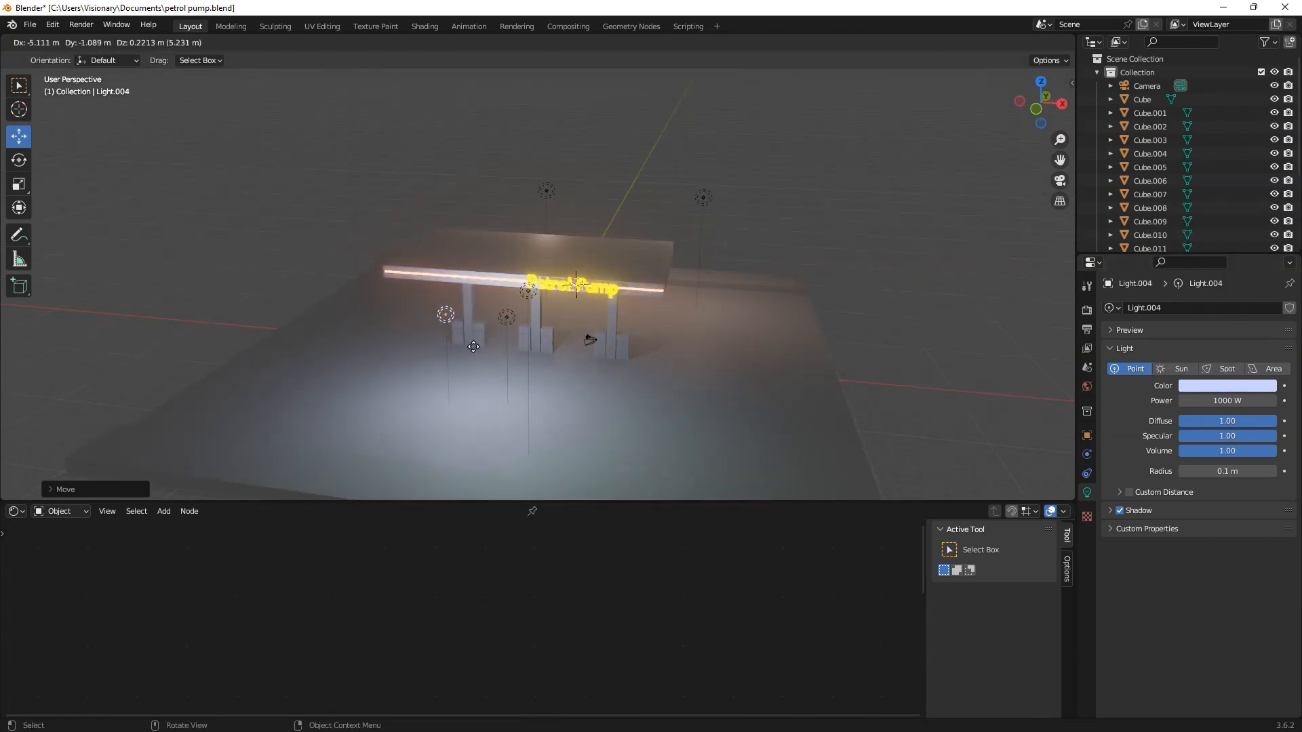
click(406, 322)
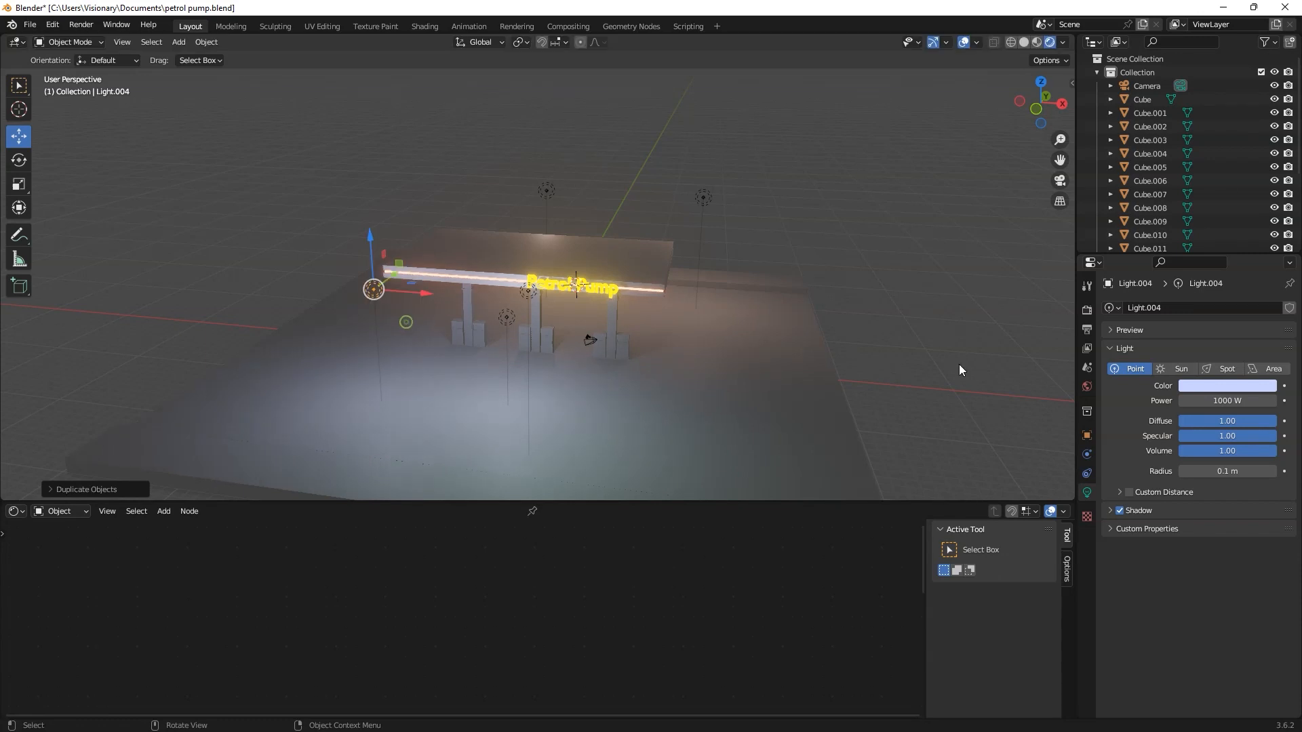
click(1203, 383)
click(1206, 275)
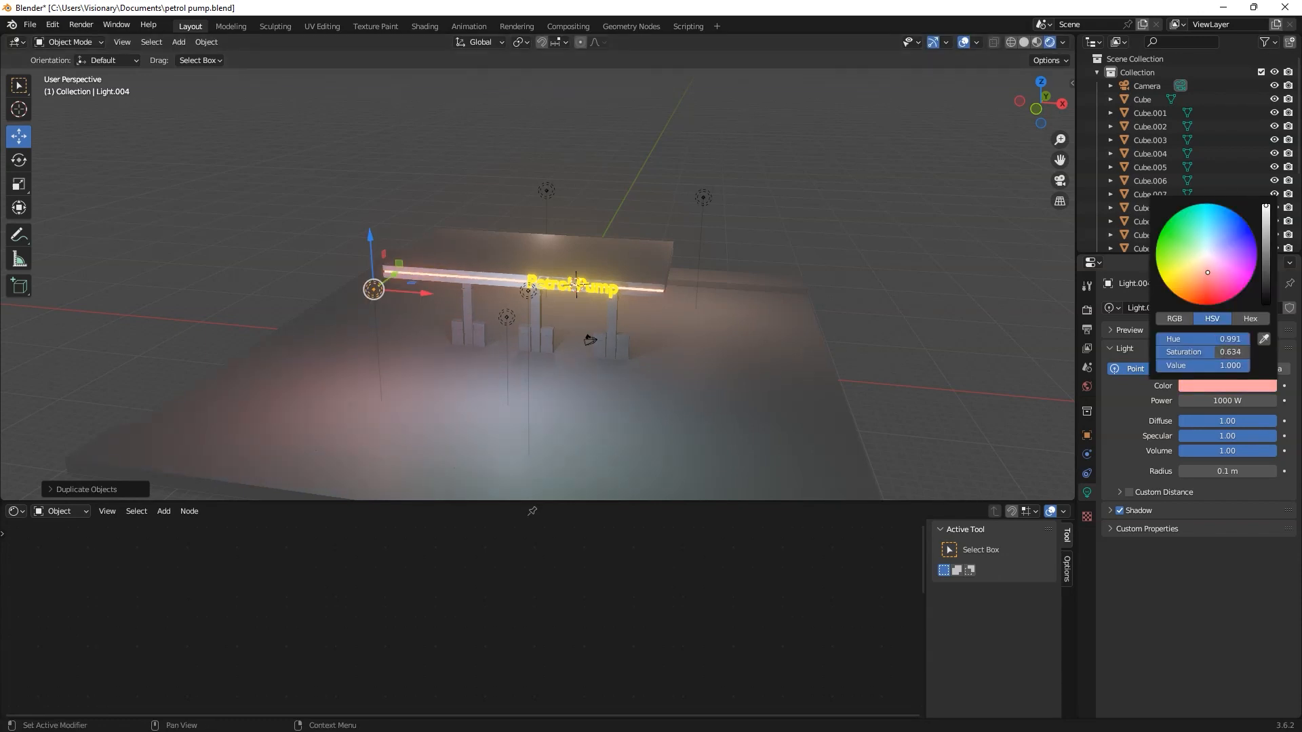
Step: Check the coloured lighting around the station and save the petrol pump file
middle_drag(750, 368, 572, 303)
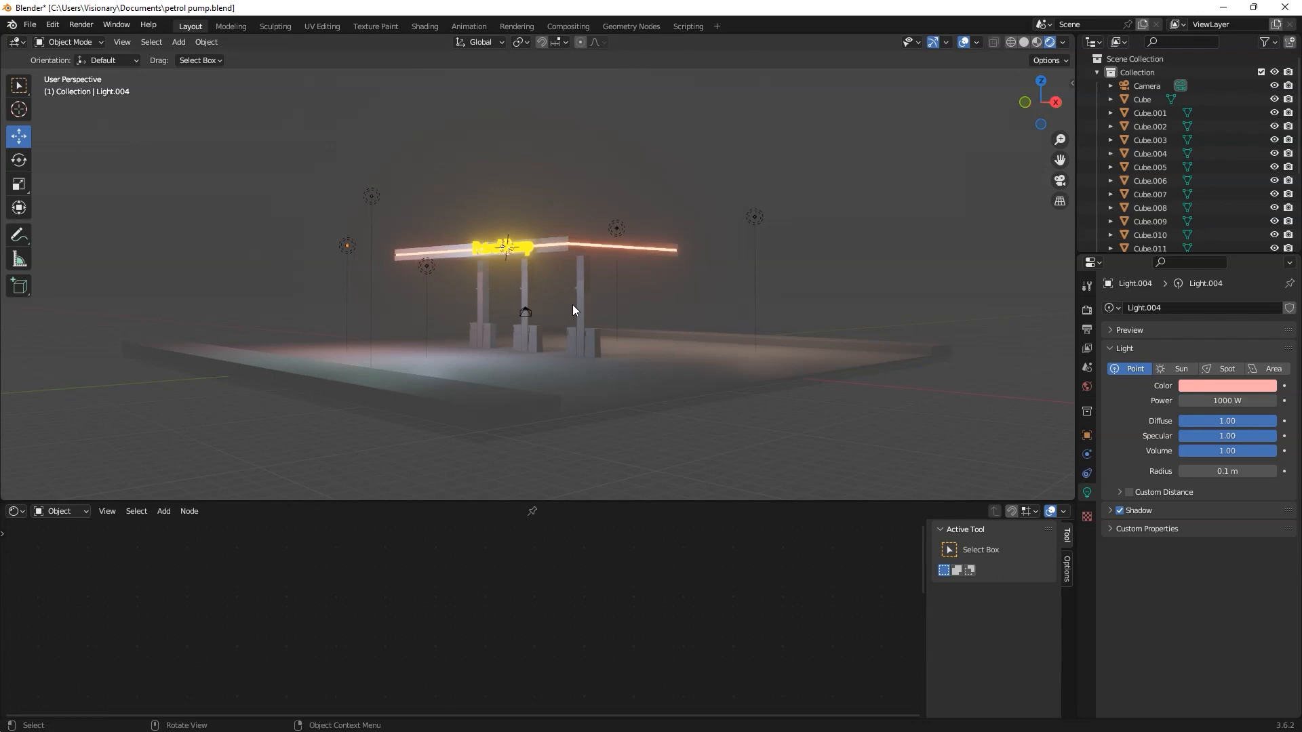
scroll(707, 312, up, 2)
middle_drag(609, 363, 502, 414)
scroll(536, 415, down, 3)
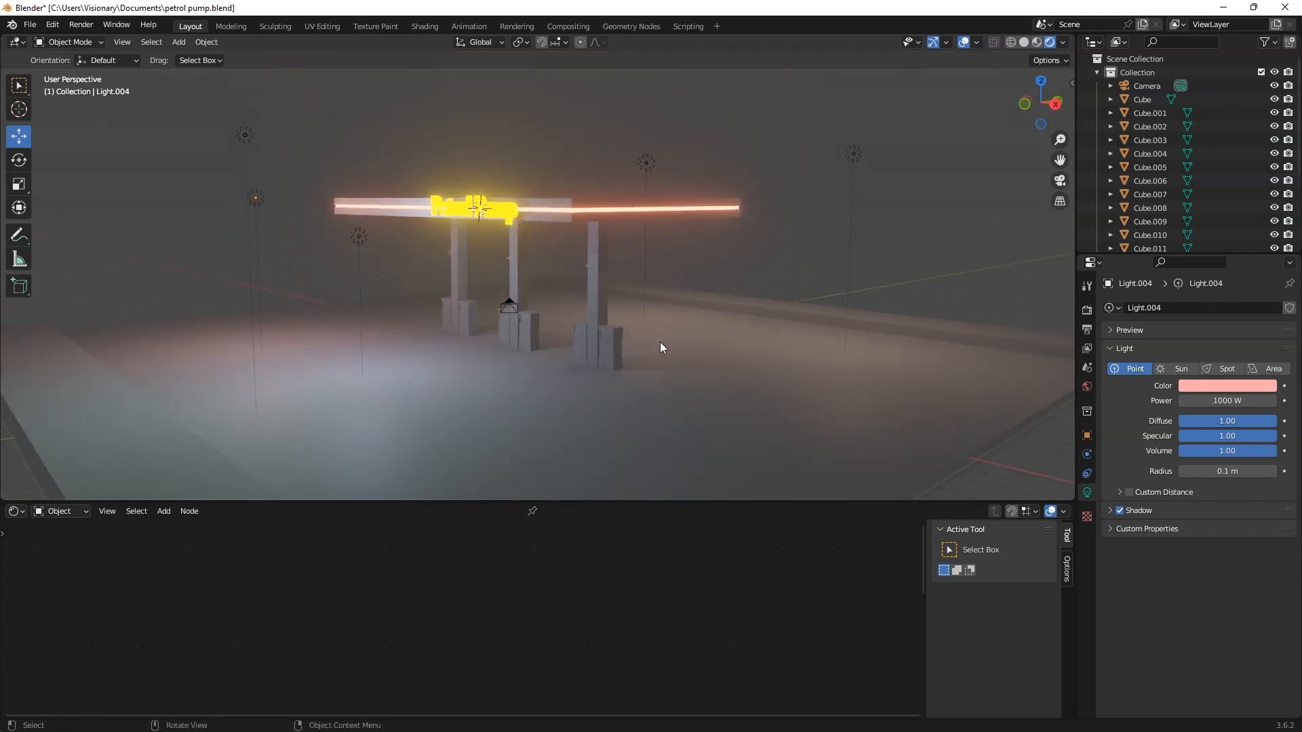
key(ctrl+s)
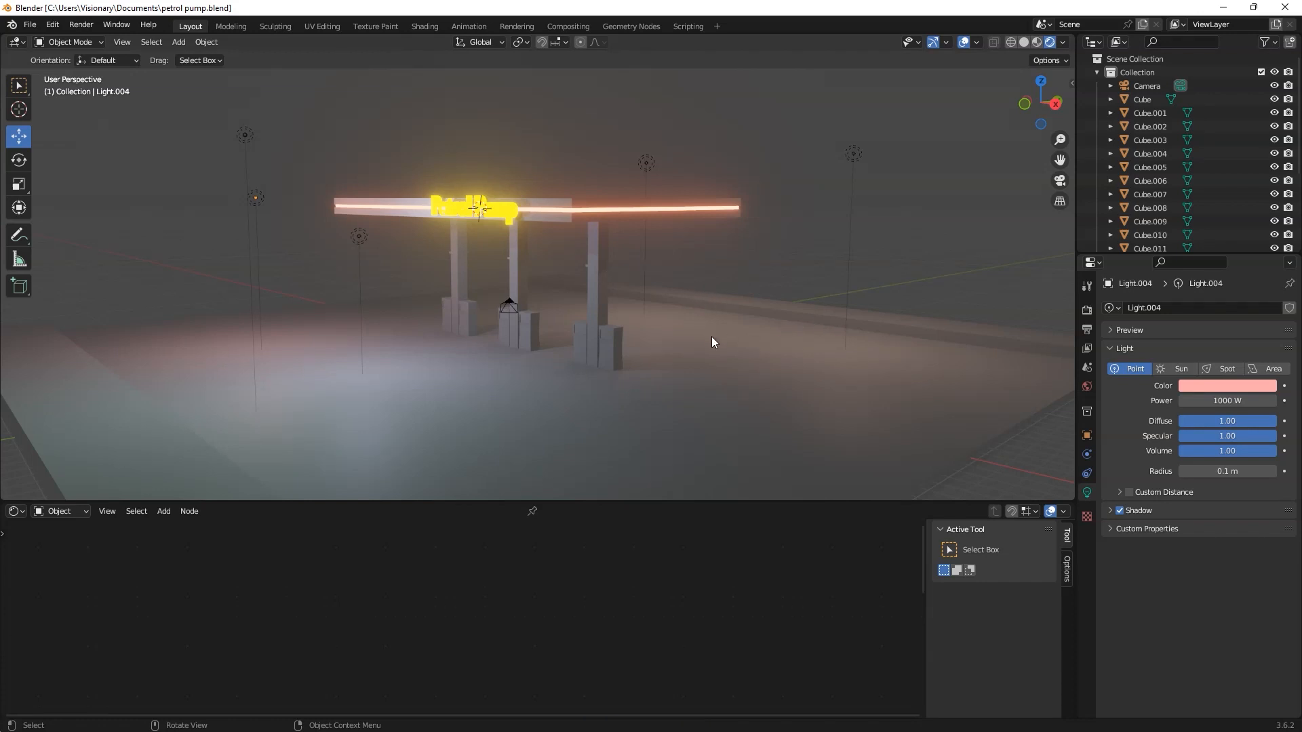
Step: Examine the lit station with viewport overlays and gizmos hidden, and show them again
middle_drag(711, 336, 642, 333)
middle_drag(738, 257, 666, 335)
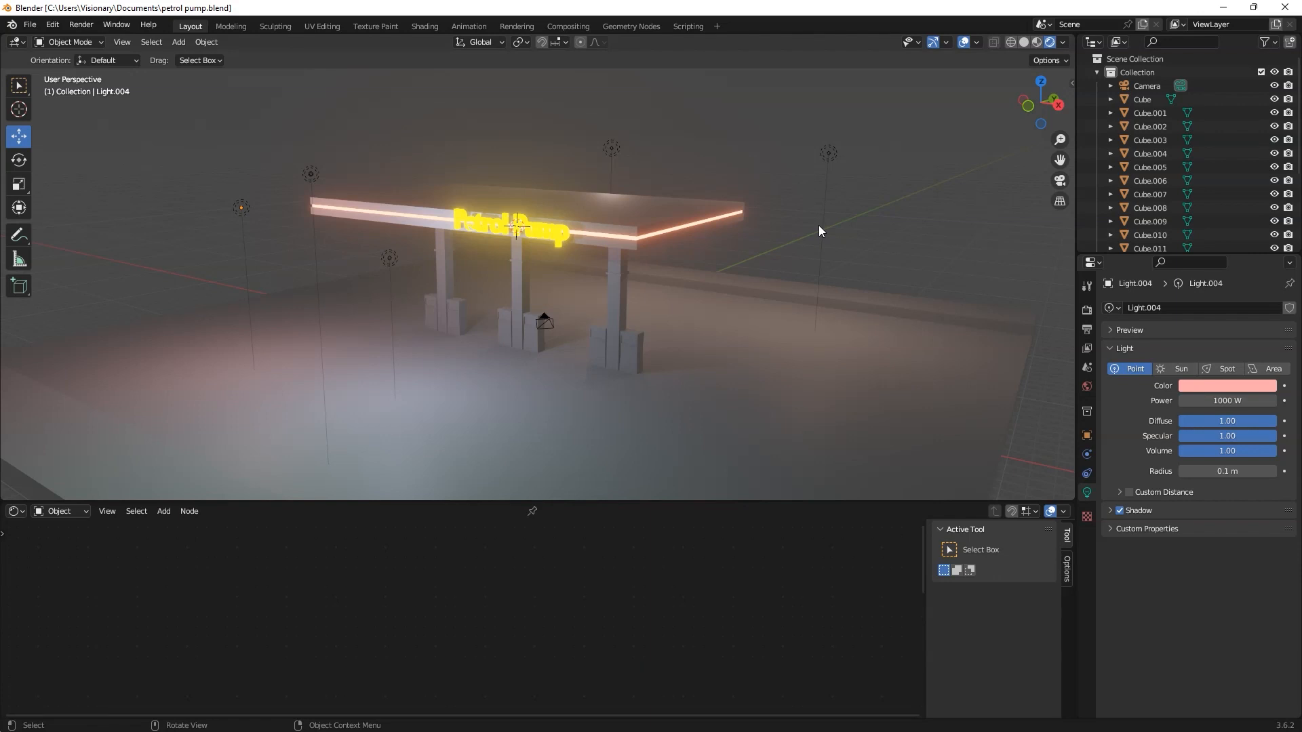
middle_drag(808, 232, 759, 173)
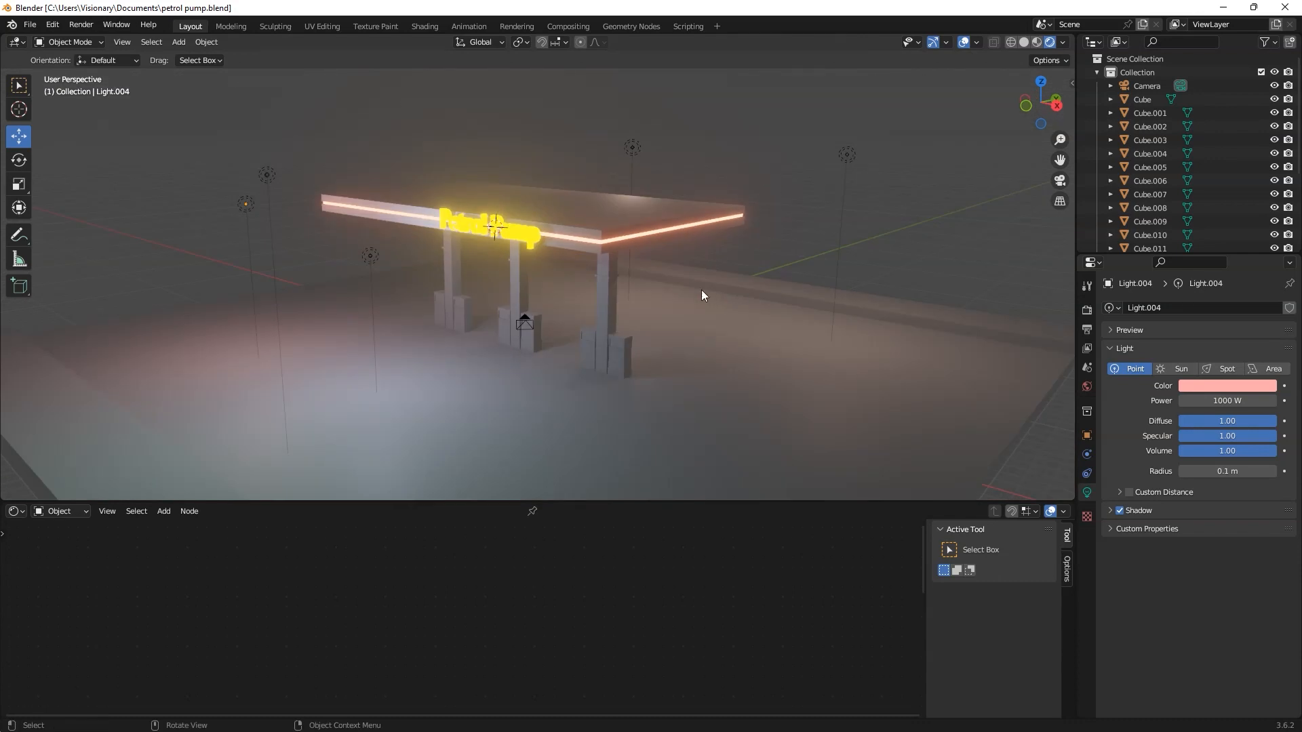
scroll(651, 319, down, 2)
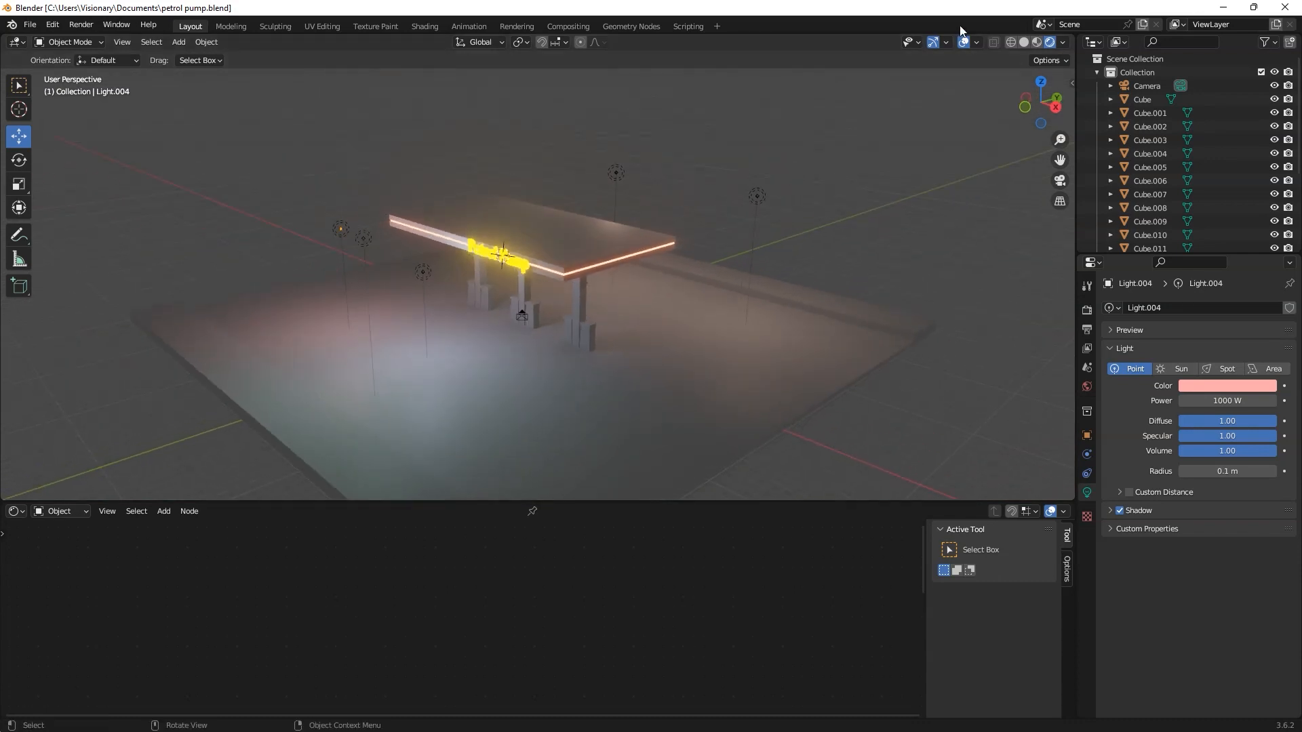
click(963, 42)
scroll(625, 272, up, 1)
mouse_move(625, 272)
middle_down()
mouse_move(683, 246)
mouse_move(614, 280)
middle_up()
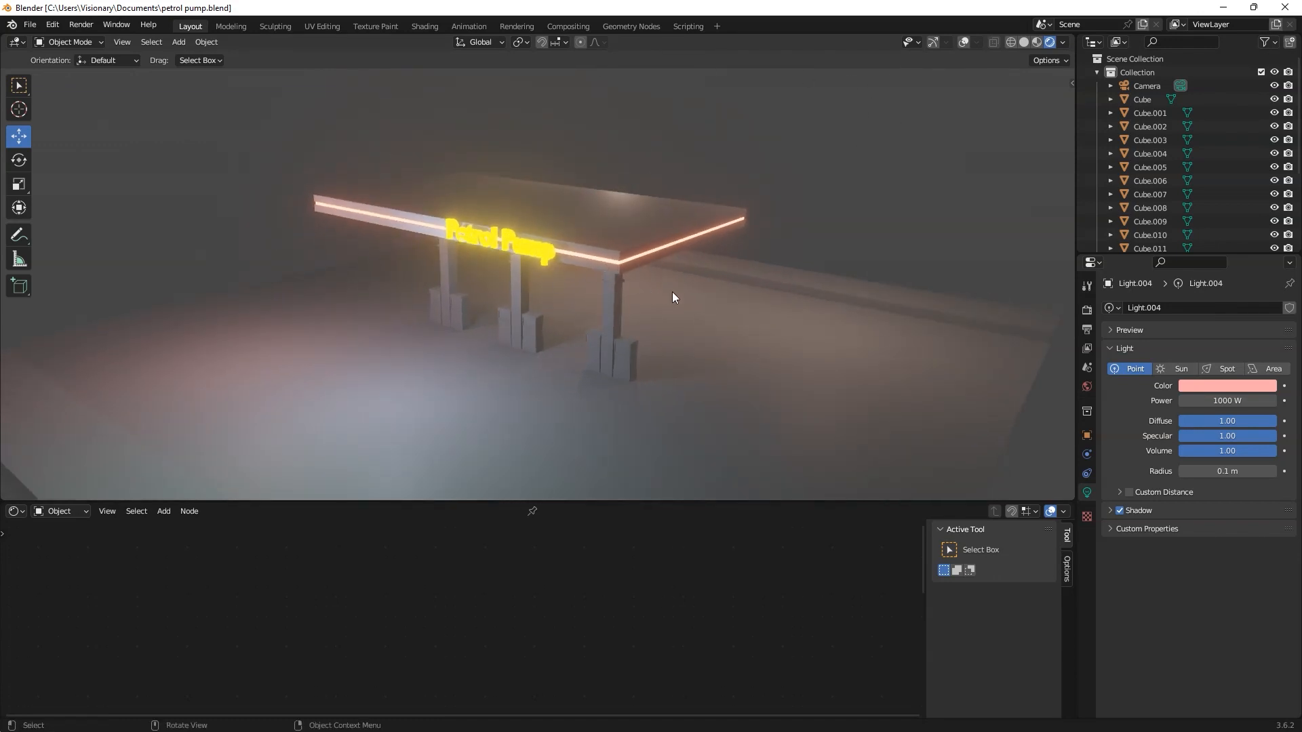
drag(963, 43, 933, 43)
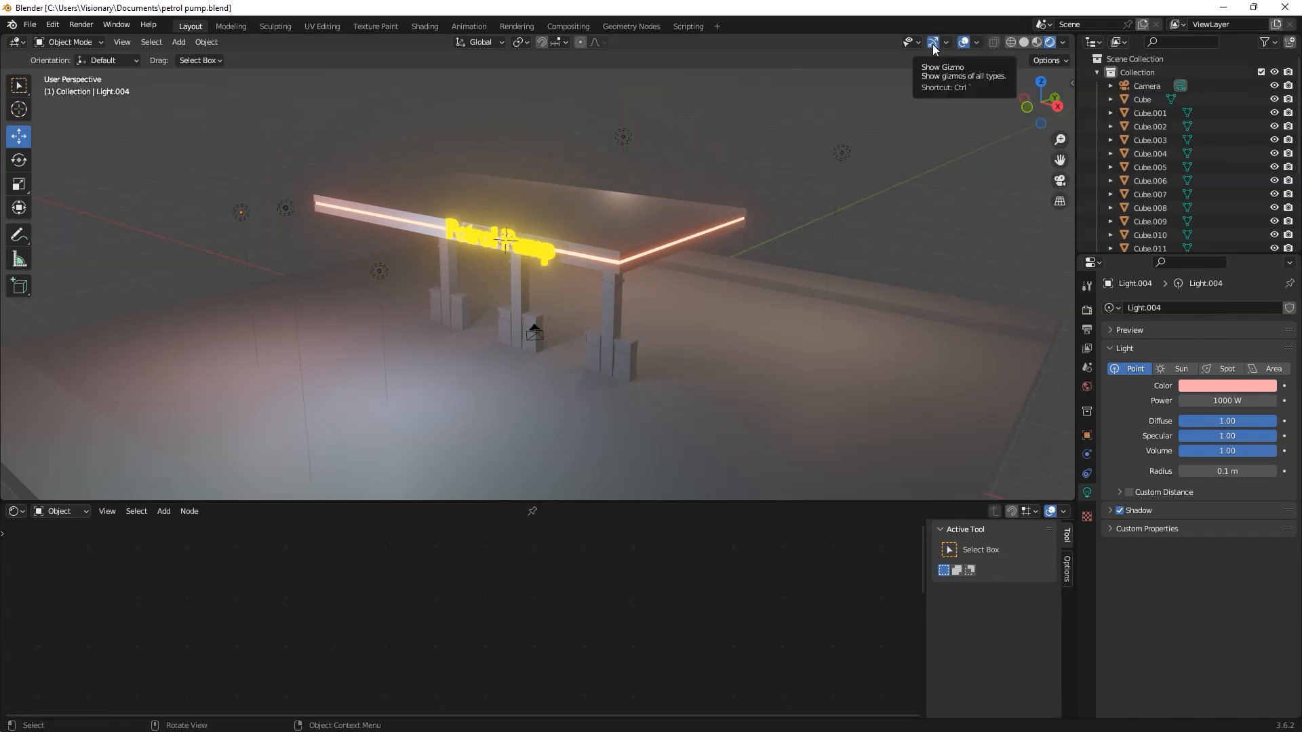
click(934, 44)
click(966, 40)
mouse_move(616, 294)
middle_down()
mouse_move(628, 279)
mouse_move(615, 286)
middle_up()
click(963, 43)
click(932, 43)
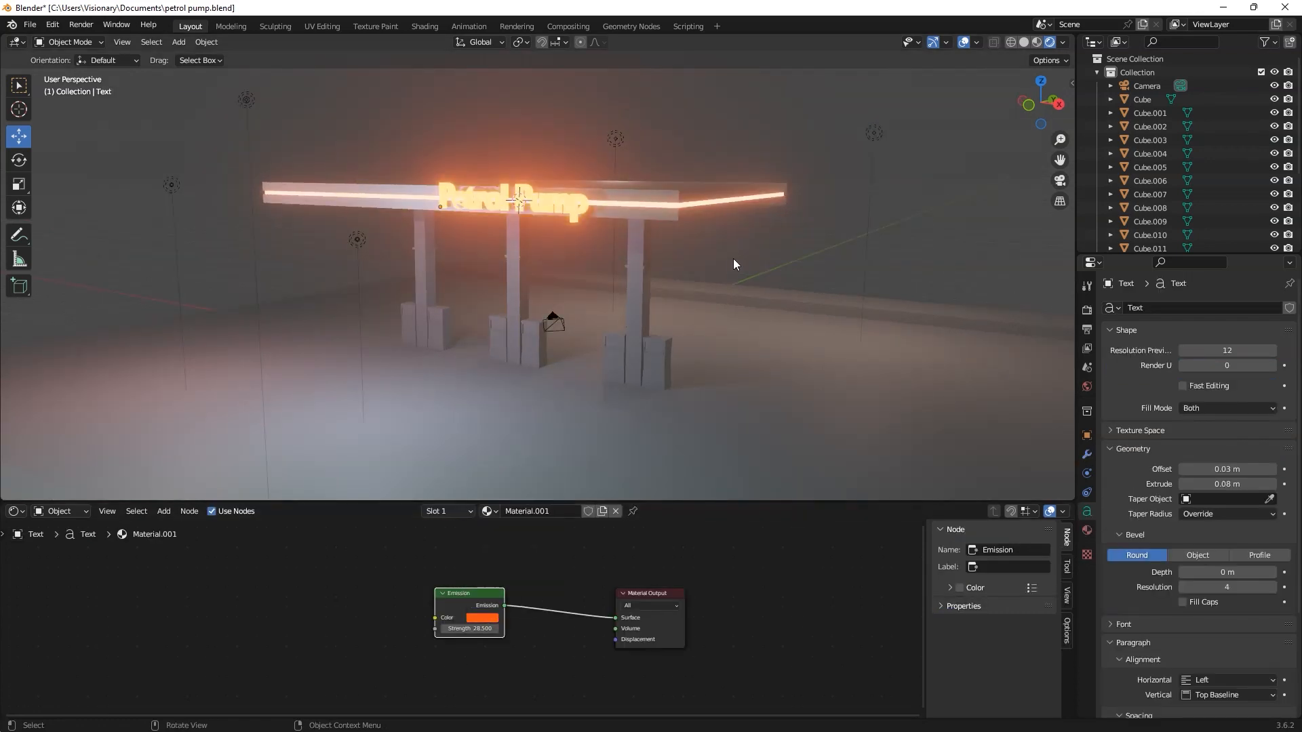
Step: Select the Petrol Pump sign, expand the Ambient Occlusion render settings, and examine the shading around the pumps and canopy
middle_drag(738, 265, 577, 374)
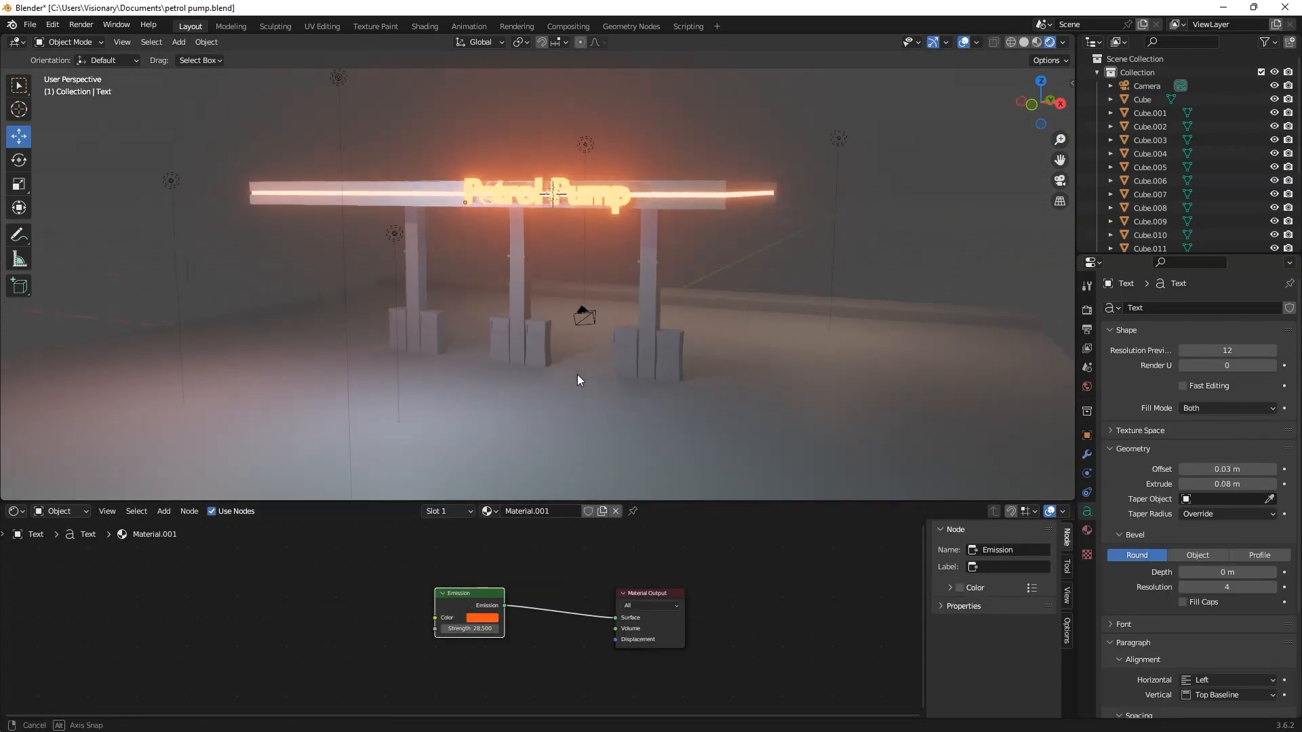
click(1087, 329)
click(1087, 311)
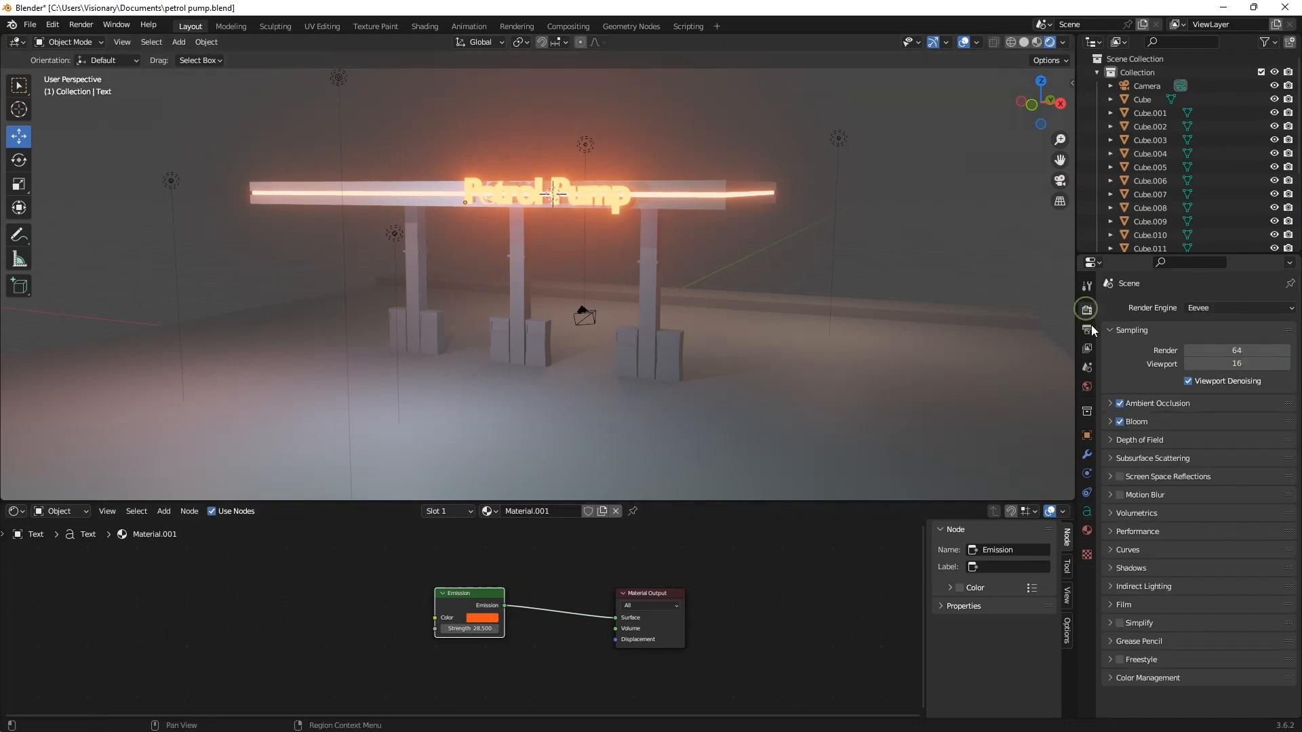
click(1111, 403)
click(1227, 424)
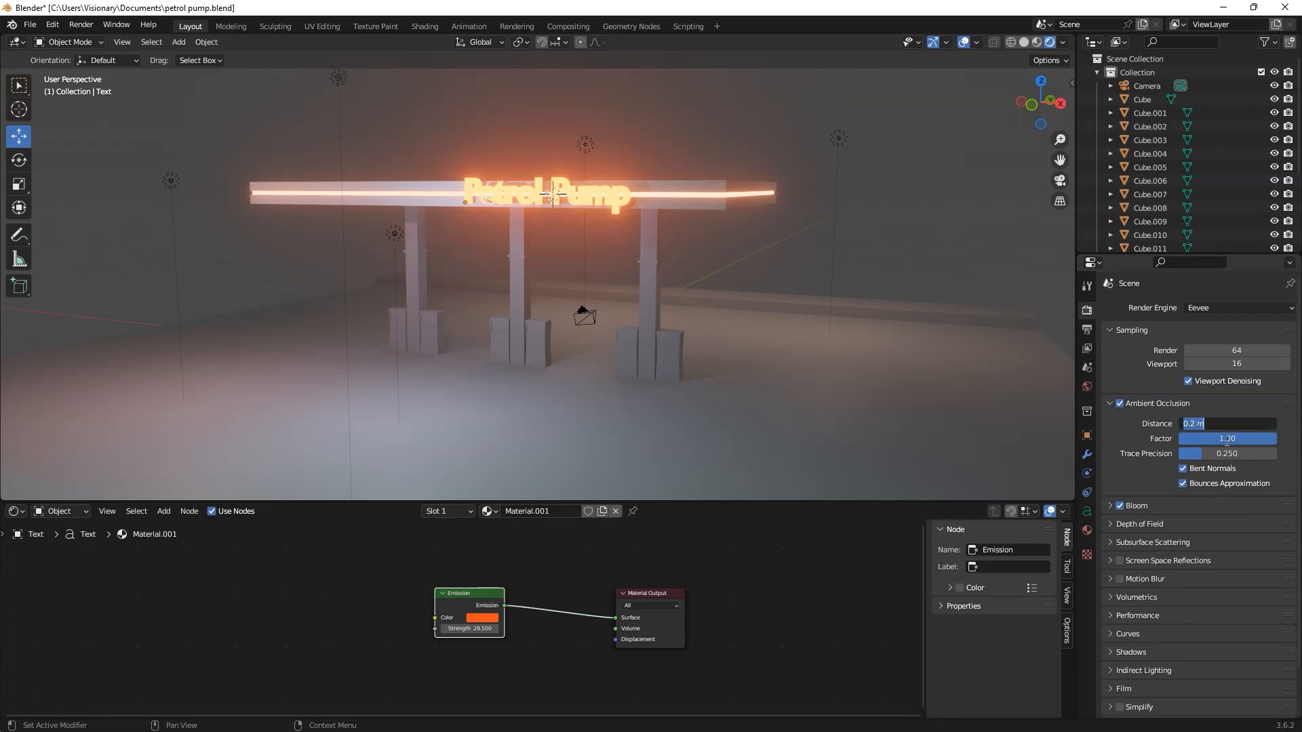
click(699, 309)
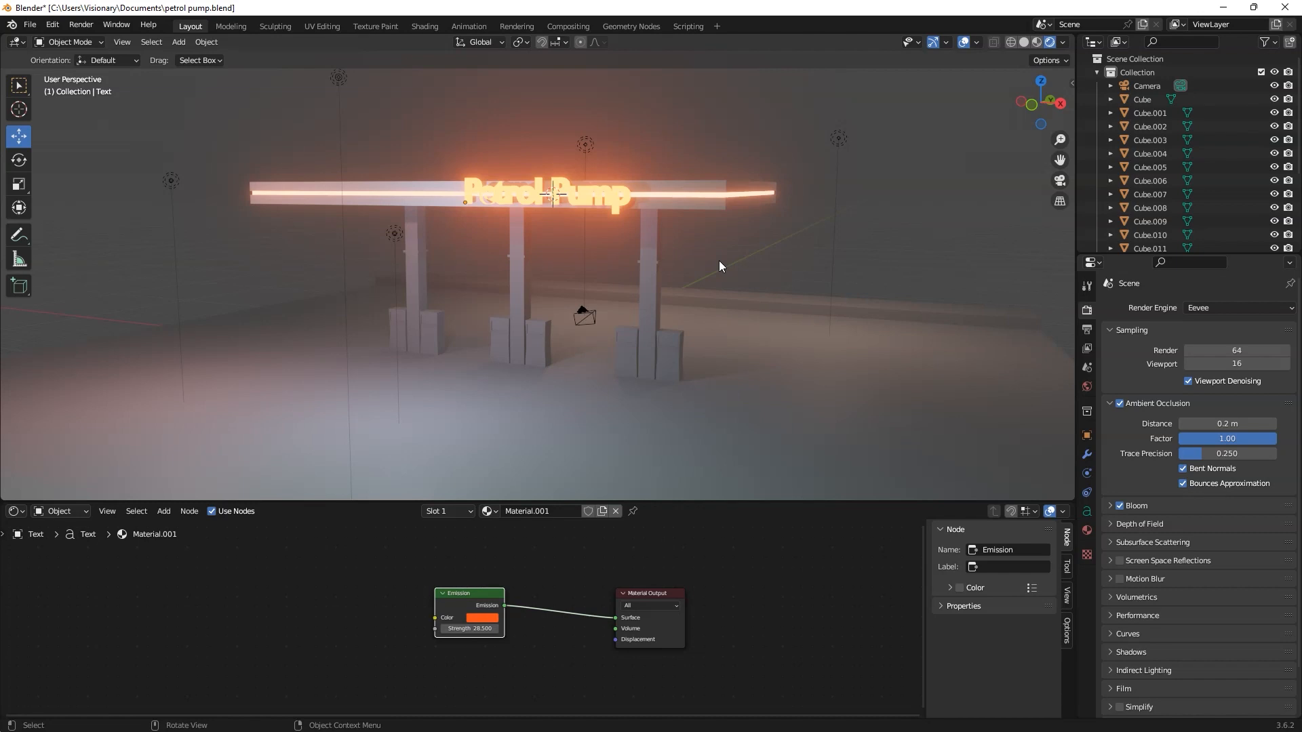
middle_drag(654, 343, 533, 339)
scroll(533, 339, up, 7)
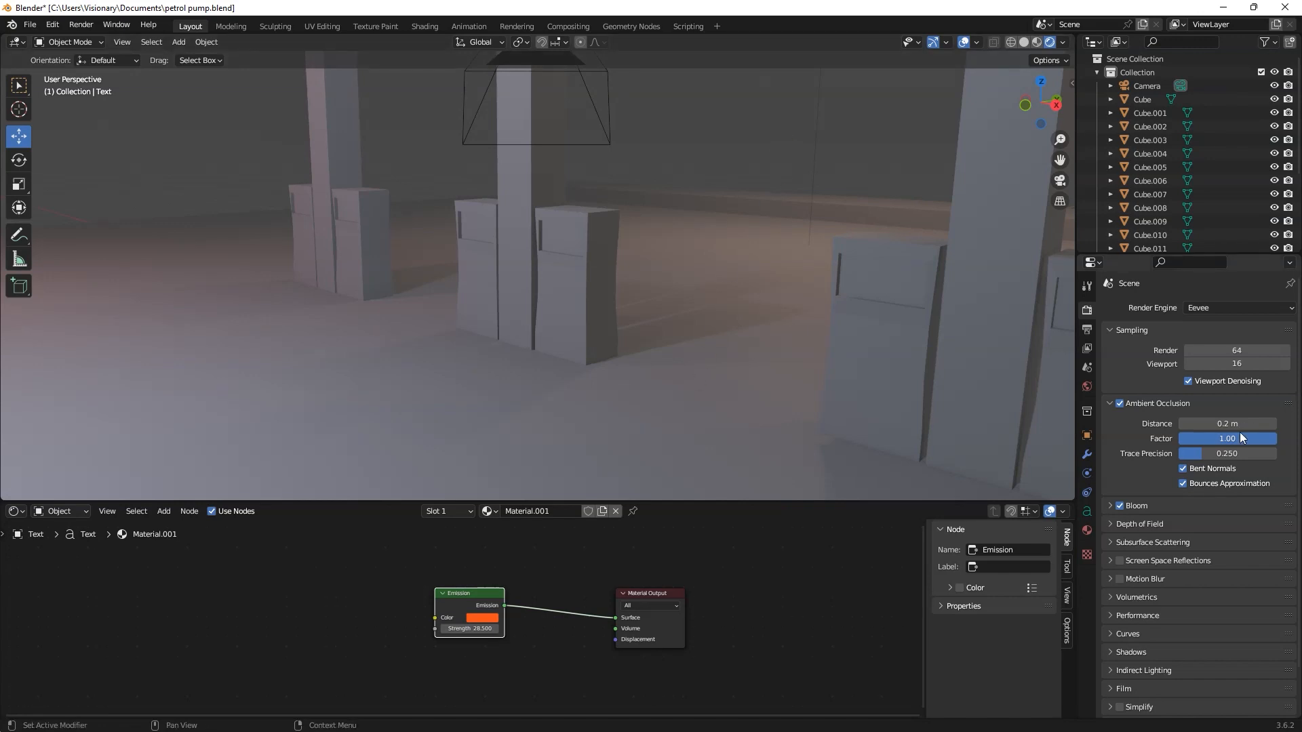
scroll(856, 335, down, 6)
middle_drag(777, 239, 753, 293)
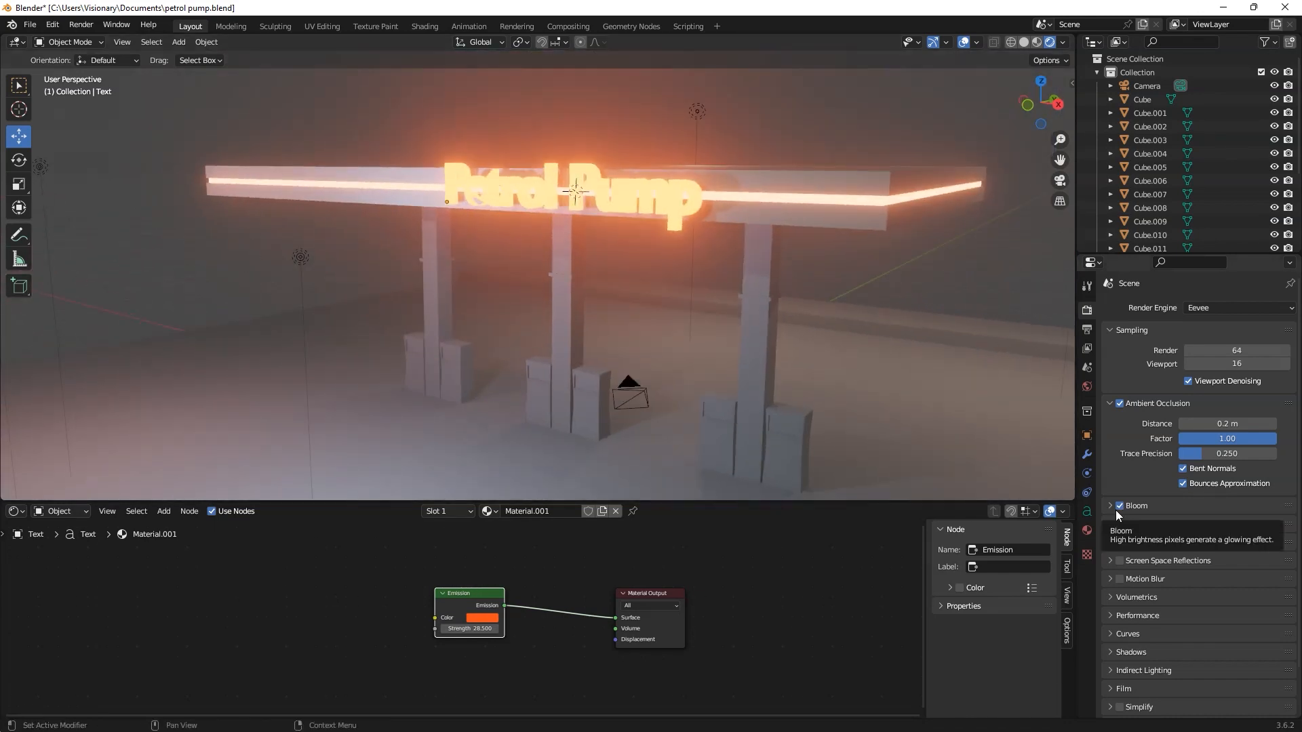
Step: Switch Bloom off and back on to compare the glow of the sign and canopy strip
click(1119, 506)
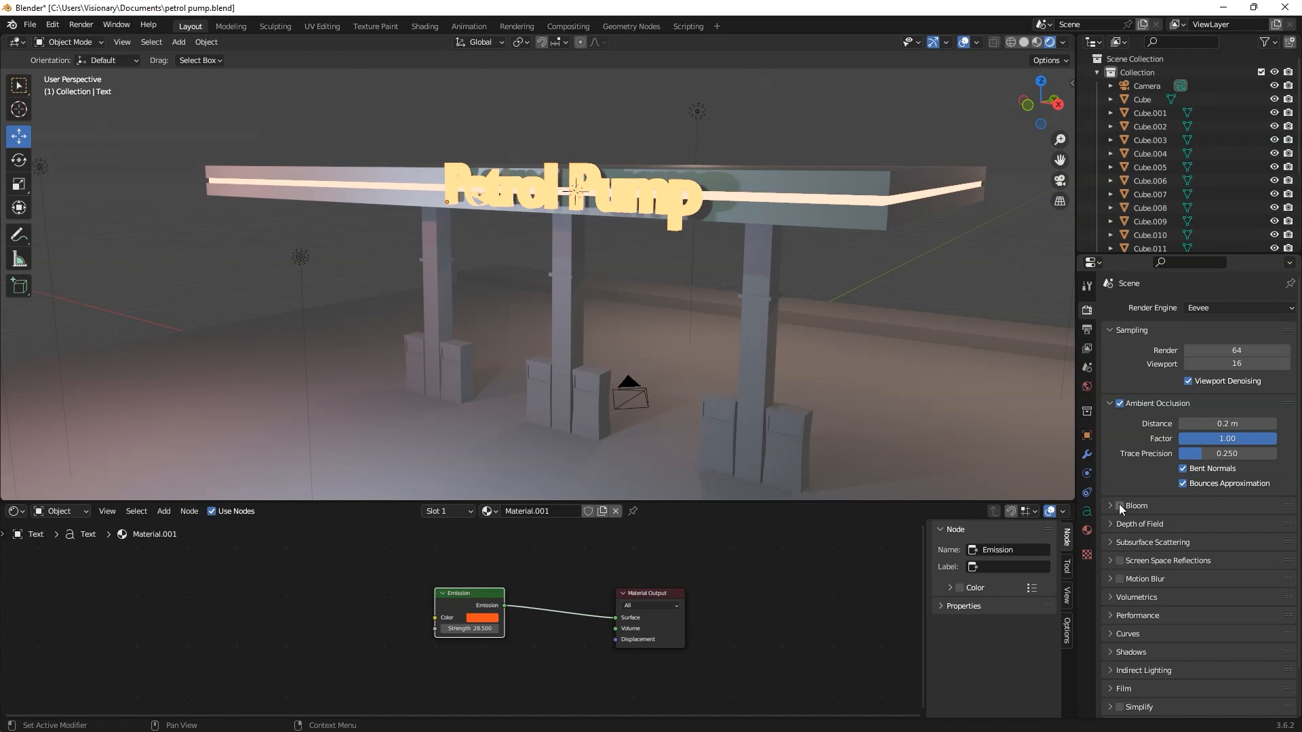
scroll(900, 392, down, 2)
middle_drag(901, 393, 937, 384)
click(1119, 506)
Step: Separate the recessed upper front face of one pump at the middle pillar into its own object
middle_drag(753, 313, 708, 299)
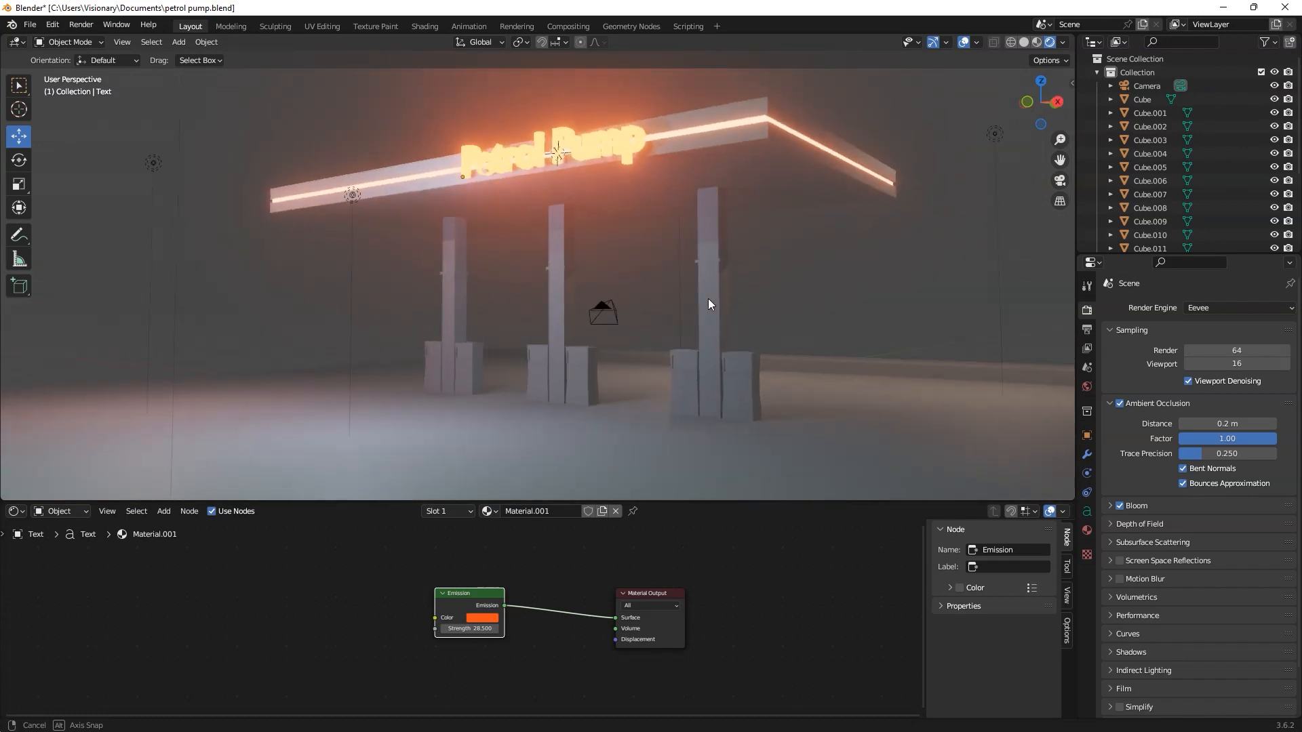
scroll(580, 381, up, 3)
middle_drag(581, 382, 626, 323)
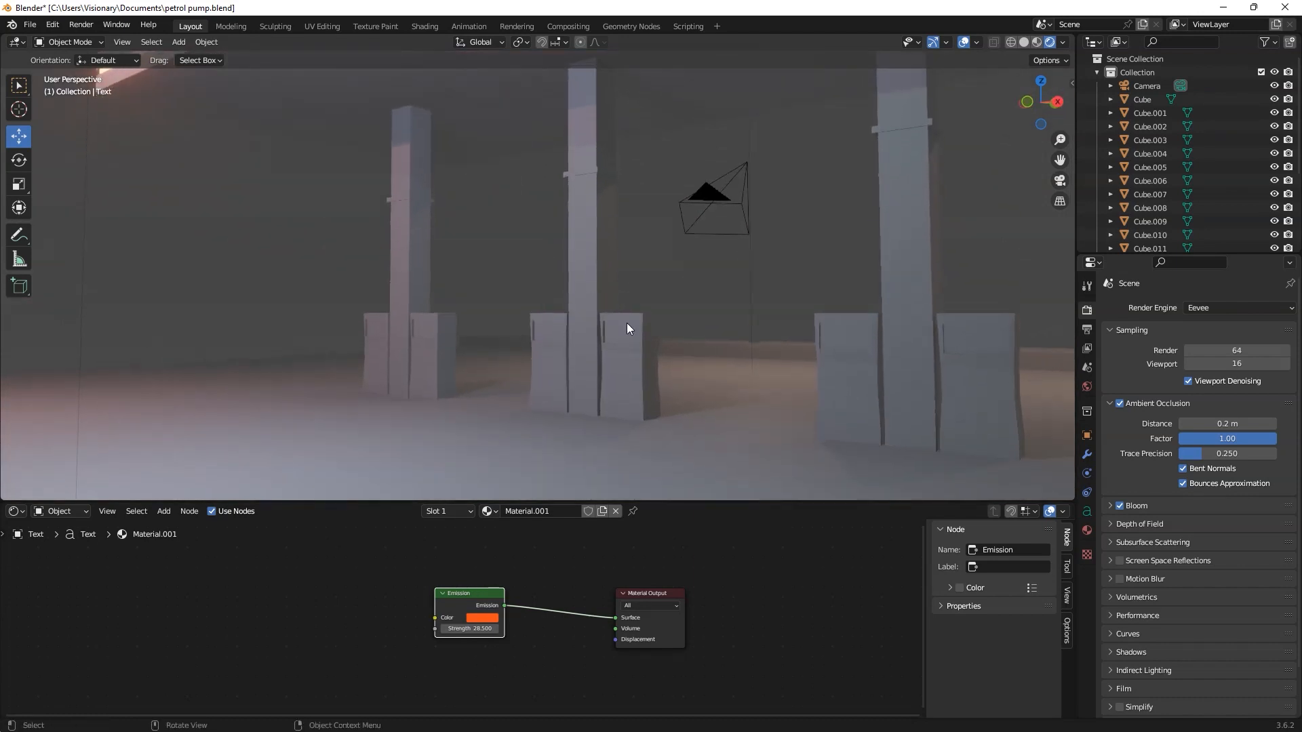
click(622, 343)
scroll(624, 349, up, 3)
shift+middle_drag(721, 328, 654, 271)
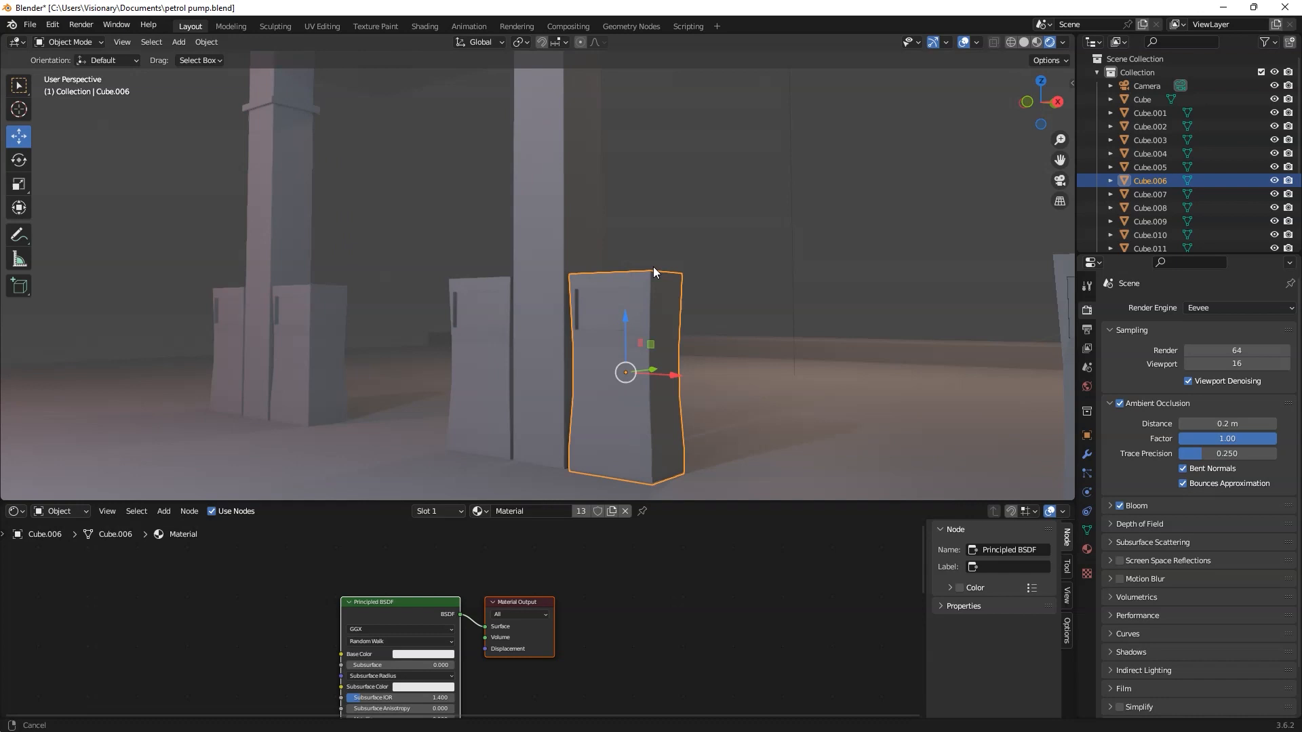
middle_drag(609, 326, 605, 314)
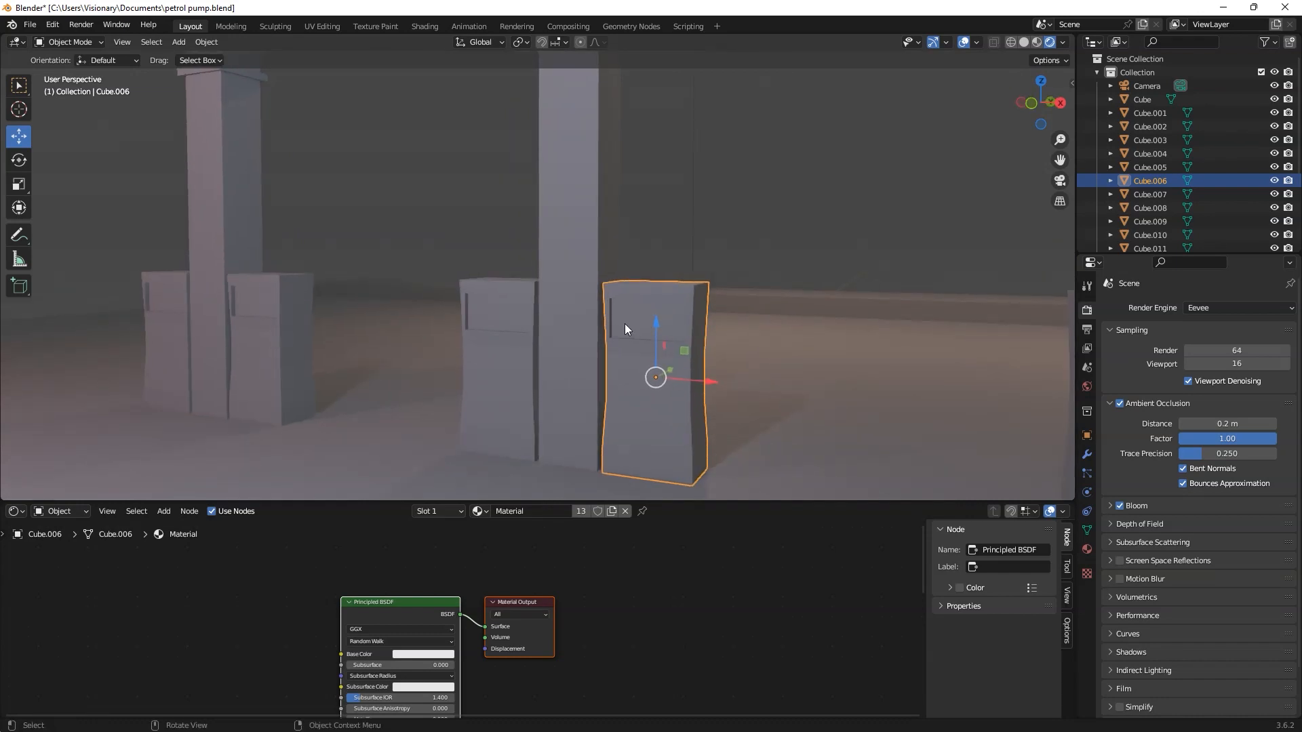
key(Tab)
click(624, 333)
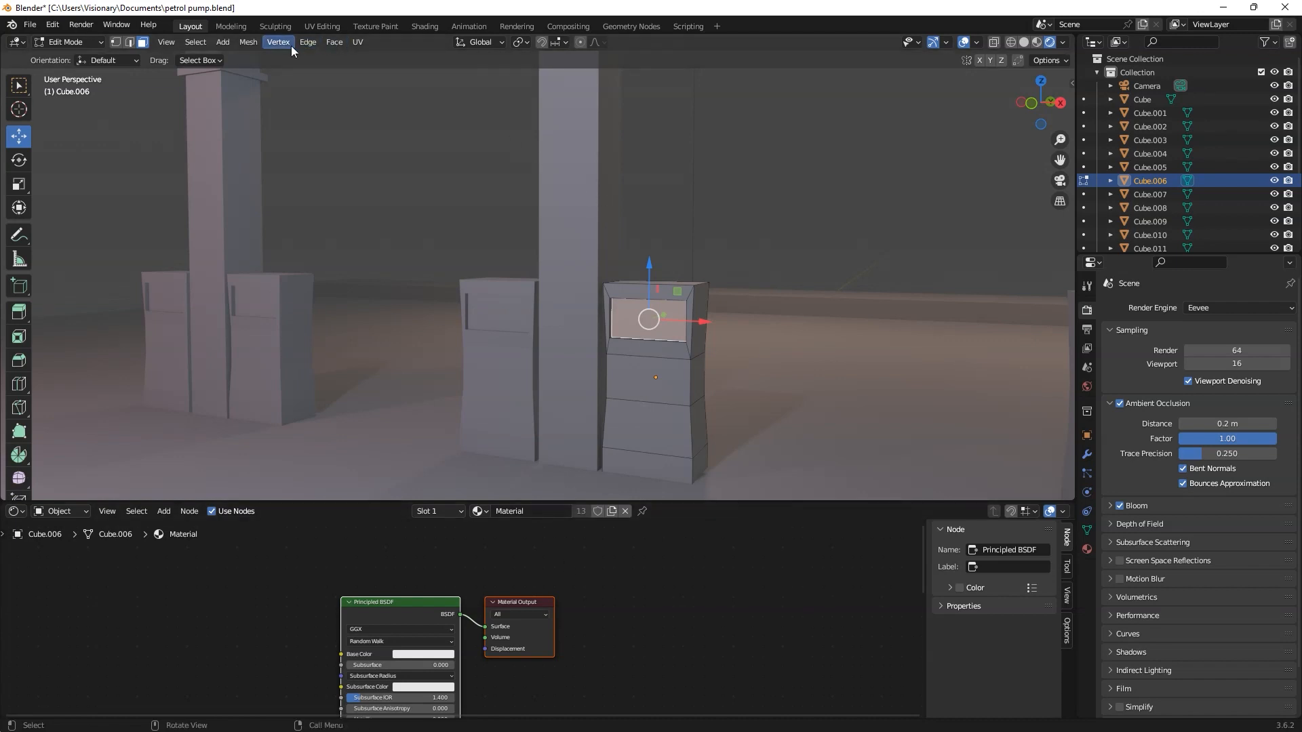
click(253, 42)
mouse_move(289, 165)
click(386, 166)
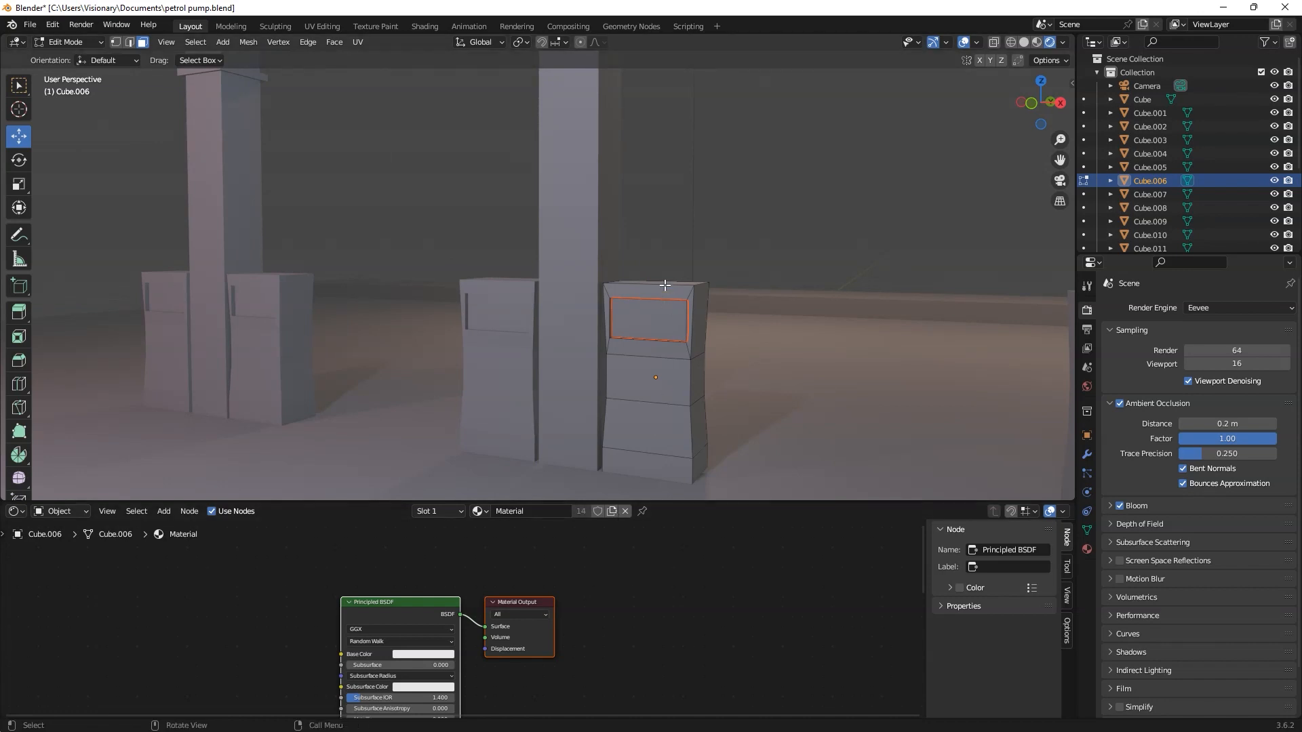
key(Tab)
Step: Give the separated pump screen its own material copy and replace its Principled BSDF with an Emission shader
click(665, 319)
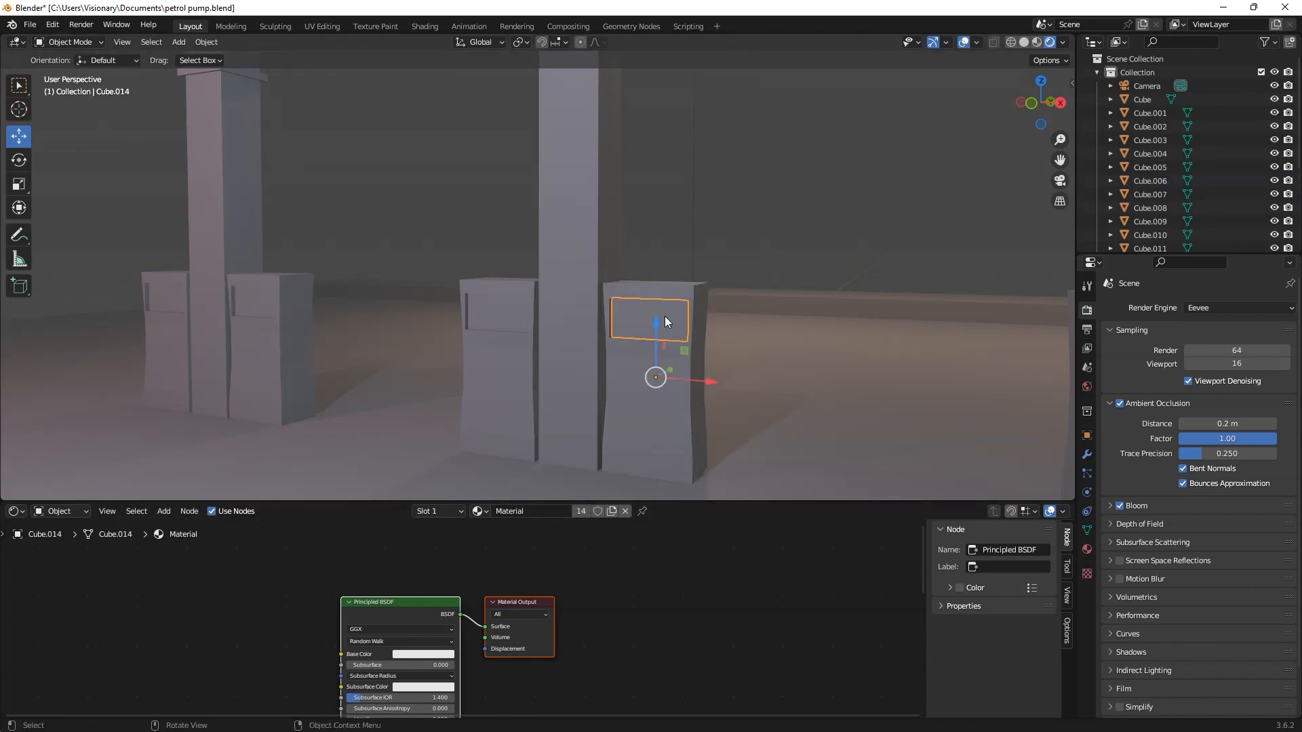
middle_drag(696, 336, 674, 342)
click(609, 510)
click(422, 600)
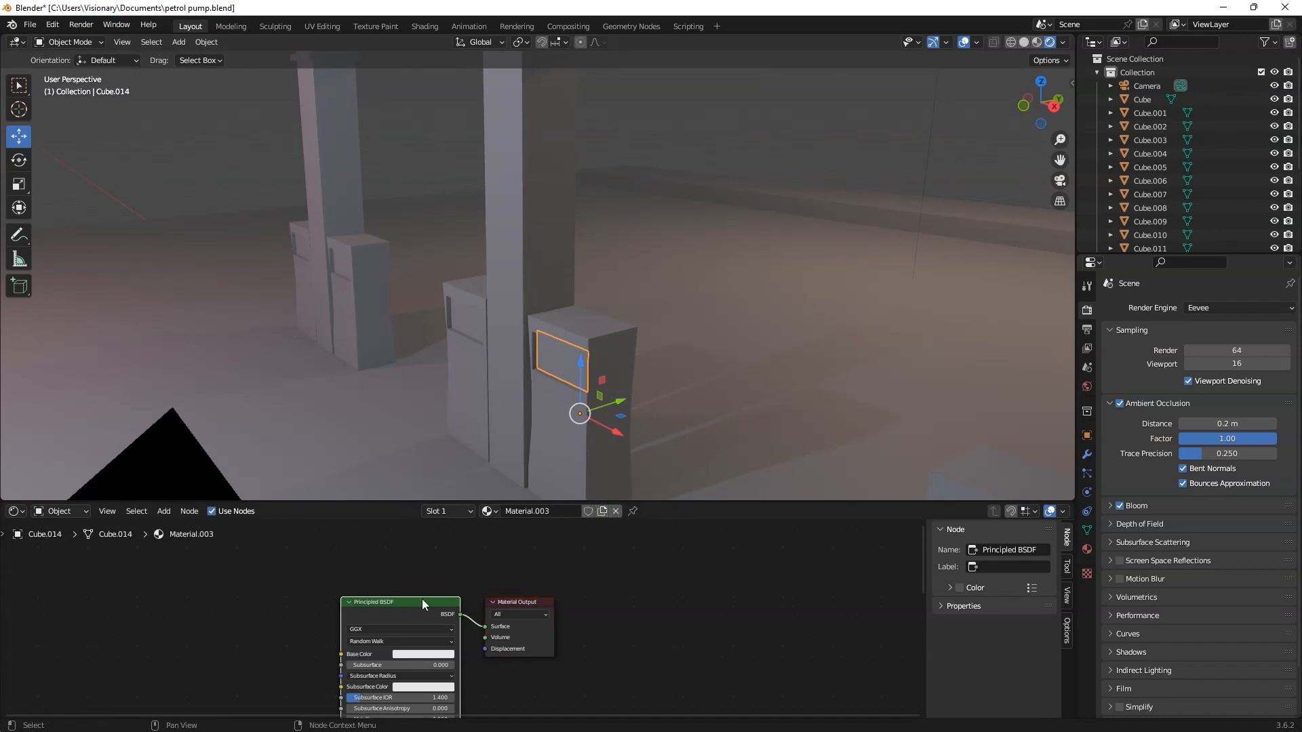
key(Delete)
key(shift+a)
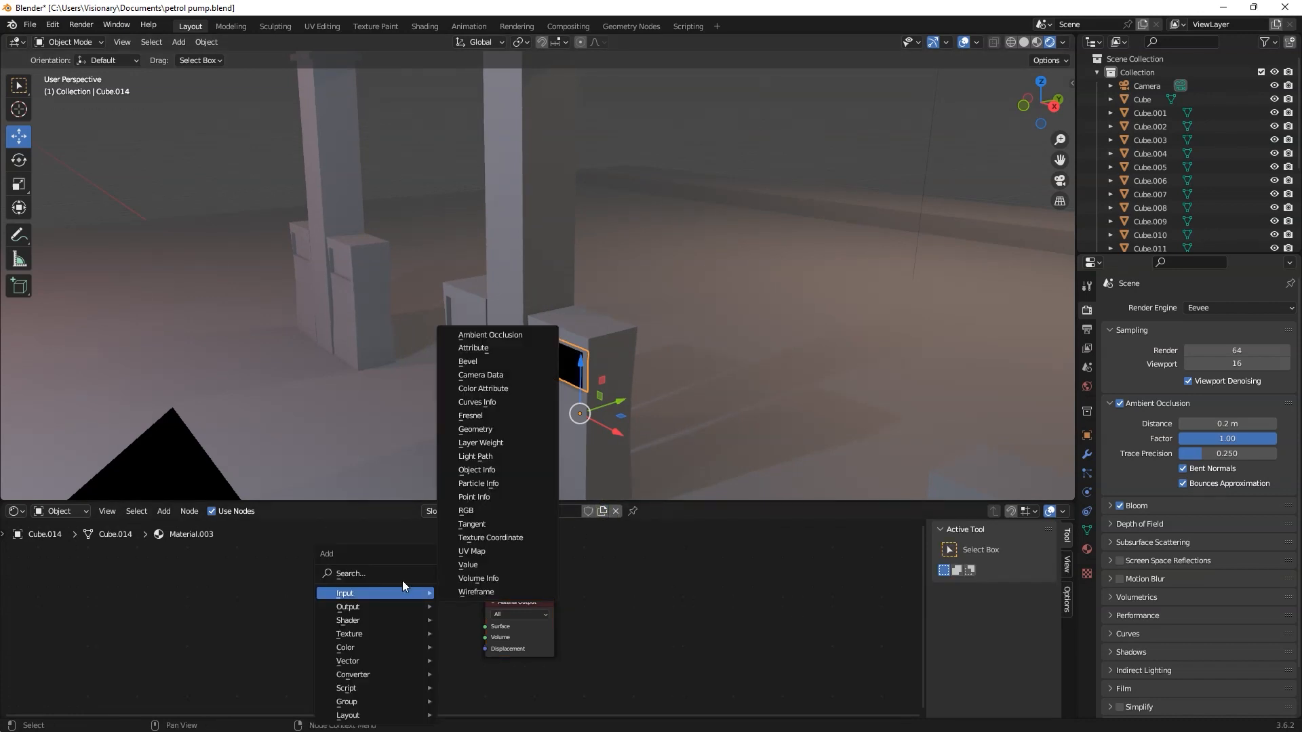
text(emi)
key(Return)
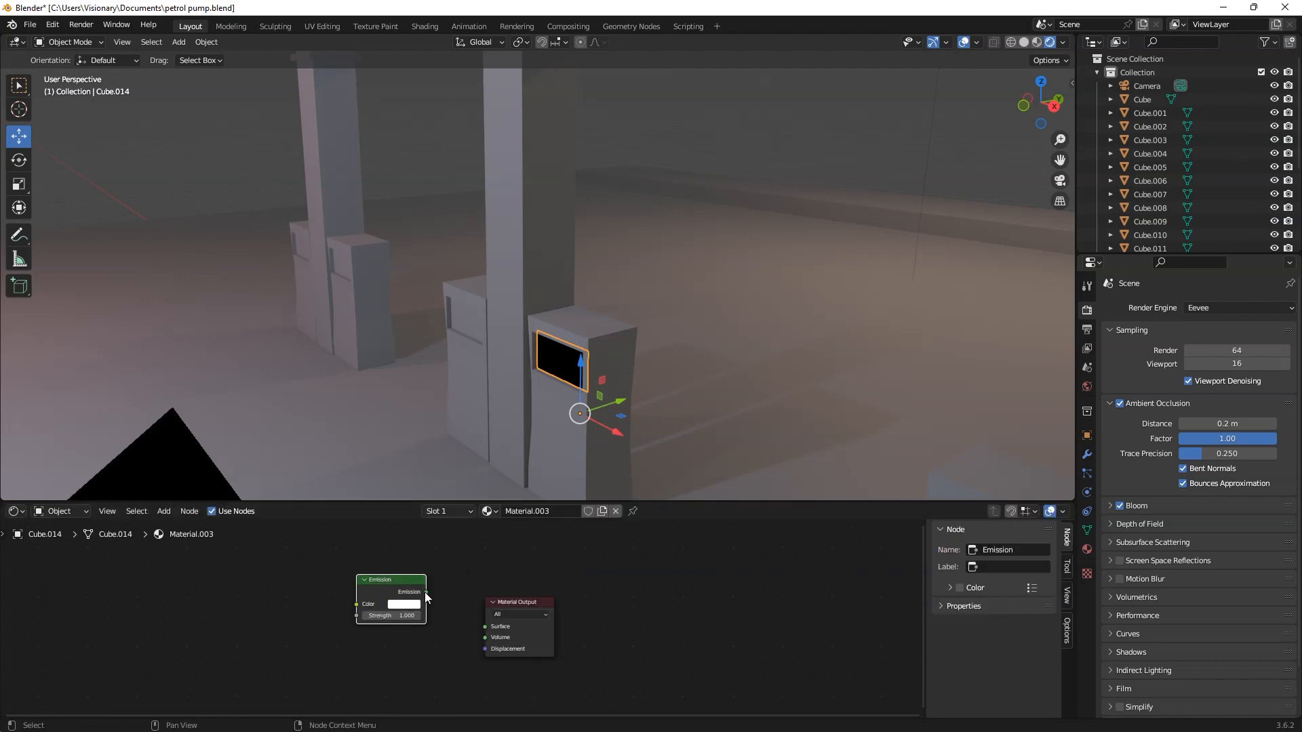
Step: Connect the screen's Emission shader to the material surface, with a pale yellow-green colour and strength 15
click(402, 606)
mouse_move(426, 507)
mouse_down()
mouse_move(412, 494)
mouse_move(399, 519)
mouse_move(422, 503)
mouse_up()
click(410, 617)
text(15)
key(Return)
Step: Duplicate the glowing screen and move the copy along X onto the pump on the middle pillar's other side
middle_drag(617, 353, 694, 352)
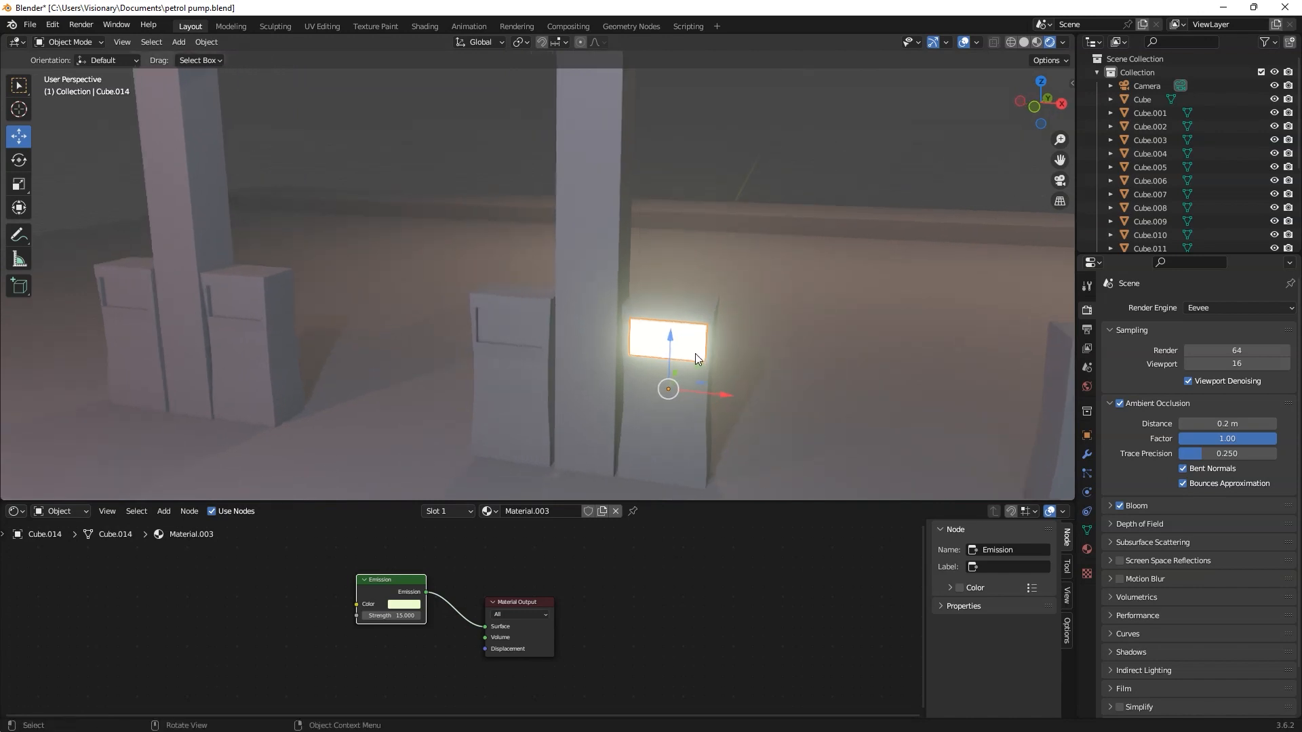
key(shift+d)
key(Escape)
key(g)
key(x)
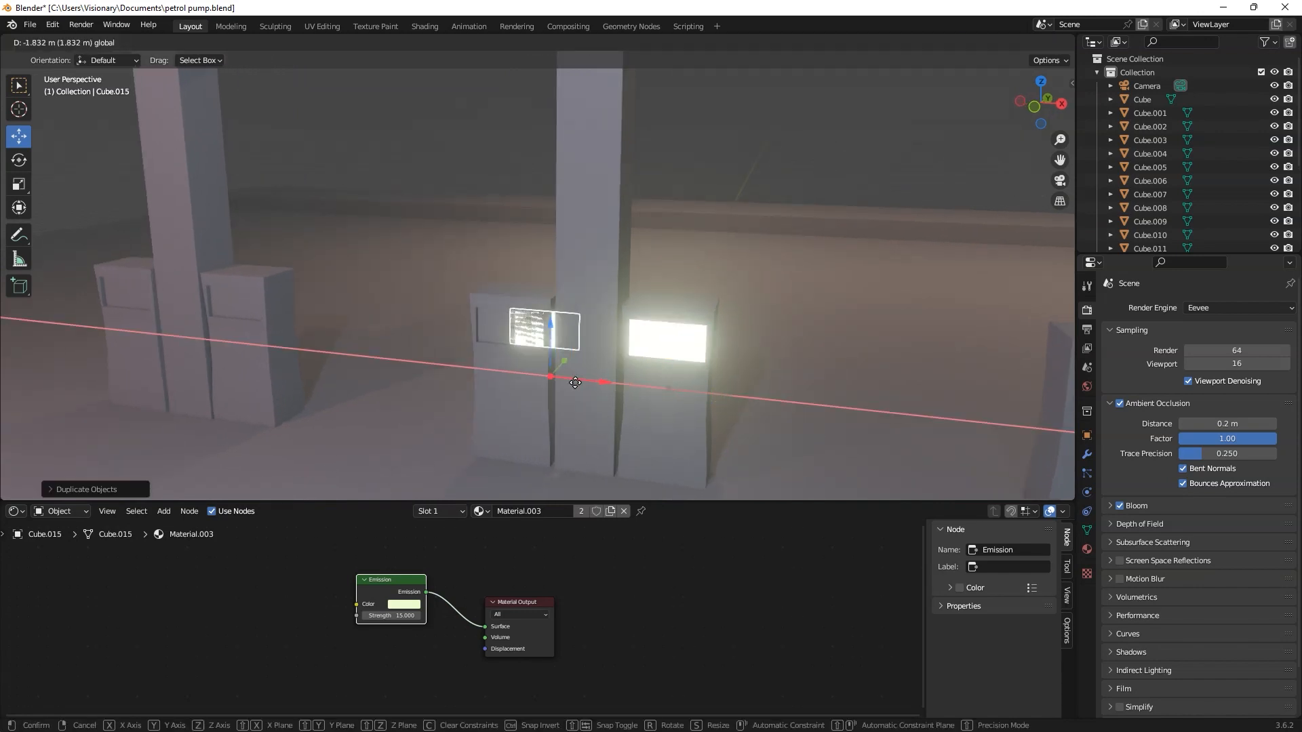
click(571, 381)
Step: Duplicate both glowing screens together and move the copies along X onto the neighbouring pillar's two pumps
middle_drag(571, 381, 598, 380)
shift+click(679, 334)
key(shift+d)
key(Escape)
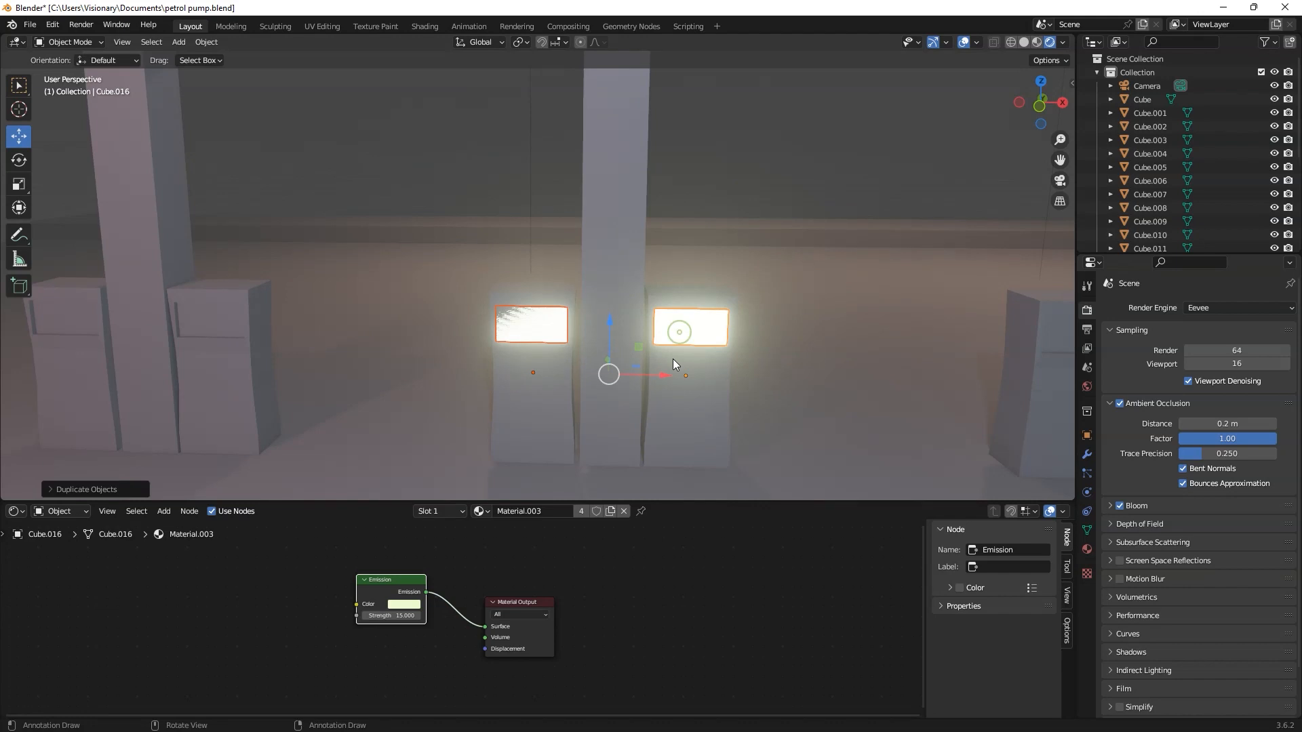
key(g)
key(x)
click(178, 349)
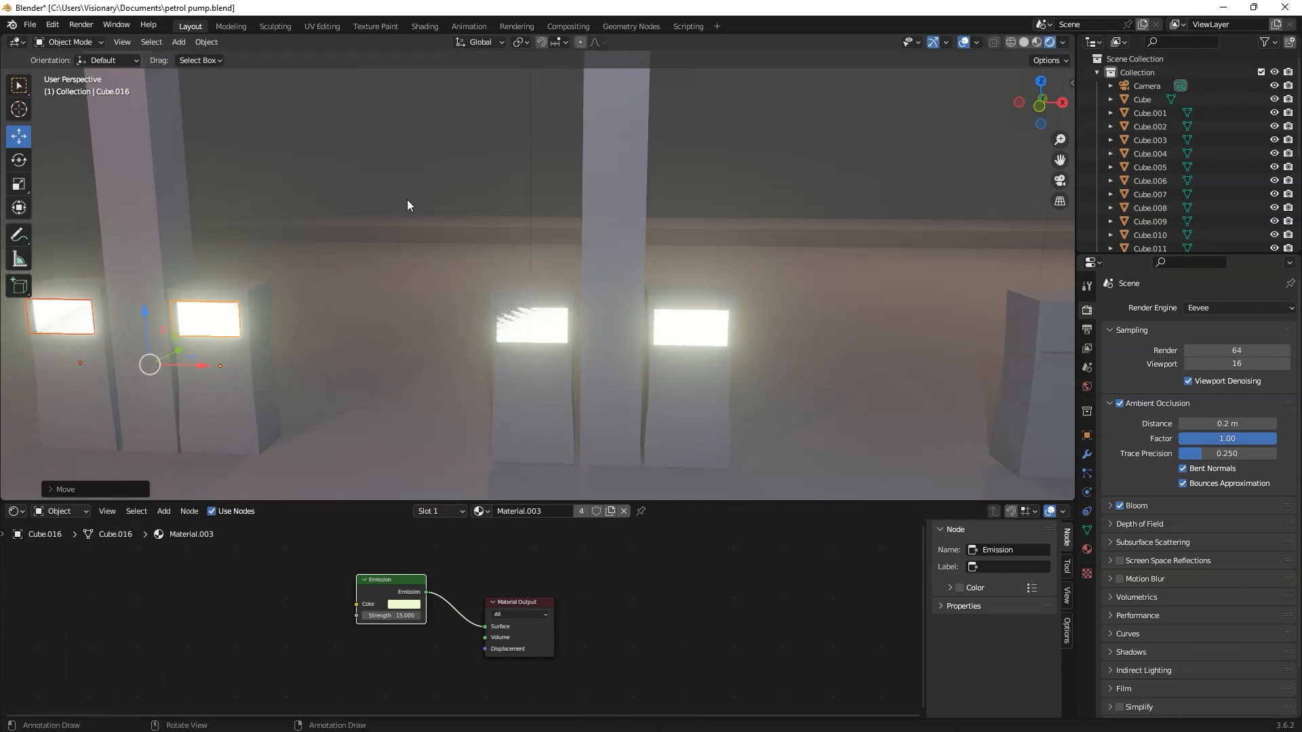
Step: Duplicate a glowing screen from the middle pillar and move the copy about 5.5 m along X onto the unlit pillar's nearer pump
middle_drag(596, 375, 583, 370)
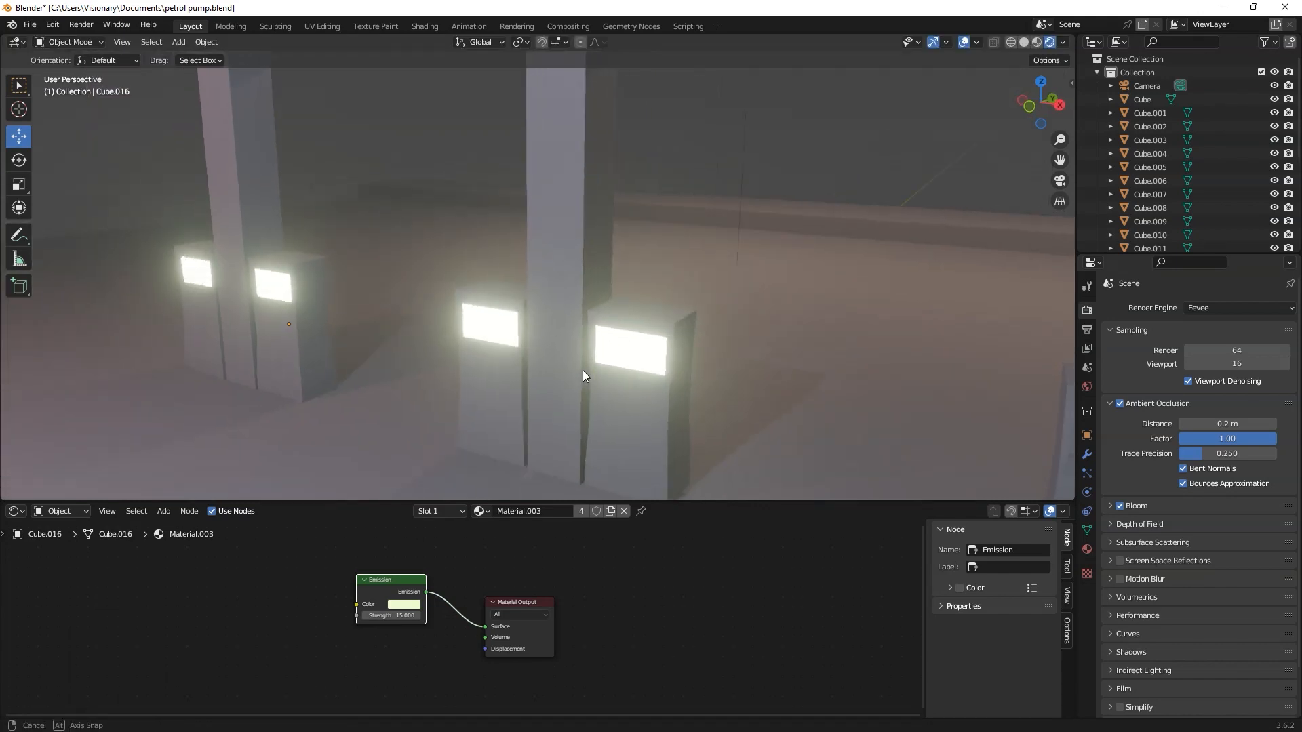
middle_drag(768, 341, 384, 299)
click(345, 302)
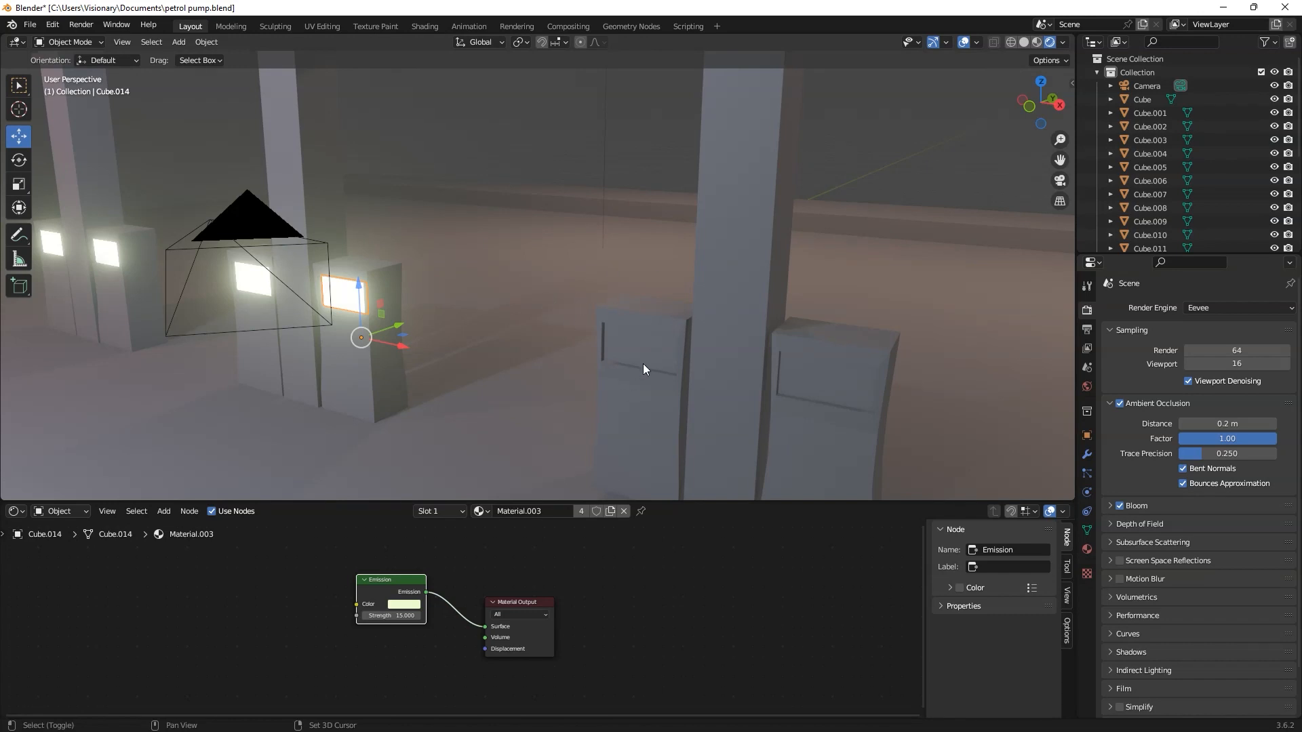
key(ctrl+l)
click(402, 348)
click(343, 303)
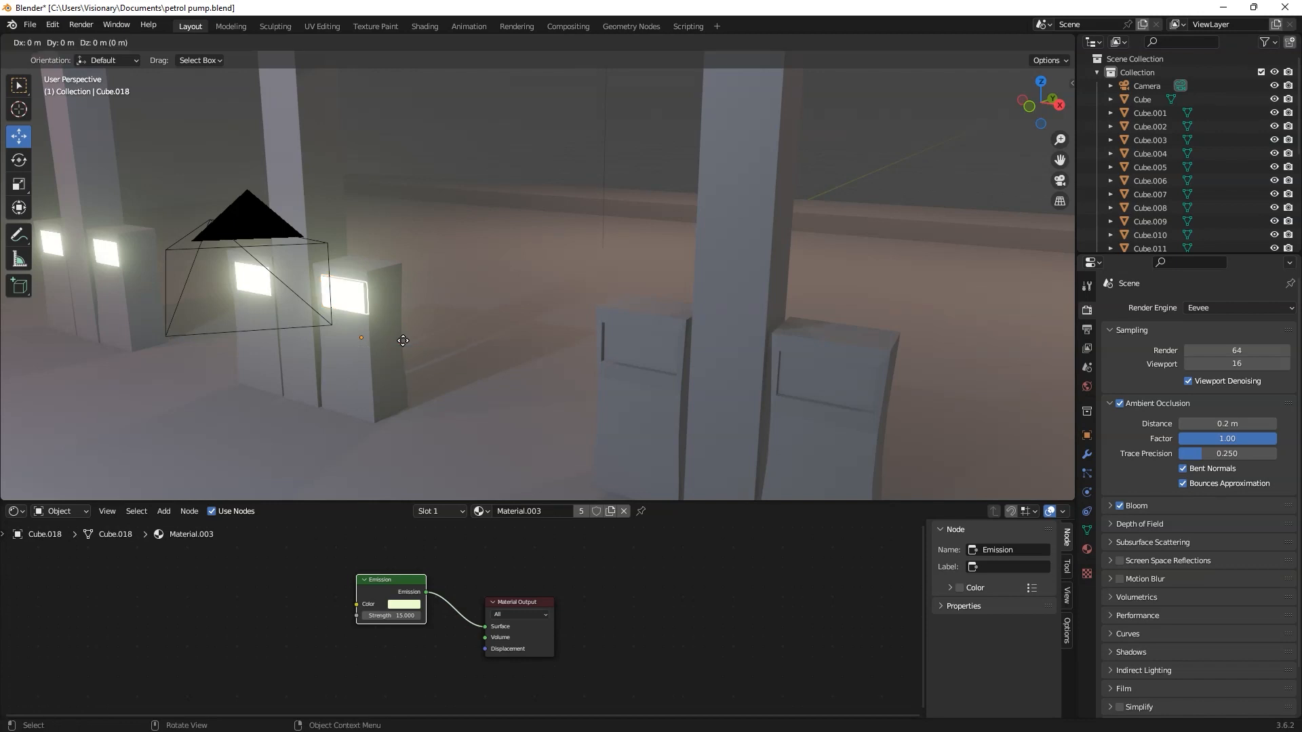
key(shift+d)
key(x)
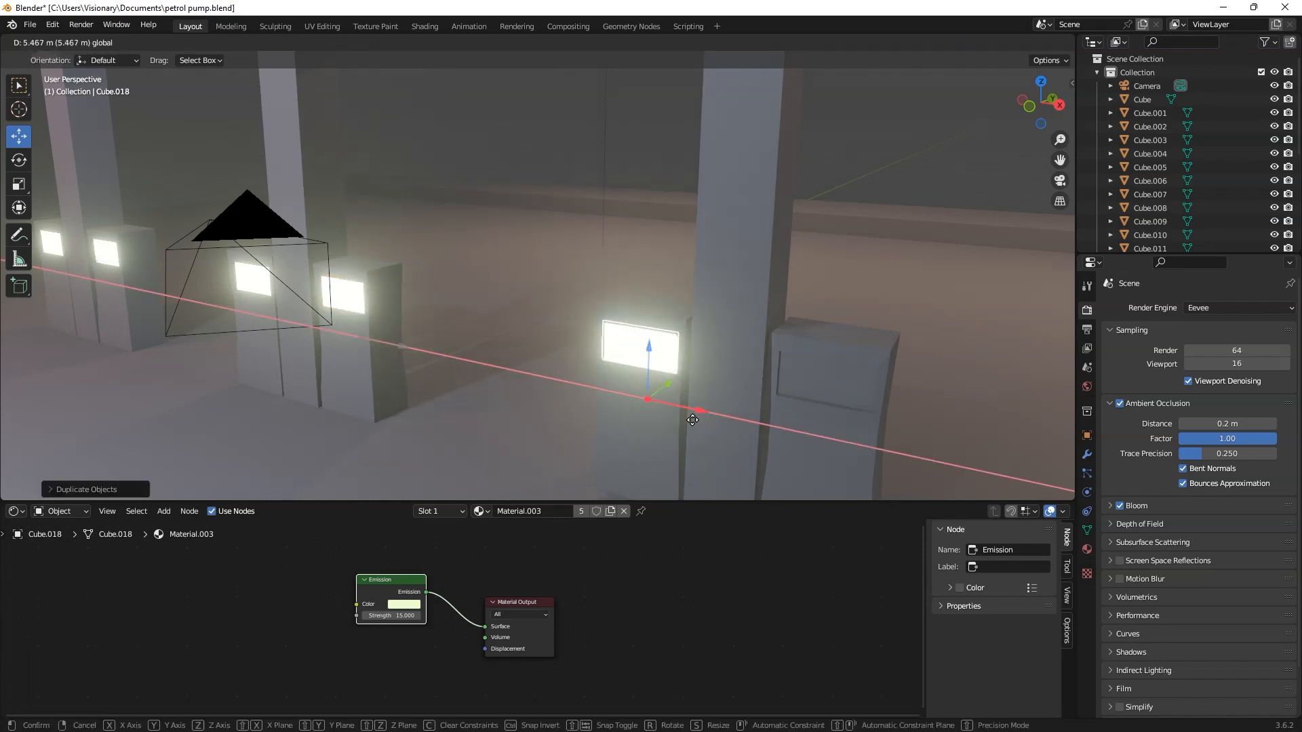
click(696, 420)
Step: Duplicate the newly placed screen and move the copy along X onto the remaining unlit pump across the same pillar
key(shift+d)
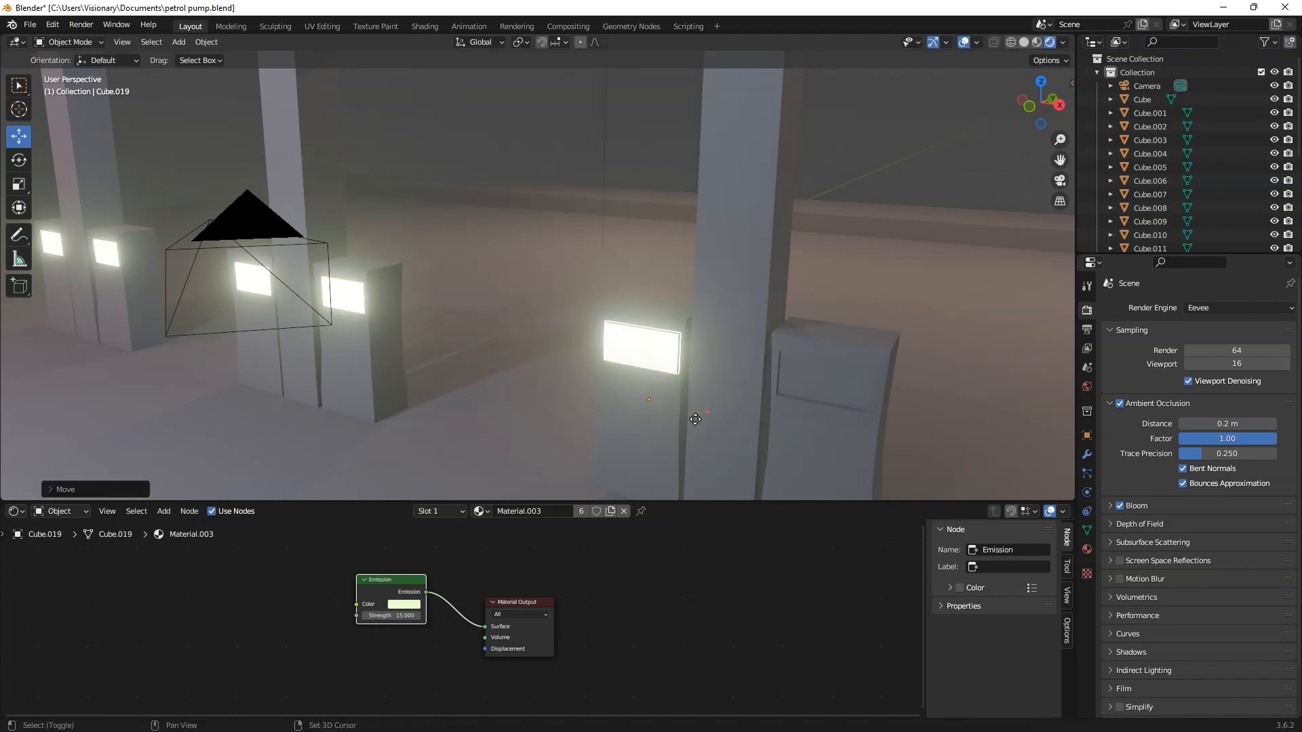
key(x)
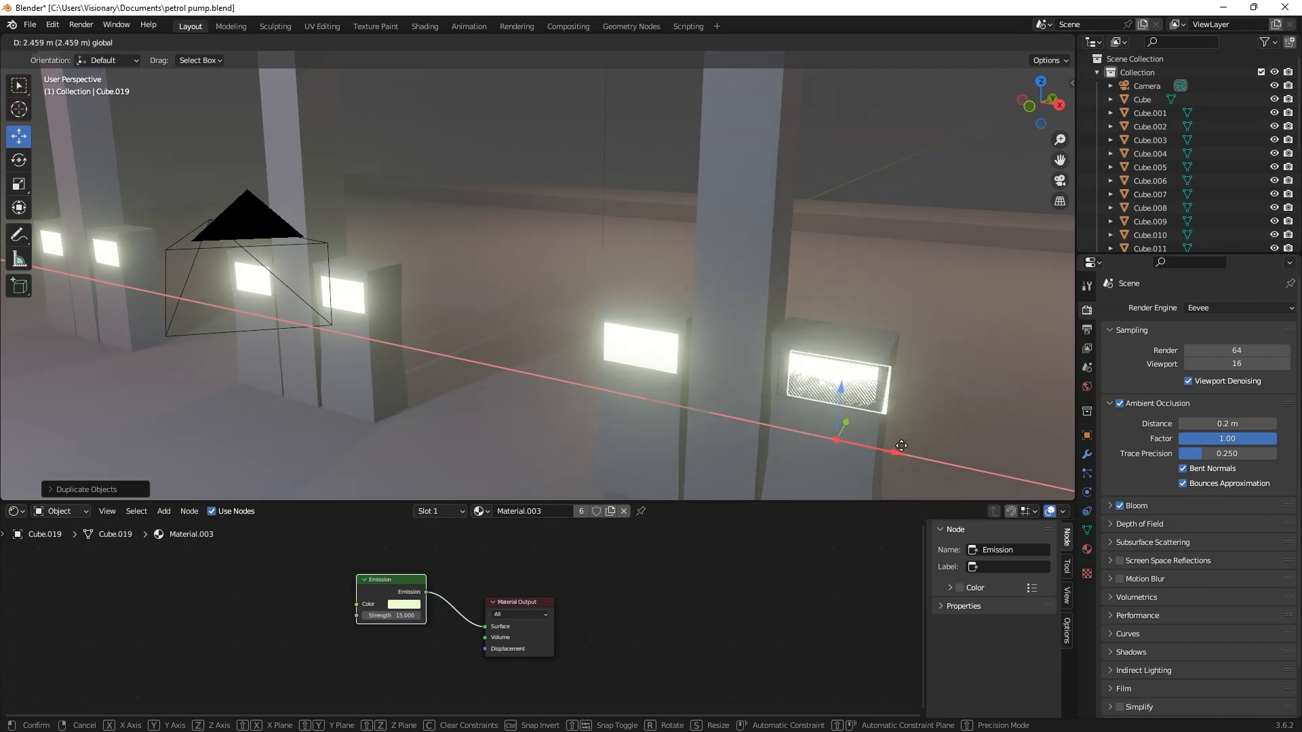
click(864, 413)
Step: Hide the viewport gizmos and overlays to view the whole lit station cleanly
scroll(864, 413, down, 5)
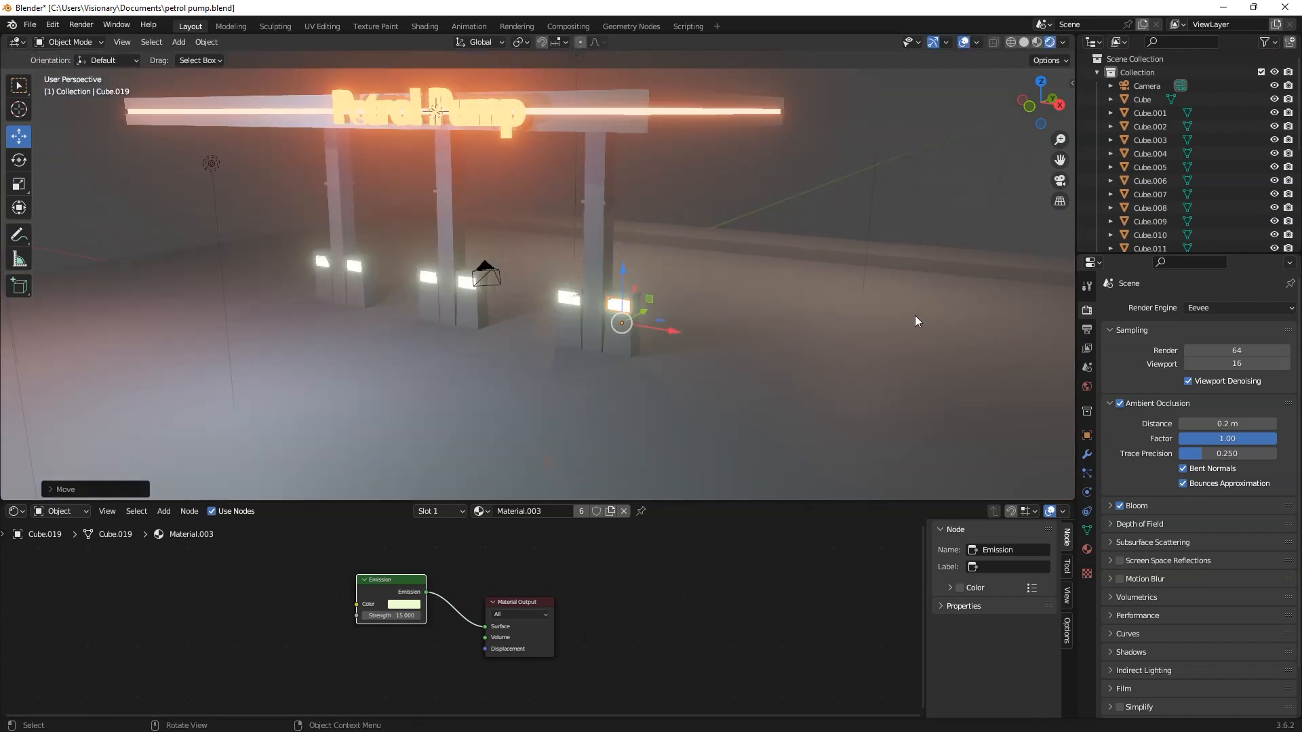
middle_drag(601, 391, 752, 359)
click(939, 43)
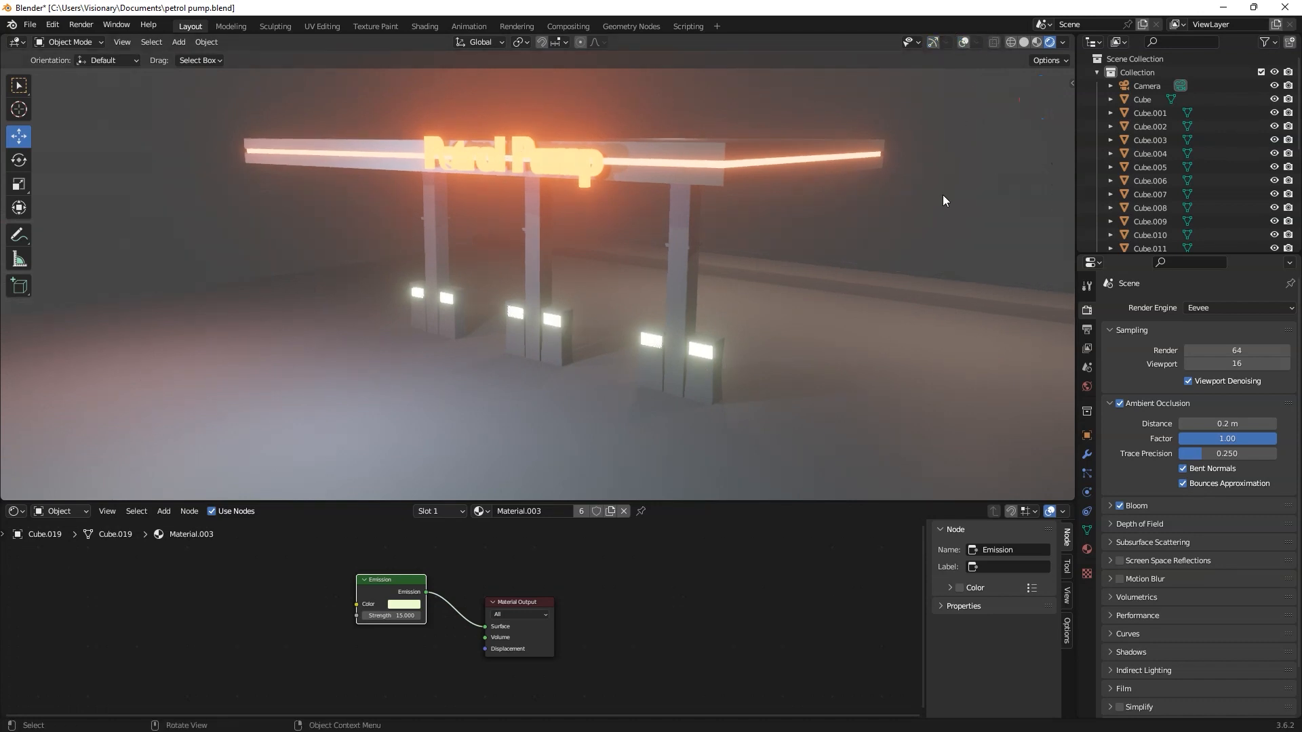
mouse_move(810, 292)
middle_down()
mouse_move(735, 305)
mouse_move(727, 325)
mouse_move(743, 287)
middle_up()
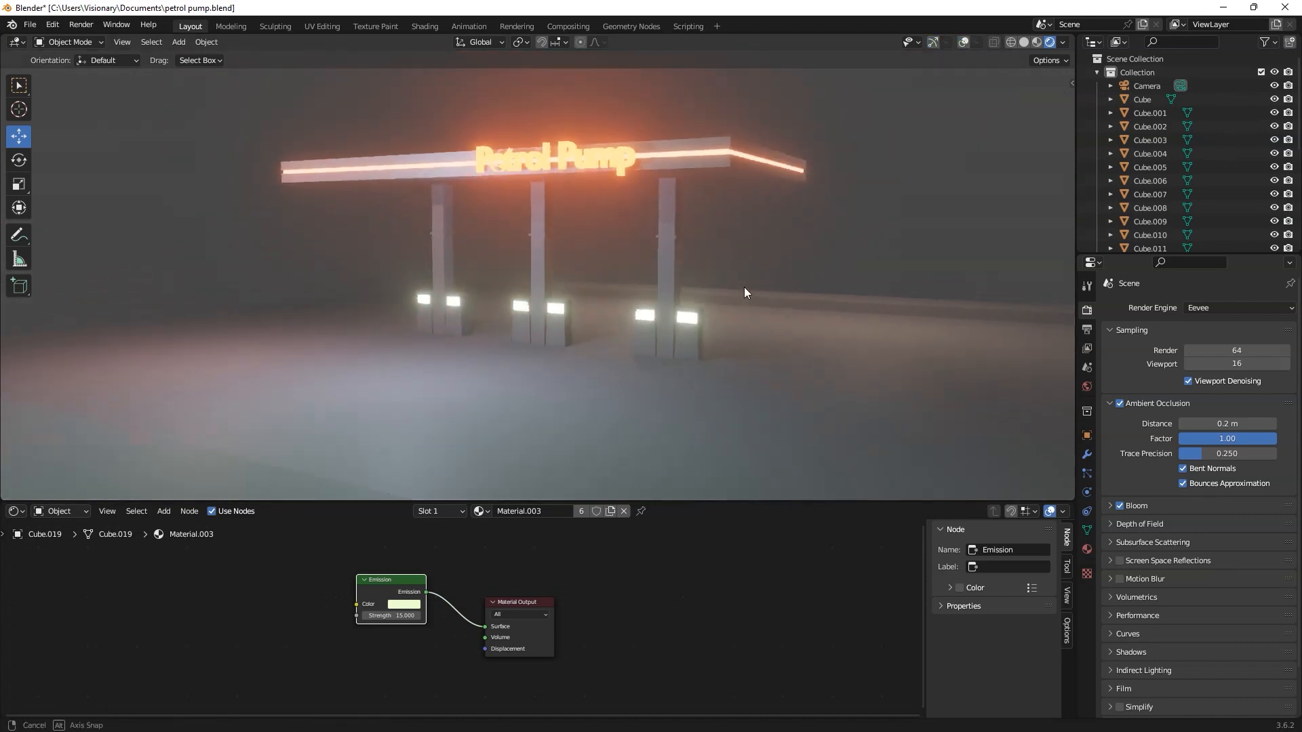
Step: Turn off Scene World in the viewport shading and use the studio.exr environment with its blur at 1.00
click(1060, 44)
click(986, 124)
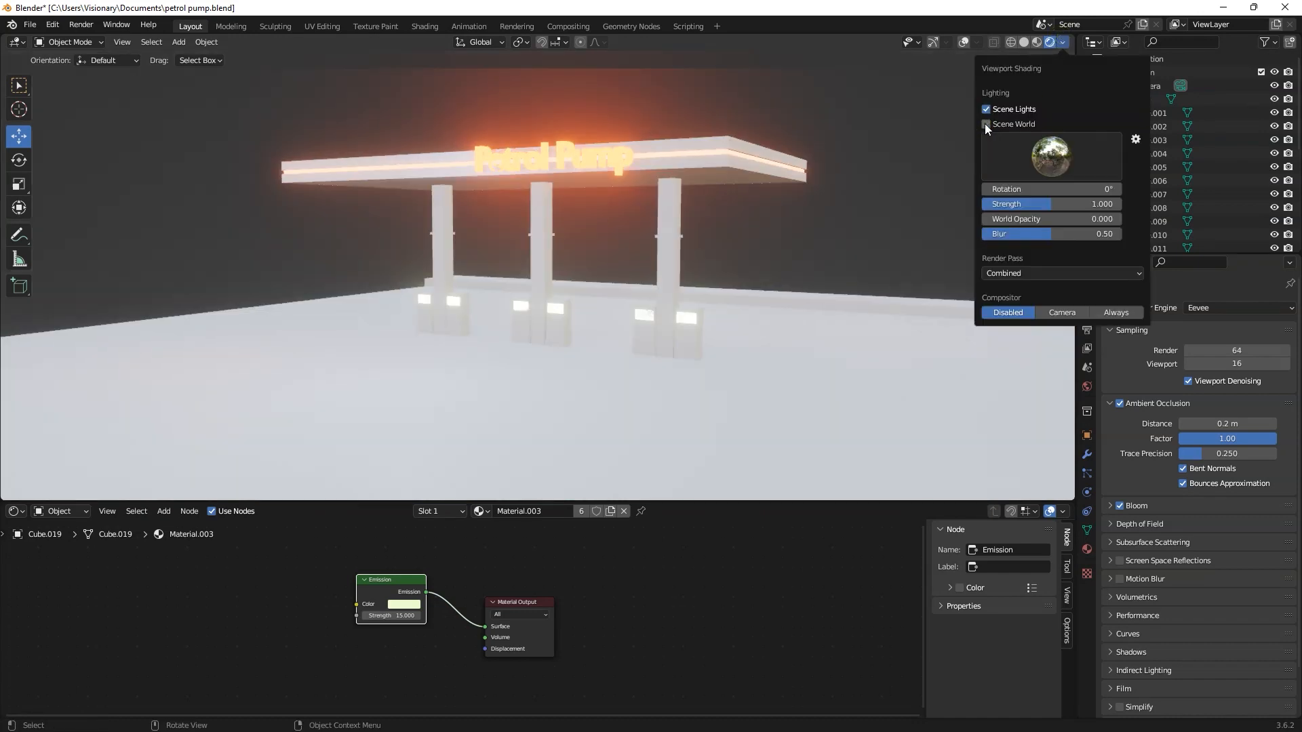
click(1064, 44)
click(1053, 175)
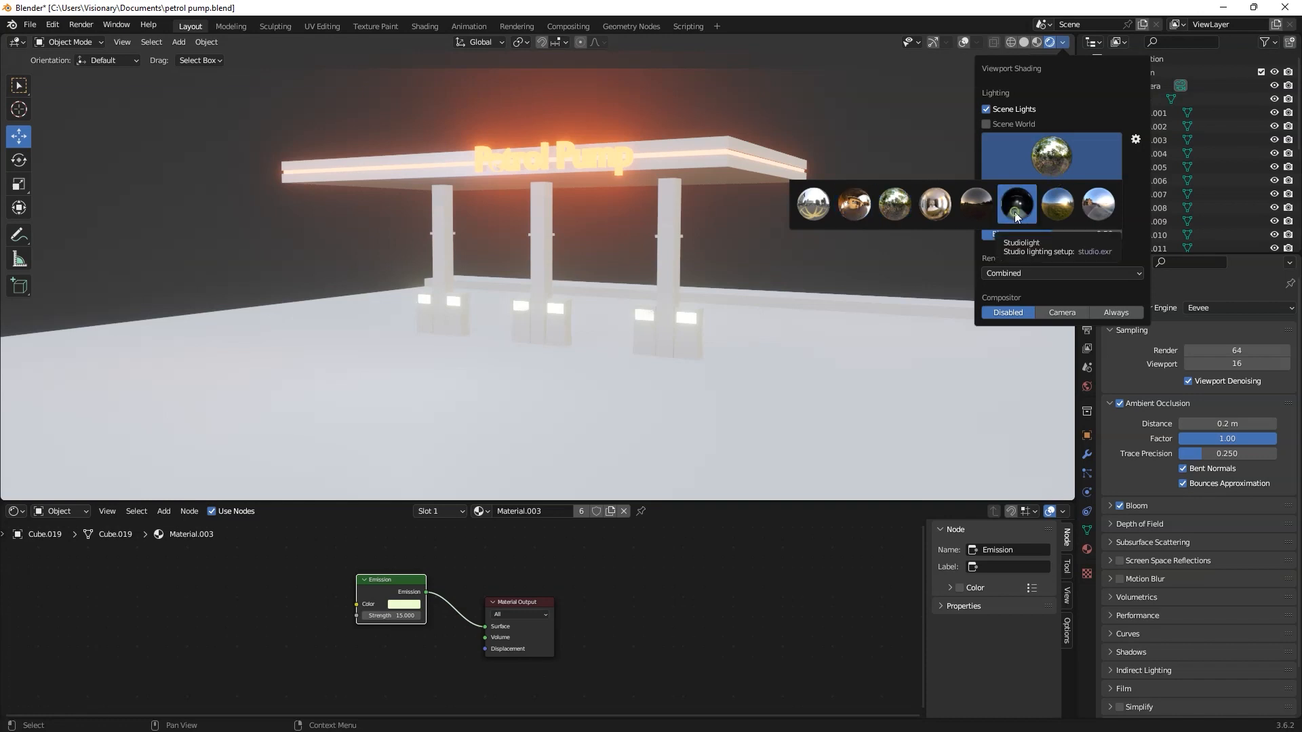
click(1014, 211)
drag(1032, 234, 1119, 235)
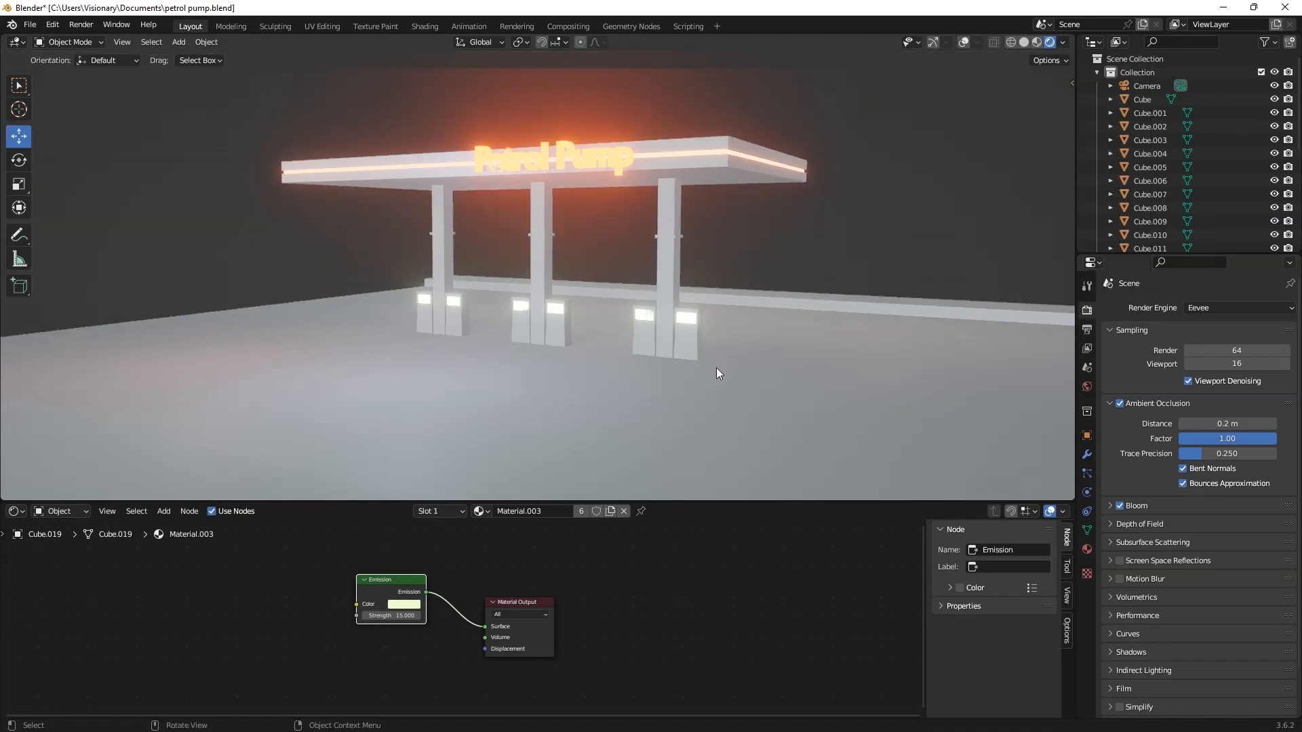
Step: Set the viewport studio environment's strength to 0.067 and save the file
click(1062, 42)
drag(1041, 204, 977, 204)
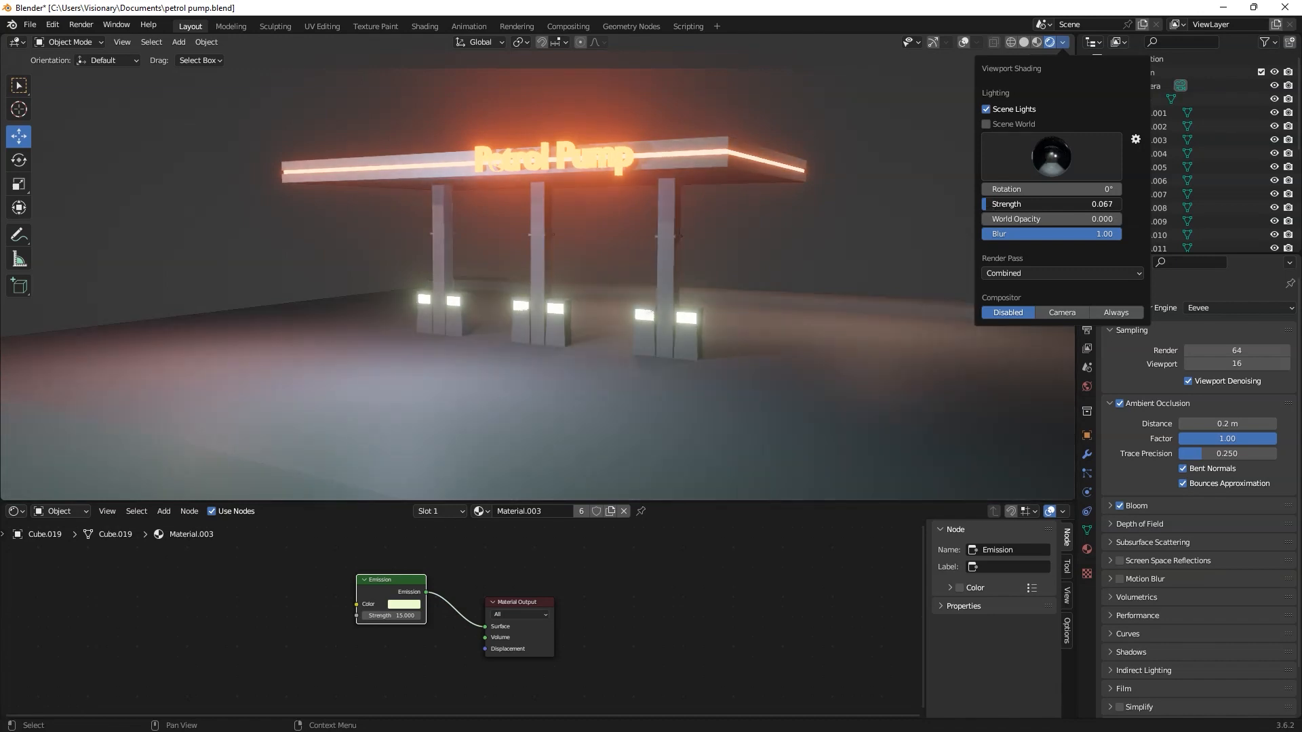
middle_drag(825, 221, 792, 238)
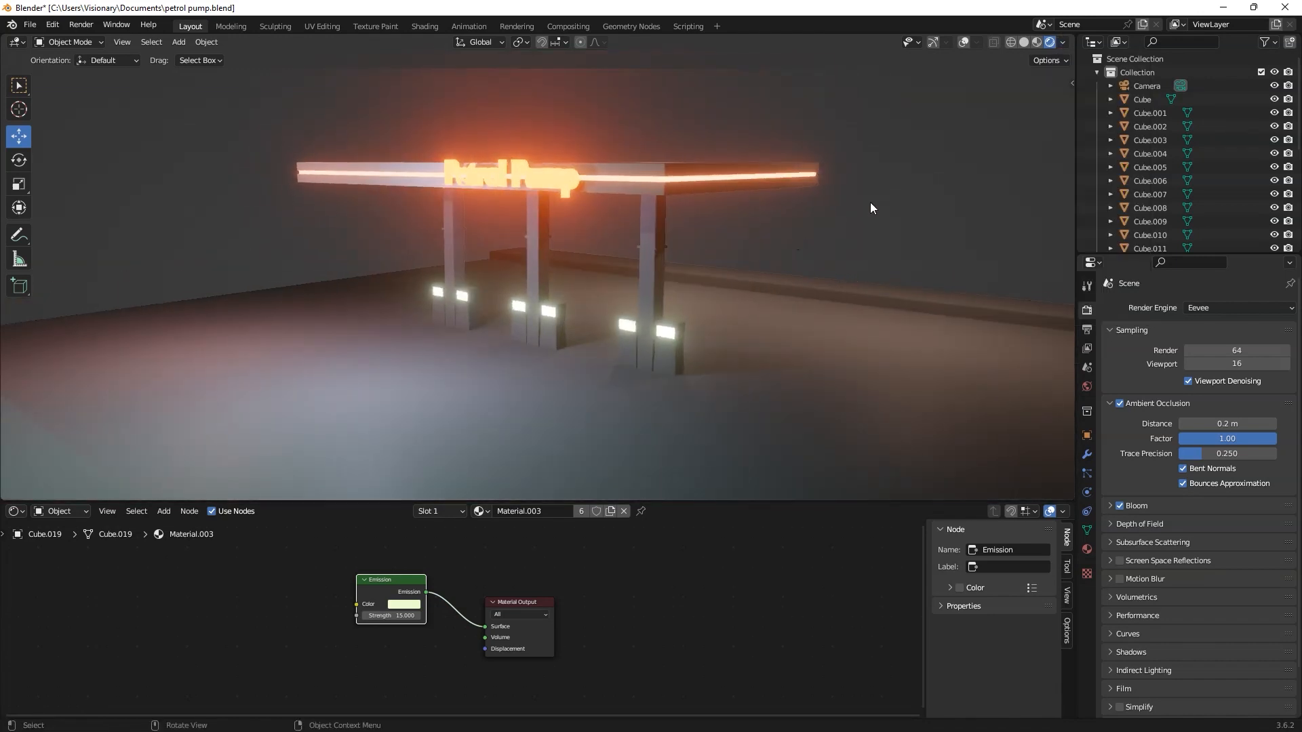
scroll(766, 300, down, 5)
middle_drag(674, 321, 588, 275)
scroll(567, 327, up, 2)
key(ctrl+s)
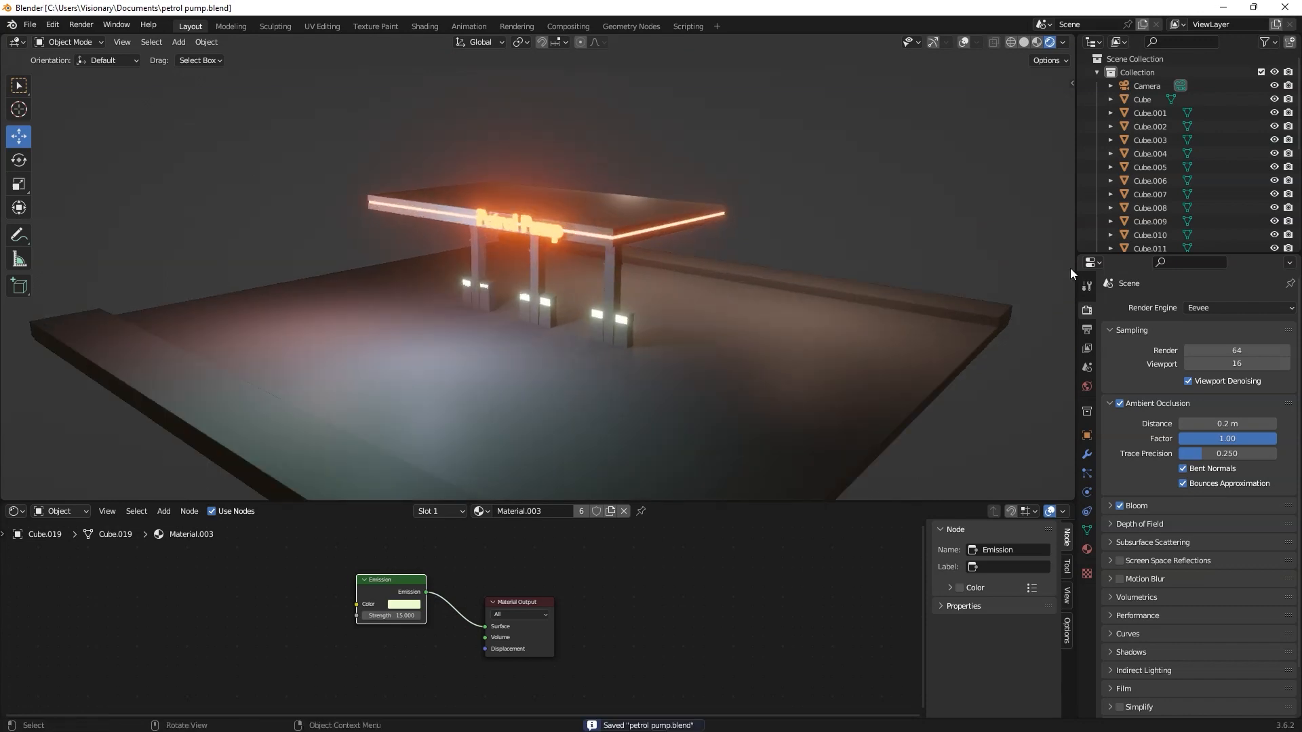
Step: Restore the viewport gizmos and overlays and view the station in orthographic projection
key(n)
key(n)
key(shift+alt+z)
click(932, 43)
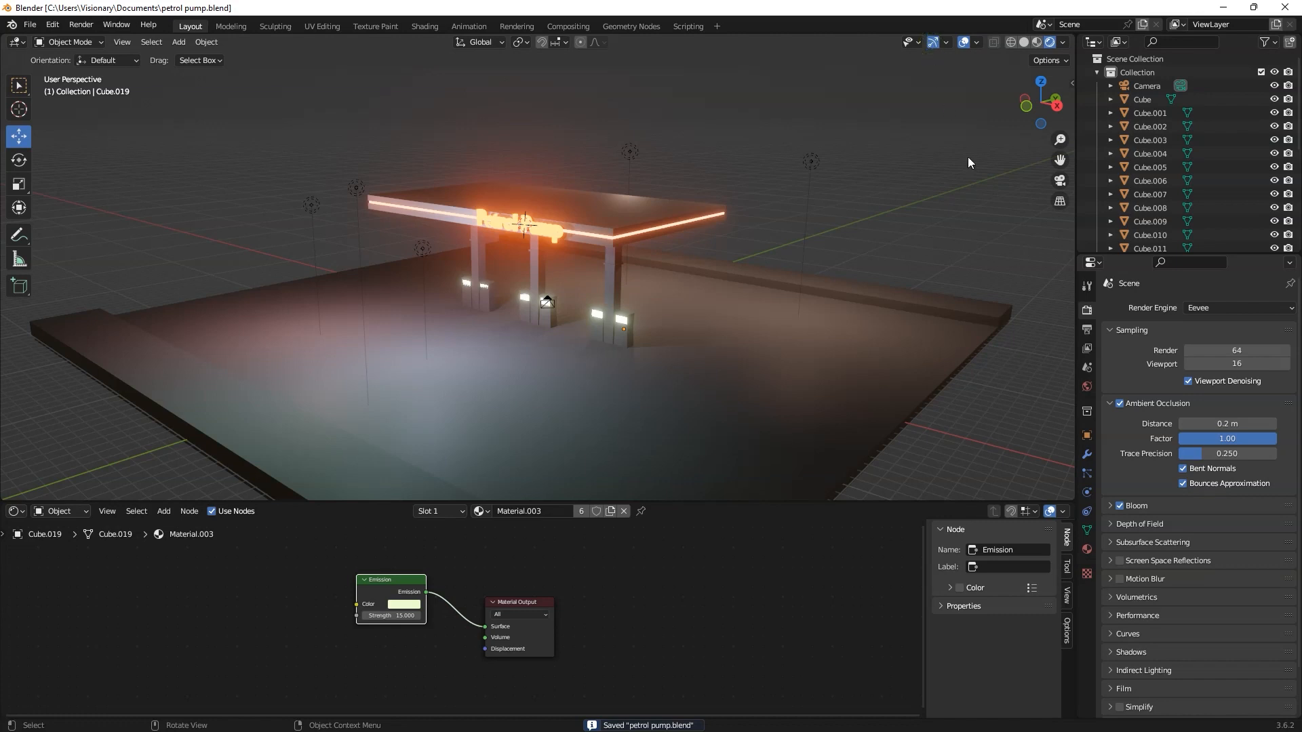
click(1061, 201)
mouse_move(556, 298)
middle_down()
mouse_move(566, 328)
mouse_move(530, 307)
mouse_move(605, 311)
mouse_move(537, 323)
mouse_move(551, 310)
mouse_move(545, 335)
mouse_move(563, 295)
middle_up()
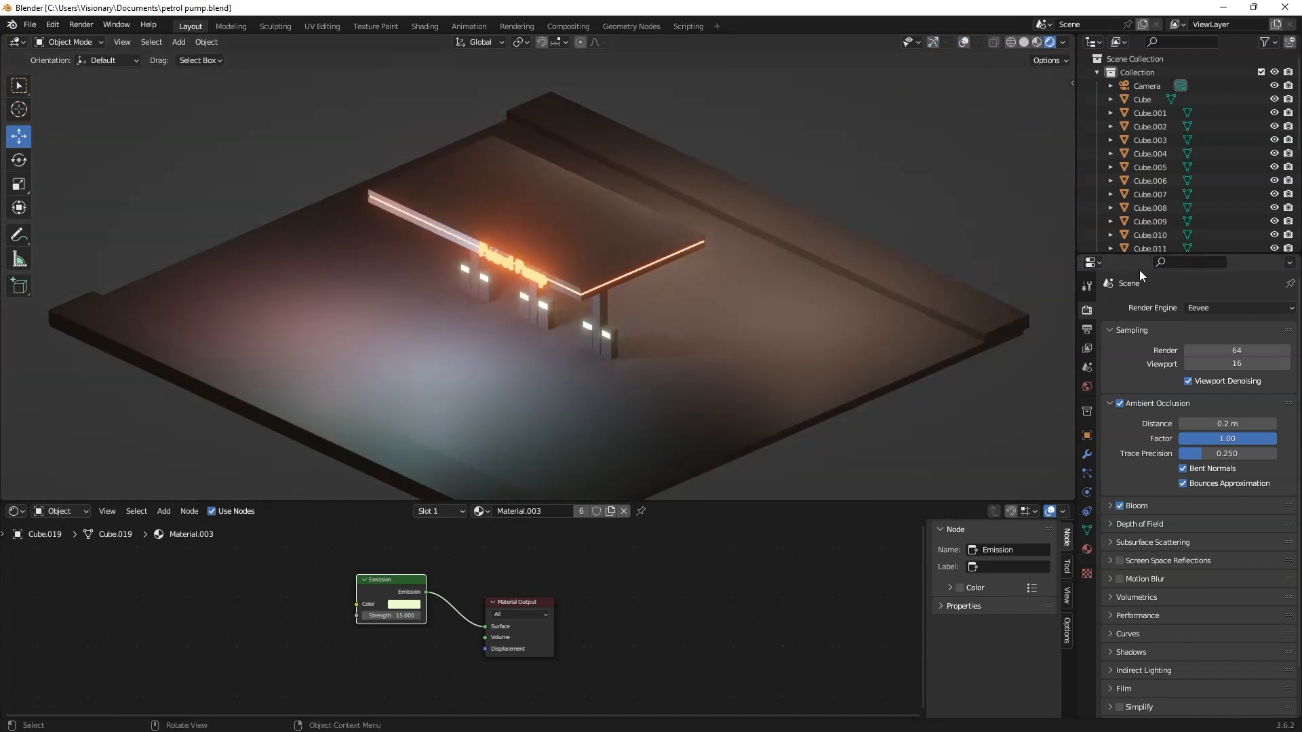
Step: Show the viewport gizmos and switch the view of the station back to perspective projection
key(n)
key(n)
click(934, 42)
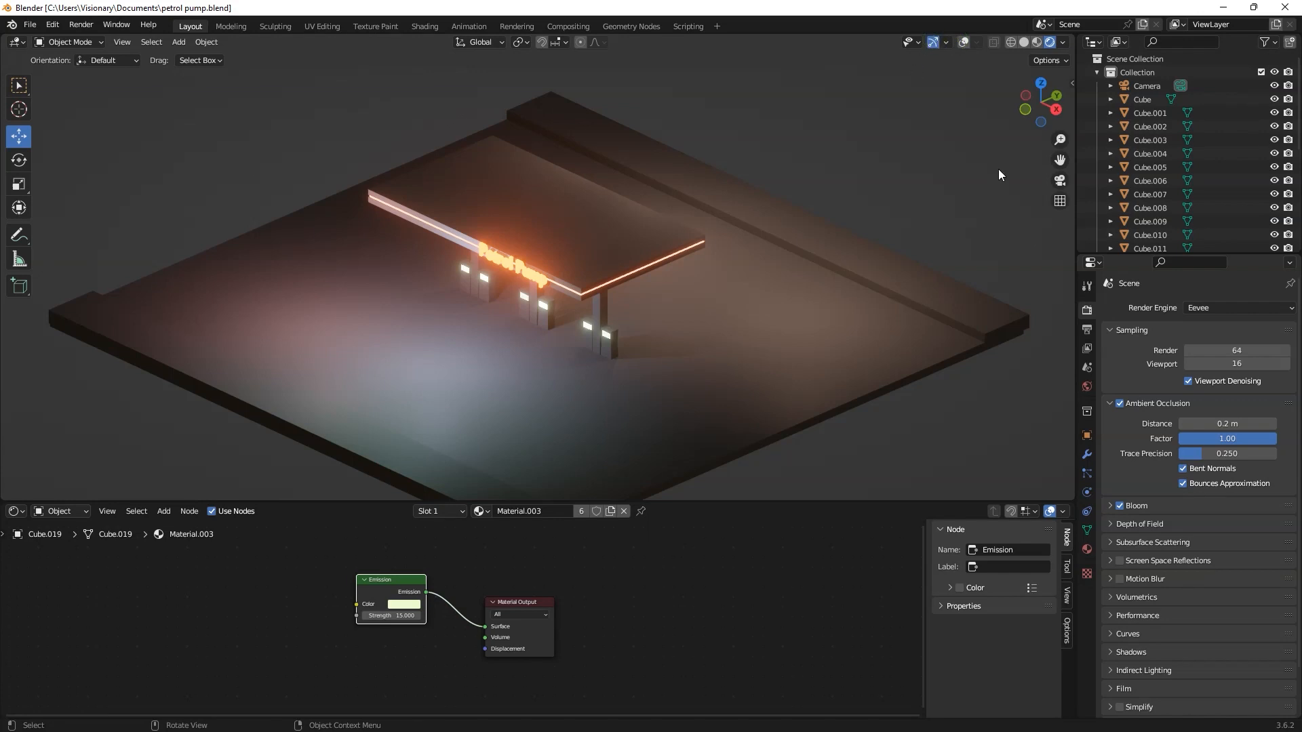
click(1058, 205)
middle_drag(671, 280, 690, 237)
scroll(567, 259, up, 3)
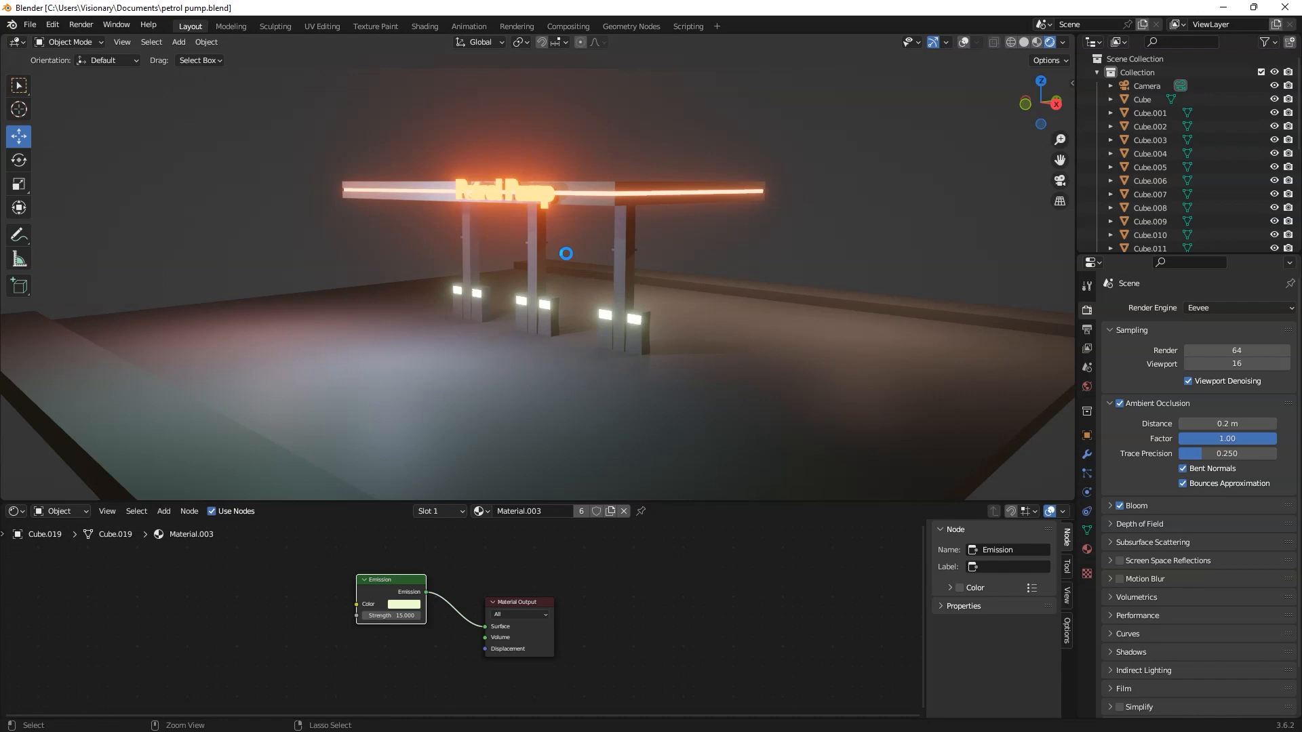
Step: Set the PNG output's color depth to 16 and save the file
click(1086, 328)
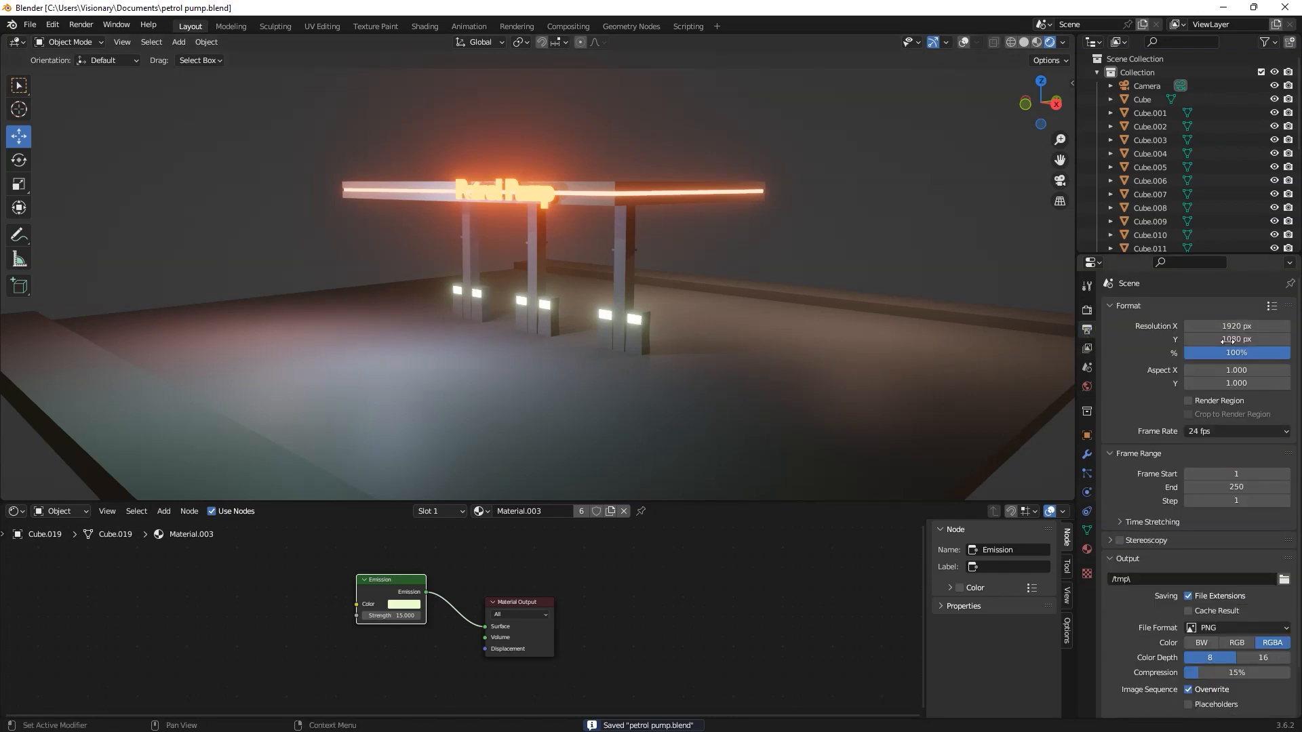
scroll(1123, 559, down, 2)
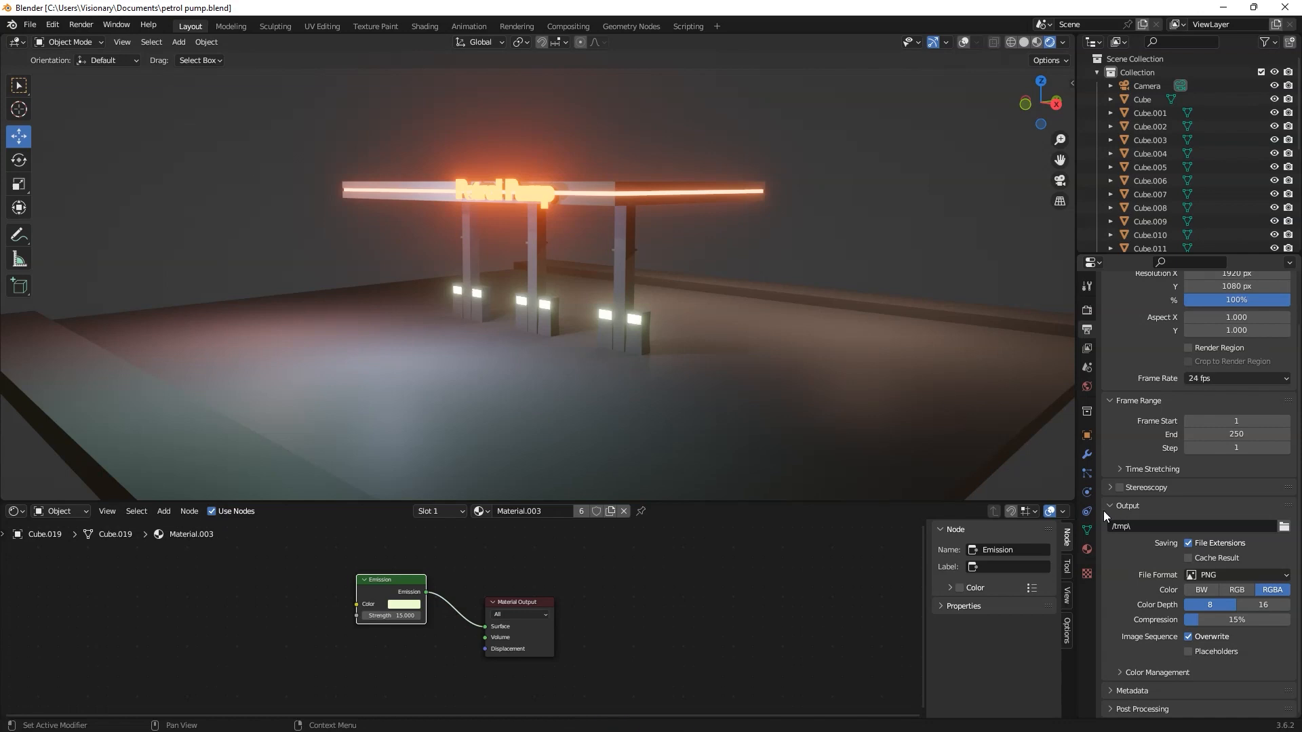
click(1284, 526)
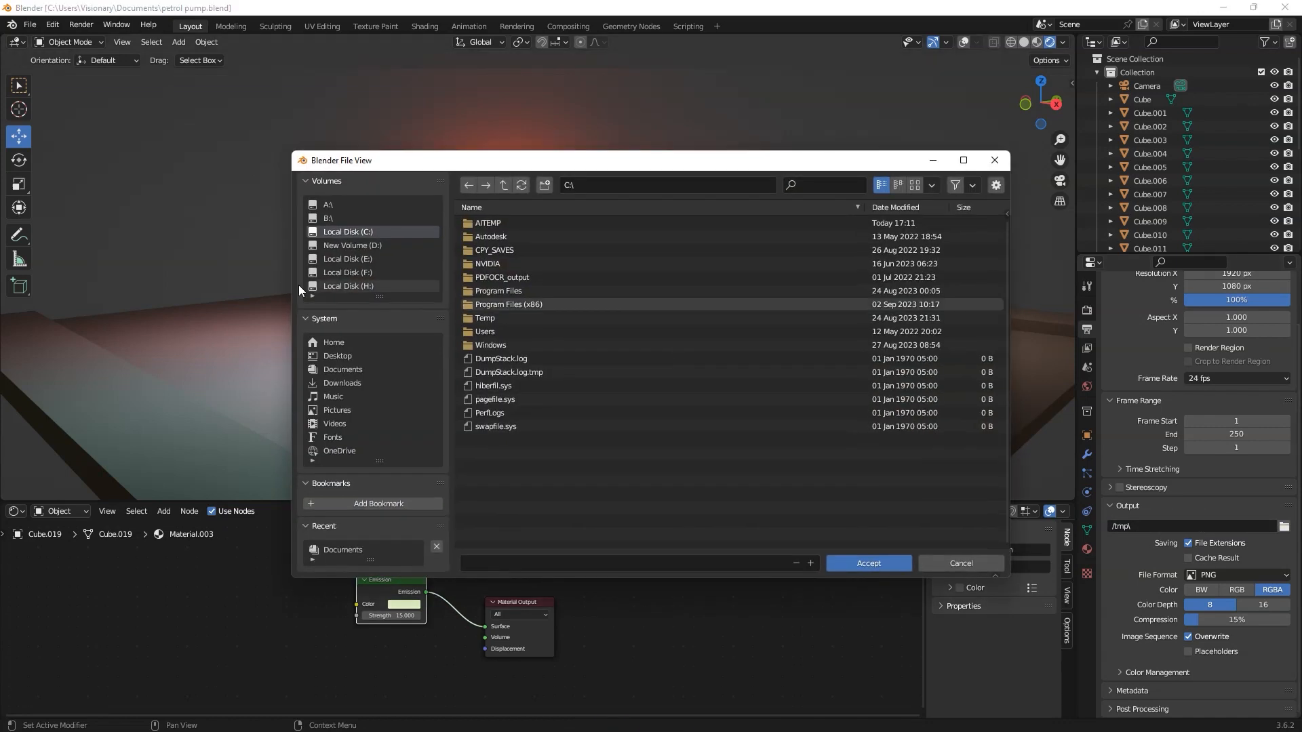
click(940, 564)
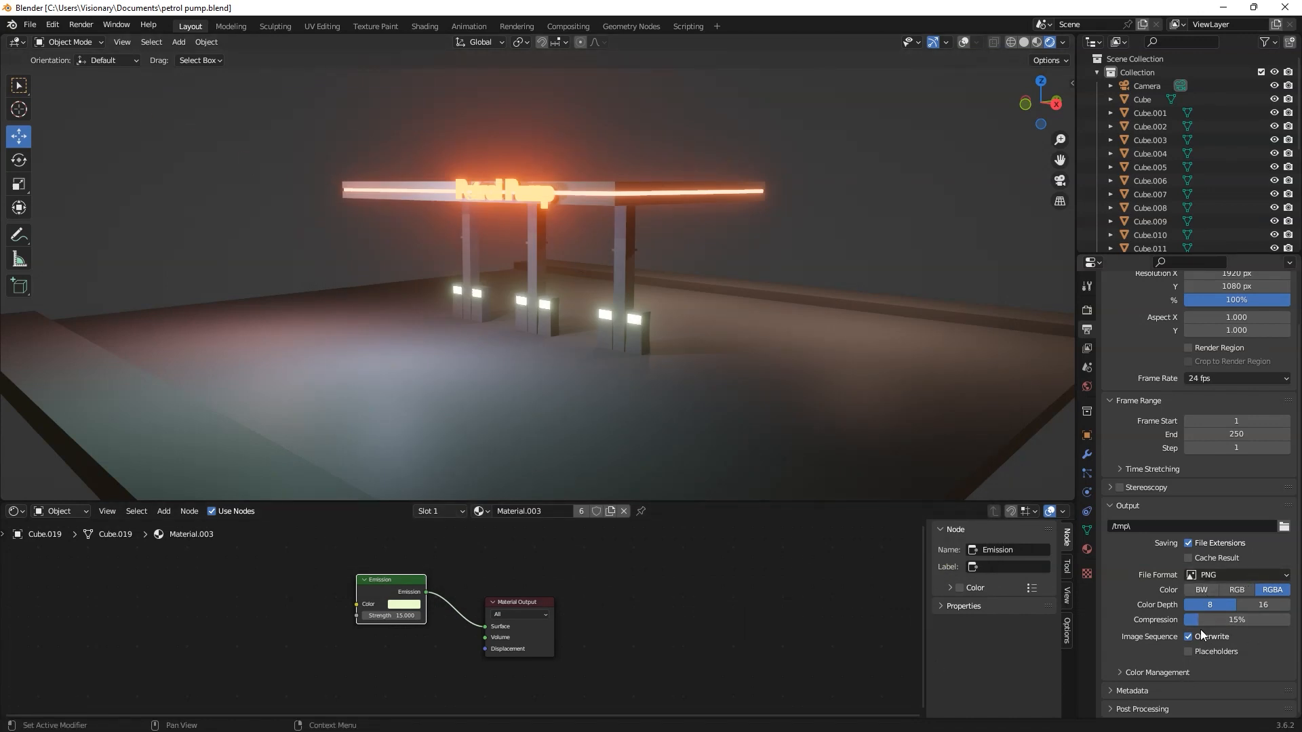
click(1260, 606)
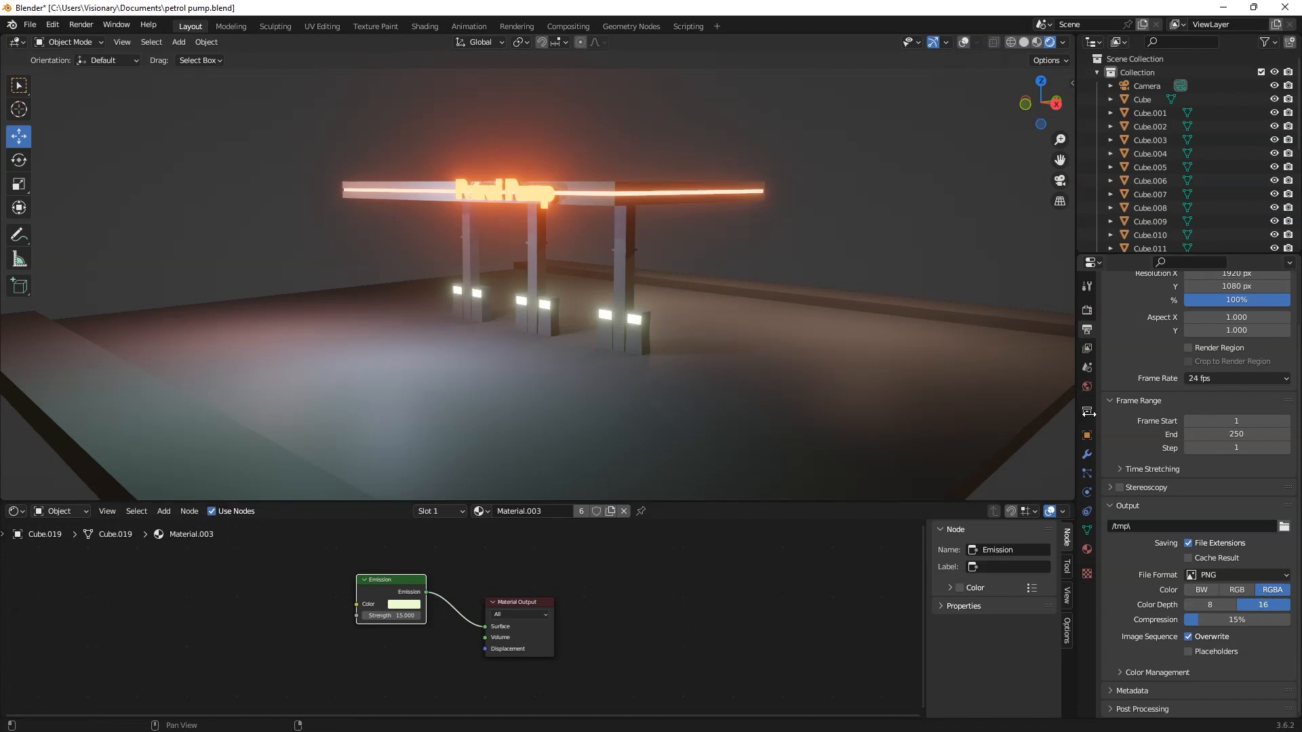
key(ctrl+s)
Step: Start a test render of the image and close the render window
click(82, 26)
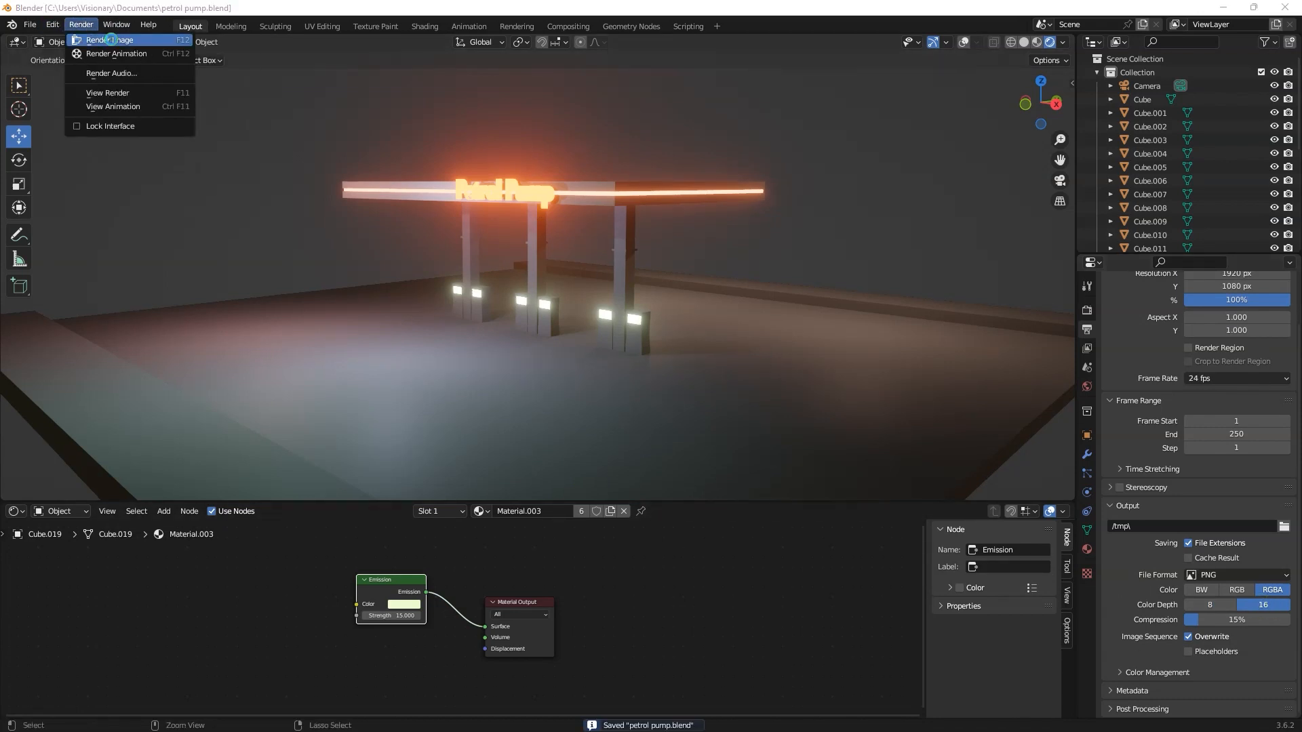
click(111, 39)
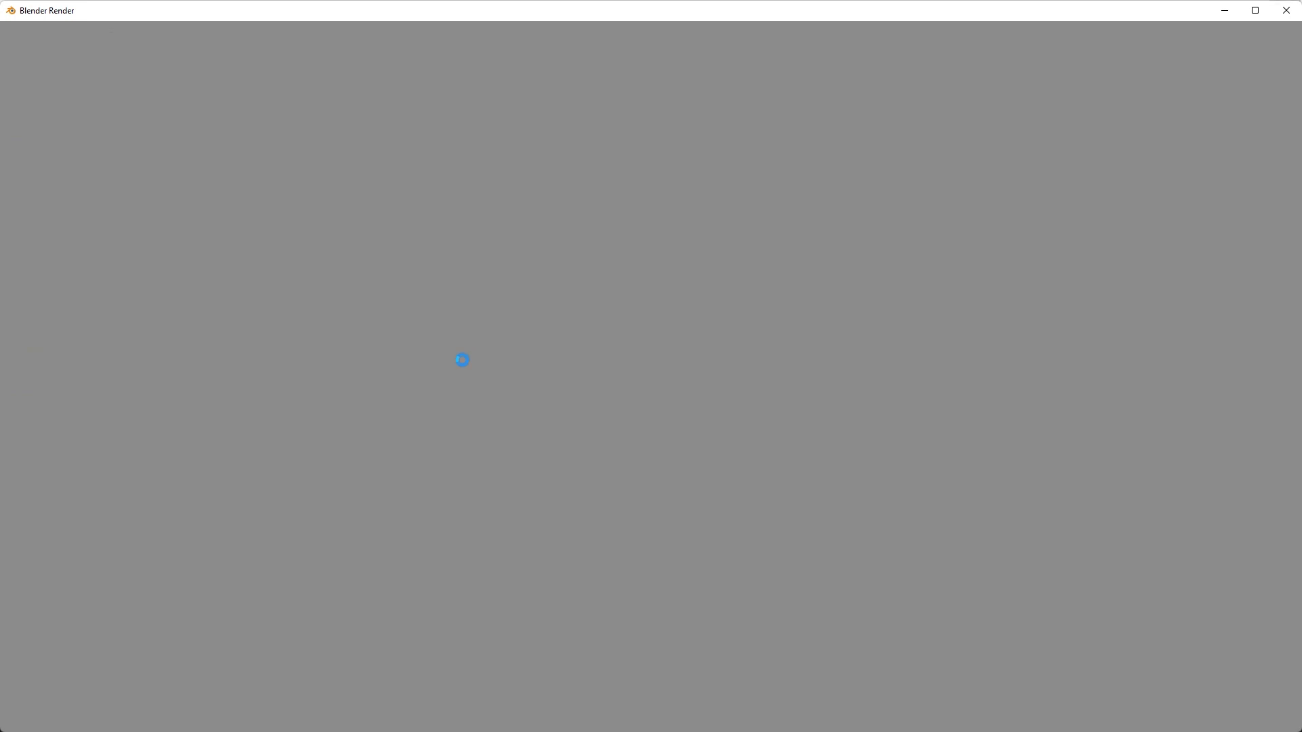
key(Escape)
Step: Look through the camera, lock the camera to the view, and reframe it on the whole petrol station
click(907, 182)
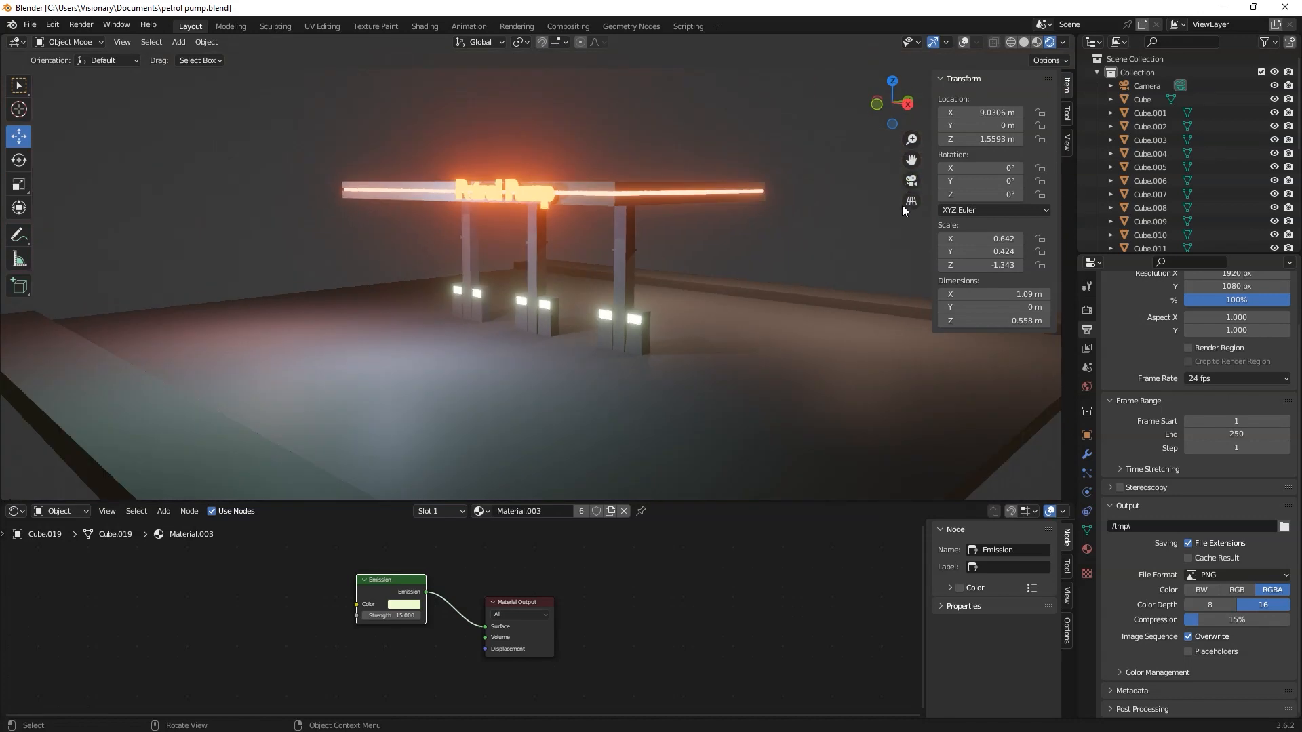
click(911, 180)
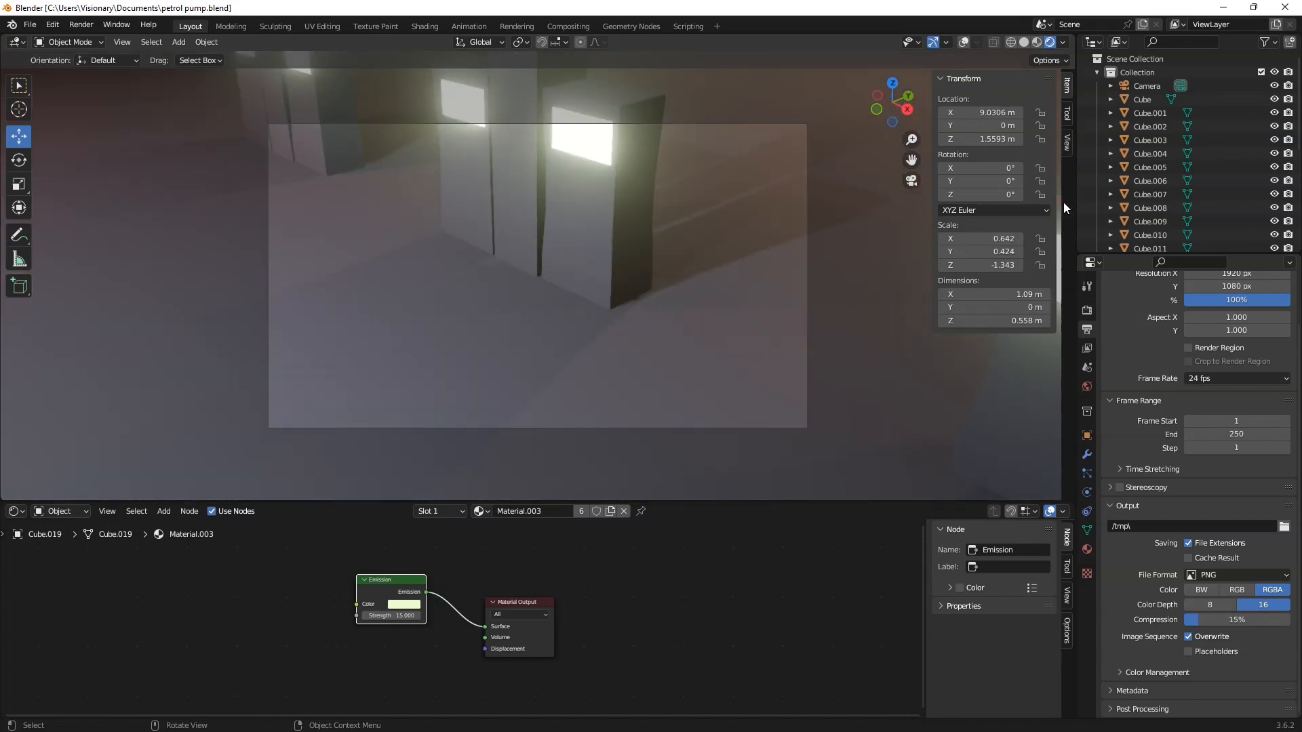
click(1067, 142)
click(991, 248)
scroll(600, 292, down, 8)
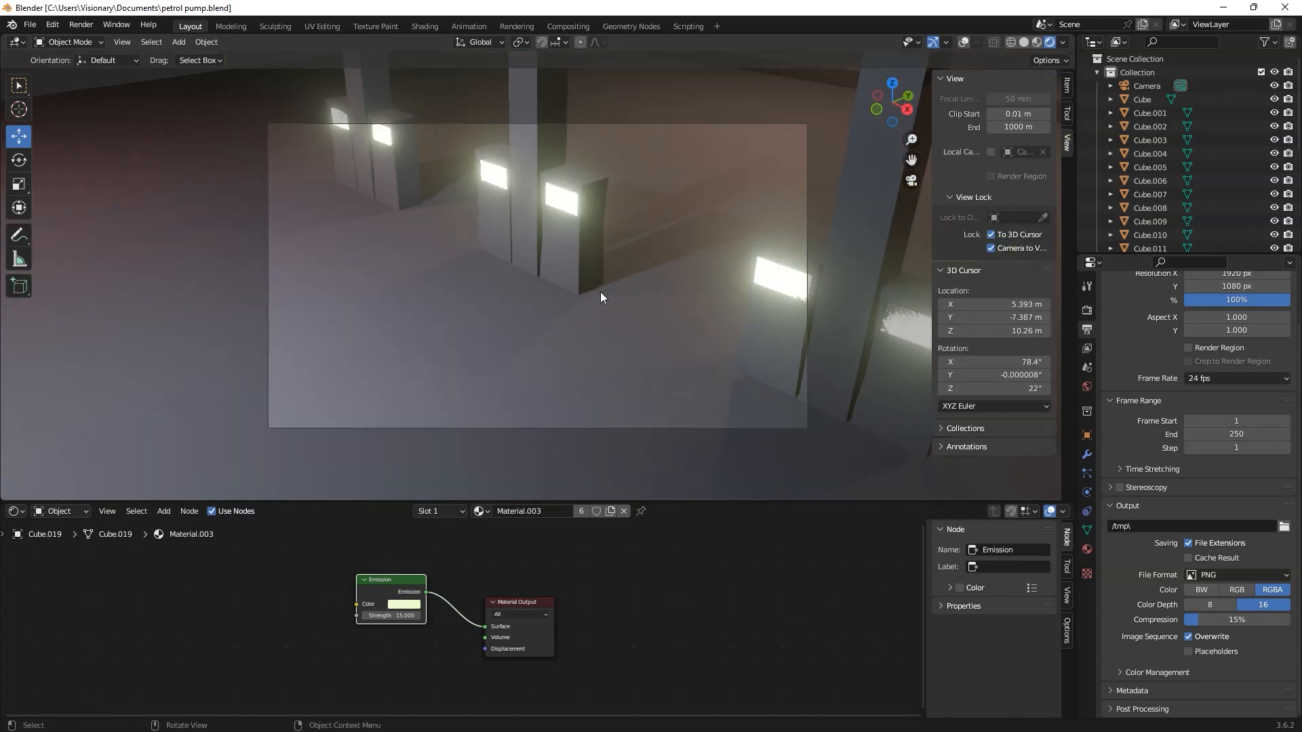
mouse_move(567, 272)
middle_down()
mouse_move(552, 276)
mouse_move(552, 248)
mouse_move(551, 283)
mouse_move(538, 282)
mouse_move(550, 266)
middle_up()
Step: Save the file and render the final image from the reframed camera
key(ctrl+s)
key(F12)
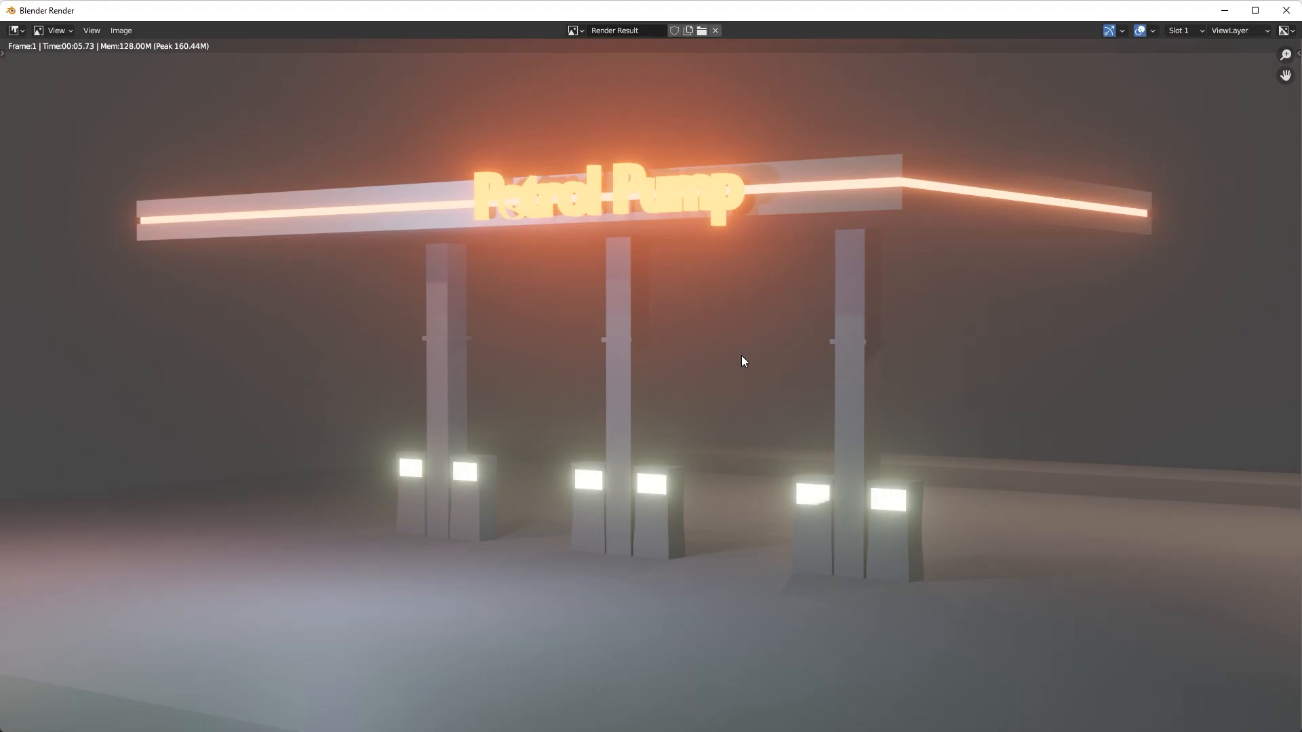
scroll(741, 356, down, 1)
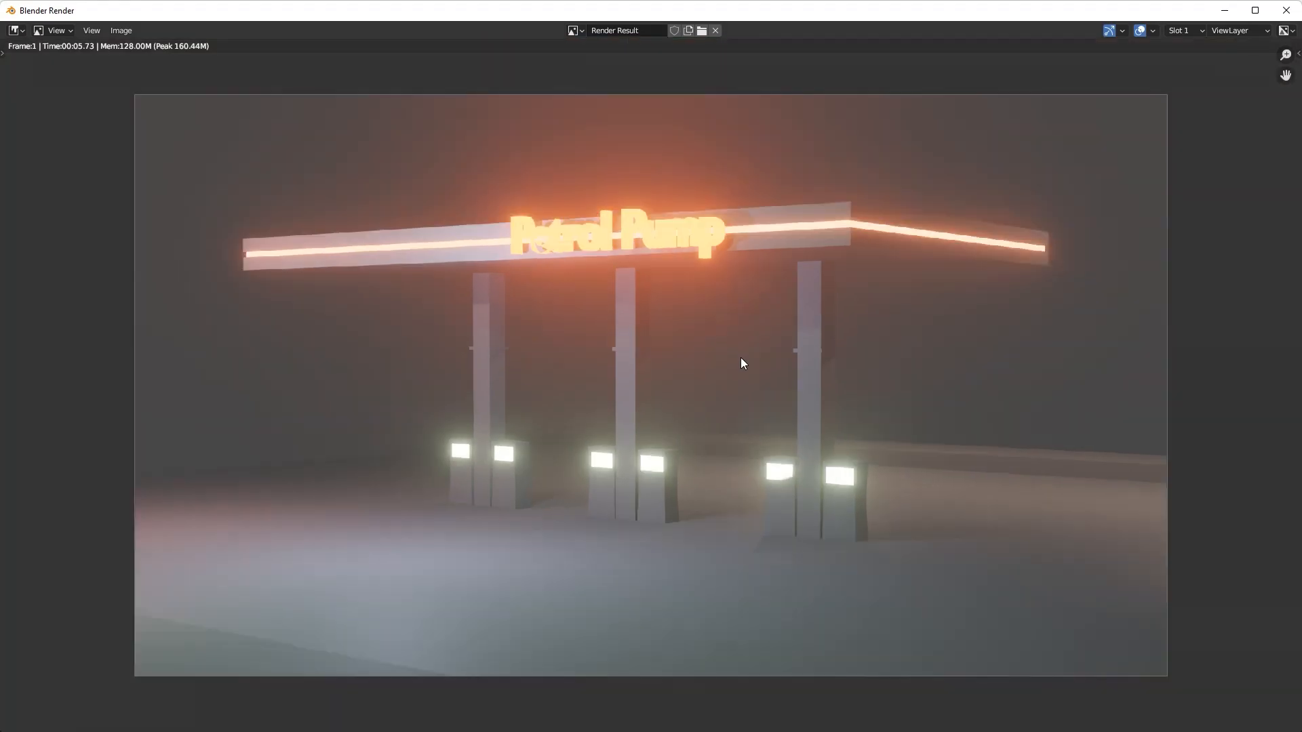